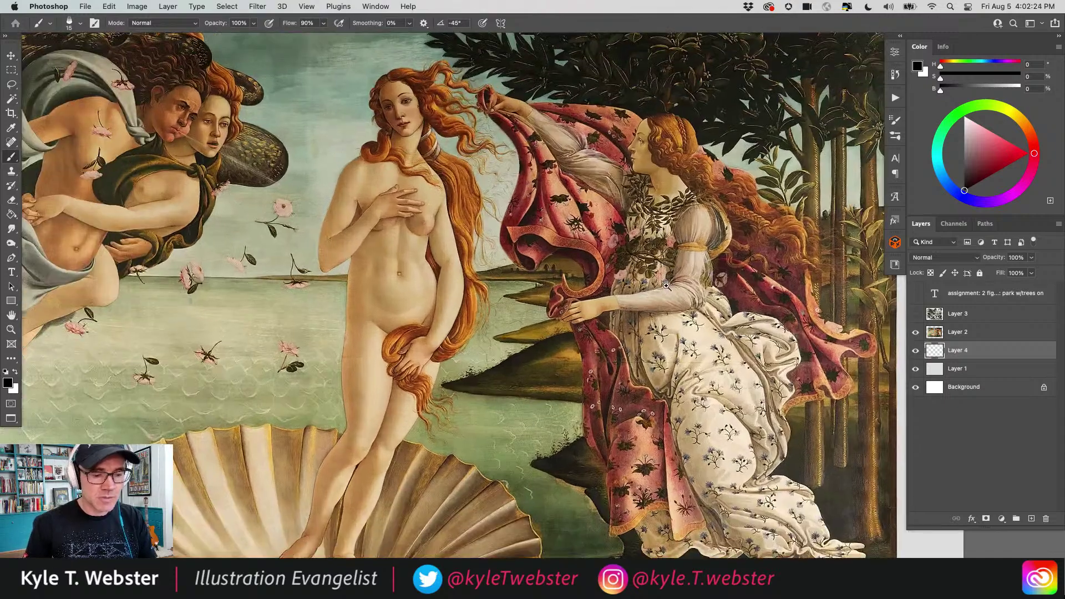
- Examine the flower patterns and fabric folds on the right-hand woman's white gown and billowing red cloak
{"action": "left_click", "coordinate": [667, 286]}
{"action": "left_click_drag", "start_coordinate": [659, 349], "coordinate": [478, 206]}
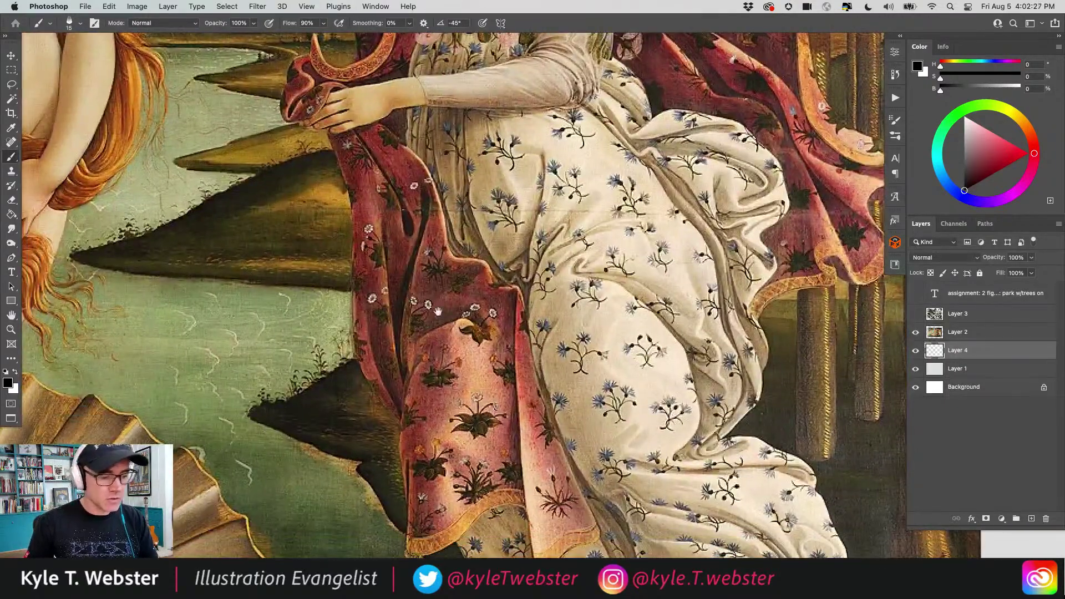
{"action": "left_click_drag", "start_coordinate": [438, 312], "coordinate": [410, 244]}
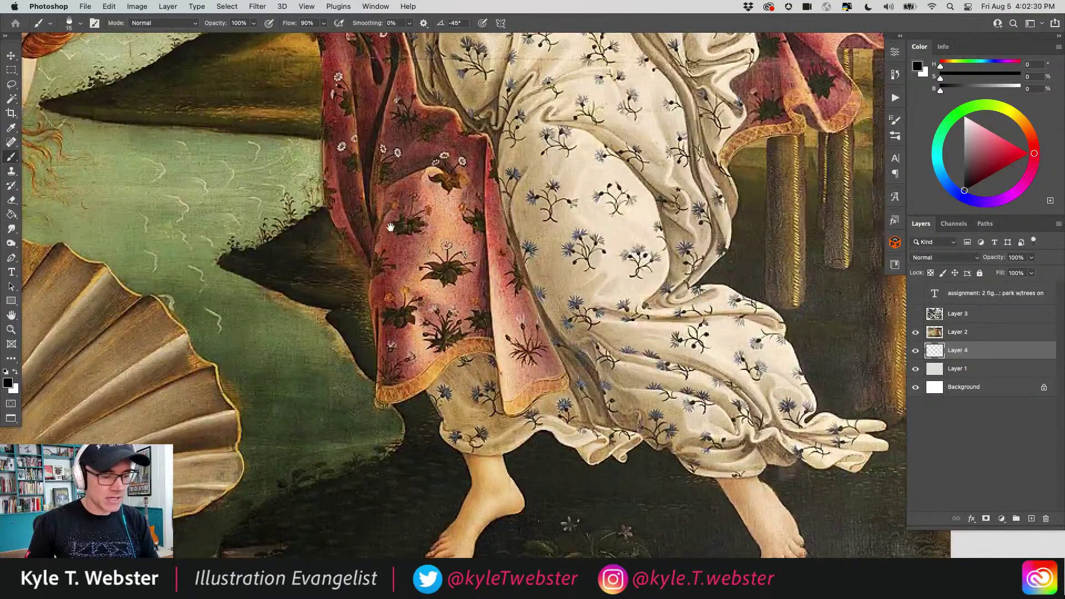
{"action": "scroll", "coordinate": [391, 227], "scroll_direction": "up", "scroll_amount": 8}
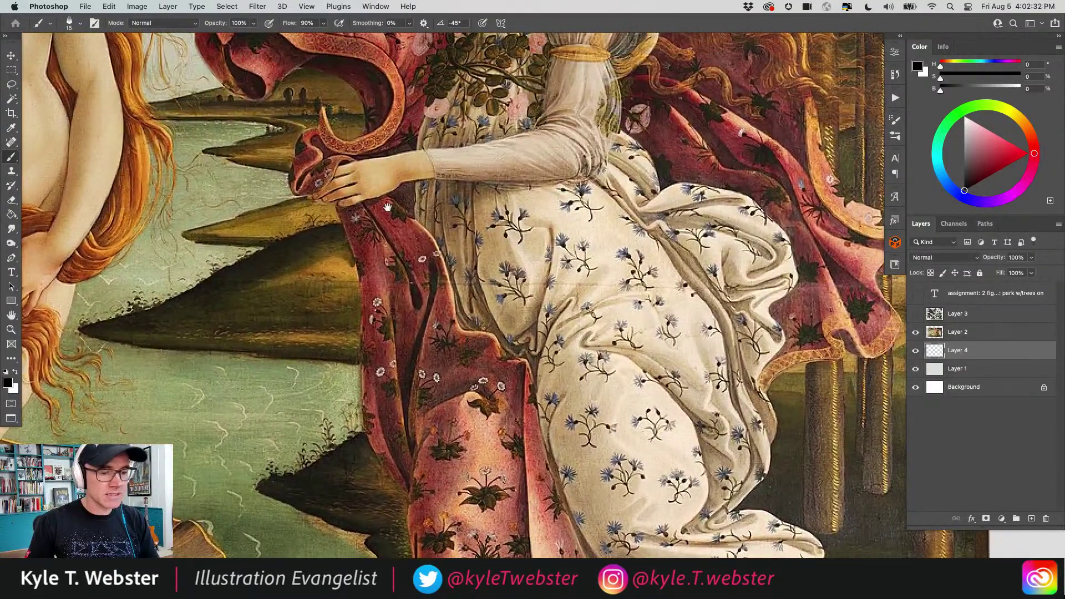
{"action": "scroll", "coordinate": [388, 207], "scroll_direction": "up", "scroll_amount": 5}
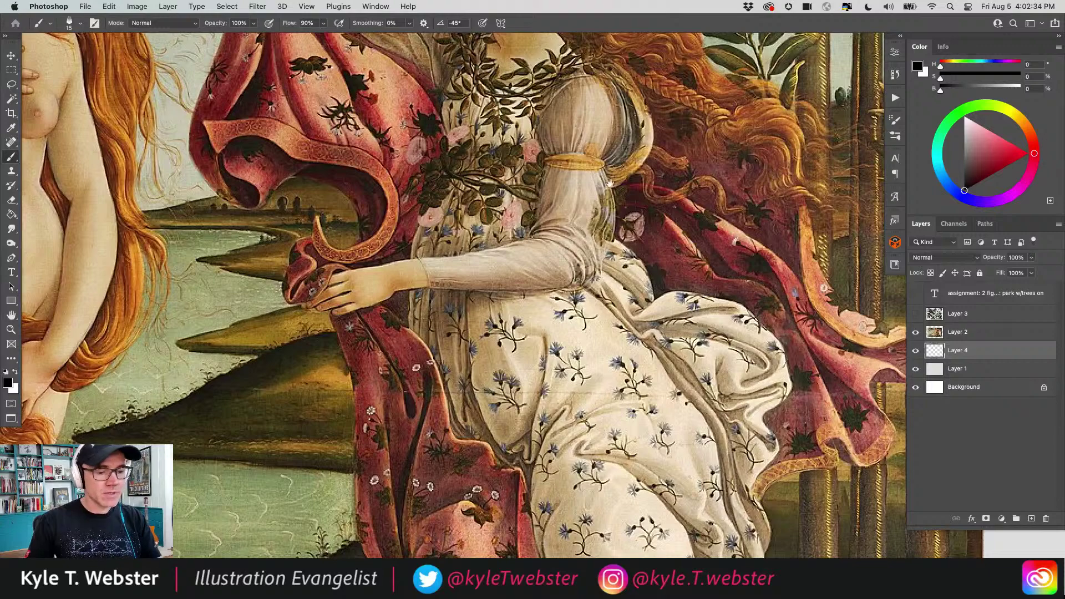
{"action": "scroll", "coordinate": [422, 300], "scroll_direction": "up", "scroll_amount": 8}
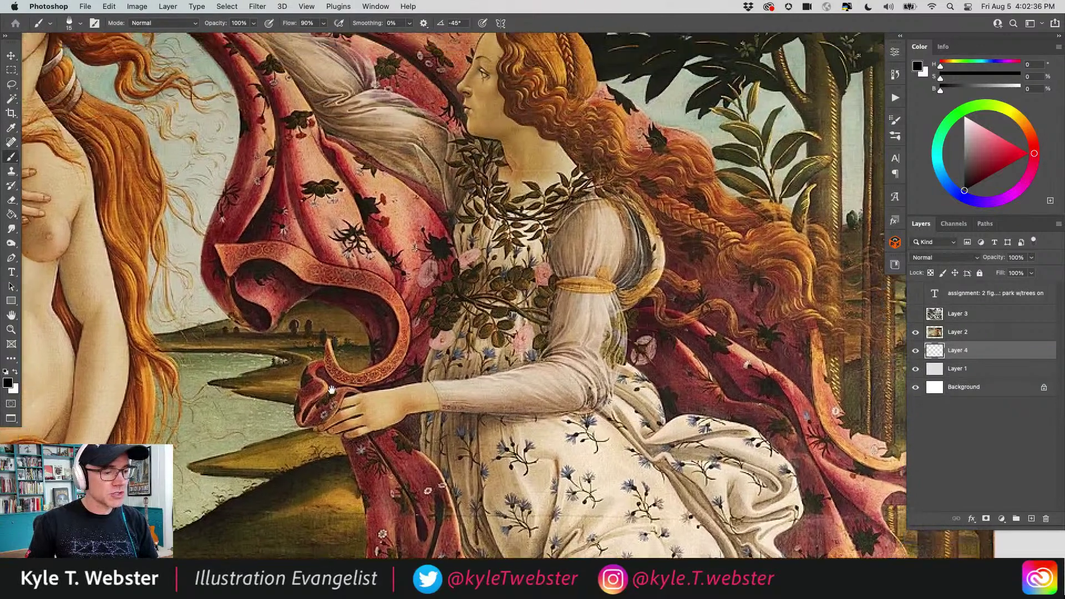
{"action": "scroll", "coordinate": [330, 414], "scroll_direction": "down", "scroll_amount": 2}
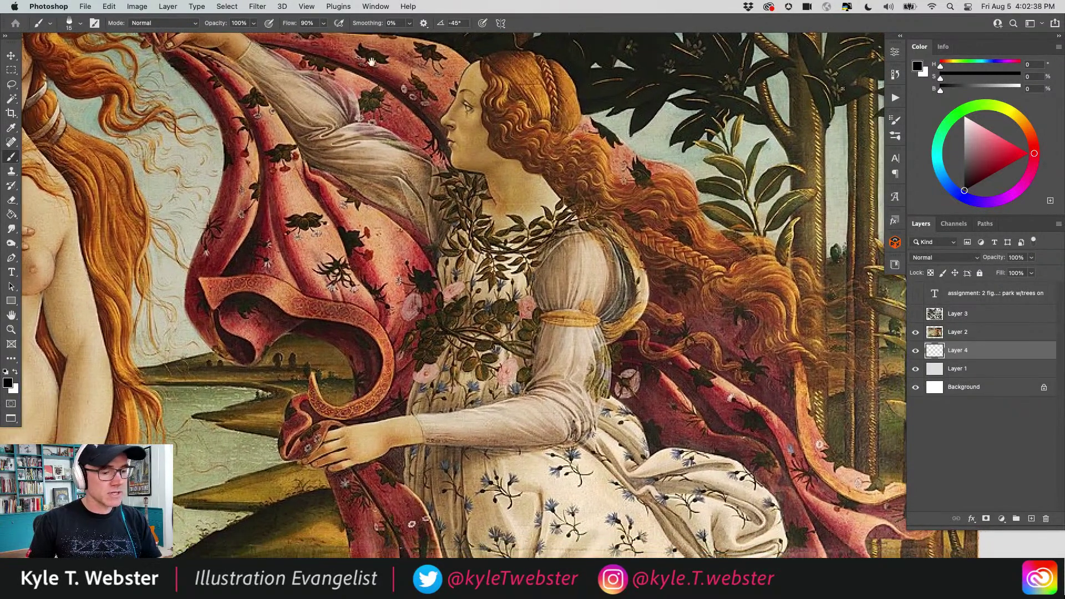
{"action": "scroll", "coordinate": [456, 304], "scroll_direction": "down", "scroll_amount": 15}
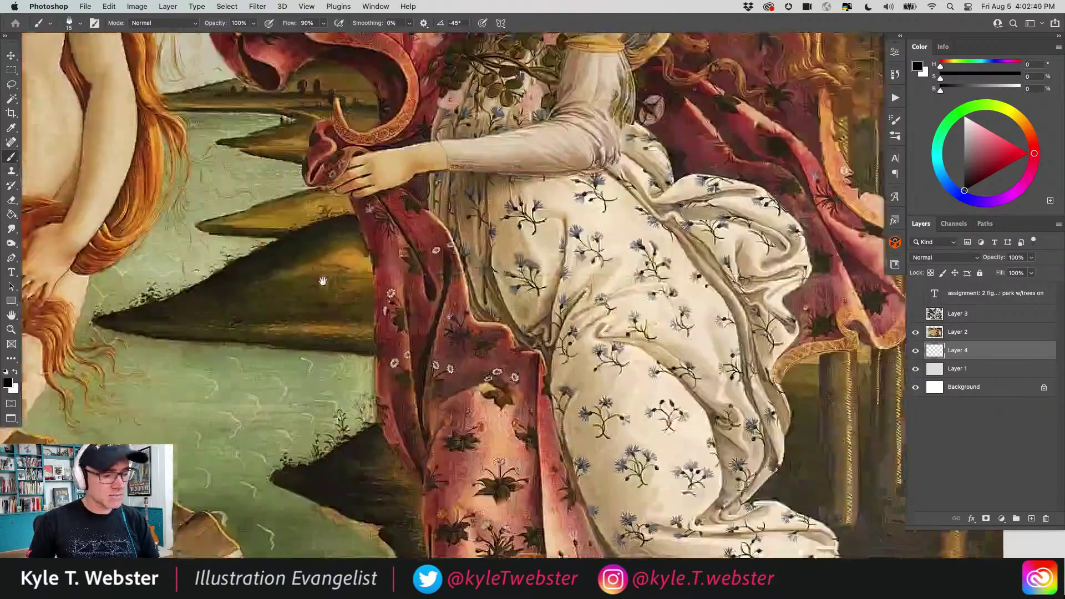
{"action": "scroll", "coordinate": [316, 269], "scroll_direction": "right", "scroll_amount": 4}
{"action": "scroll", "coordinate": [316, 269], "scroll_direction": "down", "scroll_amount": 2}
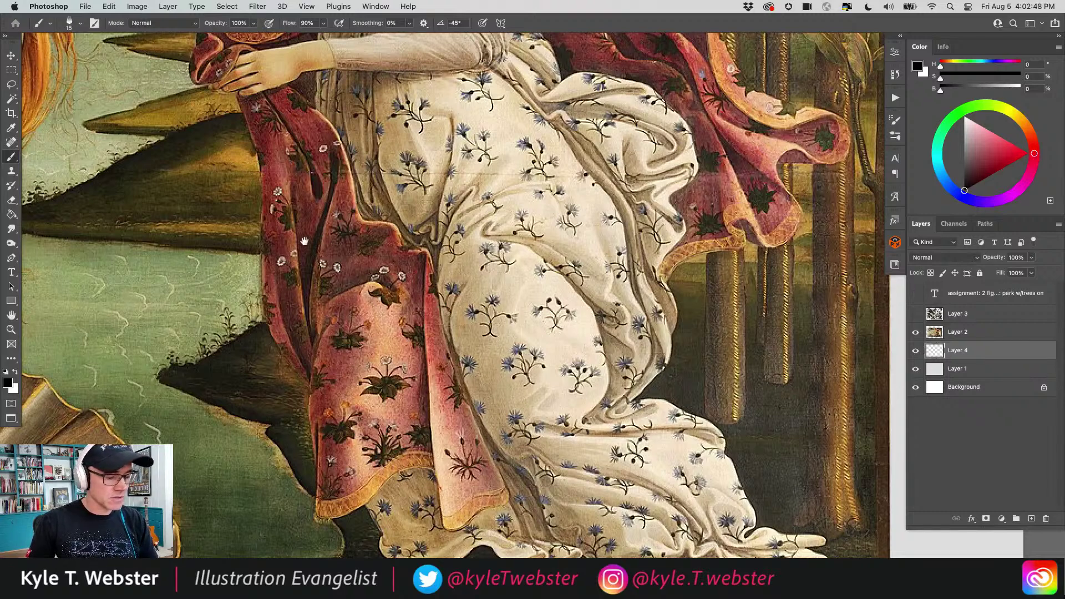
{"action": "scroll", "coordinate": [324, 296], "scroll_direction": "up", "scroll_amount": 5}
{"action": "scroll", "coordinate": [324, 297], "scroll_direction": "left", "scroll_amount": 2}
{"action": "scroll", "coordinate": [324, 297], "scroll_direction": "up", "scroll_amount": 12}
{"action": "scroll", "coordinate": [324, 296], "scroll_direction": "left", "scroll_amount": 1}
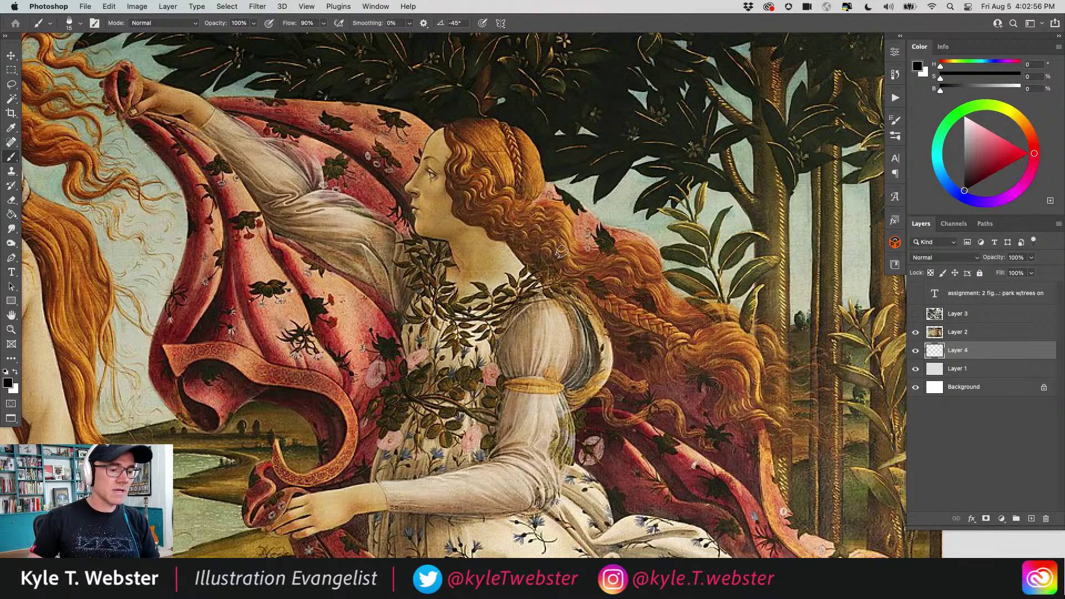
- Examine the dark trees and flowing hair on the painting's right side, then the overall arrangement of the figures
{"action": "scroll", "coordinate": [408, 255], "scroll_direction": "up", "scroll_amount": 1}
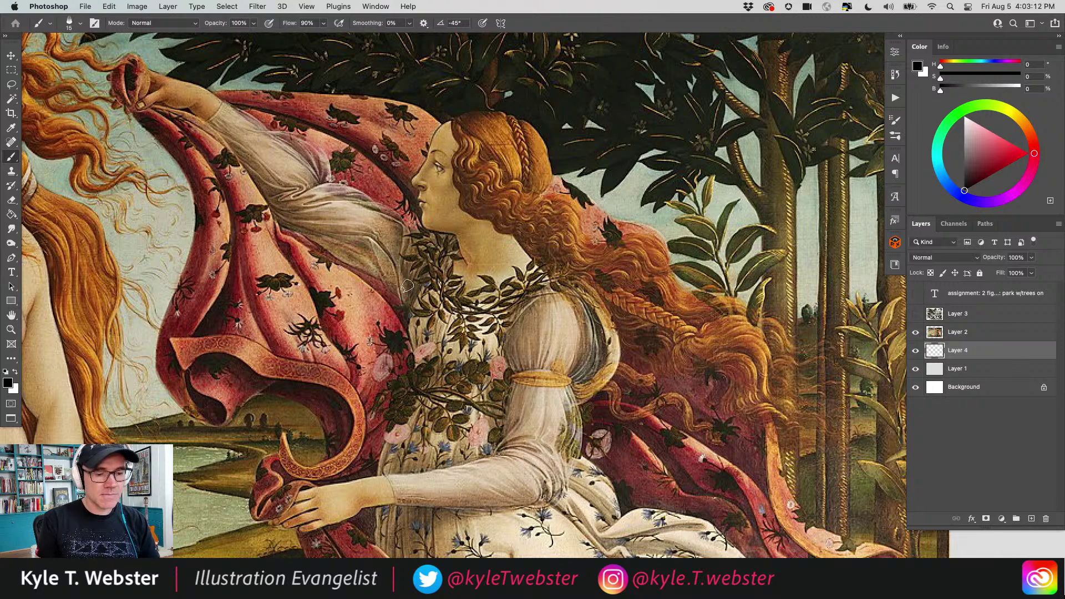
{"action": "scroll", "coordinate": [437, 268], "scroll_direction": "up", "scroll_amount": 5}
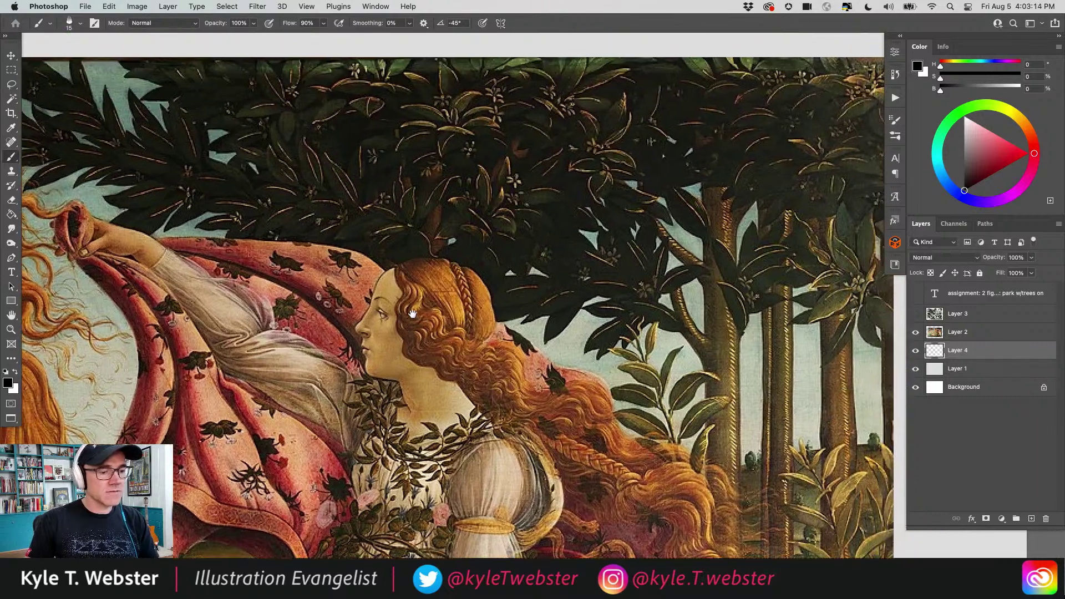
{"action": "scroll", "coordinate": [596, 216], "scroll_direction": "down", "scroll_amount": 3}
{"action": "scroll", "coordinate": [597, 217], "scroll_direction": "right", "scroll_amount": 5}
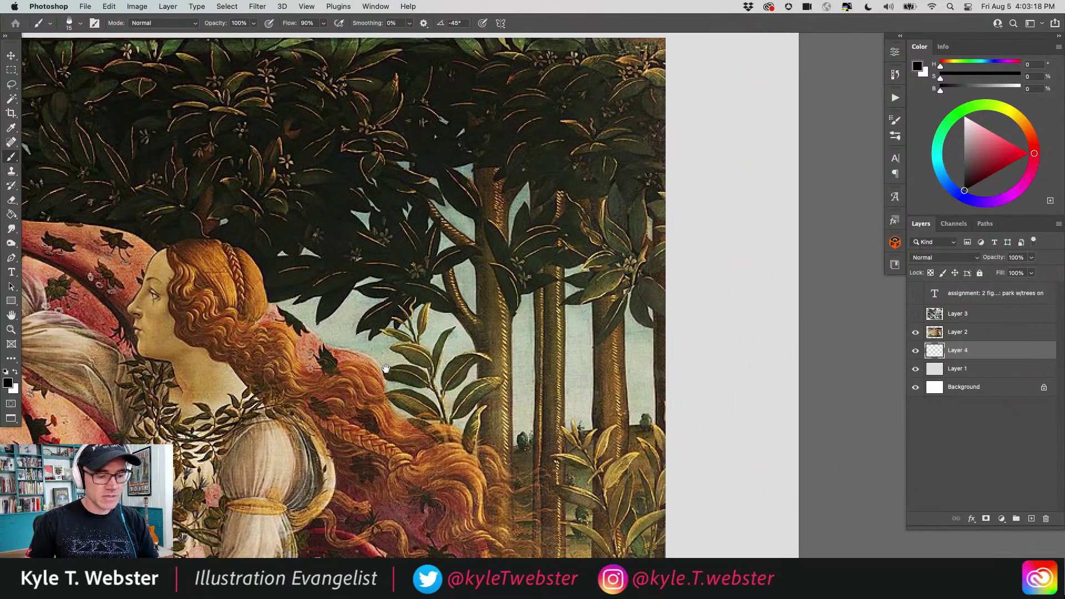
{"action": "scroll", "coordinate": [550, 291], "scroll_direction": "left", "scroll_amount": 10}
{"action": "scroll", "coordinate": [549, 291], "scroll_direction": "down", "scroll_amount": 4}
{"action": "scroll", "coordinate": [516, 310], "scroll_direction": "up", "scroll_amount": 3}
{"action": "scroll", "coordinate": [506, 319], "scroll_direction": "left", "scroll_amount": 10}
{"action": "scroll", "coordinate": [506, 319], "scroll_direction": "down", "scroll_amount": 2}
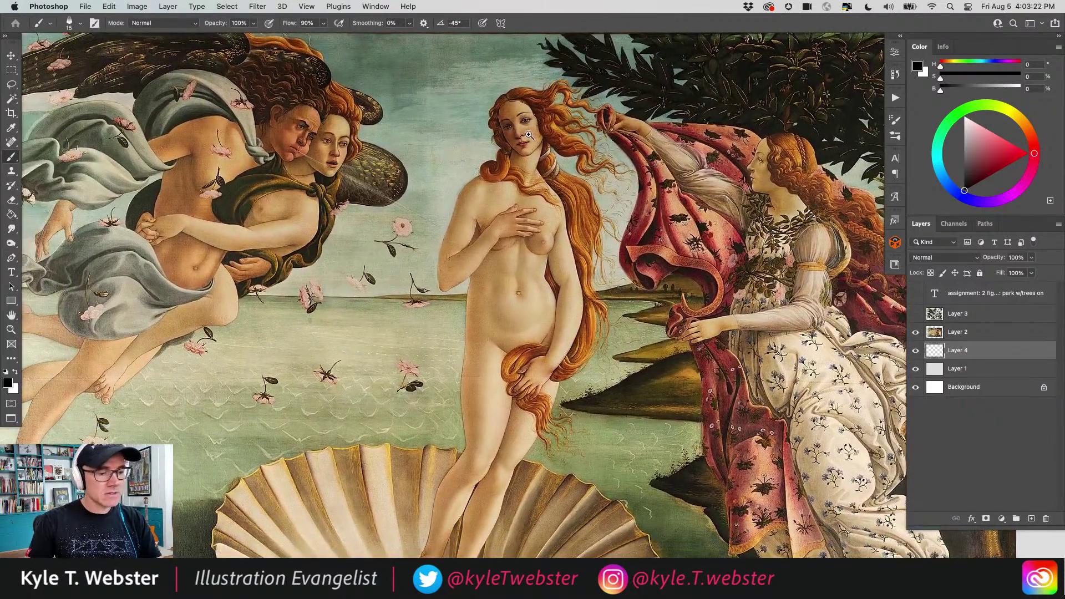
- Create a new layer above Layer 2 and set the foreground colour to bright pink (H 322, S 69, B 95)
{"action": "scroll", "coordinate": [529, 135], "scroll_direction": "up", "scroll_amount": 5}
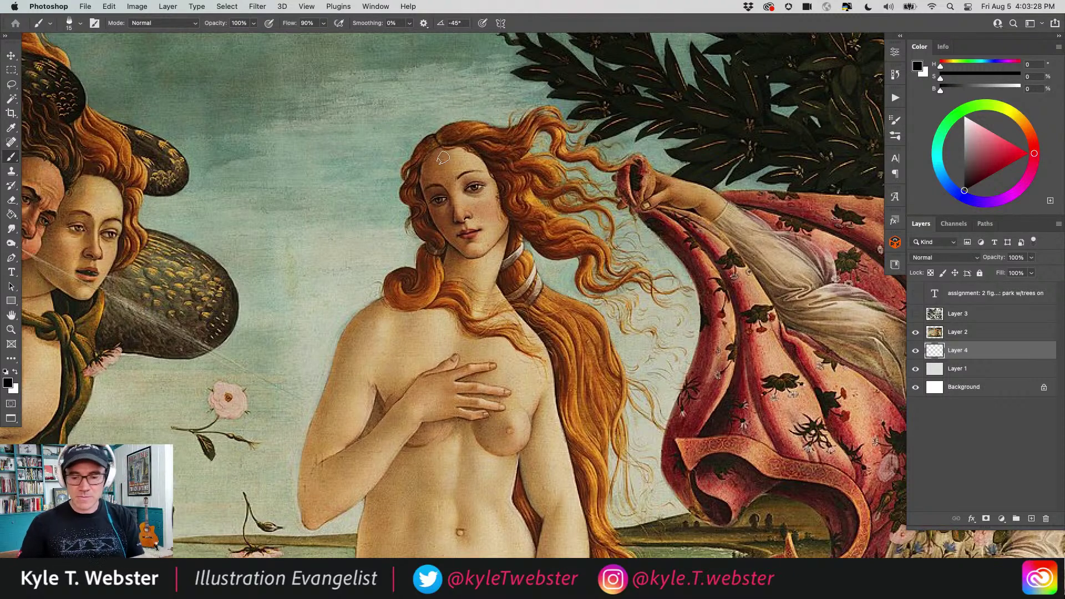
{"action": "left_click", "coordinate": [1032, 519]}
{"action": "left_click", "coordinate": [1024, 184]}
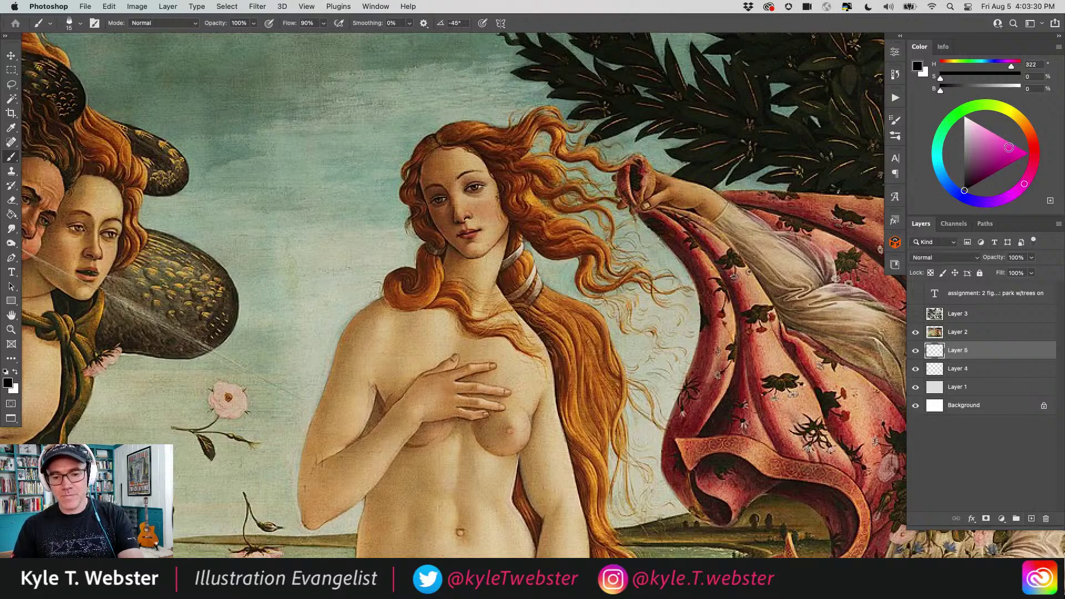
{"action": "left_click", "coordinate": [1008, 147]}
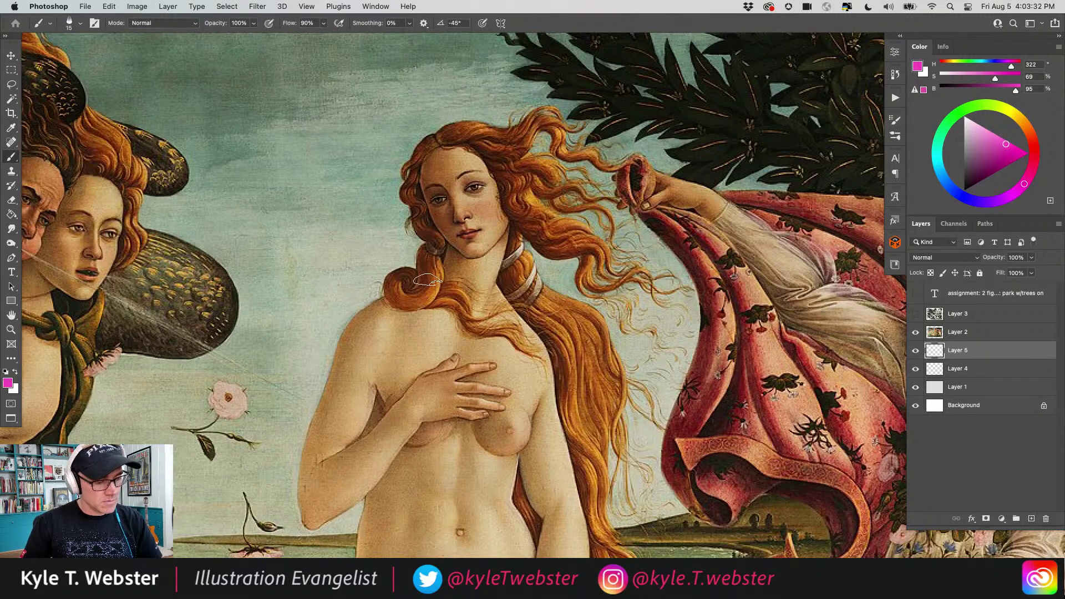
{"action": "left_click_drag", "start_coordinate": [934, 348], "coordinate": [930, 325]}
- Trace the main waves of the central figure's hair with pink strokes, from the shoulder curl to the windblown strands
{"action": "mouse_move", "coordinate": [439, 243]}
{"action": "left_mouse_down"}
{"action": "mouse_move", "coordinate": [423, 284]}
{"action": "mouse_move", "coordinate": [391, 291]}
{"action": "mouse_move", "coordinate": [441, 285]}
{"action": "mouse_move", "coordinate": [480, 321]}
{"action": "mouse_move", "coordinate": [518, 314]}
{"action": "left_mouse_up"}
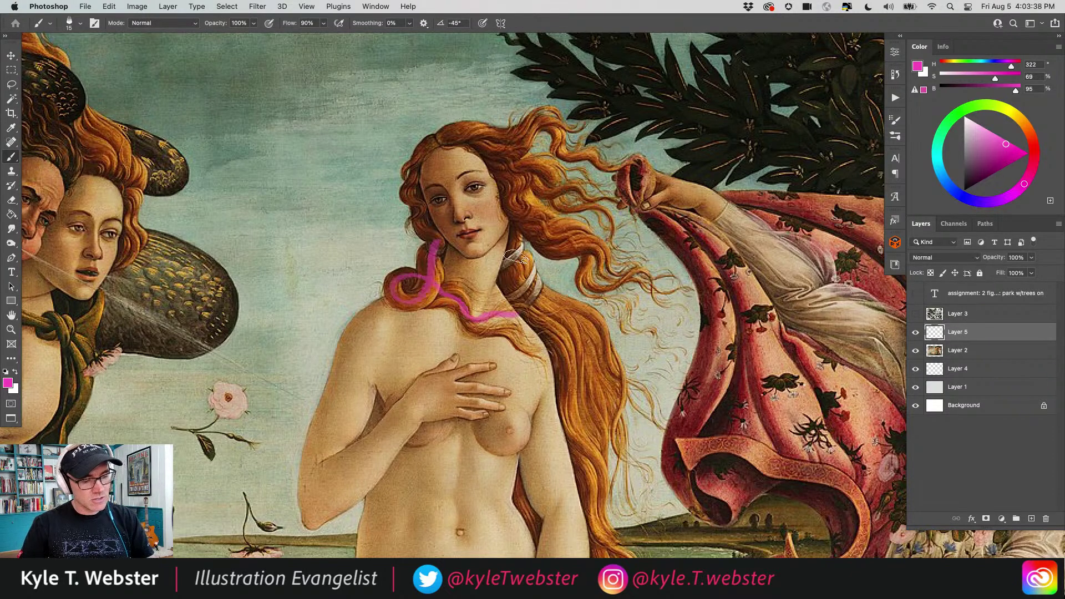
{"action": "mouse_move", "coordinate": [516, 258]}
{"action": "left_mouse_down"}
{"action": "mouse_move", "coordinate": [526, 288]}
{"action": "mouse_move", "coordinate": [574, 325]}
{"action": "mouse_move", "coordinate": [595, 452]}
{"action": "mouse_move", "coordinate": [587, 493]}
{"action": "mouse_move", "coordinate": [613, 550]}
{"action": "left_mouse_up"}
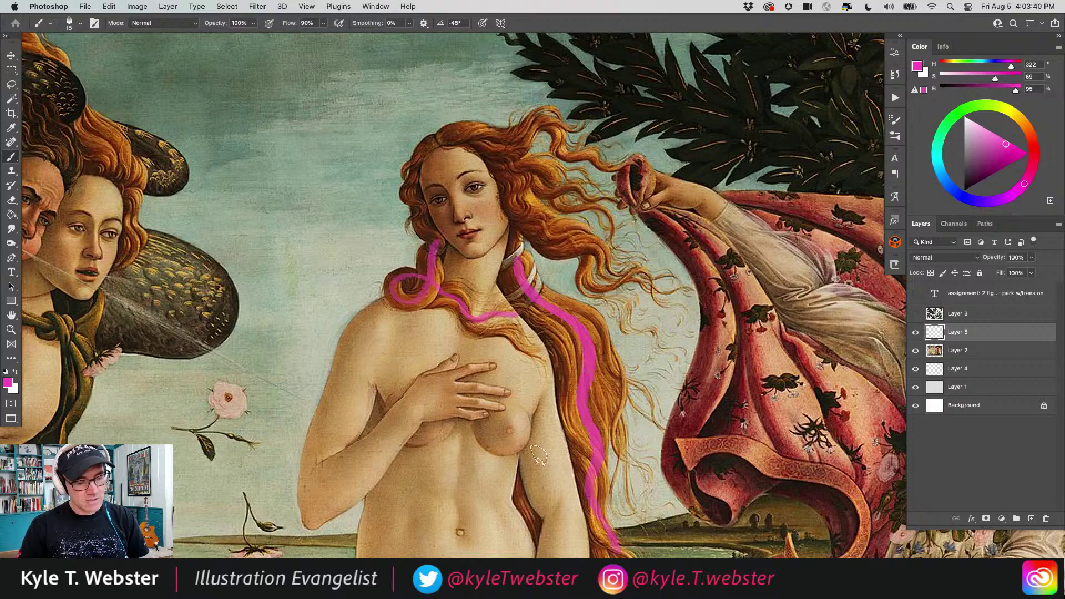
{"action": "mouse_move", "coordinate": [451, 150]}
{"action": "left_mouse_down"}
{"action": "mouse_move", "coordinate": [527, 121]}
{"action": "mouse_move", "coordinate": [566, 129]}
{"action": "left_mouse_up"}
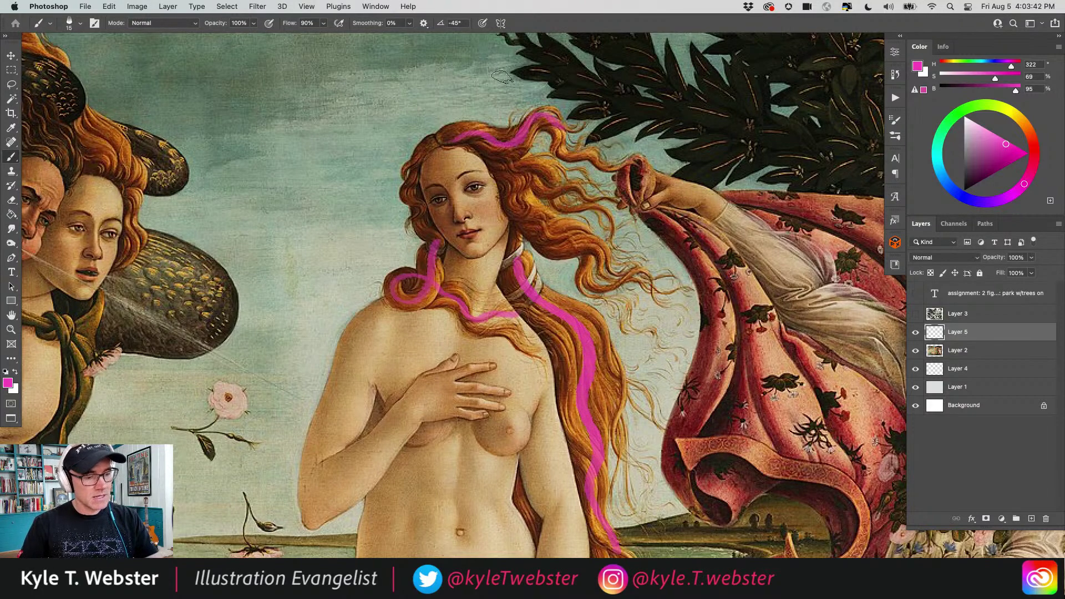
{"action": "scroll", "coordinate": [491, 151], "scroll_direction": "up", "scroll_amount": 2}
{"action": "left_click_drag", "start_coordinate": [486, 156], "coordinate": [580, 178]}
{"action": "mouse_move", "coordinate": [508, 175]}
{"action": "left_mouse_down"}
{"action": "mouse_move", "coordinate": [546, 253]}
{"action": "mouse_move", "coordinate": [638, 277]}
{"action": "mouse_move", "coordinate": [660, 311]}
{"action": "mouse_move", "coordinate": [749, 358]}
{"action": "left_mouse_up"}
{"action": "left_click_drag", "start_coordinate": [755, 302], "coordinate": [658, 144]}
{"action": "mouse_move", "coordinate": [524, 158]}
{"action": "left_mouse_down"}
{"action": "mouse_move", "coordinate": [588, 248]}
{"action": "mouse_move", "coordinate": [634, 258]}
{"action": "mouse_move", "coordinate": [649, 292]}
{"action": "mouse_move", "coordinate": [685, 288]}
{"action": "left_mouse_up"}
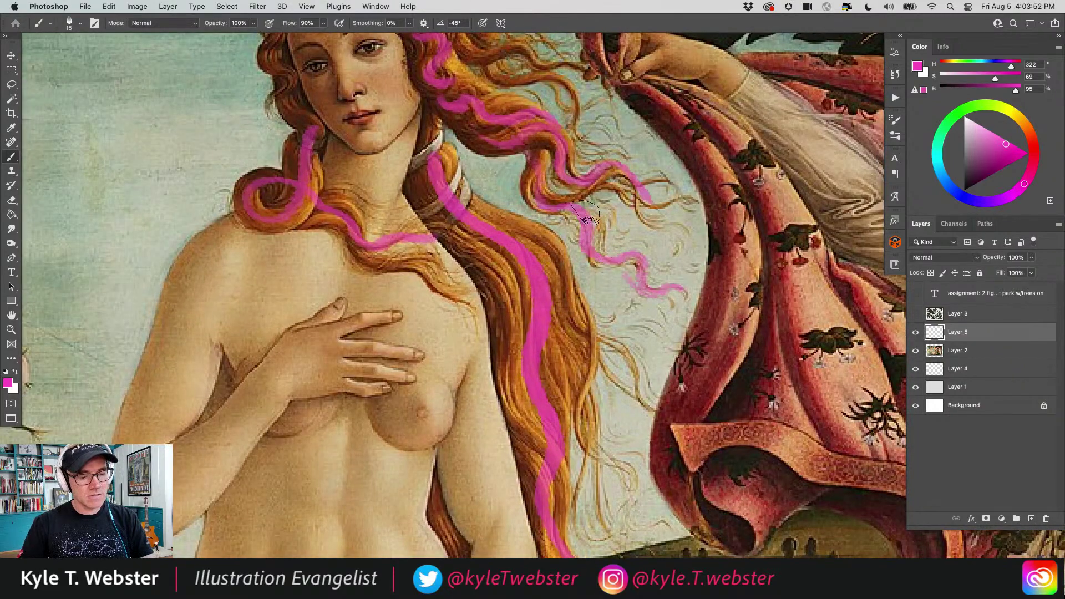
{"action": "left_click_drag", "start_coordinate": [583, 208], "coordinate": [655, 244]}
- Try a pink flow line along the flying woman's hair and arm, and undo it
{"action": "scroll", "coordinate": [655, 244], "scroll_direction": "down", "scroll_amount": 5}
{"action": "scroll", "coordinate": [414, 292], "scroll_direction": "up", "scroll_amount": 3}
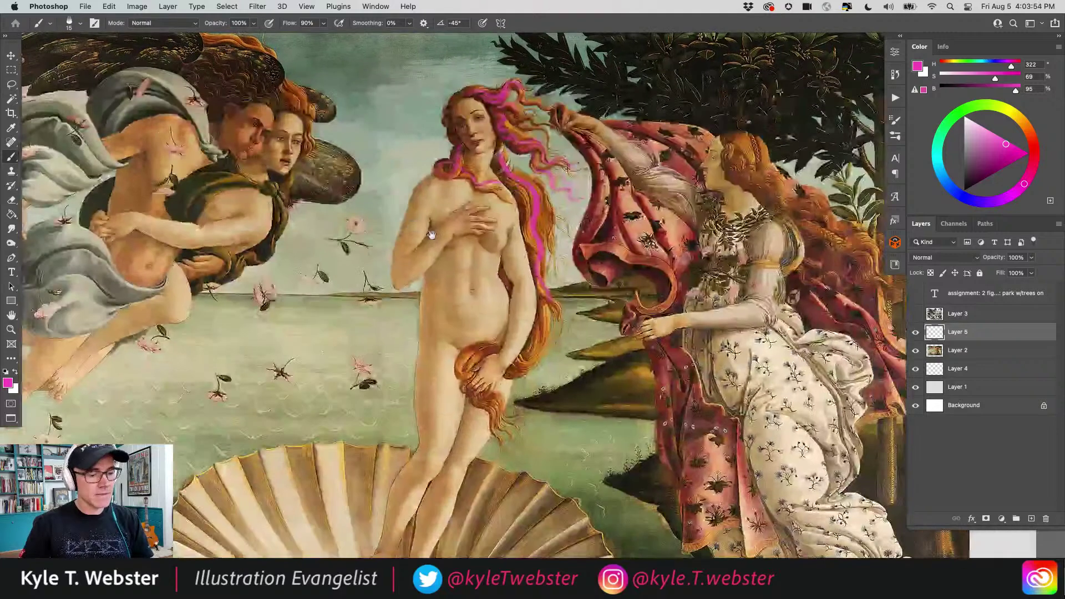
{"action": "scroll", "coordinate": [413, 292], "scroll_direction": "up", "scroll_amount": 1}
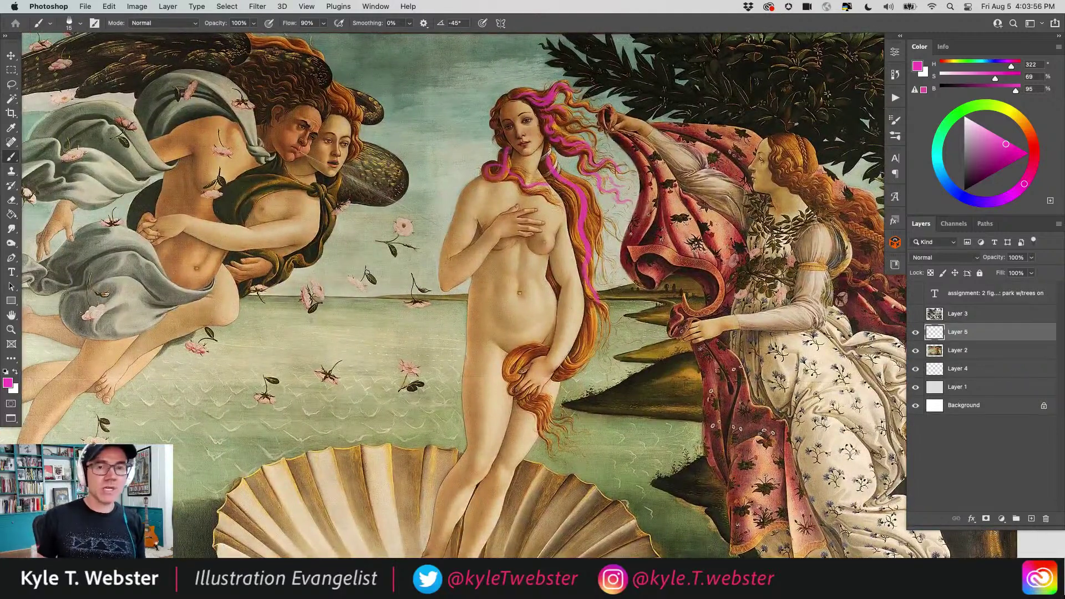
{"action": "mouse_move", "coordinate": [337, 83]}
{"action": "left_mouse_down"}
{"action": "mouse_move", "coordinate": [270, 62]}
{"action": "mouse_move", "coordinate": [202, 139]}
{"action": "mouse_move", "coordinate": [284, 232]}
{"action": "mouse_move", "coordinate": [320, 72]}
{"action": "left_mouse_up"}
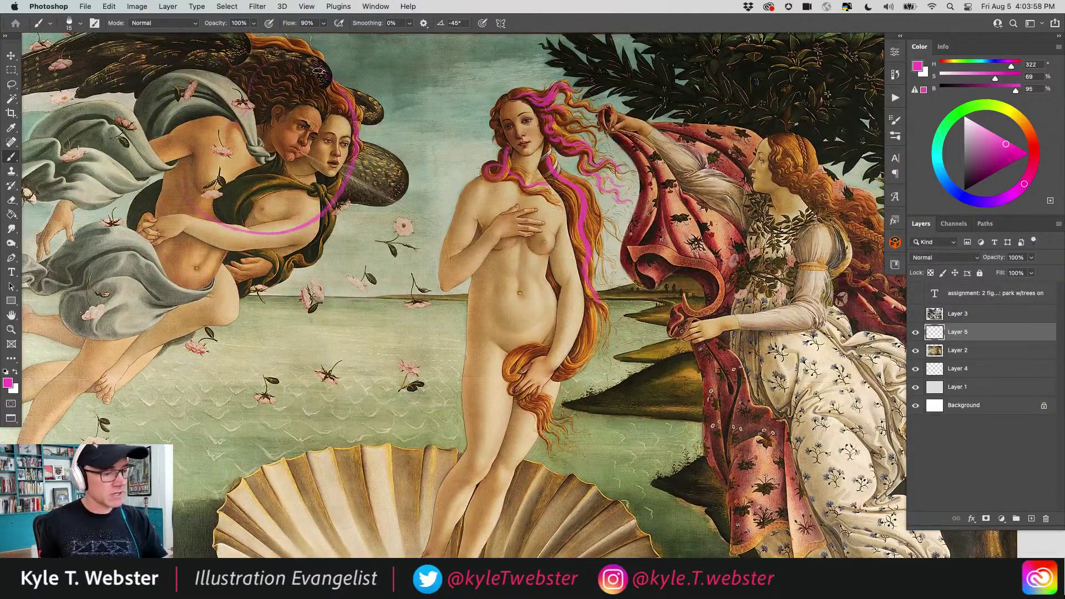
{"action": "key", "text": "super+z"}
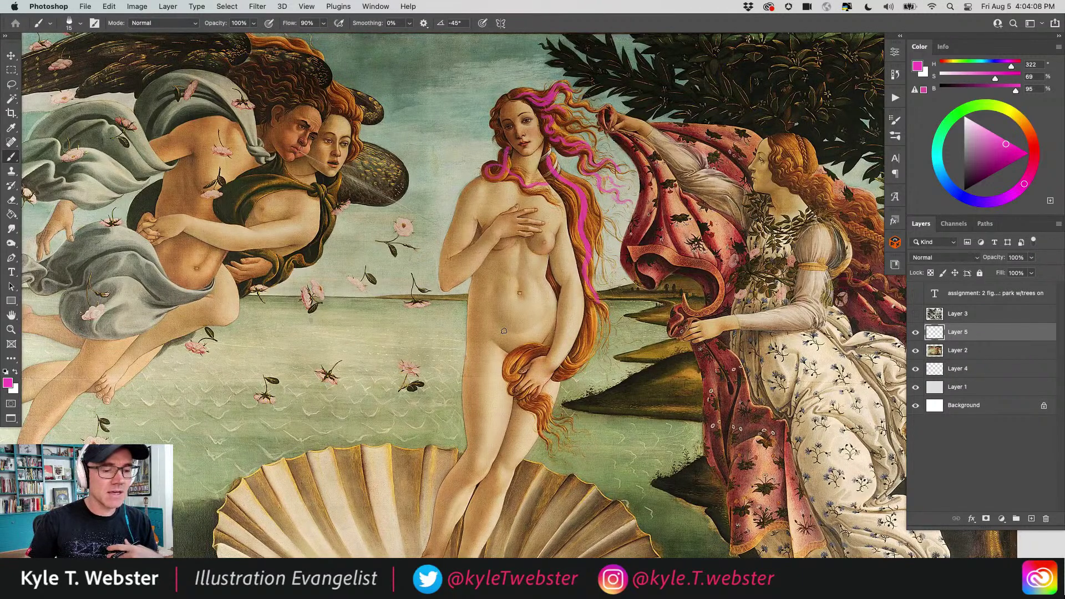
- Set the opacity of the painting layer, Layer 2, to 50%
{"action": "left_click", "coordinate": [372, 316], "text": "alt"}
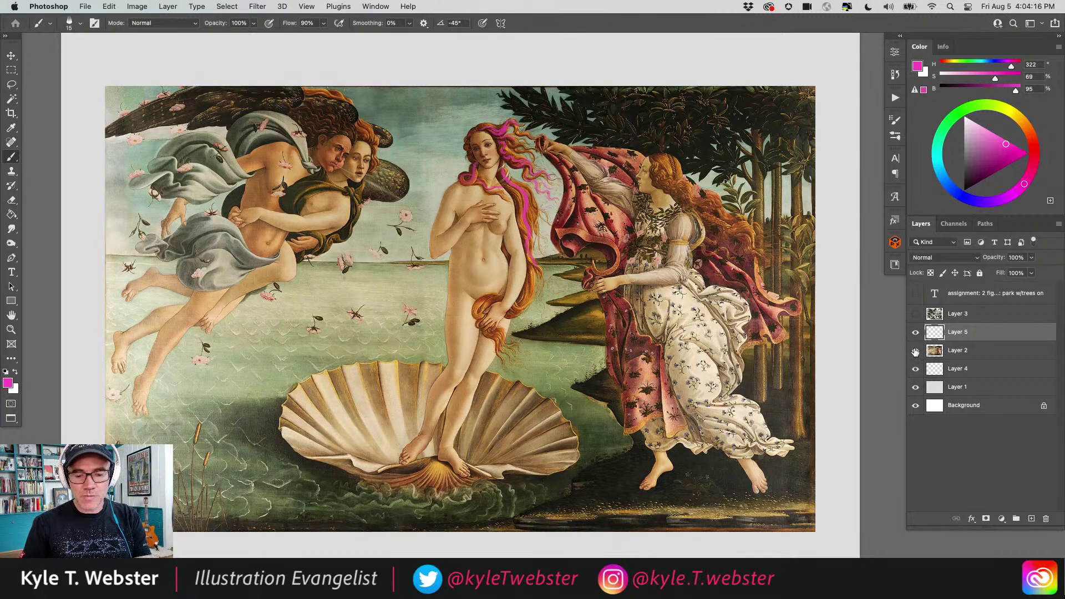
{"action": "left_click", "coordinate": [935, 355]}
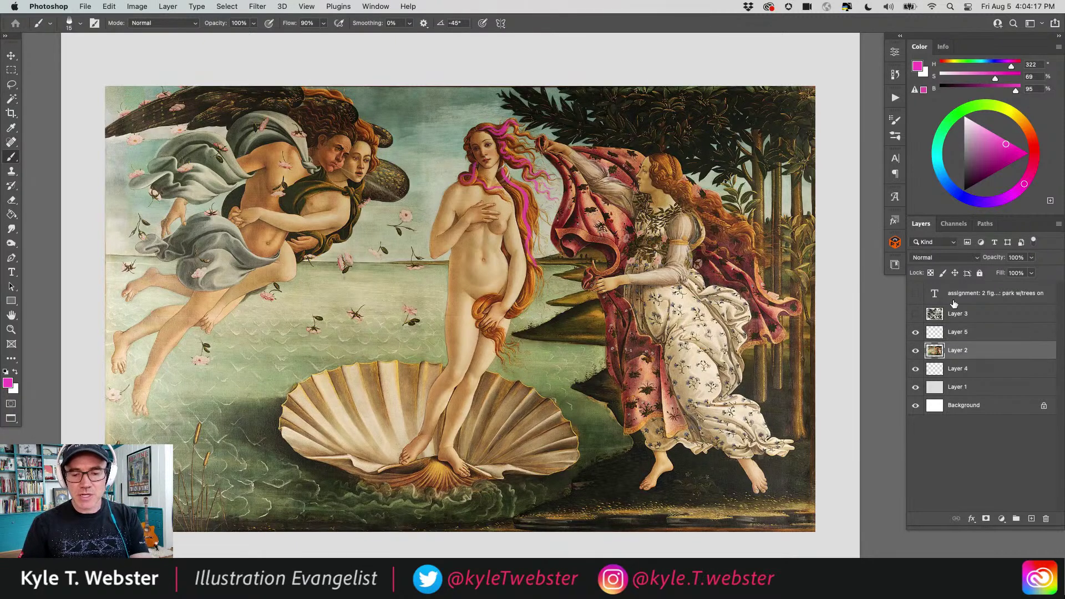
{"action": "left_click", "coordinate": [1023, 258]}
{"action": "type", "text": "50"}
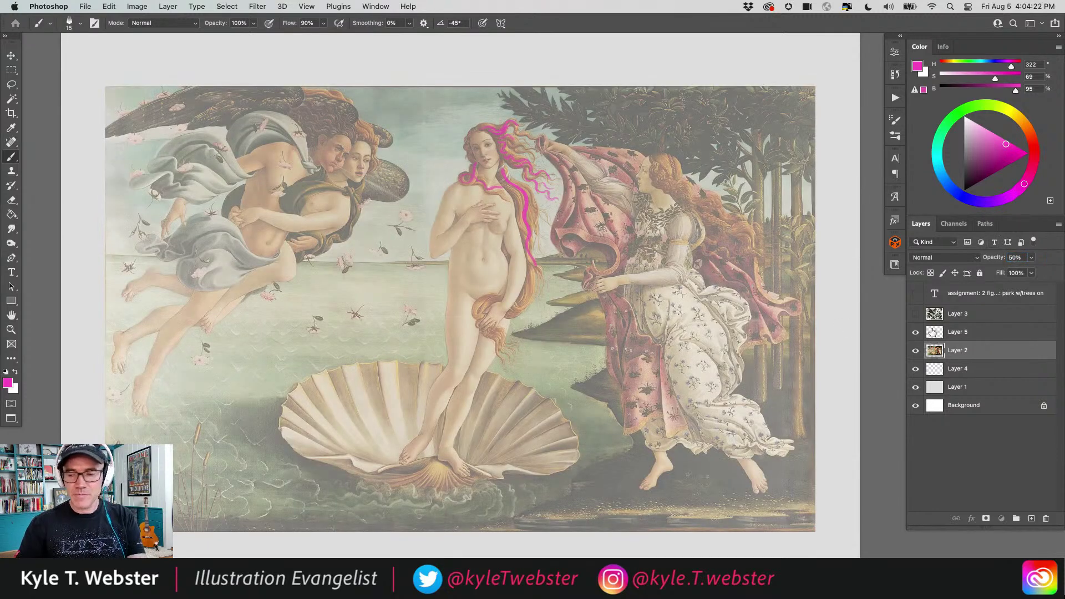
- Clear all the pink strokes from Layer 5 and leave nothing selected
{"action": "left_click", "coordinate": [933, 333]}
{"action": "key", "text": "super+a"}
{"action": "key", "text": "Delete"}
{"action": "key", "text": "super+d"}
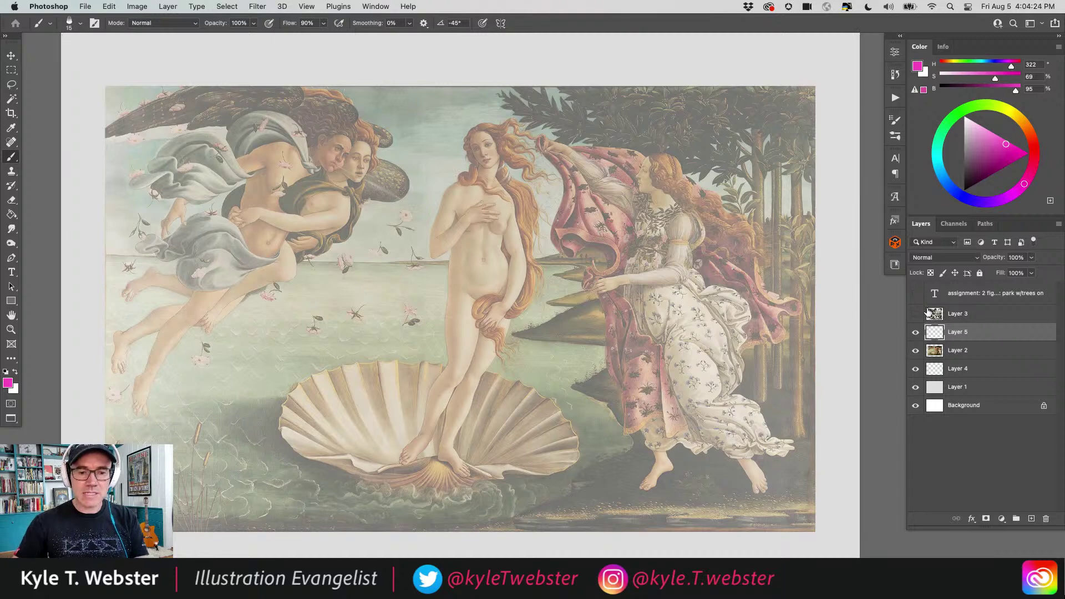
- Choose the Captain Inker Beta brush preset for drawing on Layer 5
{"action": "left_click", "coordinate": [895, 137]}
{"action": "left_click", "coordinate": [704, 192]}
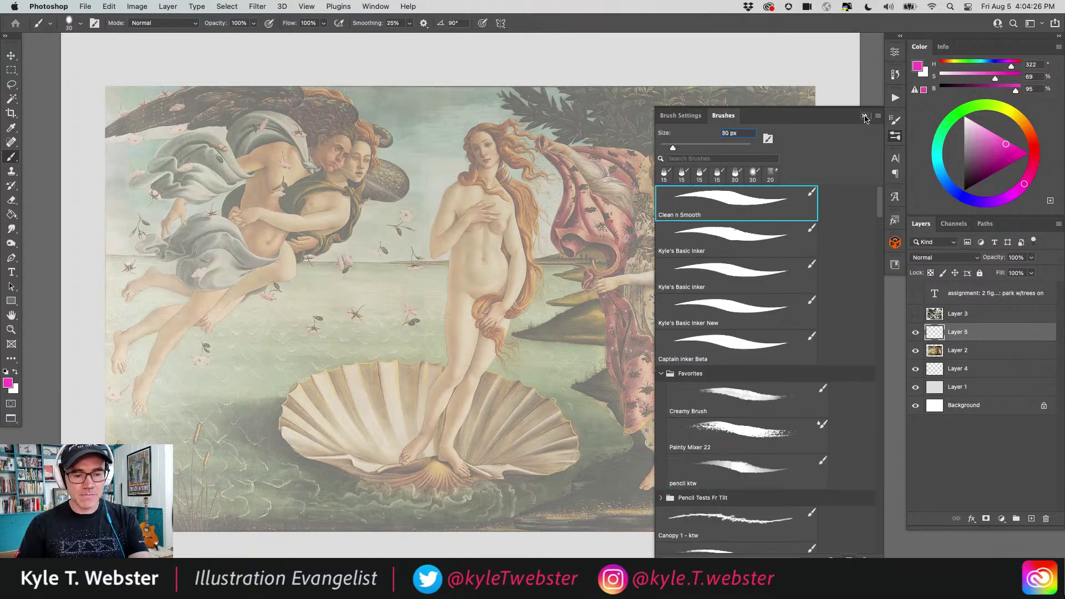
{"action": "left_click", "coordinate": [733, 339]}
{"action": "left_click", "coordinate": [863, 114]}
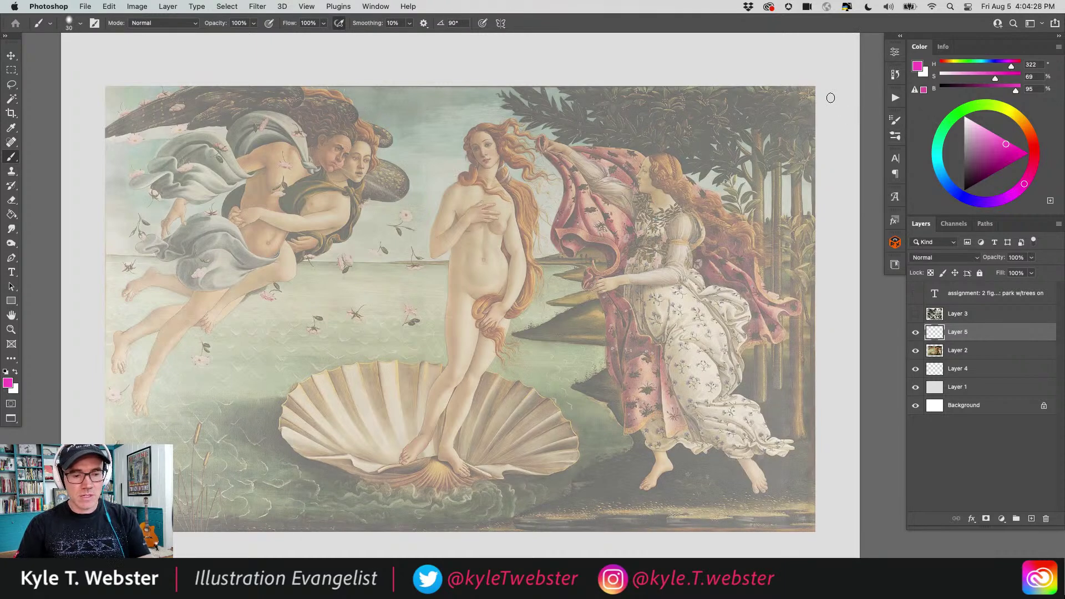
- Ink the upper windblown locks of the central figure's hair in black with the brush at 25 px
{"action": "scroll", "coordinate": [484, 157], "scroll_direction": "up", "scroll_amount": 3}
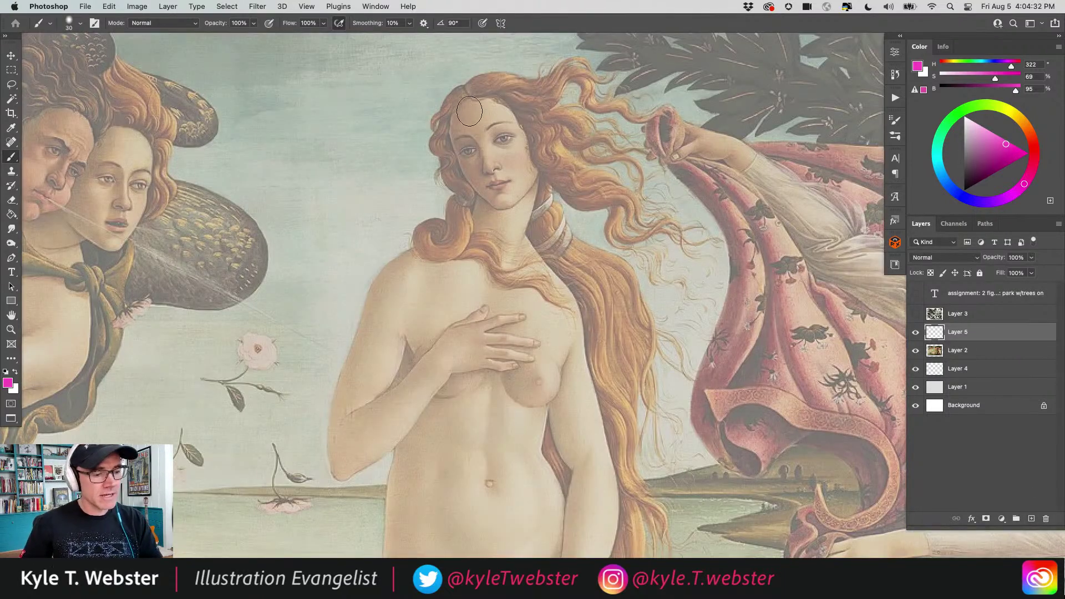
{"action": "left_click_drag", "start_coordinate": [970, 171], "coordinate": [964, 190]}
{"action": "key", "text": "bracketleft"}
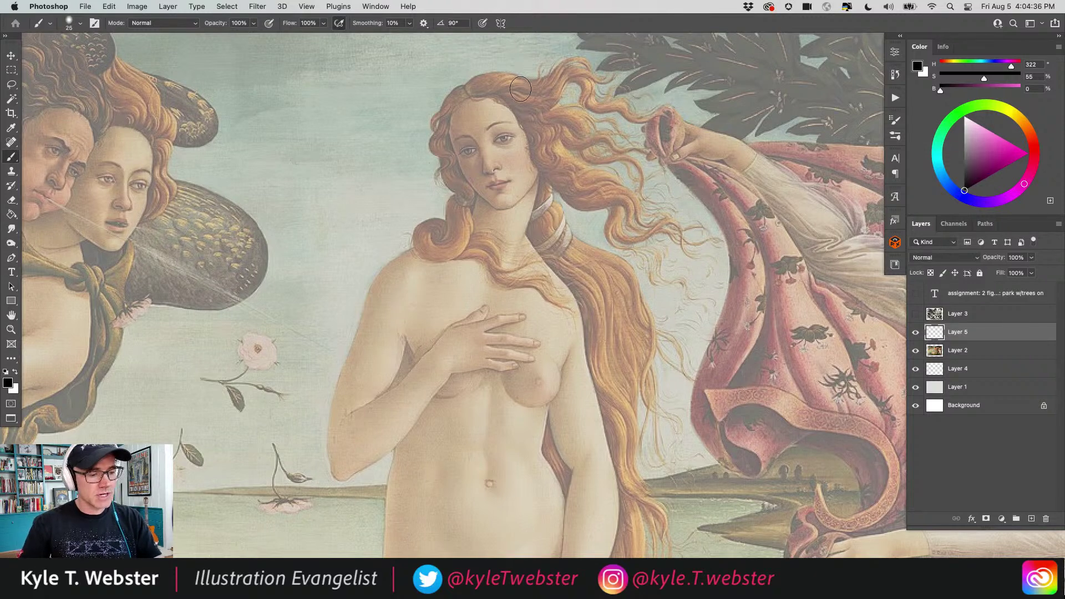
{"action": "left_click_drag", "start_coordinate": [515, 126], "coordinate": [457, 165]}
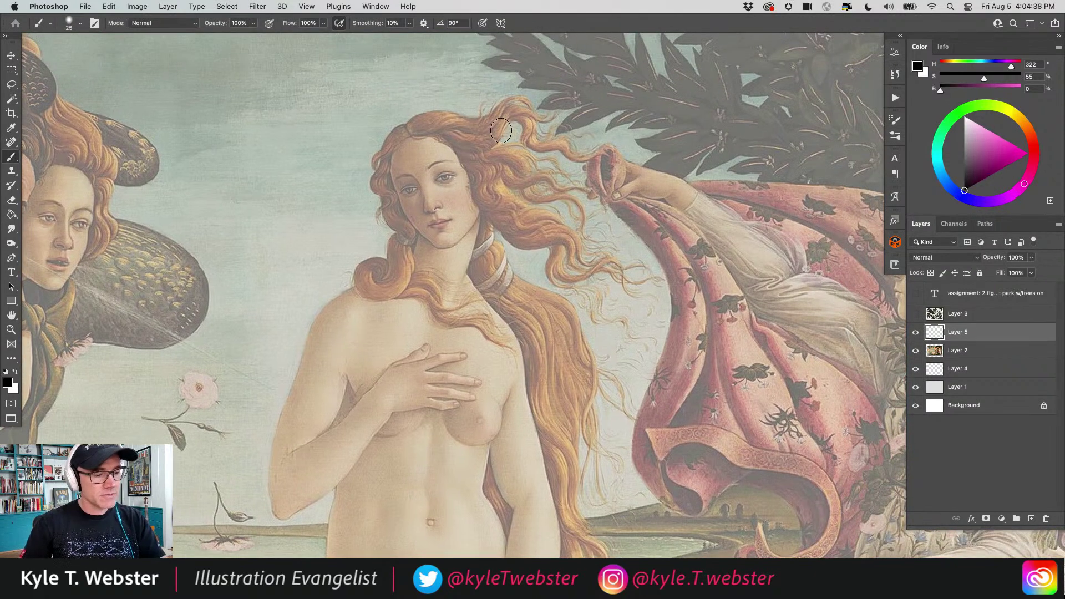
{"action": "mouse_move", "coordinate": [614, 155]}
{"action": "left_mouse_down"}
{"action": "mouse_move", "coordinate": [549, 152]}
{"action": "mouse_move", "coordinate": [510, 125]}
{"action": "mouse_move", "coordinate": [472, 148]}
{"action": "mouse_move", "coordinate": [509, 117]}
{"action": "mouse_move", "coordinate": [550, 148]}
{"action": "mouse_move", "coordinate": [585, 155]}
{"action": "mouse_move", "coordinate": [515, 106]}
{"action": "mouse_move", "coordinate": [488, 131]}
{"action": "mouse_move", "coordinate": [478, 124]}
{"action": "mouse_move", "coordinate": [550, 117]}
{"action": "mouse_move", "coordinate": [525, 102]}
{"action": "mouse_move", "coordinate": [497, 103]}
{"action": "mouse_move", "coordinate": [475, 131]}
{"action": "mouse_move", "coordinate": [429, 115]}
{"action": "mouse_move", "coordinate": [463, 117]}
{"action": "mouse_move", "coordinate": [438, 113]}
{"action": "mouse_move", "coordinate": [409, 130]}
{"action": "mouse_move", "coordinate": [480, 126]}
{"action": "mouse_move", "coordinate": [426, 119]}
{"action": "mouse_move", "coordinate": [427, 135]}
{"action": "mouse_move", "coordinate": [485, 140]}
{"action": "mouse_move", "coordinate": [519, 172]}
{"action": "mouse_move", "coordinate": [466, 145]}
{"action": "left_mouse_up"}
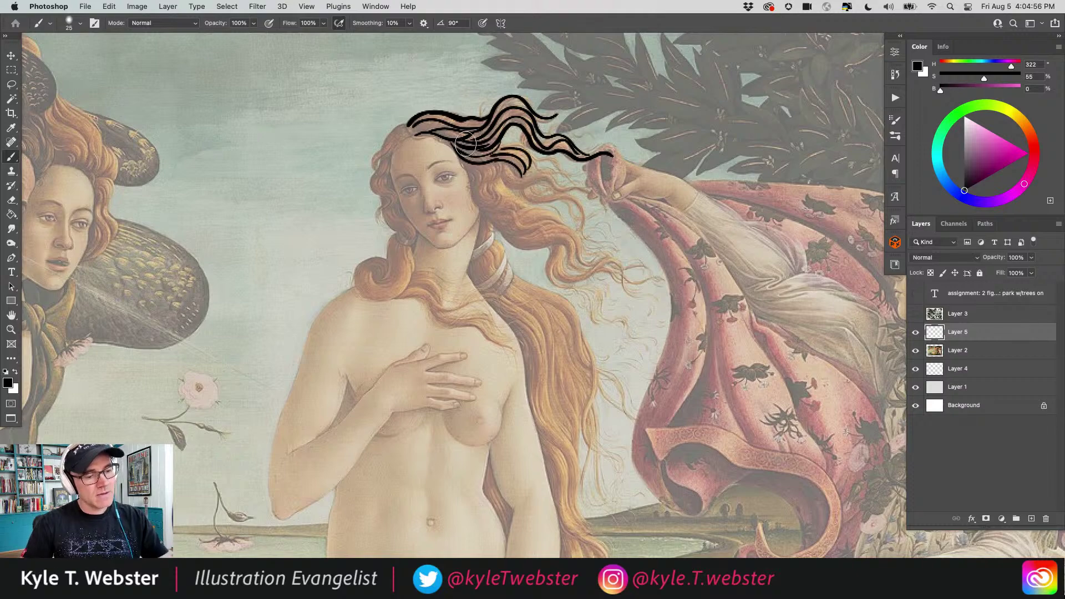
{"action": "left_click", "coordinate": [407, 353], "text": "alt"}
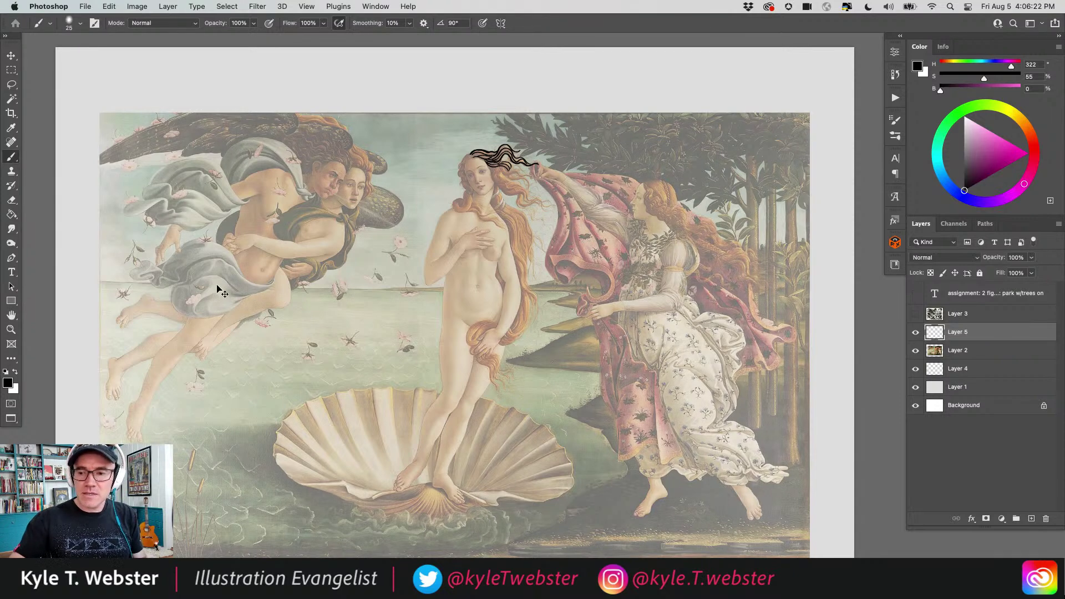
- Undo the inked hair and outline the painting's rectangular edge in black on Layer 5
{"action": "key", "text": "super+z"}
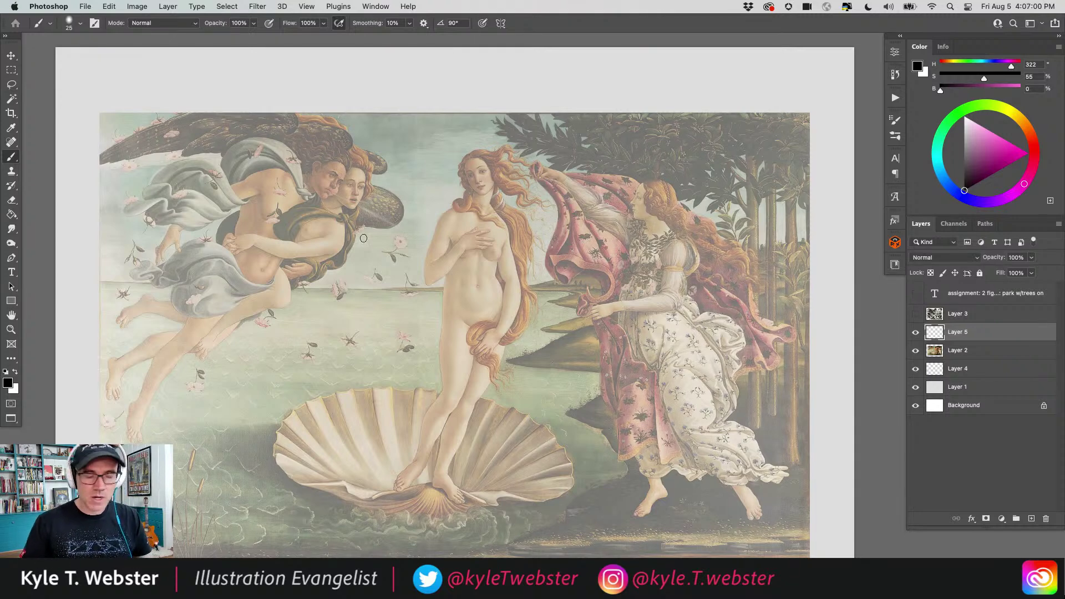
{"action": "scroll", "coordinate": [555, 178], "scroll_direction": "down", "scroll_amount": 2}
{"action": "mouse_move", "coordinate": [802, 99]}
{"action": "left_mouse_down"}
{"action": "mouse_move", "coordinate": [238, 84]}
{"action": "mouse_move", "coordinate": [99, 97]}
{"action": "mouse_move", "coordinate": [118, 382]}
{"action": "mouse_move", "coordinate": [314, 540]}
{"action": "mouse_move", "coordinate": [575, 543]}
{"action": "mouse_move", "coordinate": [803, 540]}
{"action": "mouse_move", "coordinate": [805, 100]}
{"action": "mouse_move", "coordinate": [812, 309]}
{"action": "mouse_move", "coordinate": [782, 543]}
{"action": "left_mouse_up"}
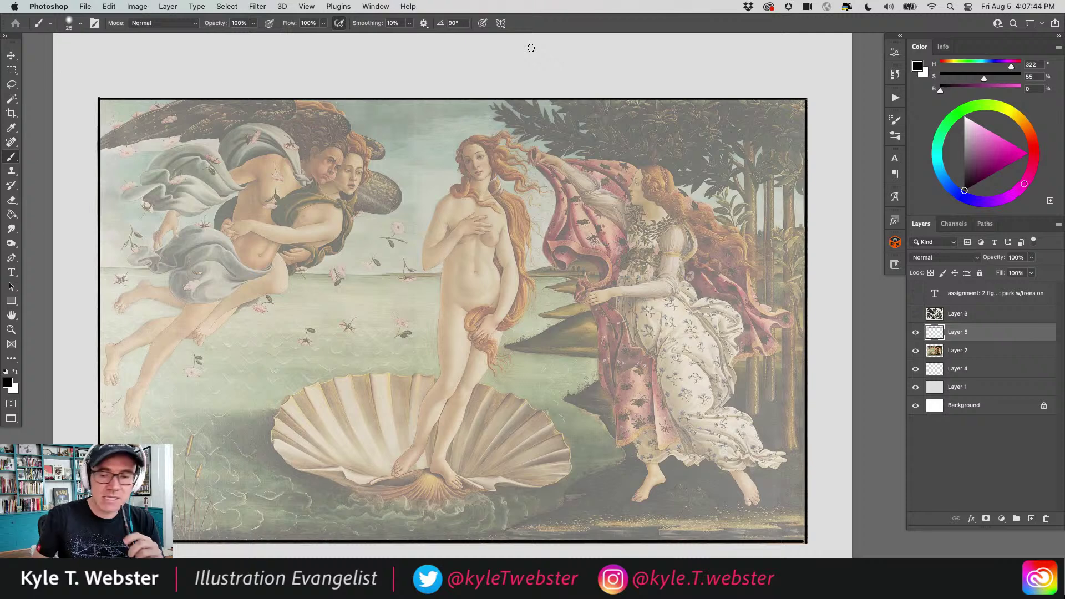
- Try dividing the frame with a full-height line beside the central figure and a diagonal from the upper-left corner, and undo both
{"action": "mouse_move", "coordinate": [515, 99]}
{"action": "left_mouse_down"}
{"action": "mouse_move", "coordinate": [526, 257]}
{"action": "mouse_move", "coordinate": [511, 470]}
{"action": "mouse_move", "coordinate": [494, 543]}
{"action": "left_mouse_up"}
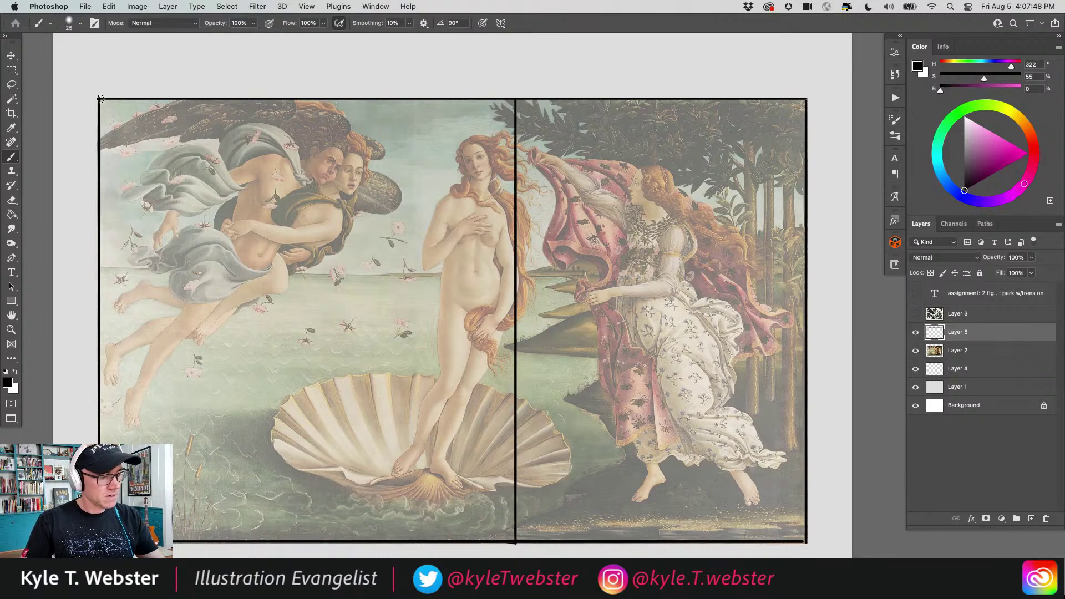
{"action": "left_click_drag", "start_coordinate": [100, 99], "coordinate": [493, 539]}
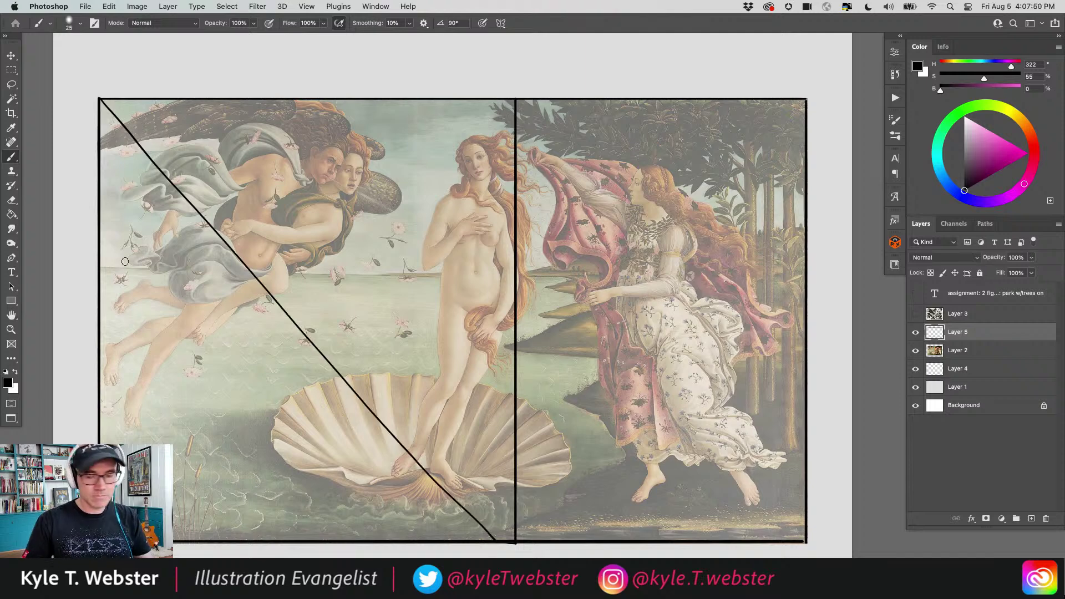
{"action": "key", "text": "super+z"}
{"action": "mouse_move", "coordinate": [99, 99]}
{"action": "left_mouse_down"}
{"action": "mouse_move", "coordinate": [391, 395]}
{"action": "mouse_move", "coordinate": [513, 543]}
{"action": "left_mouse_up"}
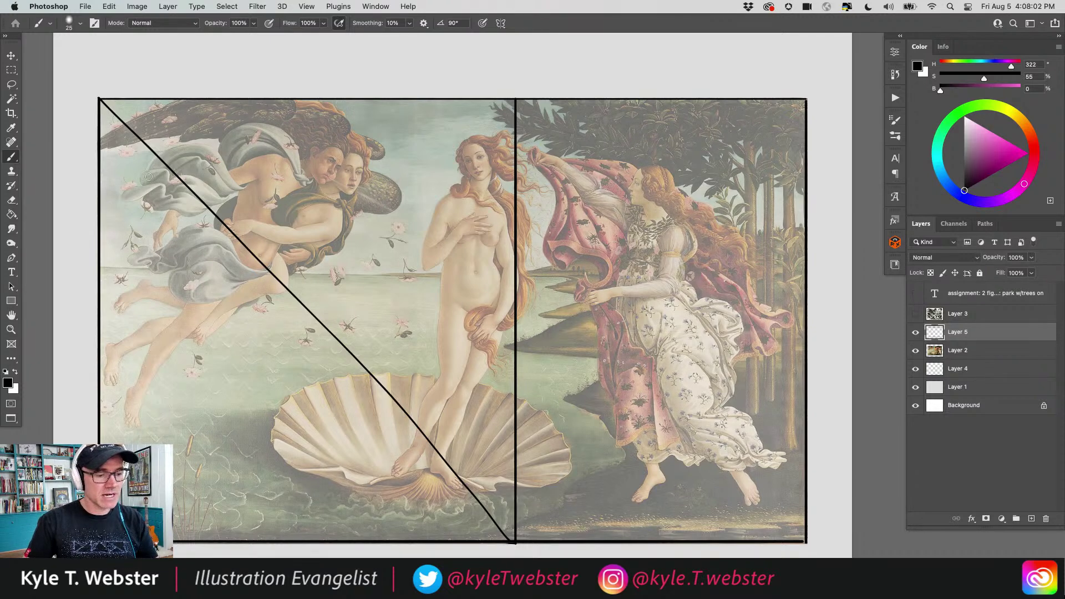
{"action": "key", "text": "super+z"}
{"action": "key", "text": "super+z"}
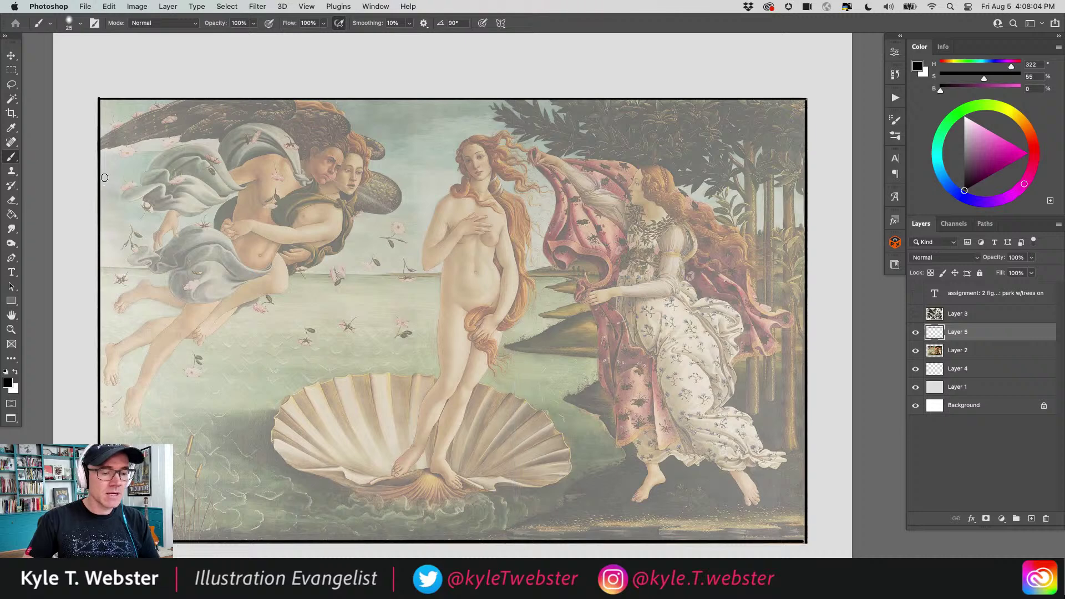
- Block in the central figure with a slanted four-sided shape running from the top of the head to the feet
{"action": "scroll", "coordinate": [266, 244], "scroll_direction": "down", "scroll_amount": 1}
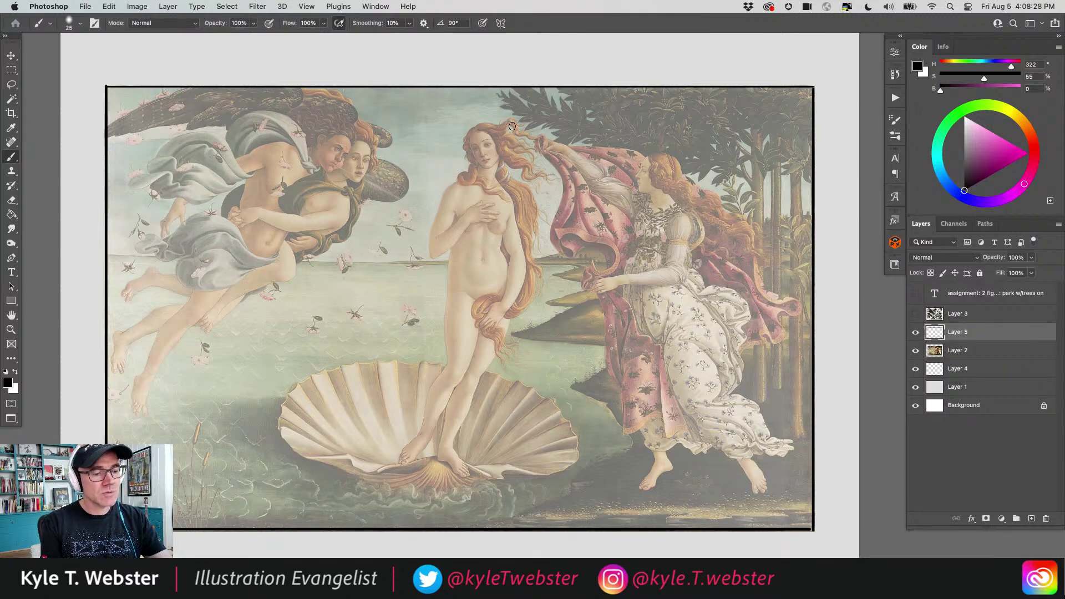
{"action": "mouse_move", "coordinate": [512, 126]}
{"action": "left_mouse_down"}
{"action": "mouse_move", "coordinate": [458, 133]}
{"action": "mouse_move", "coordinate": [460, 125]}
{"action": "mouse_move", "coordinate": [406, 458]}
{"action": "left_mouse_up"}
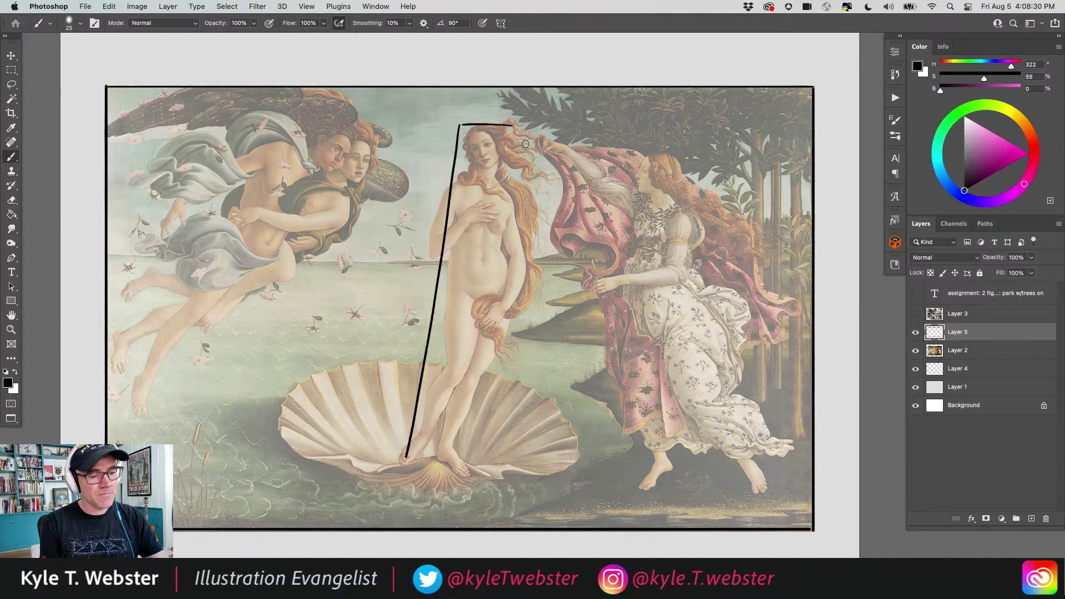
{"action": "mouse_move", "coordinate": [534, 129]}
{"action": "left_mouse_down"}
{"action": "mouse_move", "coordinate": [489, 462]}
{"action": "mouse_move", "coordinate": [408, 464]}
{"action": "left_mouse_up"}
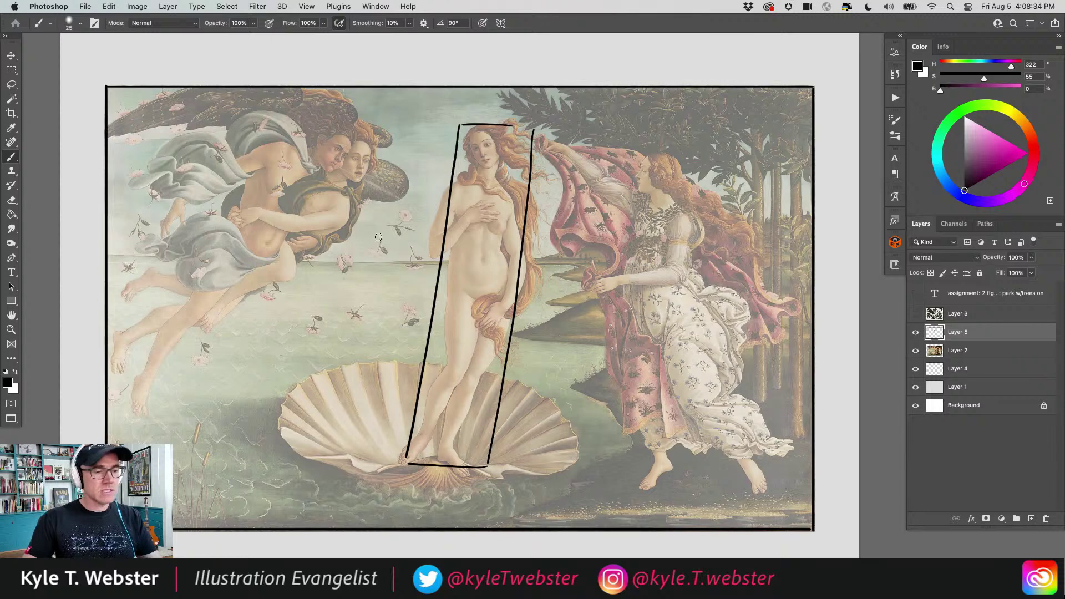
{"action": "left_click_drag", "start_coordinate": [477, 88], "coordinate": [477, 532]}
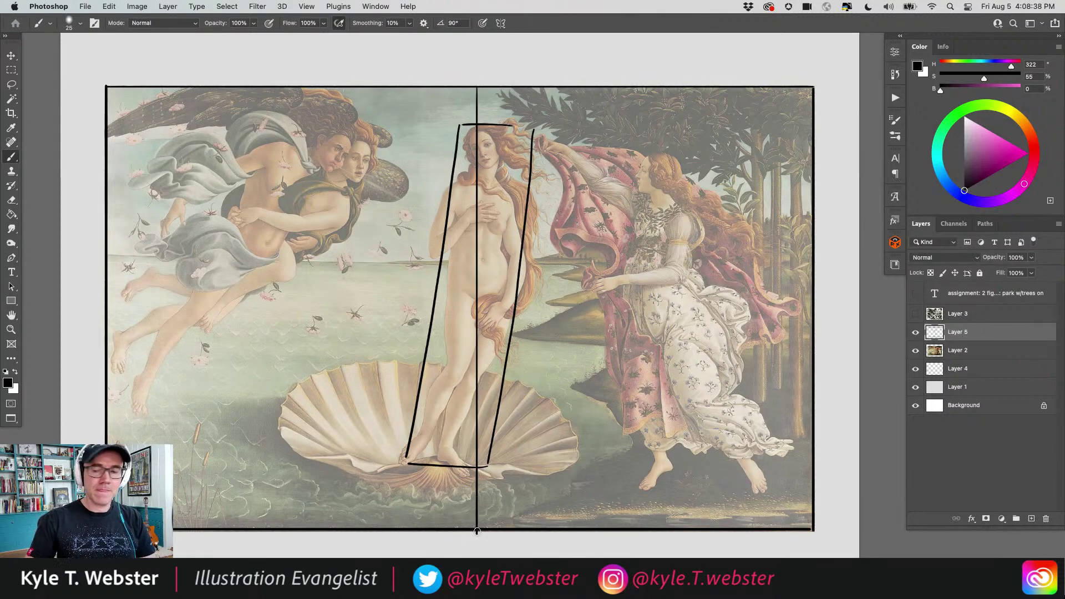
{"action": "key", "text": "super+z"}
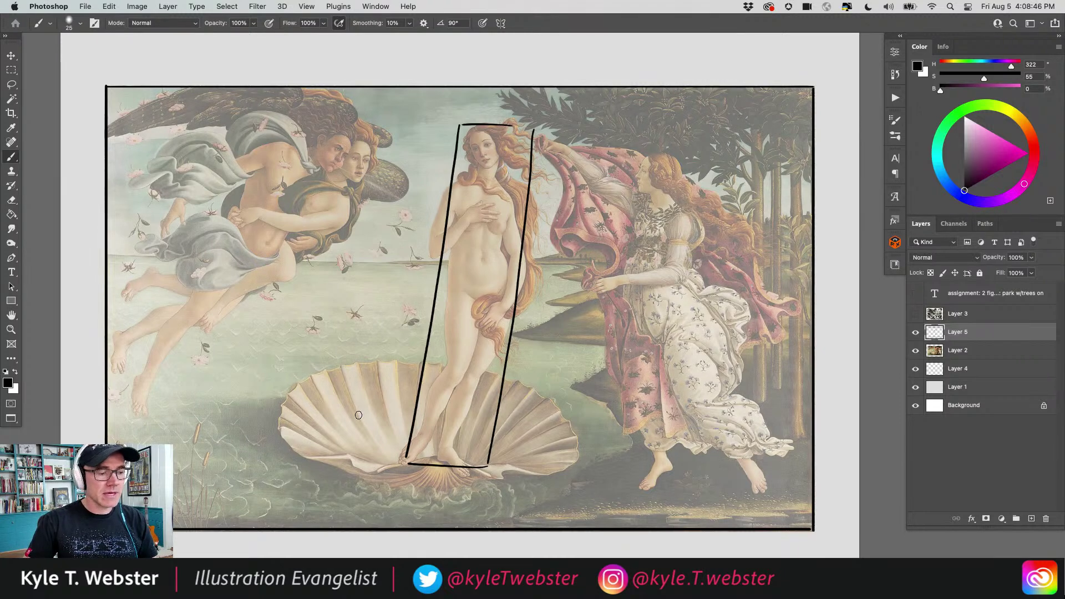
- Block in the flying pair with straight diagonal edges that form a wedge pointing toward the central figure
{"action": "mouse_move", "coordinate": [393, 179]}
{"action": "left_mouse_down"}
{"action": "mouse_move", "coordinate": [267, 284]}
{"action": "mouse_move", "coordinate": [152, 345]}
{"action": "left_mouse_up"}
{"action": "left_click_drag", "start_coordinate": [394, 179], "coordinate": [324, 86]}
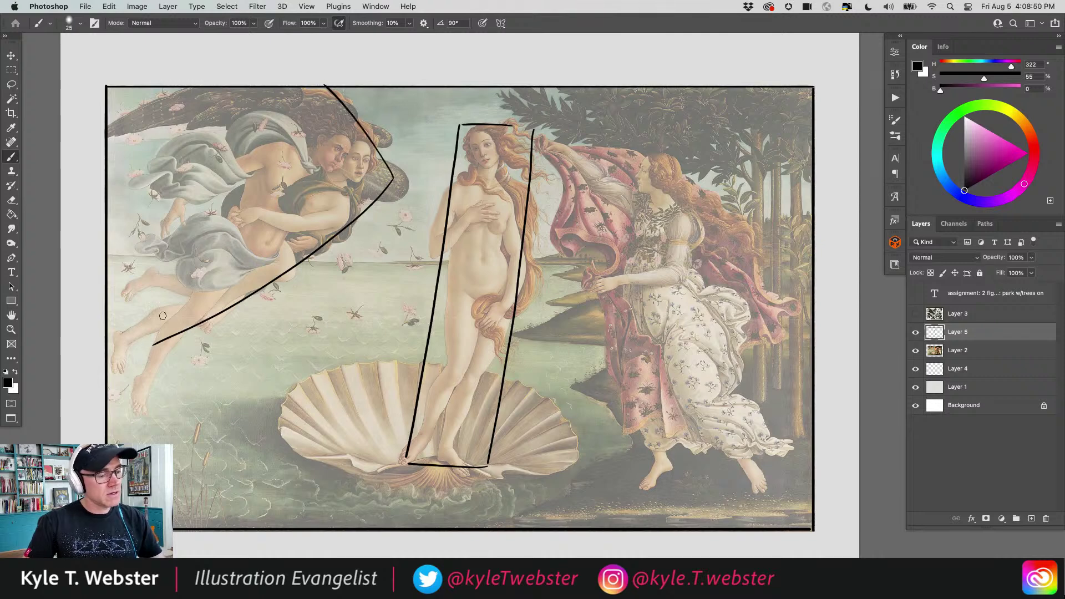
{"action": "left_click_drag", "start_coordinate": [149, 353], "coordinate": [114, 325]}
{"action": "left_click_drag", "start_coordinate": [207, 86], "coordinate": [106, 316]}
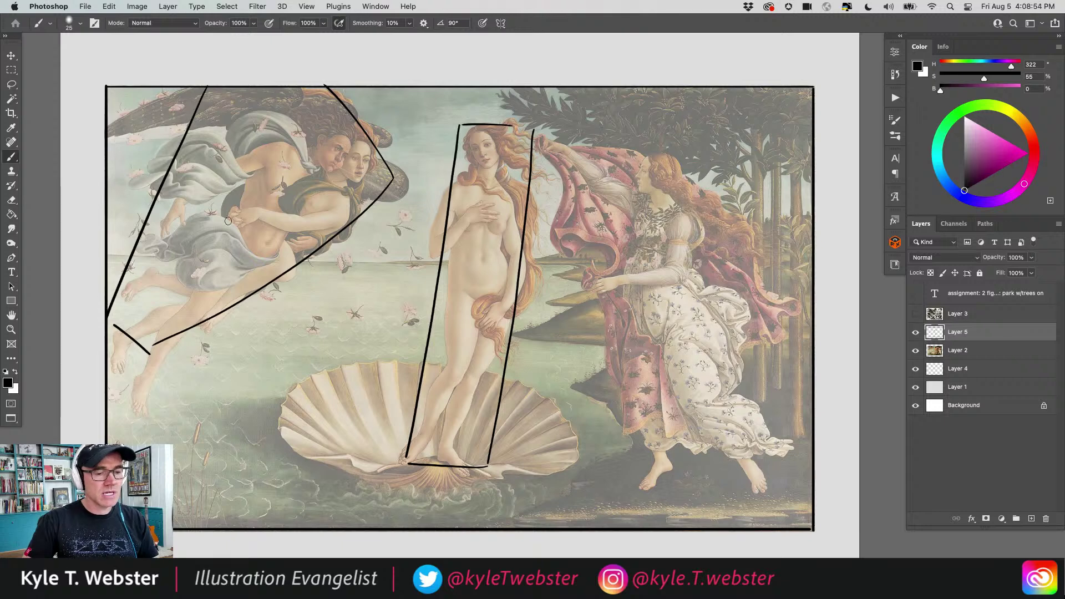
- Block in the robed figure as a shape widening toward the feet, adding angled arm and drapery lines, a tree line and a ground line
{"action": "mouse_move", "coordinate": [667, 163]}
{"action": "left_mouse_down"}
{"action": "mouse_move", "coordinate": [617, 164]}
{"action": "mouse_move", "coordinate": [644, 471]}
{"action": "left_mouse_up"}
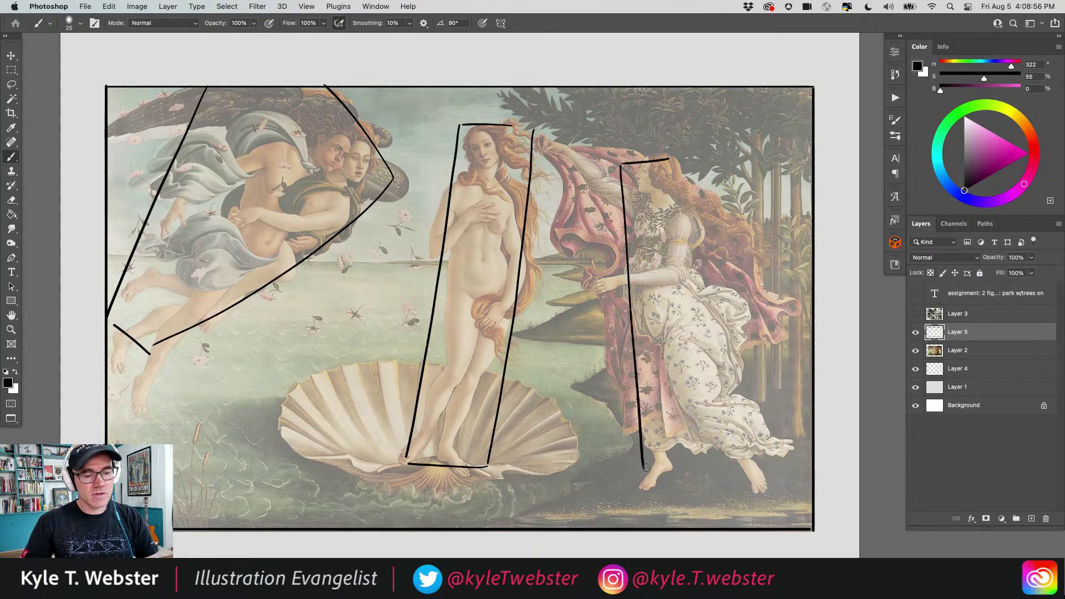
{"action": "mouse_move", "coordinate": [671, 161]}
{"action": "left_mouse_down"}
{"action": "mouse_move", "coordinate": [763, 455]}
{"action": "mouse_move", "coordinate": [737, 472]}
{"action": "mouse_move", "coordinate": [642, 469]}
{"action": "left_mouse_up"}
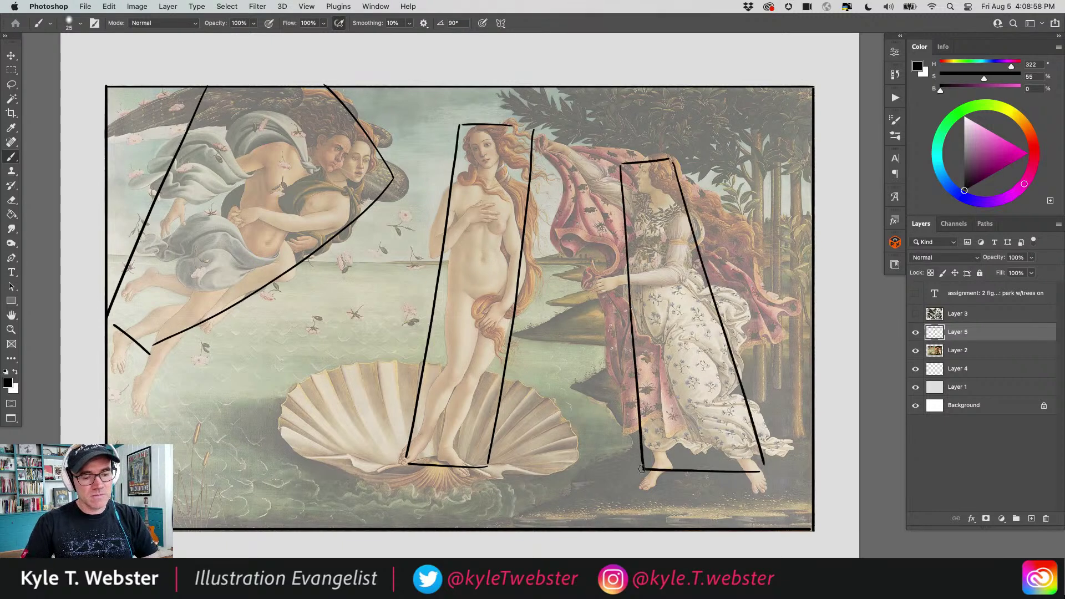
{"action": "left_click_drag", "start_coordinate": [634, 276], "coordinate": [546, 164]}
{"action": "mouse_move", "coordinate": [621, 163]}
{"action": "left_mouse_down"}
{"action": "mouse_move", "coordinate": [530, 137]}
{"action": "mouse_move", "coordinate": [569, 147]}
{"action": "left_mouse_up"}
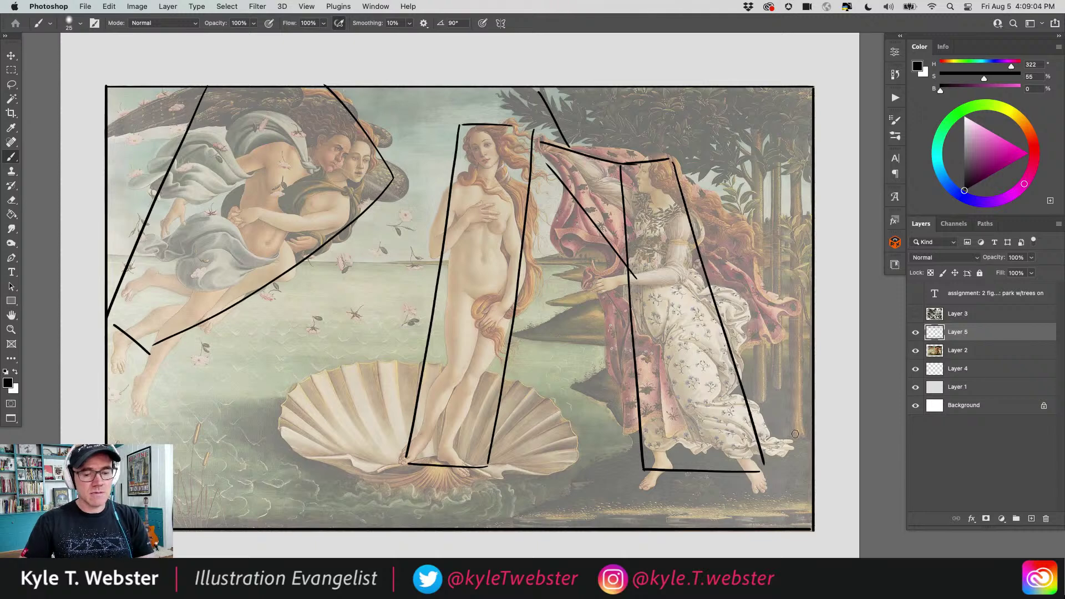
{"action": "left_click_drag", "start_coordinate": [812, 437], "coordinate": [760, 435]}
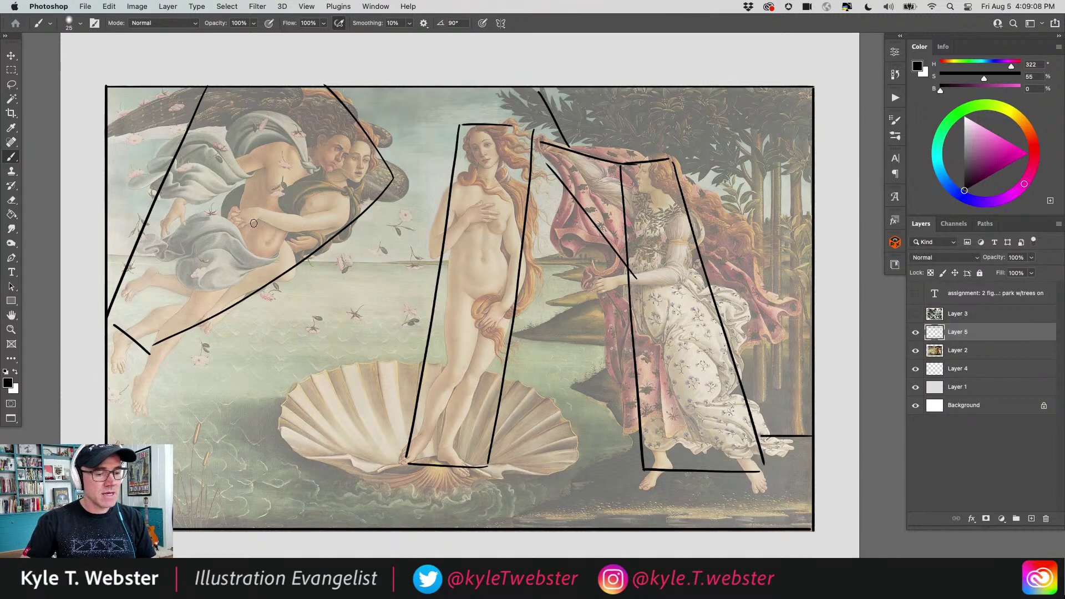
- Outline the shell as a flattened oval and draw the straight horizon line with a small arrow pointing up at it
{"action": "mouse_move", "coordinate": [557, 411]}
{"action": "left_mouse_down"}
{"action": "mouse_move", "coordinate": [385, 366]}
{"action": "mouse_move", "coordinate": [274, 411]}
{"action": "mouse_move", "coordinate": [395, 482]}
{"action": "left_mouse_up"}
{"action": "mouse_move", "coordinate": [557, 412]}
{"action": "left_mouse_down"}
{"action": "mouse_move", "coordinate": [491, 484]}
{"action": "mouse_move", "coordinate": [411, 488]}
{"action": "left_mouse_up"}
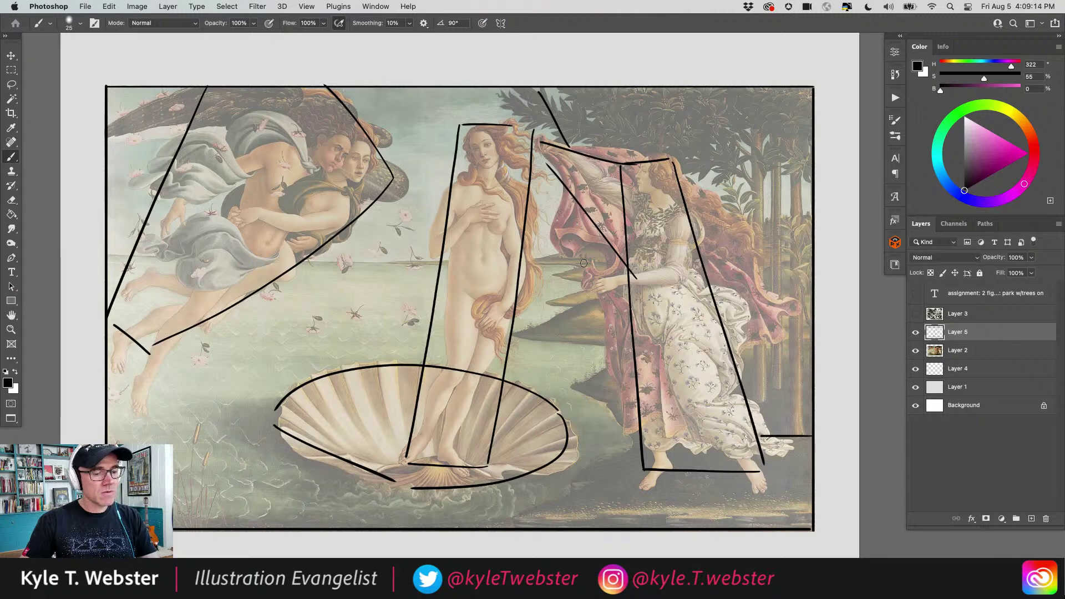
{"action": "left_click_drag", "start_coordinate": [595, 258], "coordinate": [112, 261]}
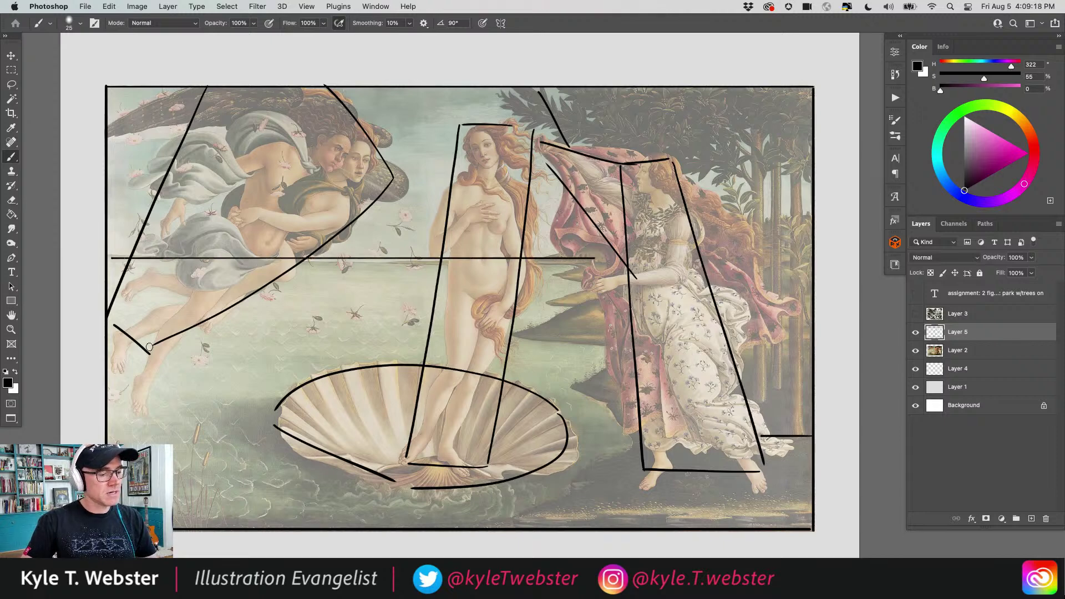
{"action": "left_click_drag", "start_coordinate": [323, 298], "coordinate": [321, 280]}
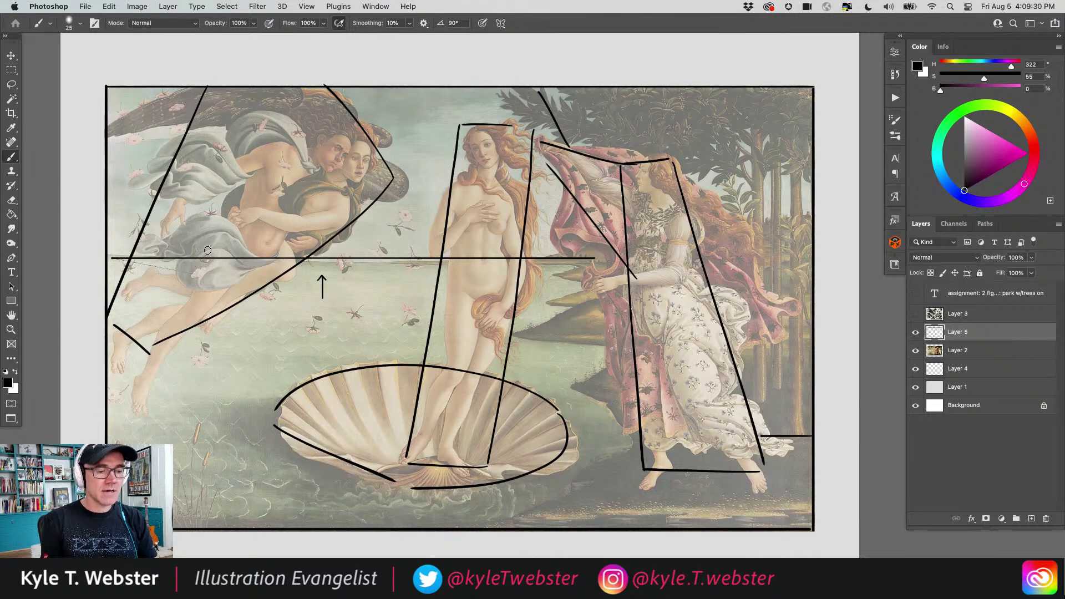
- Hide the painting on Layer 2 and sketch the lower flying figure's head, torso and trailing legs inside the wedge
{"action": "left_click", "coordinate": [915, 350]}
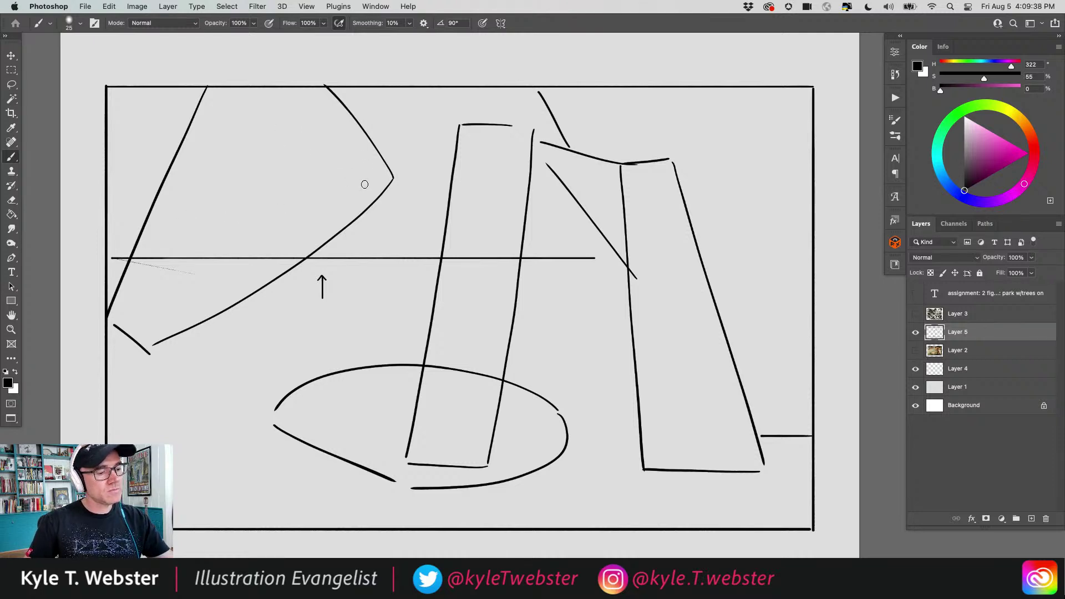
{"action": "mouse_move", "coordinate": [353, 190]}
{"action": "left_mouse_down"}
{"action": "mouse_move", "coordinate": [330, 168]}
{"action": "mouse_move", "coordinate": [273, 189]}
{"action": "mouse_move", "coordinate": [322, 201]}
{"action": "mouse_move", "coordinate": [311, 243]}
{"action": "left_mouse_up"}
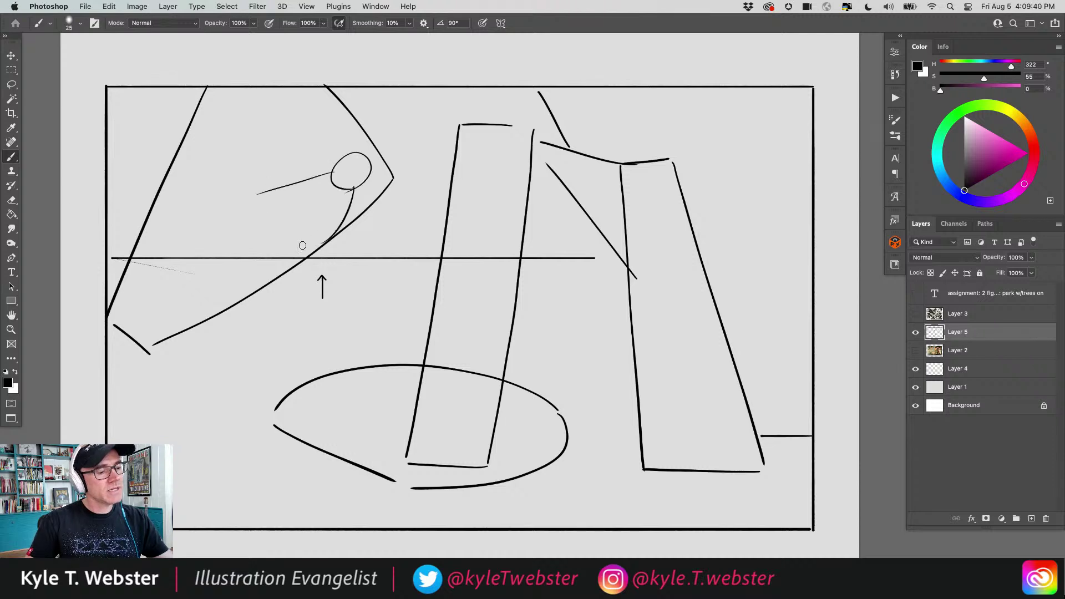
{"action": "mouse_move", "coordinate": [256, 190]}
{"action": "left_mouse_down"}
{"action": "mouse_move", "coordinate": [293, 250]}
{"action": "mouse_move", "coordinate": [183, 300]}
{"action": "left_mouse_up"}
{"action": "mouse_move", "coordinate": [297, 251]}
{"action": "left_mouse_down"}
{"action": "mouse_move", "coordinate": [238, 304]}
{"action": "mouse_move", "coordinate": [280, 272]}
{"action": "mouse_move", "coordinate": [149, 316]}
{"action": "left_mouse_up"}
{"action": "left_click_drag", "start_coordinate": [212, 270], "coordinate": [128, 308]}
- Sketch the upper flying figure's head, shoulders, arm and legs, with a wing sweeping back to the frame's corner
{"action": "mouse_move", "coordinate": [301, 147]}
{"action": "left_mouse_down"}
{"action": "mouse_move", "coordinate": [258, 116]}
{"action": "mouse_move", "coordinate": [217, 130]}
{"action": "mouse_move", "coordinate": [175, 167]}
{"action": "left_mouse_up"}
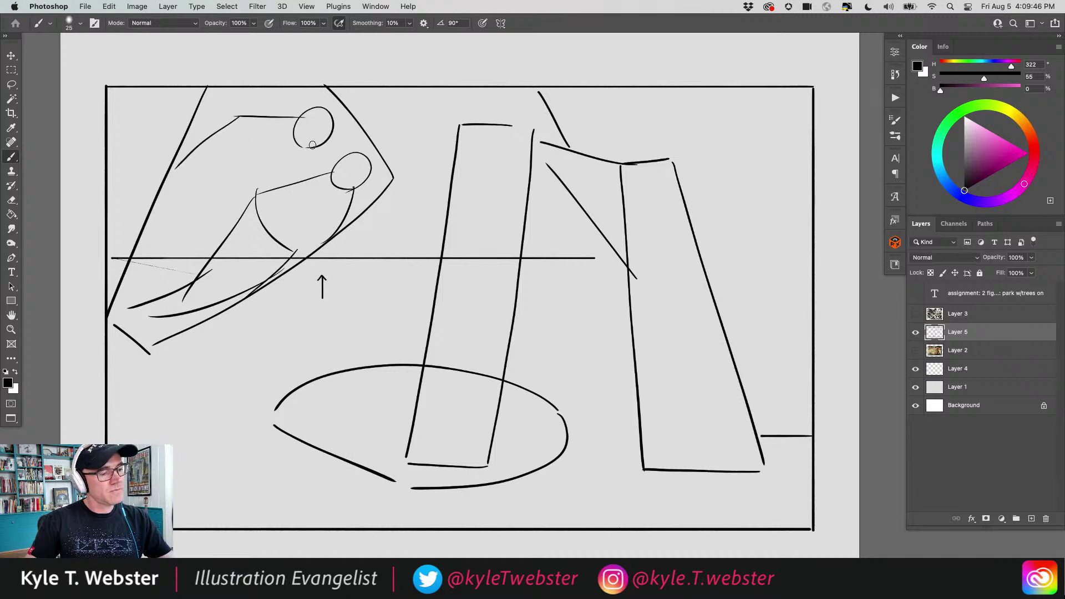
{"action": "mouse_move", "coordinate": [312, 146]}
{"action": "left_mouse_down"}
{"action": "mouse_move", "coordinate": [283, 201]}
{"action": "mouse_move", "coordinate": [207, 211]}
{"action": "left_mouse_up"}
{"action": "mouse_move", "coordinate": [175, 165]}
{"action": "left_mouse_down"}
{"action": "mouse_move", "coordinate": [167, 248]}
{"action": "mouse_move", "coordinate": [127, 300]}
{"action": "left_mouse_up"}
{"action": "left_click_drag", "start_coordinate": [209, 210], "coordinate": [132, 304]}
{"action": "mouse_move", "coordinate": [260, 122]}
{"action": "left_mouse_down"}
{"action": "mouse_move", "coordinate": [124, 87]}
{"action": "mouse_move", "coordinate": [112, 116]}
{"action": "mouse_move", "coordinate": [197, 157]}
{"action": "left_mouse_up"}
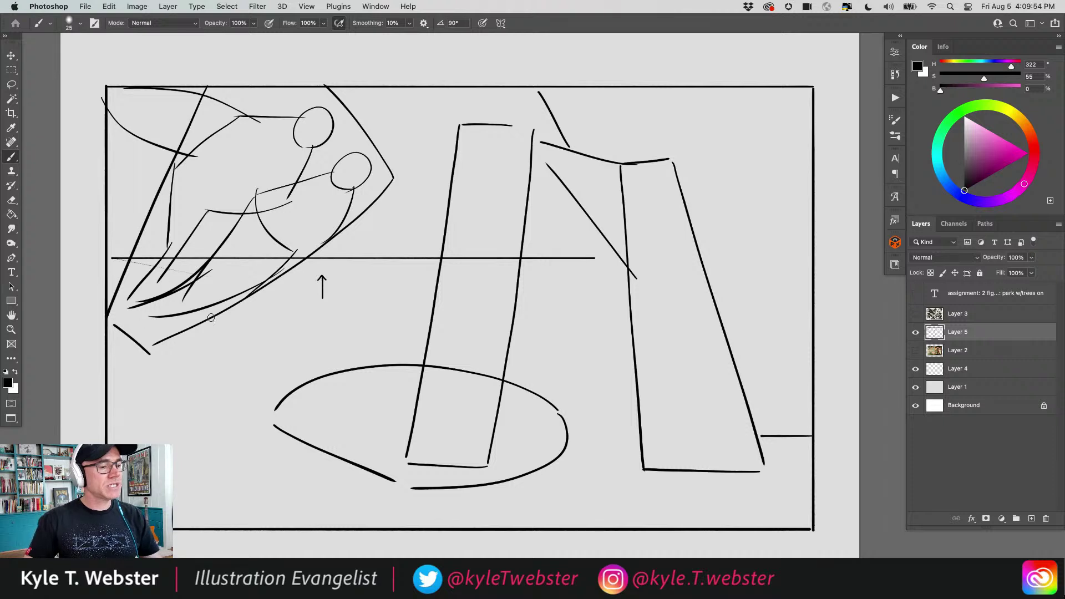
- Reinforce the flying pair's heads and add curved contours to their torsos, hips and trailing legs
{"action": "mouse_move", "coordinate": [332, 123]}
{"action": "left_mouse_down"}
{"action": "mouse_move", "coordinate": [302, 146]}
{"action": "mouse_move", "coordinate": [314, 109]}
{"action": "left_mouse_up"}
{"action": "mouse_move", "coordinate": [351, 151]}
{"action": "left_mouse_down"}
{"action": "mouse_move", "coordinate": [335, 166]}
{"action": "mouse_move", "coordinate": [259, 183]}
{"action": "mouse_move", "coordinate": [224, 239]}
{"action": "mouse_move", "coordinate": [292, 258]}
{"action": "mouse_move", "coordinate": [280, 268]}
{"action": "left_mouse_up"}
{"action": "mouse_move", "coordinate": [252, 194]}
{"action": "left_mouse_down"}
{"action": "mouse_move", "coordinate": [207, 150]}
{"action": "mouse_move", "coordinate": [228, 215]}
{"action": "left_mouse_up"}
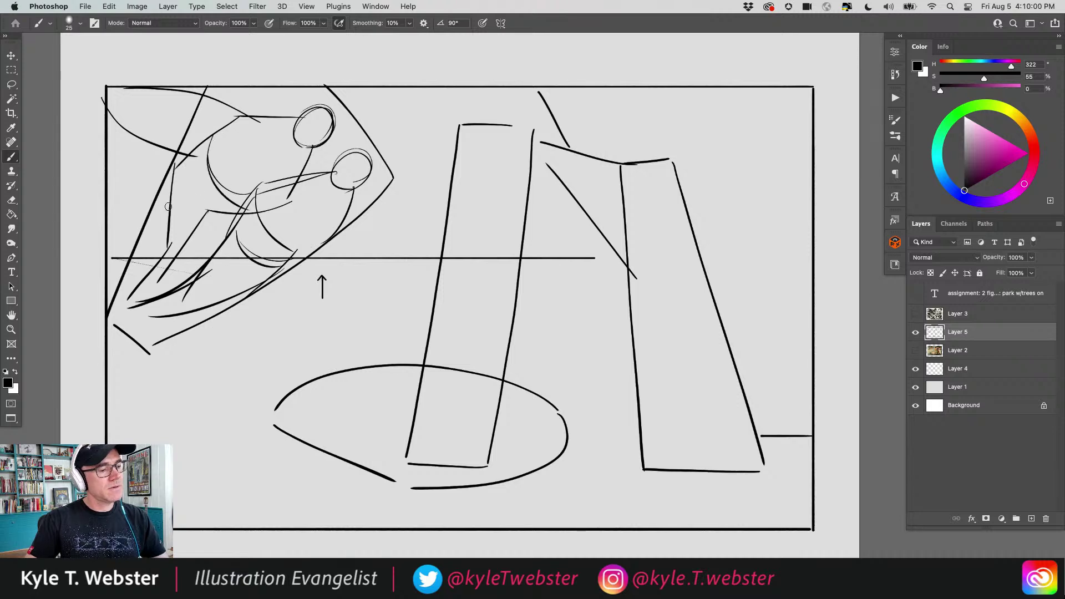
{"action": "left_click_drag", "start_coordinate": [197, 147], "coordinate": [129, 297]}
{"action": "left_click_drag", "start_coordinate": [217, 241], "coordinate": [121, 307]}
{"action": "mouse_move", "coordinate": [277, 272]}
{"action": "left_mouse_down"}
{"action": "mouse_move", "coordinate": [166, 316]}
{"action": "mouse_move", "coordinate": [205, 312]}
{"action": "mouse_move", "coordinate": [133, 314]}
{"action": "left_mouse_up"}
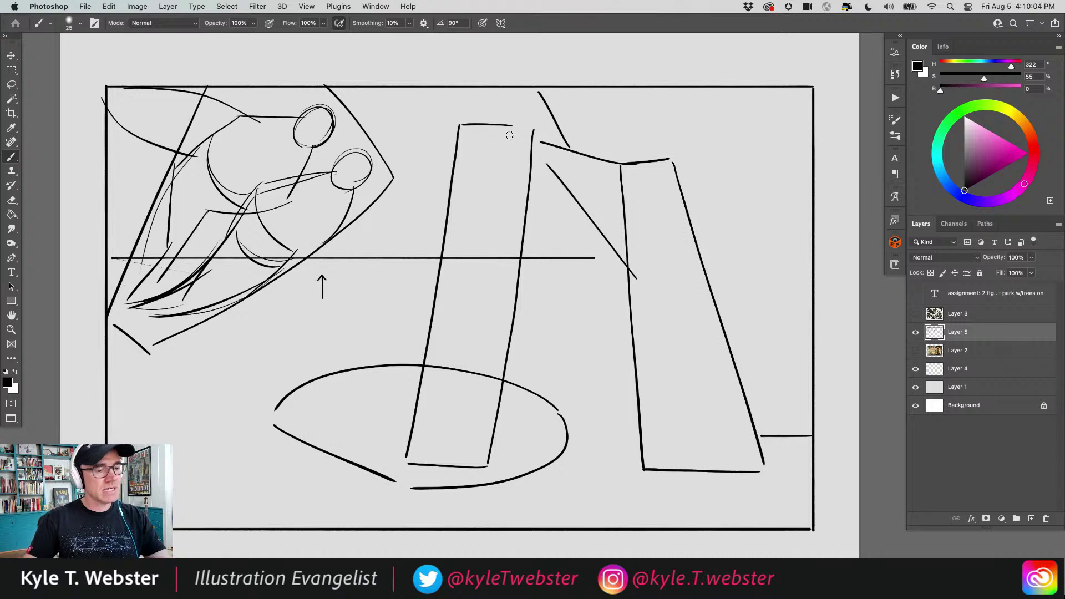
- Sketch the central figure's oval head, sloping shoulders, arms and torso down to the hips inside the slanted block
{"action": "mouse_move", "coordinate": [509, 134]}
{"action": "left_mouse_down"}
{"action": "mouse_move", "coordinate": [476, 133]}
{"action": "mouse_move", "coordinate": [469, 166]}
{"action": "mouse_move", "coordinate": [482, 165]}
{"action": "mouse_move", "coordinate": [435, 181]}
{"action": "left_mouse_up"}
{"action": "left_click_drag", "start_coordinate": [497, 169], "coordinate": [534, 189]}
{"action": "left_click_drag", "start_coordinate": [443, 177], "coordinate": [431, 257]}
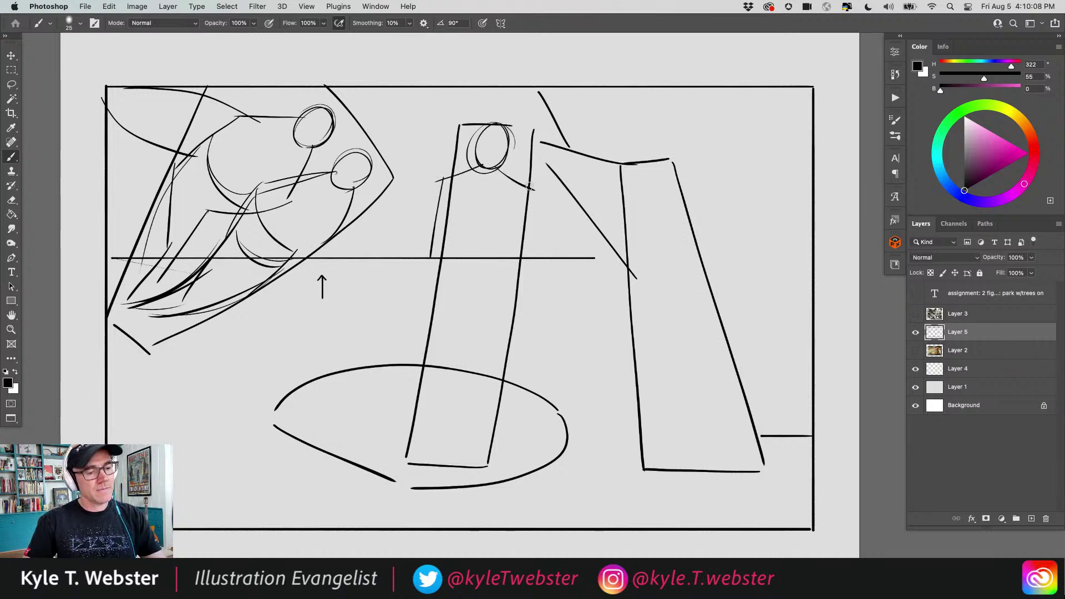
{"action": "mouse_move", "coordinate": [525, 211]}
{"action": "left_mouse_down"}
{"action": "mouse_move", "coordinate": [511, 280]}
{"action": "mouse_move", "coordinate": [451, 268]}
{"action": "left_mouse_up"}
{"action": "left_click_drag", "start_coordinate": [508, 189], "coordinate": [502, 265]}
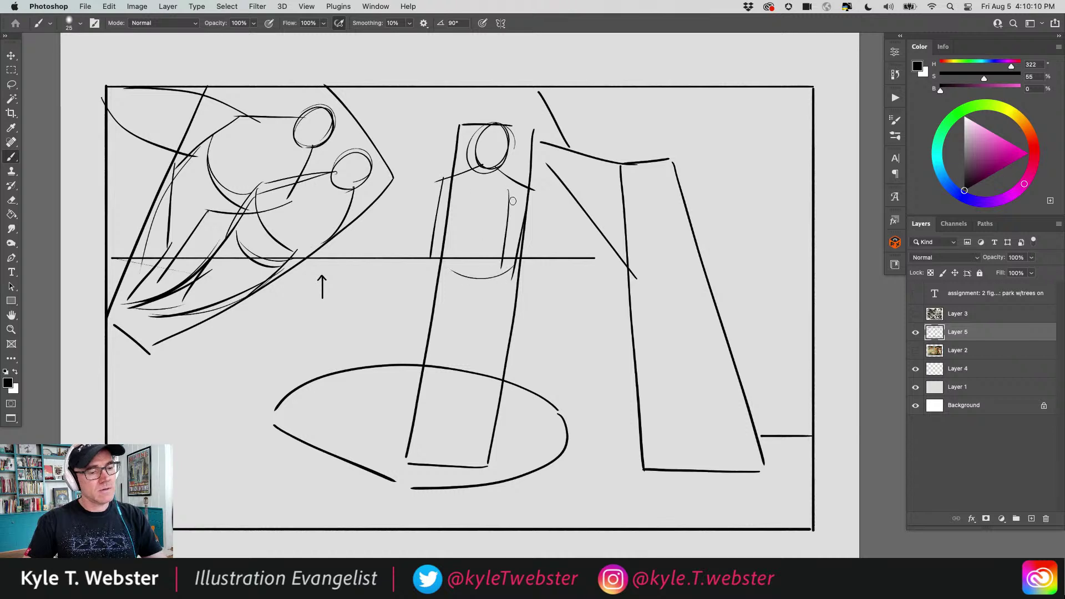
{"action": "left_click_drag", "start_coordinate": [527, 188], "coordinate": [490, 239]}
{"action": "mouse_move", "coordinate": [451, 191]}
{"action": "left_mouse_down"}
{"action": "mouse_move", "coordinate": [487, 249]}
{"action": "mouse_move", "coordinate": [455, 252]}
{"action": "left_mouse_up"}
- Sketch the central figure's hips, legs and feet down to the shell, and restate both arms with darker lines
{"action": "mouse_move", "coordinate": [458, 250]}
{"action": "left_mouse_down"}
{"action": "mouse_move", "coordinate": [500, 253]}
{"action": "mouse_move", "coordinate": [507, 269]}
{"action": "mouse_move", "coordinate": [465, 465]}
{"action": "left_mouse_up"}
{"action": "mouse_move", "coordinate": [474, 299]}
{"action": "left_mouse_down"}
{"action": "mouse_move", "coordinate": [478, 401]}
{"action": "mouse_move", "coordinate": [478, 310]}
{"action": "mouse_move", "coordinate": [450, 465]}
{"action": "left_mouse_up"}
{"action": "mouse_move", "coordinate": [445, 254]}
{"action": "left_mouse_down"}
{"action": "mouse_move", "coordinate": [437, 366]}
{"action": "mouse_move", "coordinate": [399, 477]}
{"action": "left_mouse_up"}
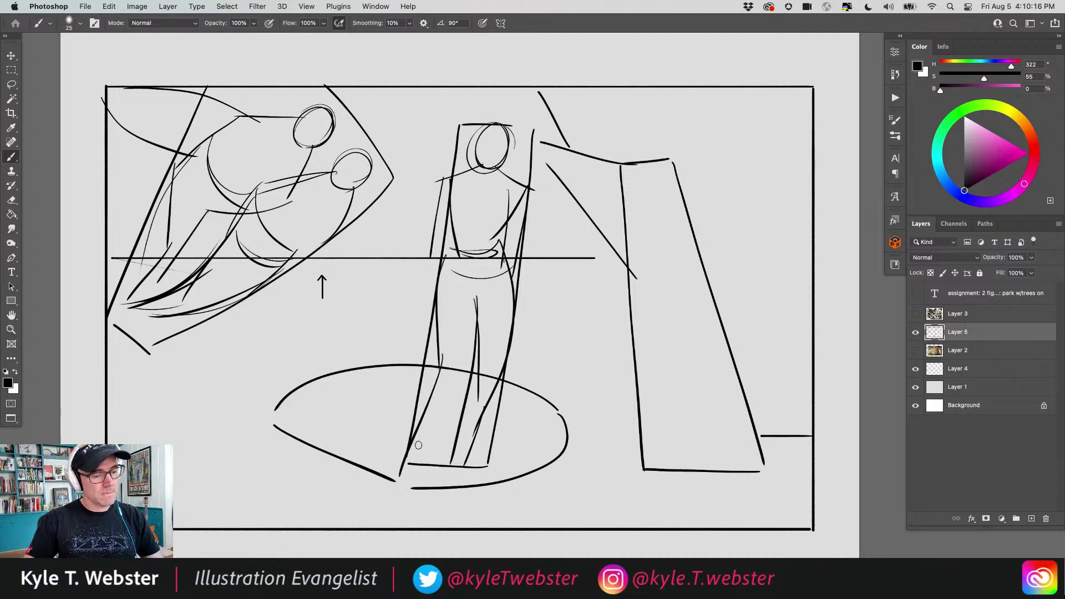
{"action": "left_click_drag", "start_coordinate": [462, 381], "coordinate": [400, 487]}
{"action": "left_click_drag", "start_coordinate": [459, 431], "coordinate": [413, 466]}
{"action": "left_click_drag", "start_coordinate": [452, 457], "coordinate": [469, 483]}
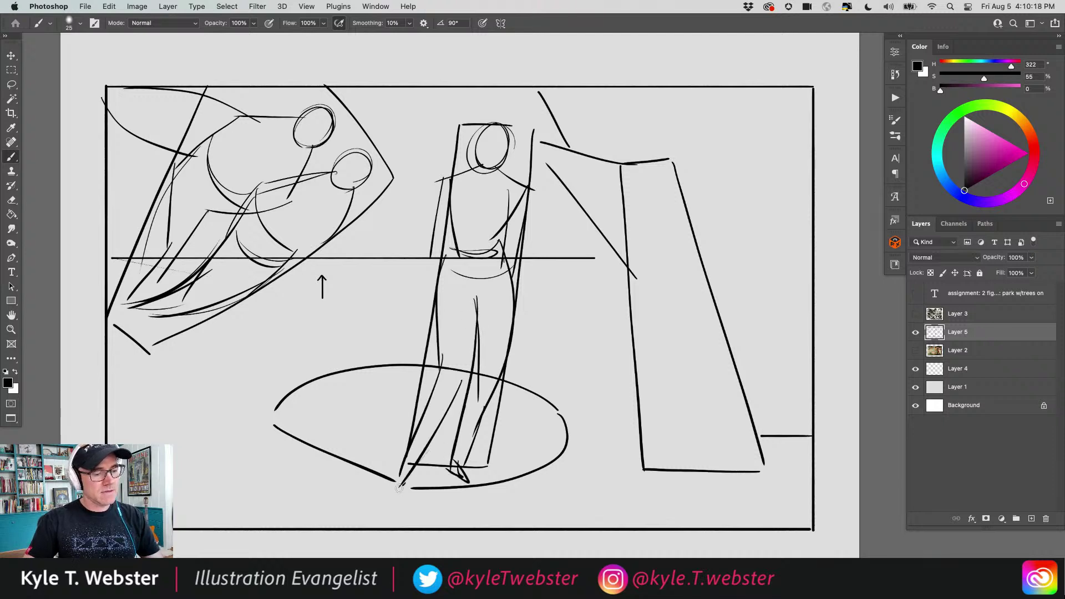
{"action": "mouse_move", "coordinate": [451, 177]}
{"action": "left_mouse_down"}
{"action": "mouse_move", "coordinate": [428, 261]}
{"action": "mouse_move", "coordinate": [451, 260]}
{"action": "left_mouse_up"}
{"action": "mouse_move", "coordinate": [452, 228]}
{"action": "left_mouse_down"}
{"action": "mouse_move", "coordinate": [529, 218]}
{"action": "mouse_move", "coordinate": [503, 328]}
{"action": "left_mouse_up"}
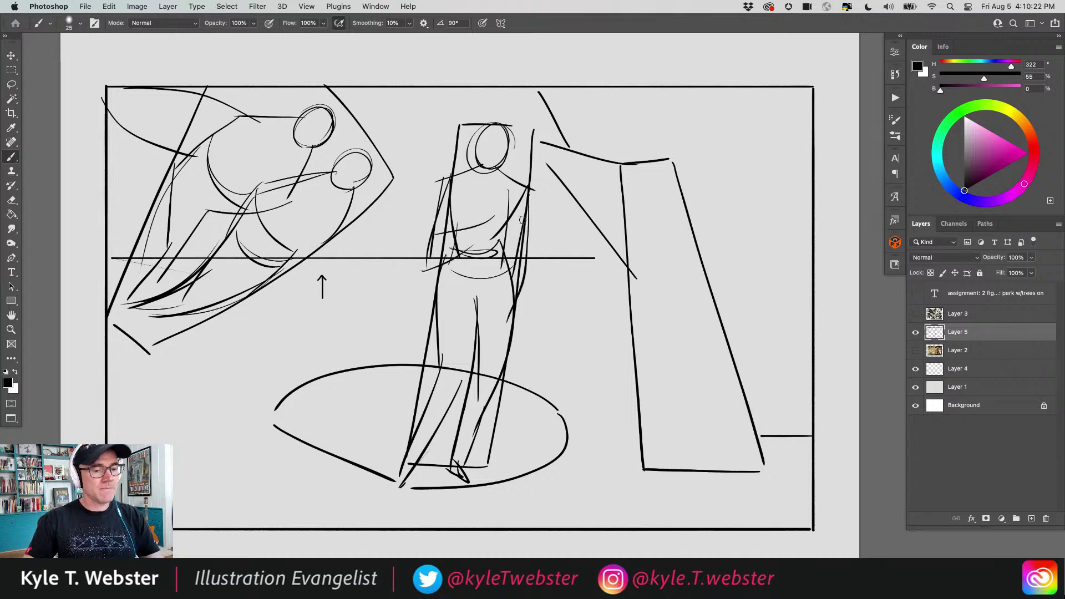
- Sketch the robed figure's round head, outstretched arm, torso, long flaring skirt and two feet inside the tapered block
{"action": "mouse_move", "coordinate": [666, 167]}
{"action": "left_mouse_down"}
{"action": "mouse_move", "coordinate": [624, 158]}
{"action": "mouse_move", "coordinate": [643, 208]}
{"action": "mouse_move", "coordinate": [692, 231]}
{"action": "left_mouse_up"}
{"action": "left_click_drag", "start_coordinate": [623, 185], "coordinate": [544, 150]}
{"action": "left_click_drag", "start_coordinate": [623, 212], "coordinate": [544, 156]}
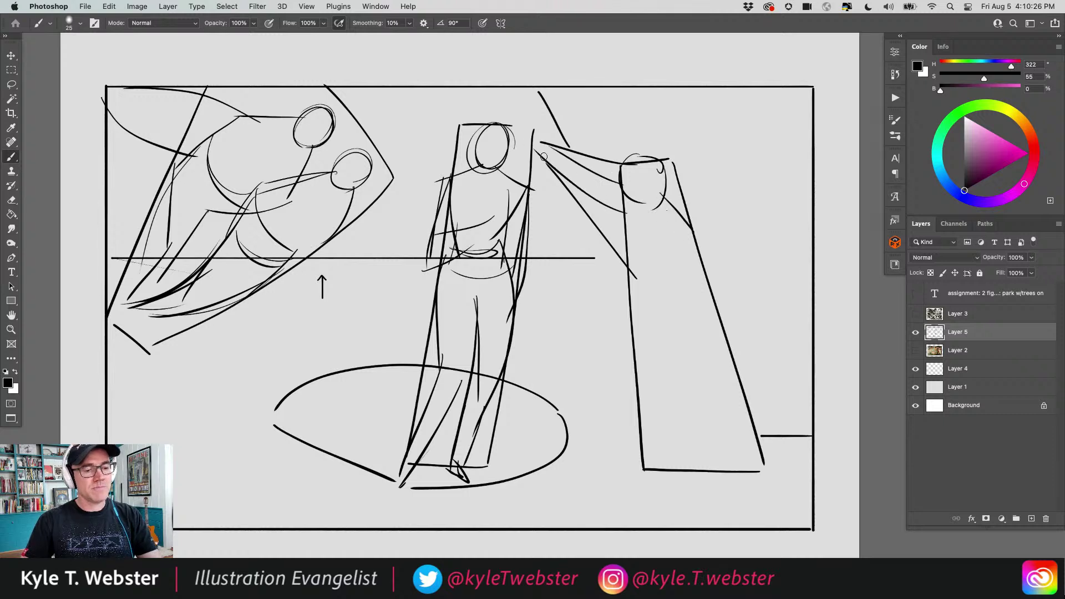
{"action": "left_click_drag", "start_coordinate": [614, 201], "coordinate": [641, 291]}
{"action": "mouse_move", "coordinate": [687, 212]}
{"action": "left_mouse_down"}
{"action": "mouse_move", "coordinate": [678, 298]}
{"action": "mouse_move", "coordinate": [629, 289]}
{"action": "mouse_move", "coordinate": [636, 282]}
{"action": "mouse_move", "coordinate": [646, 427]}
{"action": "left_mouse_up"}
{"action": "mouse_move", "coordinate": [688, 293]}
{"action": "left_mouse_down"}
{"action": "mouse_move", "coordinate": [727, 362]}
{"action": "mouse_move", "coordinate": [729, 434]}
{"action": "mouse_move", "coordinate": [668, 462]}
{"action": "mouse_move", "coordinate": [670, 476]}
{"action": "mouse_move", "coordinate": [645, 488]}
{"action": "left_mouse_up"}
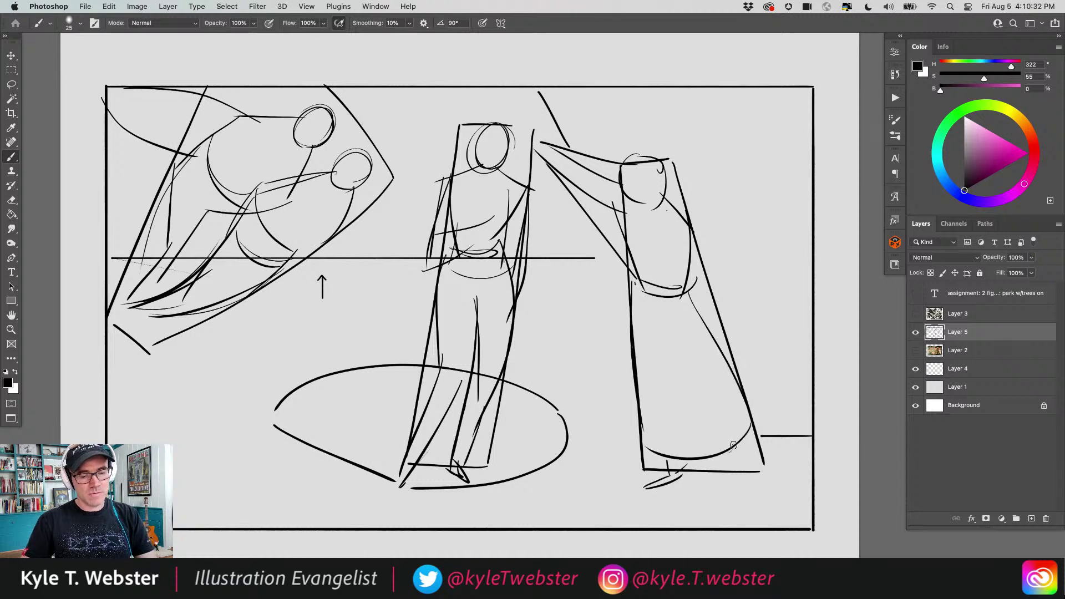
{"action": "left_click_drag", "start_coordinate": [734, 445], "coordinate": [759, 483]}
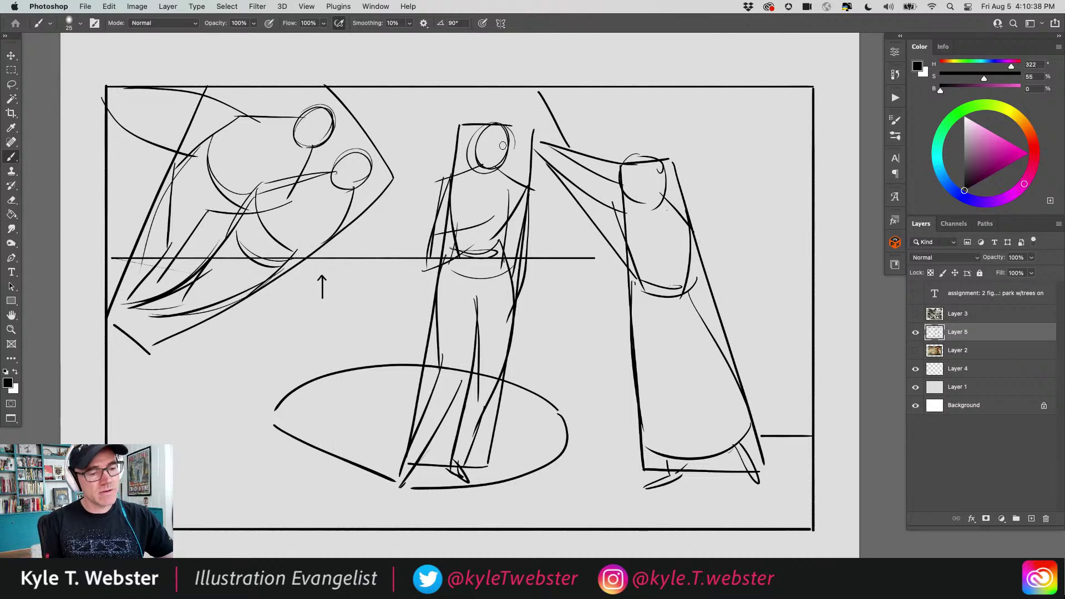
- Draw simple eyes, brows, nose and mouth on the central figure's face
{"action": "left_click_drag", "start_coordinate": [503, 145], "coordinate": [496, 147]}
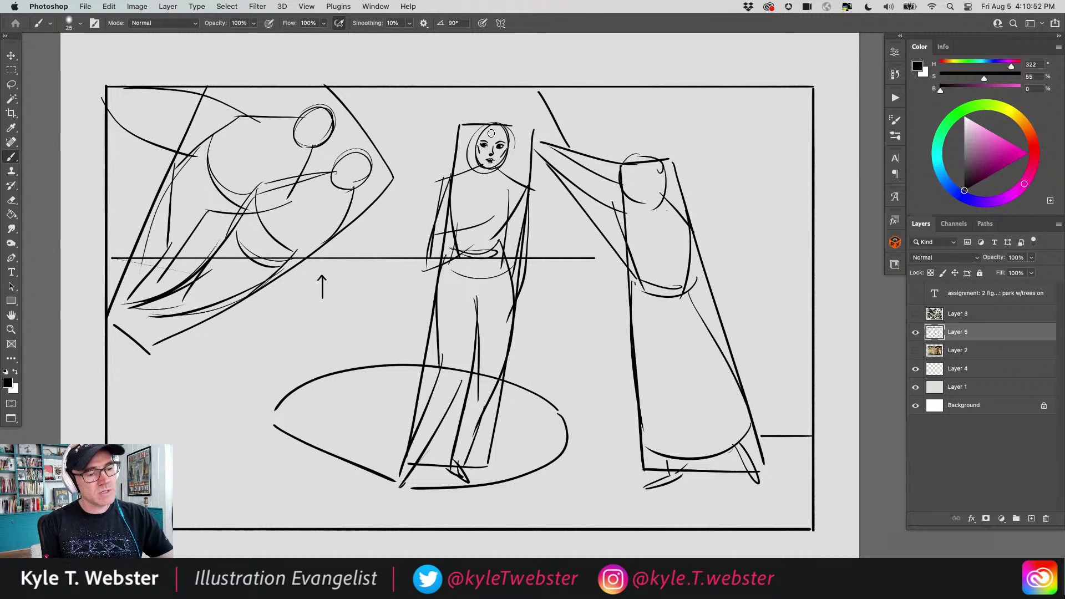
- Sketch the central figure's loose hair, and mark visual flow with two arrows at her head and a large thin ellipse linking the figures
{"action": "mouse_move", "coordinate": [491, 124]}
{"action": "left_mouse_down"}
{"action": "mouse_move", "coordinate": [516, 151]}
{"action": "mouse_move", "coordinate": [518, 138]}
{"action": "mouse_move", "coordinate": [480, 127]}
{"action": "mouse_move", "coordinate": [505, 121]}
{"action": "mouse_move", "coordinate": [489, 126]}
{"action": "mouse_move", "coordinate": [504, 171]}
{"action": "left_mouse_up"}
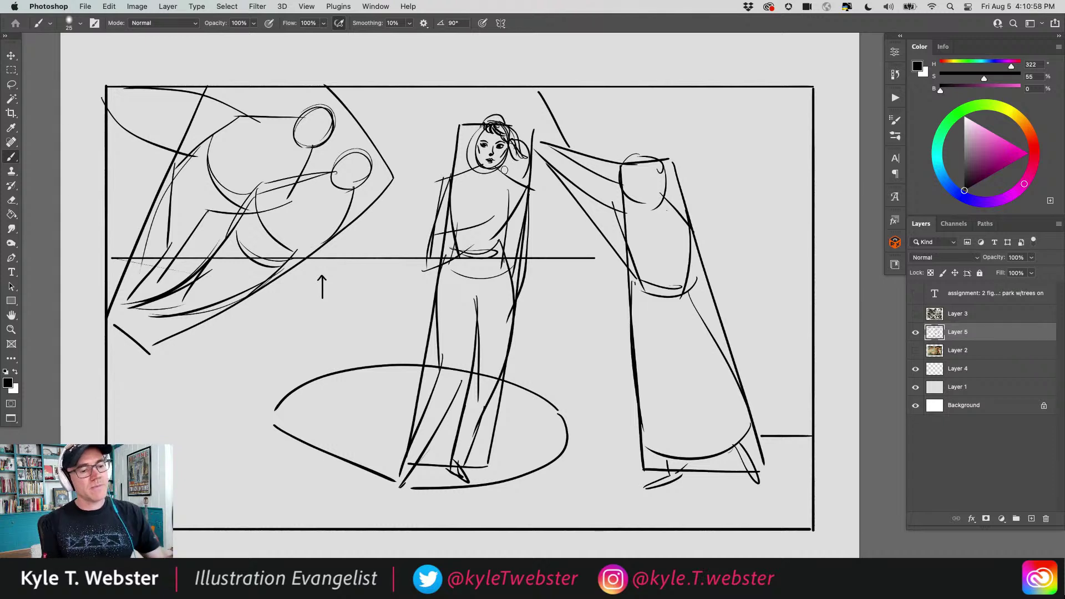
{"action": "mouse_move", "coordinate": [502, 113]}
{"action": "left_mouse_down"}
{"action": "mouse_move", "coordinate": [477, 179]}
{"action": "mouse_move", "coordinate": [461, 117]}
{"action": "mouse_move", "coordinate": [395, 133]}
{"action": "mouse_move", "coordinate": [404, 139]}
{"action": "left_mouse_up"}
{"action": "mouse_move", "coordinate": [520, 134]}
{"action": "left_mouse_down"}
{"action": "mouse_move", "coordinate": [572, 105]}
{"action": "mouse_move", "coordinate": [568, 115]}
{"action": "mouse_move", "coordinate": [444, 109]}
{"action": "mouse_move", "coordinate": [244, 351]}
{"action": "left_mouse_up"}
{"action": "mouse_move", "coordinate": [325, 381]}
{"action": "left_mouse_down"}
{"action": "mouse_move", "coordinate": [621, 138]}
{"action": "mouse_move", "coordinate": [441, 111]}
{"action": "left_mouse_up"}
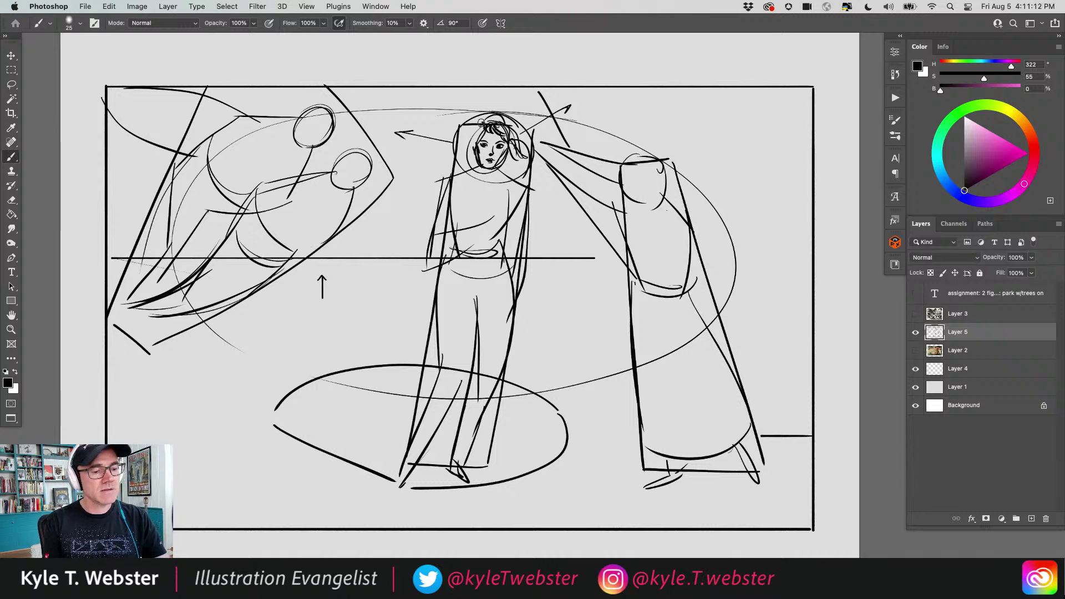
{"action": "mouse_move", "coordinate": [549, 194]}
{"action": "left_mouse_down"}
{"action": "mouse_move", "coordinate": [532, 199]}
{"action": "mouse_move", "coordinate": [564, 240]}
{"action": "left_mouse_up"}
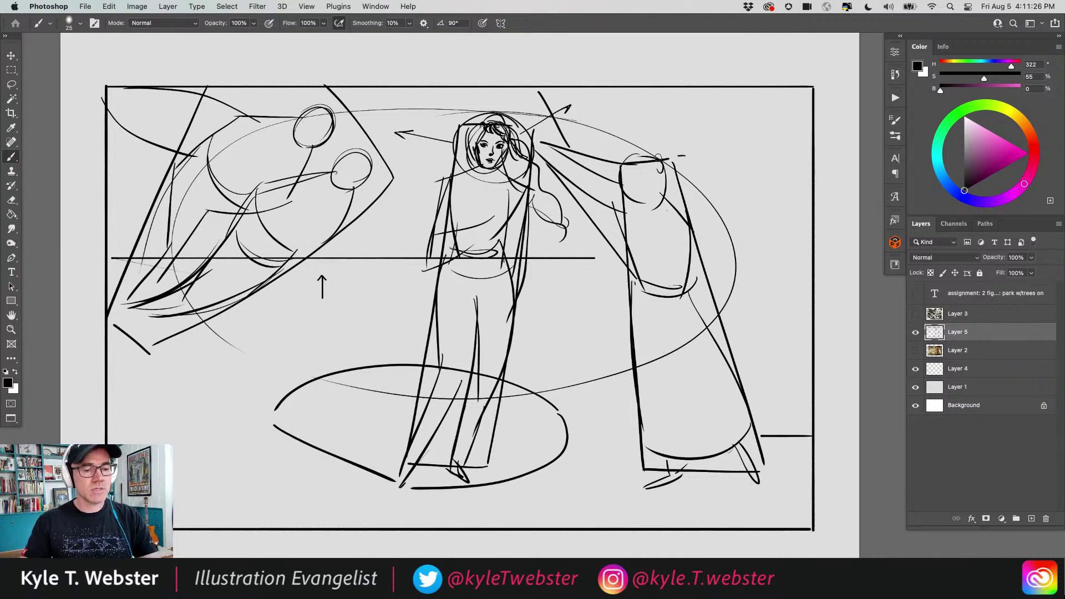
- Draw an outward-offset slanted block beside the robed figure and another beside the central figure, each with an arrow showing the sideways shift
{"action": "mouse_move", "coordinate": [658, 158]}
{"action": "left_mouse_down"}
{"action": "mouse_move", "coordinate": [677, 469]}
{"action": "mouse_move", "coordinate": [783, 476]}
{"action": "mouse_move", "coordinate": [682, 472]}
{"action": "left_mouse_up"}
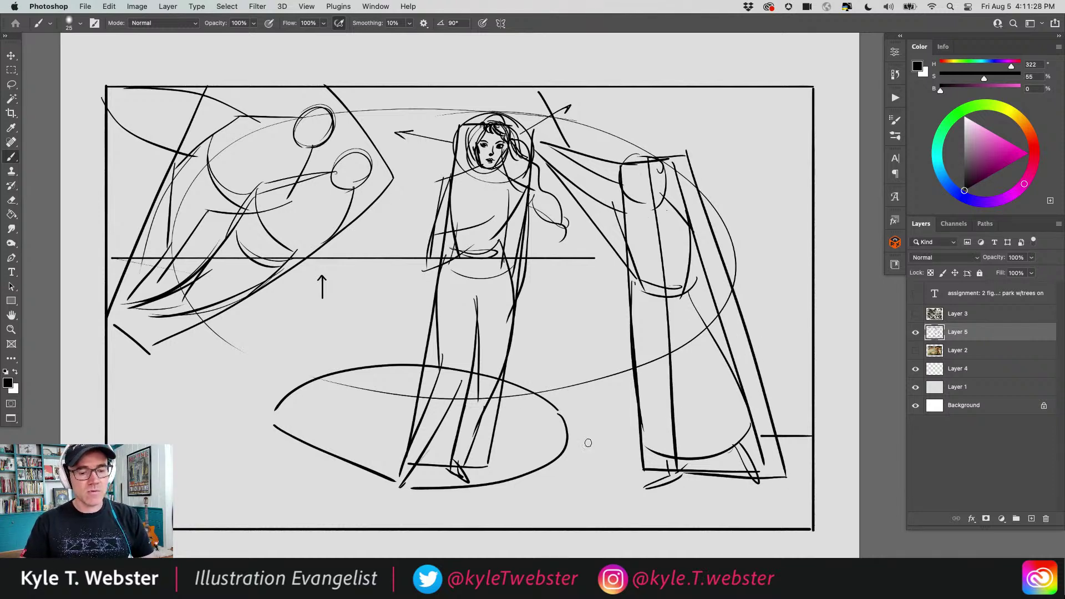
{"action": "mouse_move", "coordinate": [590, 329]}
{"action": "left_mouse_down"}
{"action": "mouse_move", "coordinate": [648, 332]}
{"action": "mouse_move", "coordinate": [639, 338]}
{"action": "left_mouse_up"}
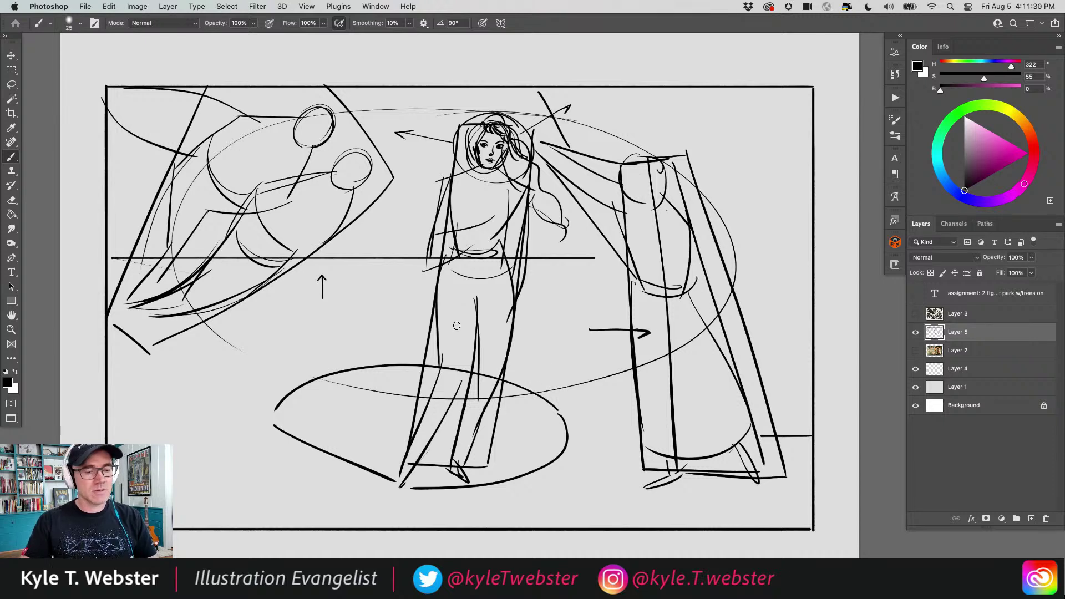
{"action": "mouse_move", "coordinate": [516, 126]}
{"action": "left_mouse_down"}
{"action": "mouse_move", "coordinate": [470, 467]}
{"action": "mouse_move", "coordinate": [422, 123]}
{"action": "mouse_move", "coordinate": [370, 383]}
{"action": "left_mouse_up"}
{"action": "left_click_drag", "start_coordinate": [360, 429], "coordinate": [356, 457]}
{"action": "left_click_drag", "start_coordinate": [477, 464], "coordinate": [370, 454]}
{"action": "mouse_move", "coordinate": [389, 311]}
{"action": "left_mouse_down"}
{"action": "mouse_move", "coordinate": [411, 308]}
{"action": "mouse_move", "coordinate": [373, 314]}
{"action": "left_mouse_up"}
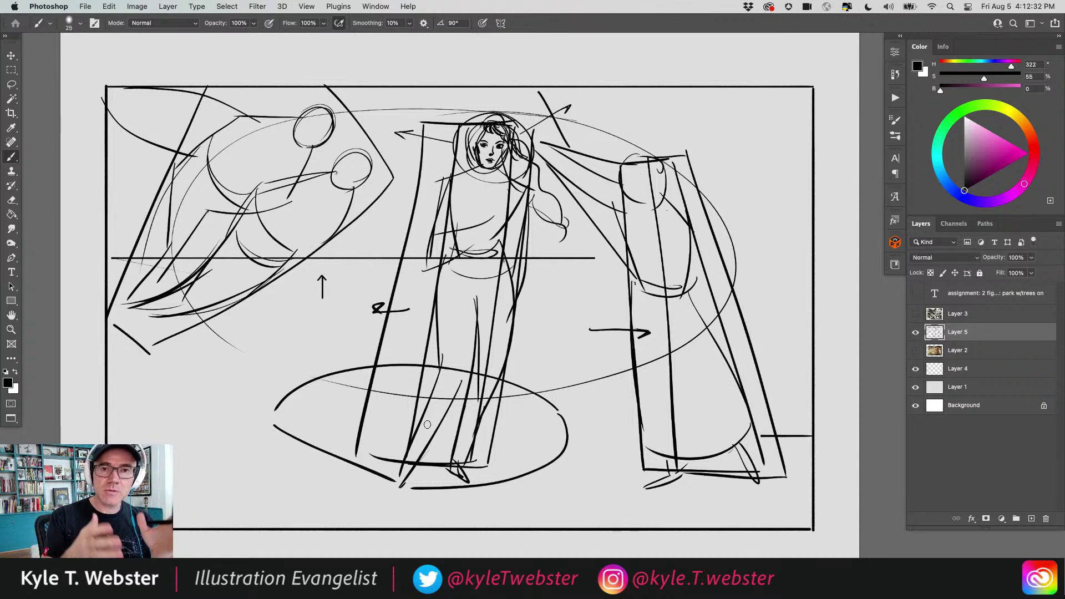
- Hide the sketch on Layer 5 and show the painting on Layer 2 at 100% opacity
{"action": "left_click", "coordinate": [916, 331]}
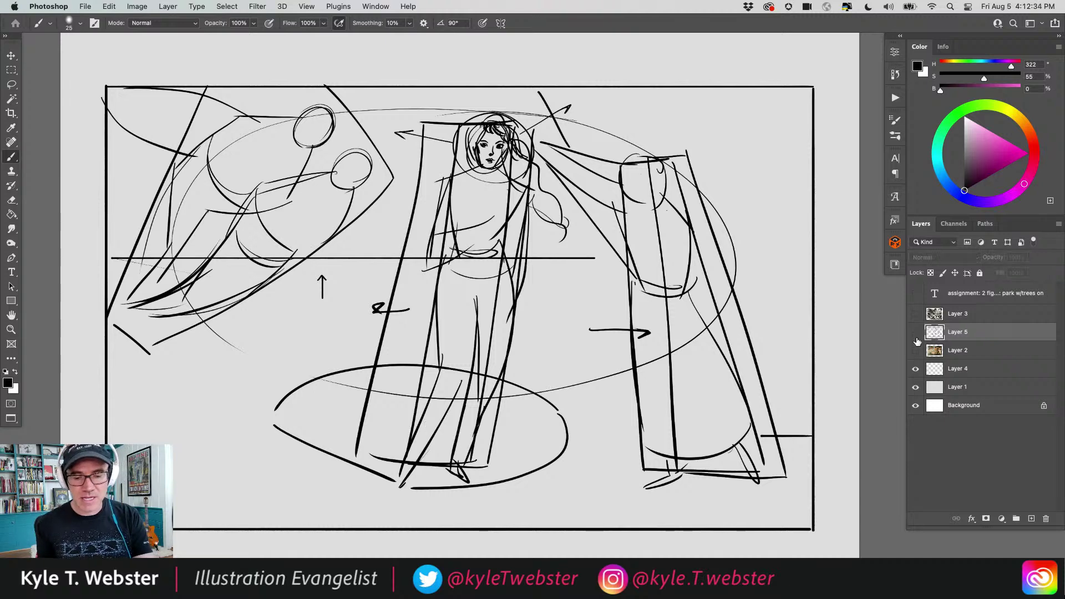
{"action": "left_click", "coordinate": [915, 350]}
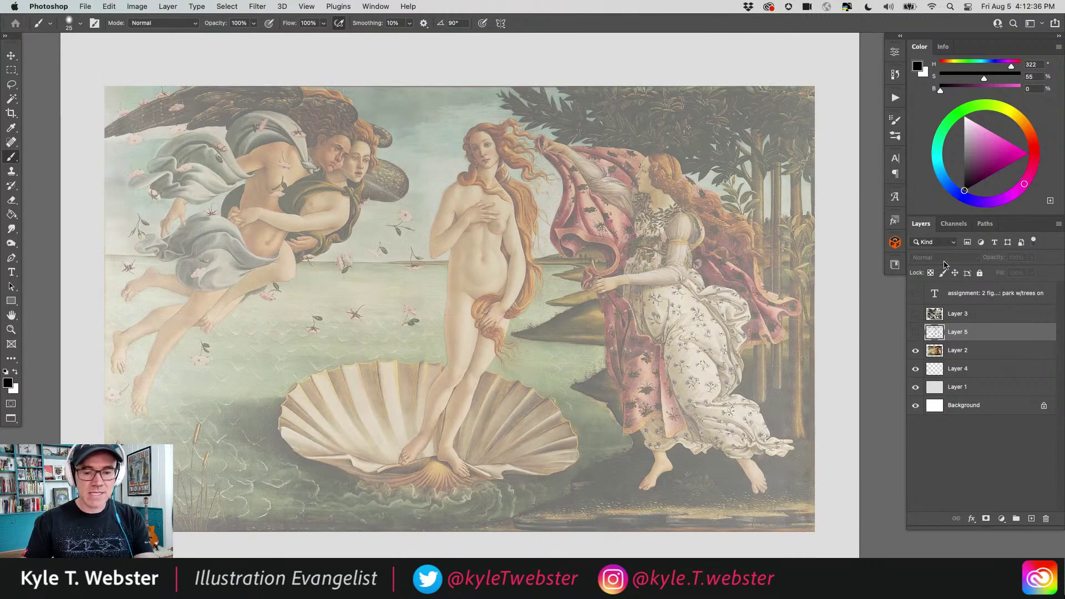
{"action": "left_click", "coordinate": [937, 352]}
{"action": "left_click", "coordinate": [1017, 256]}
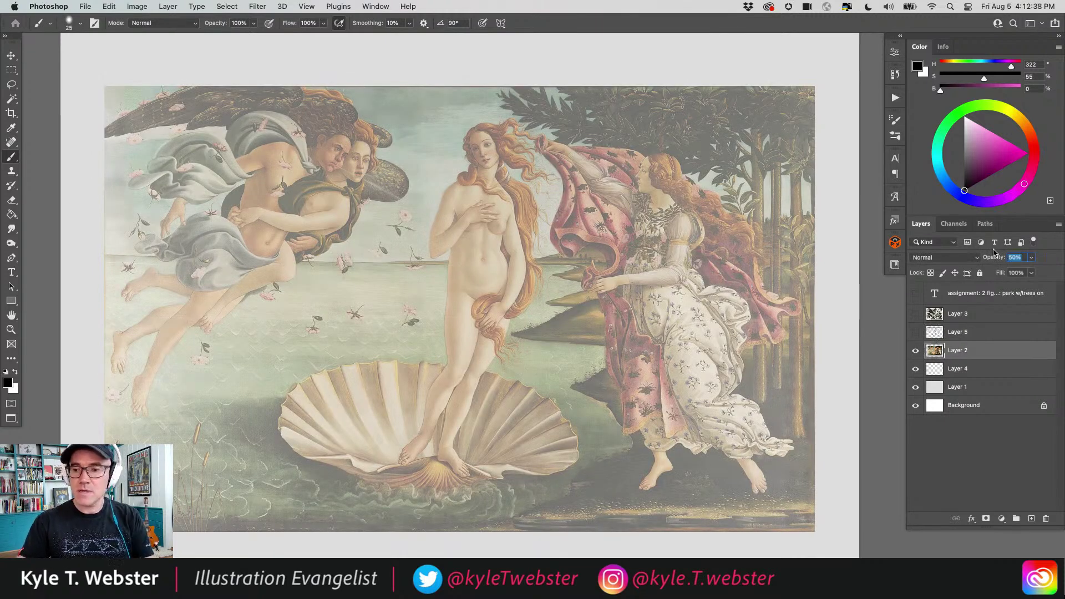
{"action": "type", "text": "100"}
{"action": "key", "text": "Return"}
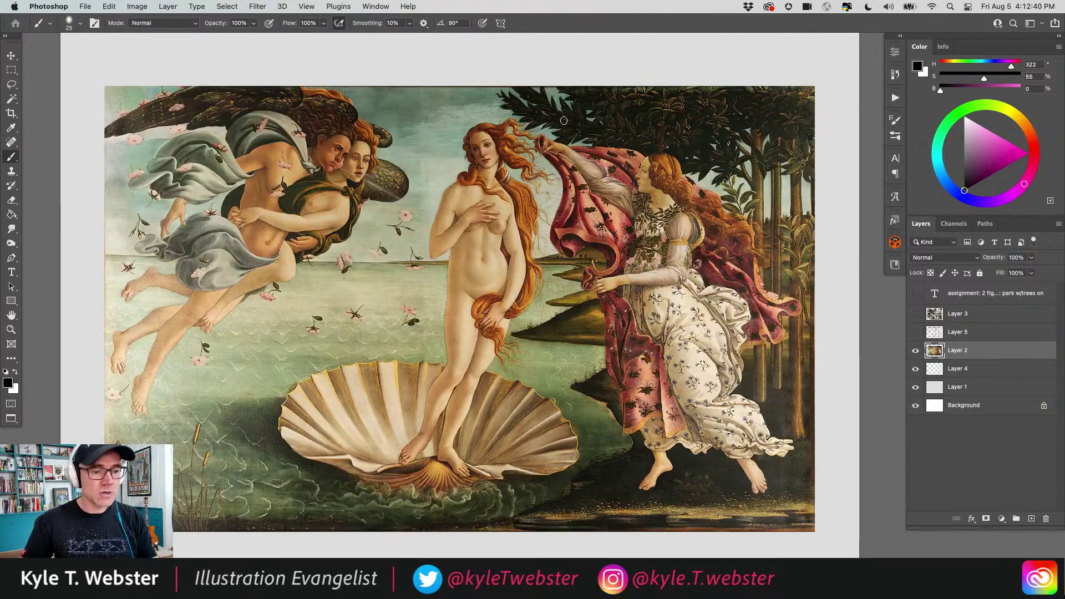
- Examine the floral pattern on the robed figure's white dress, circling one blue flower sprig with the Lasso tool
{"action": "scroll", "coordinate": [652, 248], "scroll_direction": "up", "scroll_amount": 5}
{"action": "scroll", "coordinate": [518, 285], "scroll_direction": "up", "scroll_amount": 2}
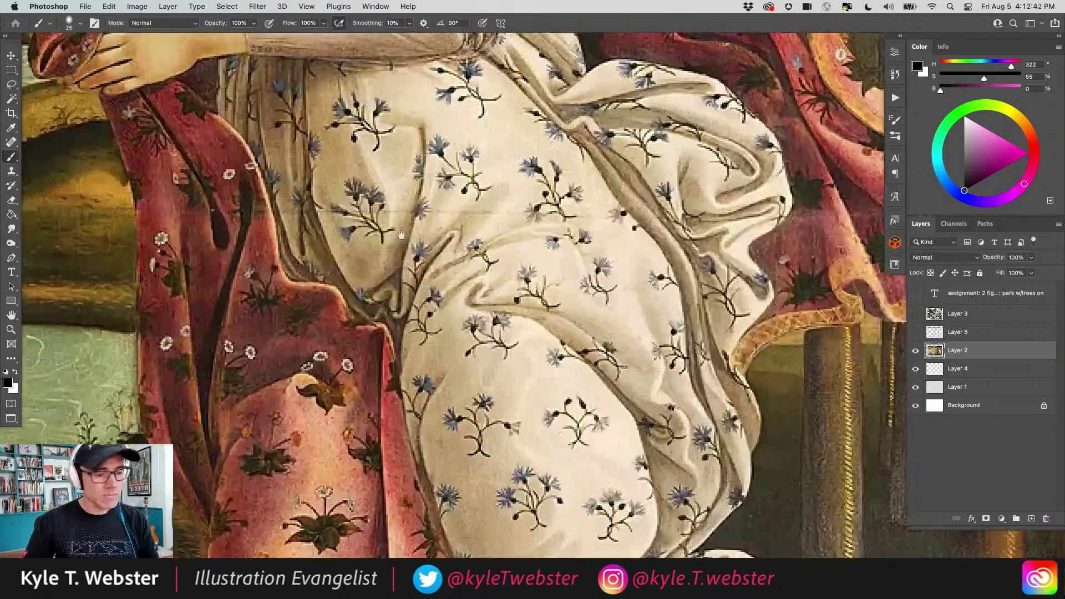
{"action": "key", "text": "l"}
{"action": "mouse_move", "coordinate": [441, 128]}
{"action": "left_mouse_down"}
{"action": "mouse_move", "coordinate": [462, 213]}
{"action": "mouse_move", "coordinate": [496, 195]}
{"action": "mouse_move", "coordinate": [486, 138]}
{"action": "left_mouse_up"}
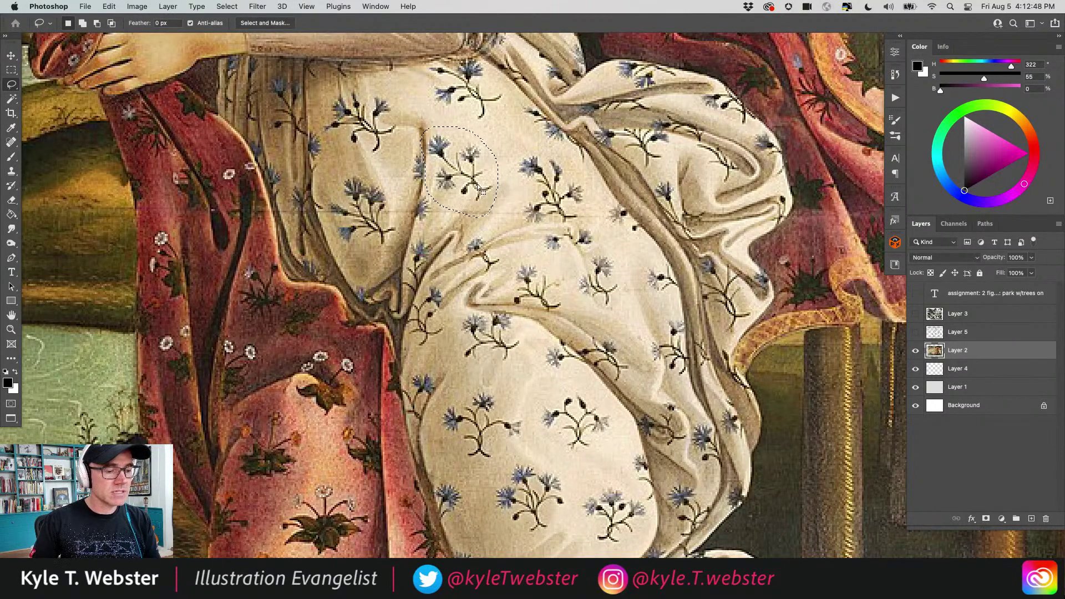
{"action": "left_click_drag", "start_coordinate": [380, 242], "coordinate": [444, 243]}
{"action": "left_click", "coordinate": [443, 244], "text": "alt"}
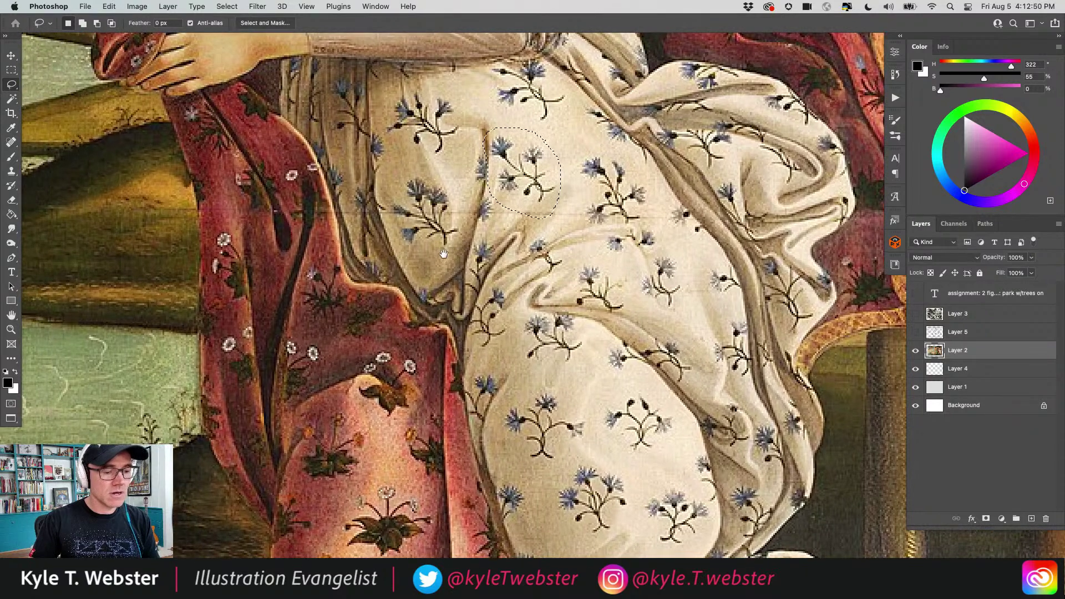
{"action": "left_click", "coordinate": [446, 275], "text": "alt"}
{"action": "left_click", "coordinate": [441, 281], "text": "alt"}
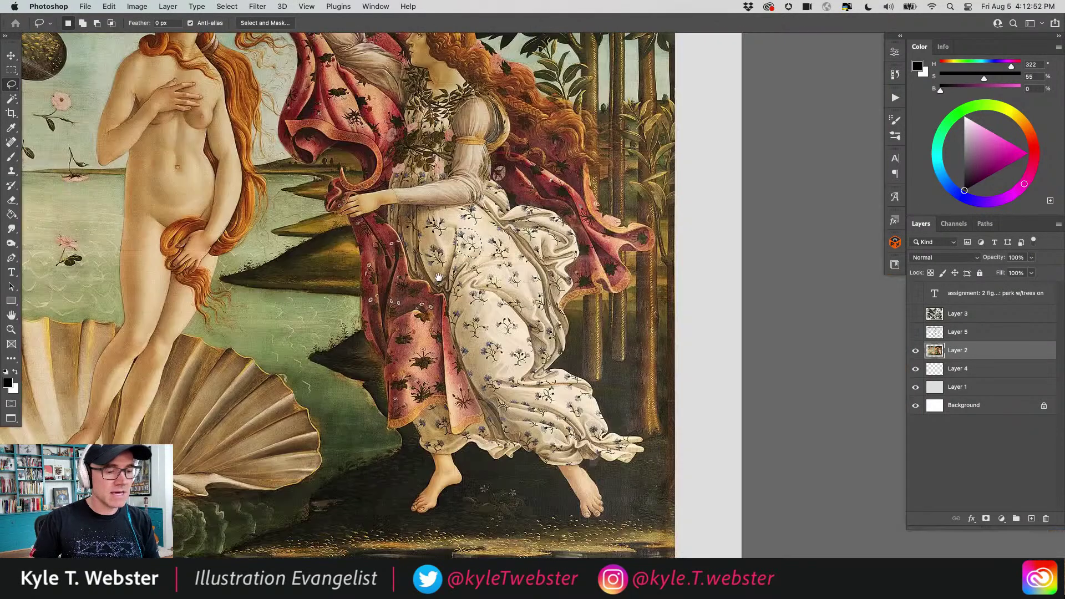
- Examine the tree trunks beside the robed figure, and the reeds and wave marks in the water near the shell
{"action": "left_click", "coordinate": [653, 378]}
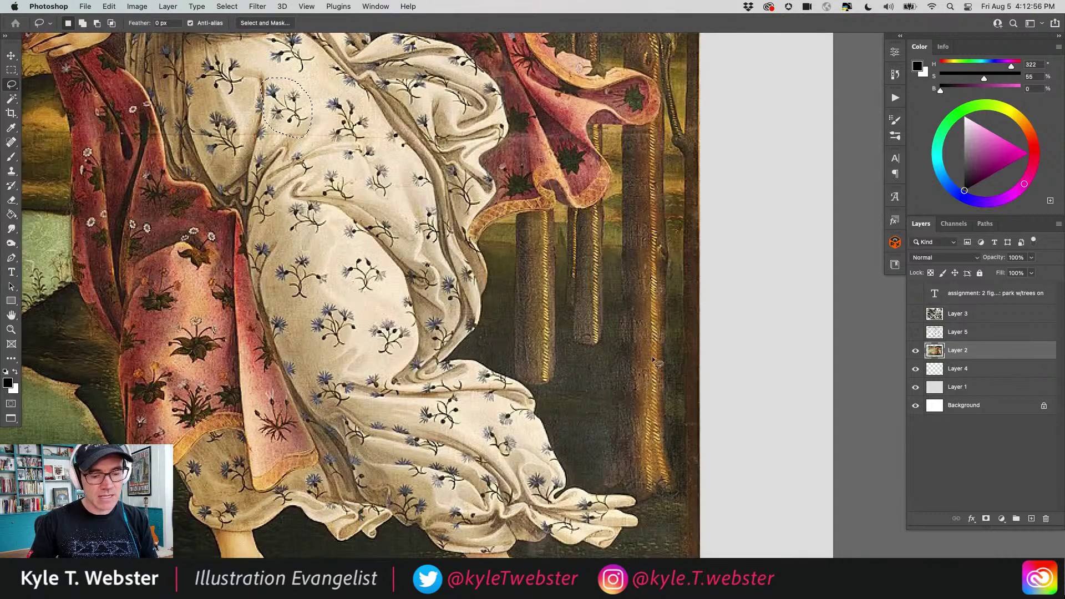
{"action": "left_click", "coordinate": [495, 336], "text": "alt"}
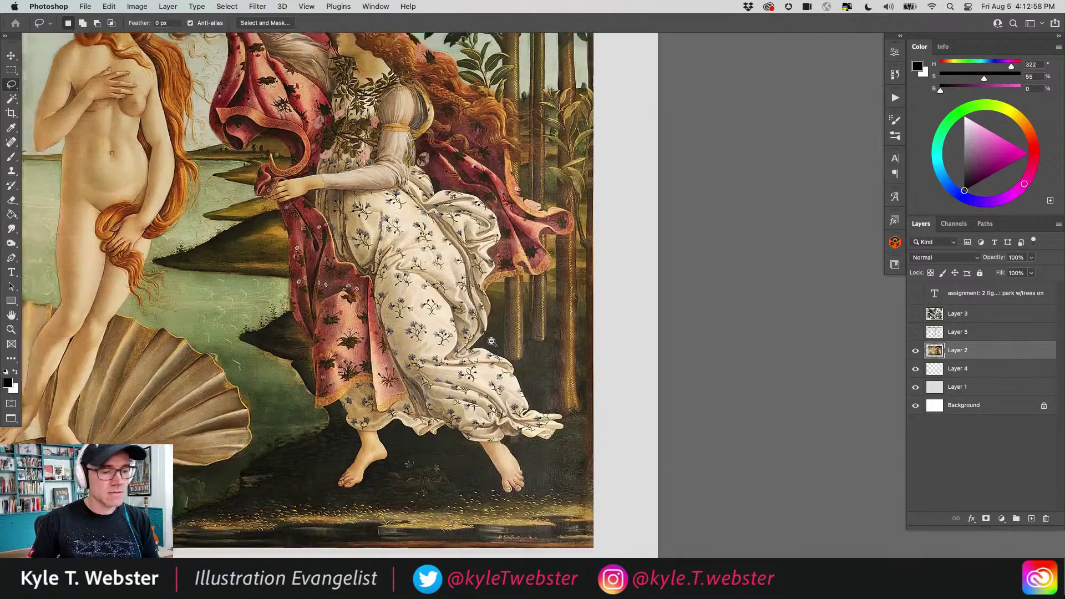
{"action": "left_click", "coordinate": [494, 336], "text": "alt"}
{"action": "left_click_drag", "start_coordinate": [427, 311], "coordinate": [574, 348]}
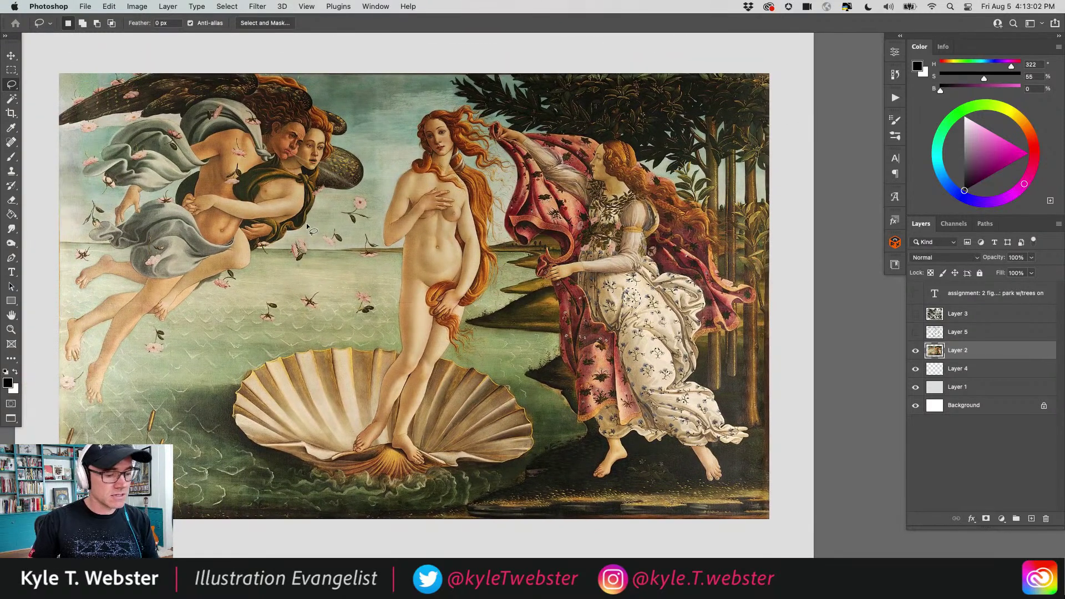
{"action": "left_click_drag", "start_coordinate": [205, 349], "coordinate": [277, 305]}
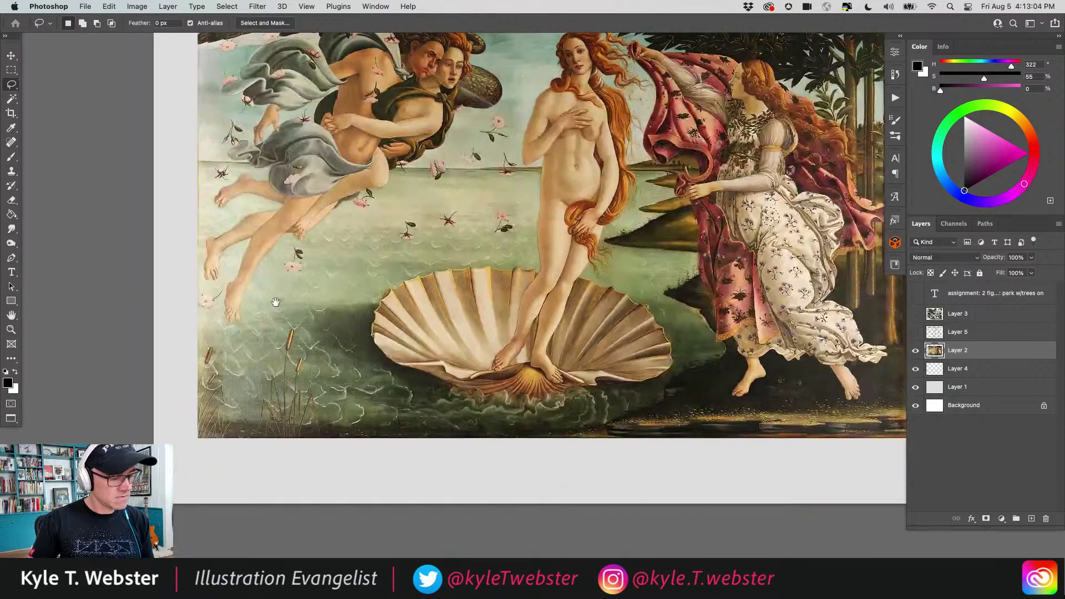
{"action": "scroll", "coordinate": [276, 304], "scroll_direction": "up", "scroll_amount": 5}
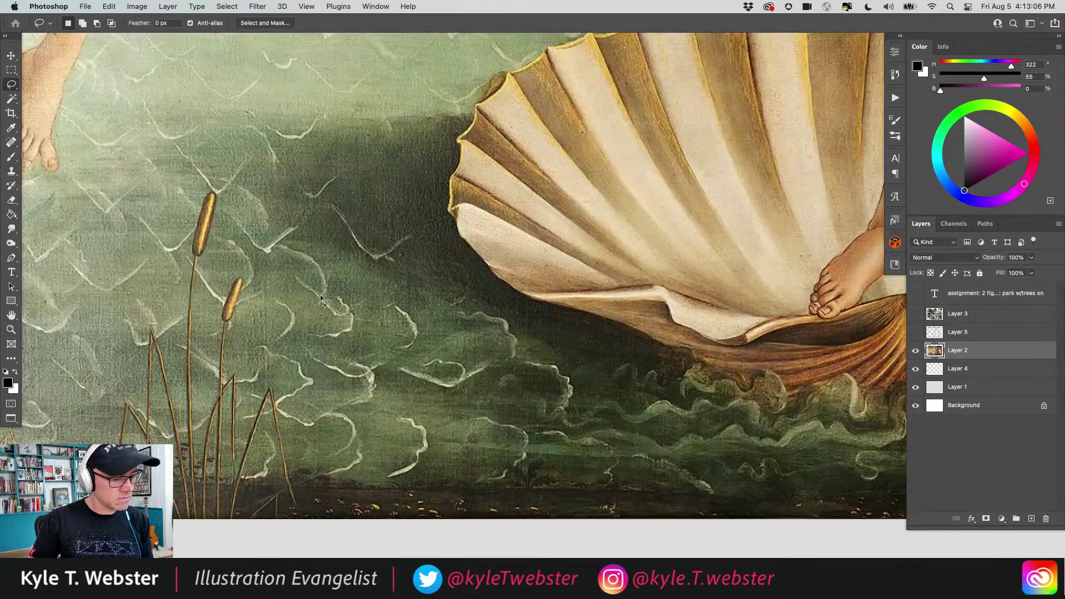
{"action": "scroll", "coordinate": [318, 356], "scroll_direction": "down", "scroll_amount": 1}
{"action": "scroll", "coordinate": [318, 357], "scroll_direction": "down", "scroll_amount": 5}
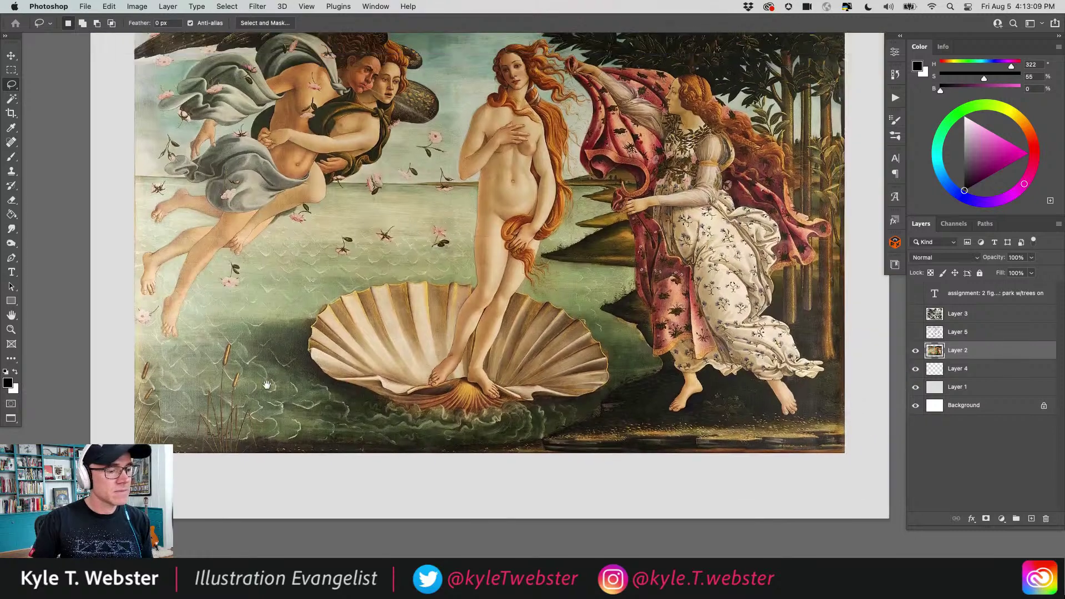
{"action": "left_click_drag", "start_coordinate": [318, 357], "coordinate": [283, 414]}
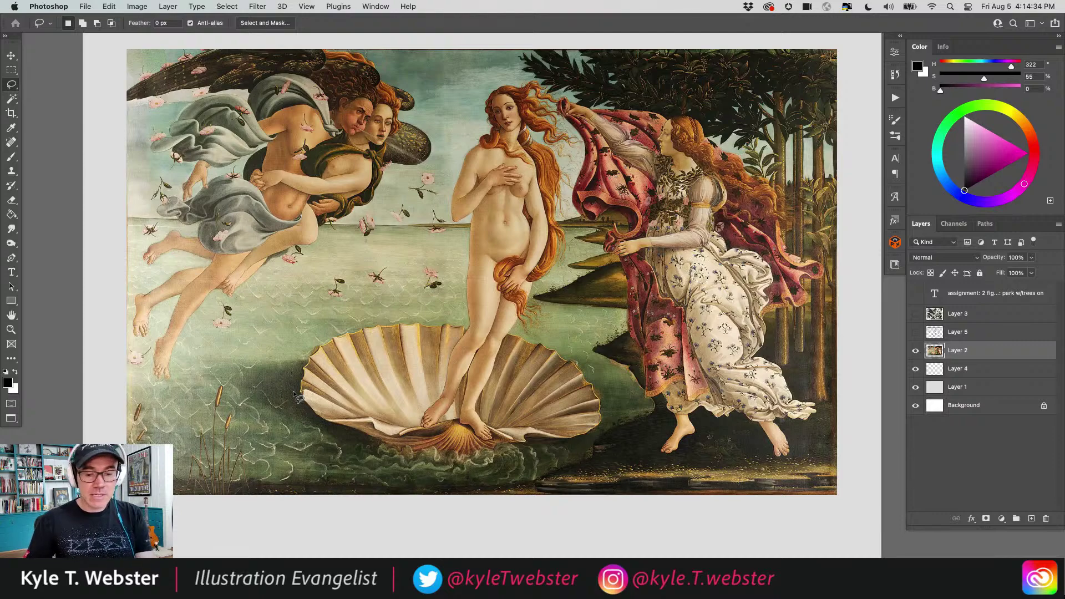
- Hide Layer 2, show the inked comic artwork on Layer 3, and view it in full screen mode
{"action": "left_click", "coordinate": [915, 350]}
{"action": "left_click", "coordinate": [915, 314]}
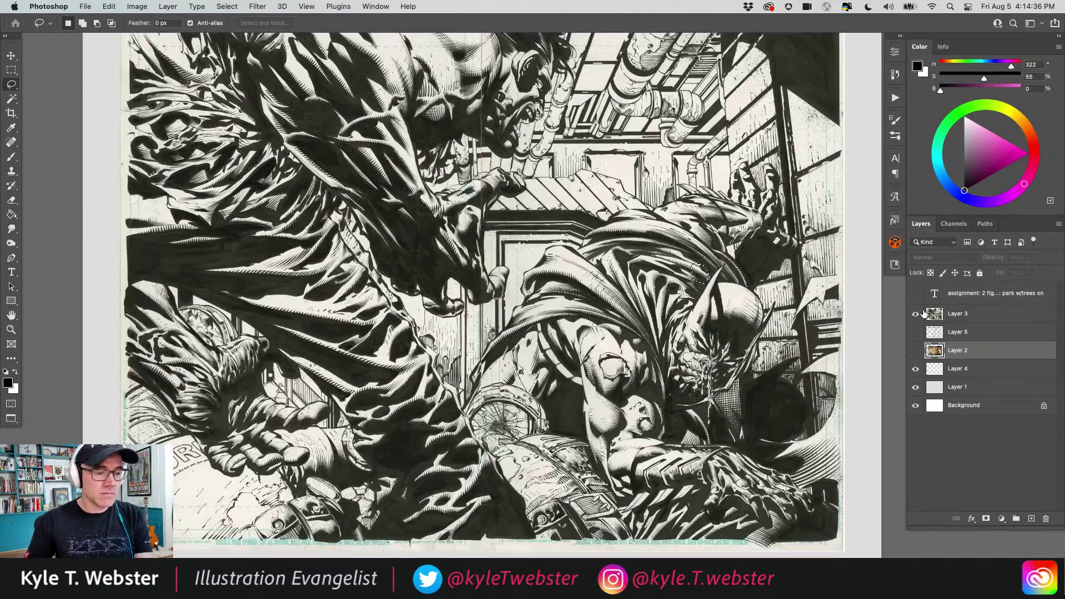
{"action": "scroll", "coordinate": [385, 308], "scroll_direction": "up", "scroll_amount": 3}
{"action": "scroll", "coordinate": [384, 308], "scroll_direction": "right", "scroll_amount": 2}
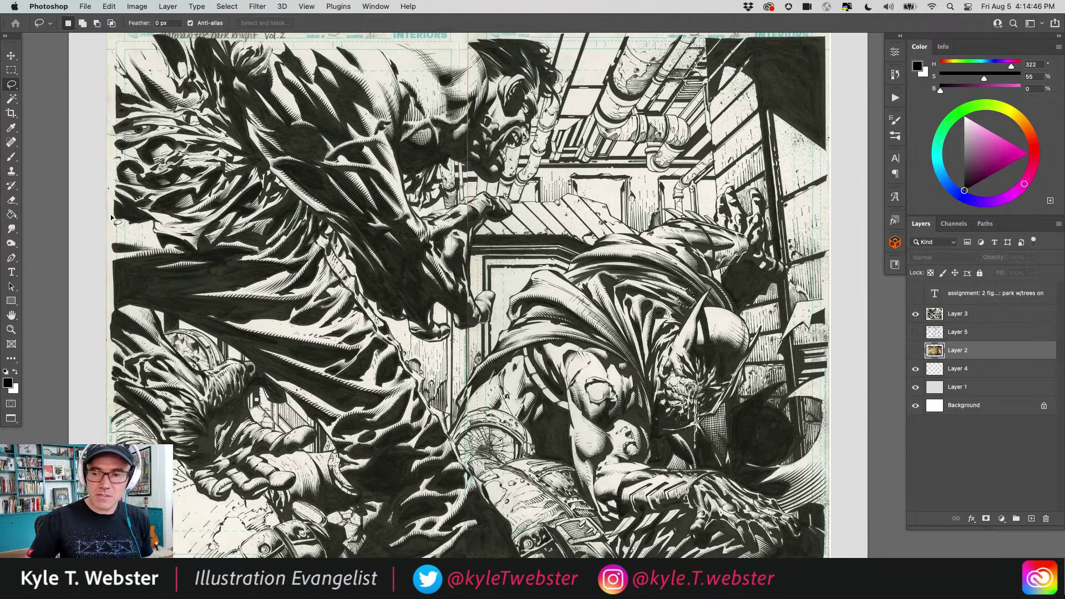
{"action": "key", "text": "f"}
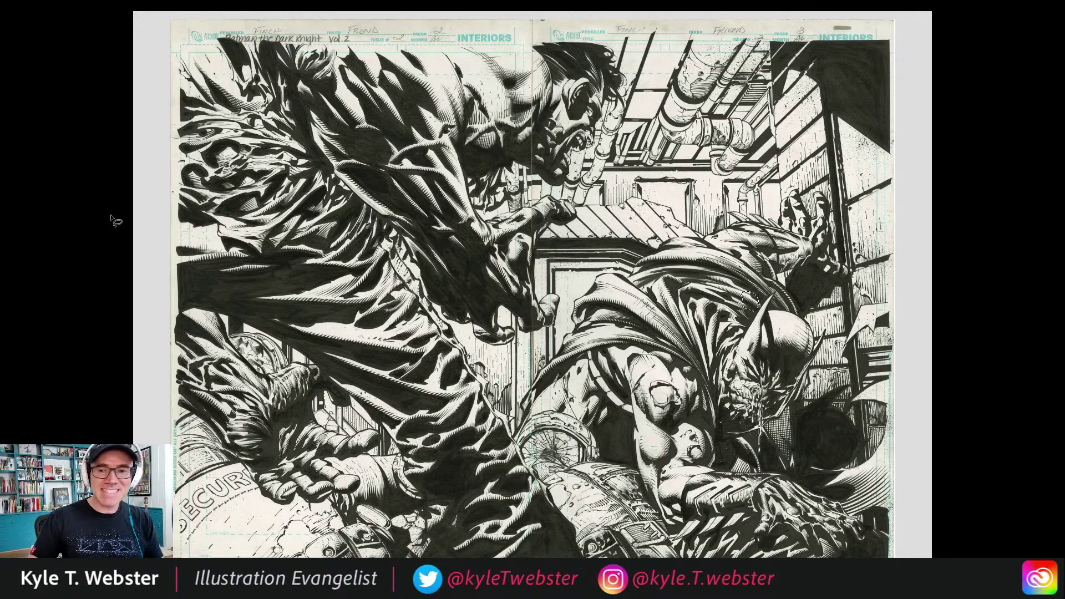
{"action": "key", "text": "ctrl+minus"}
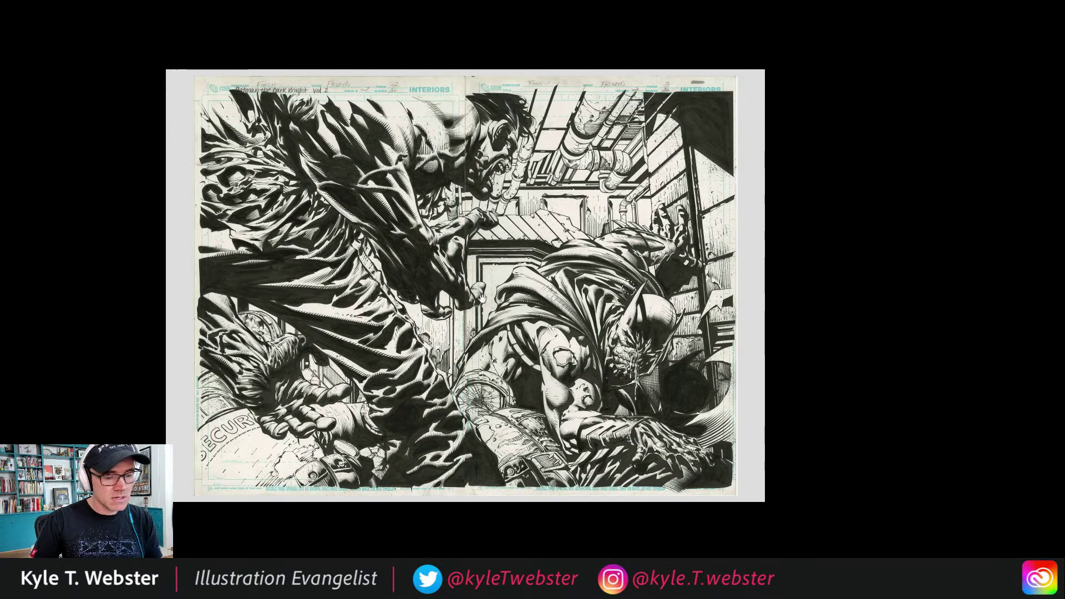
- Examine the inking and hatching on the crouching caped figure's mask, cape and arm, and how they sit in the whole spread
{"action": "scroll", "coordinate": [597, 370], "scroll_direction": "up", "scroll_amount": 5}
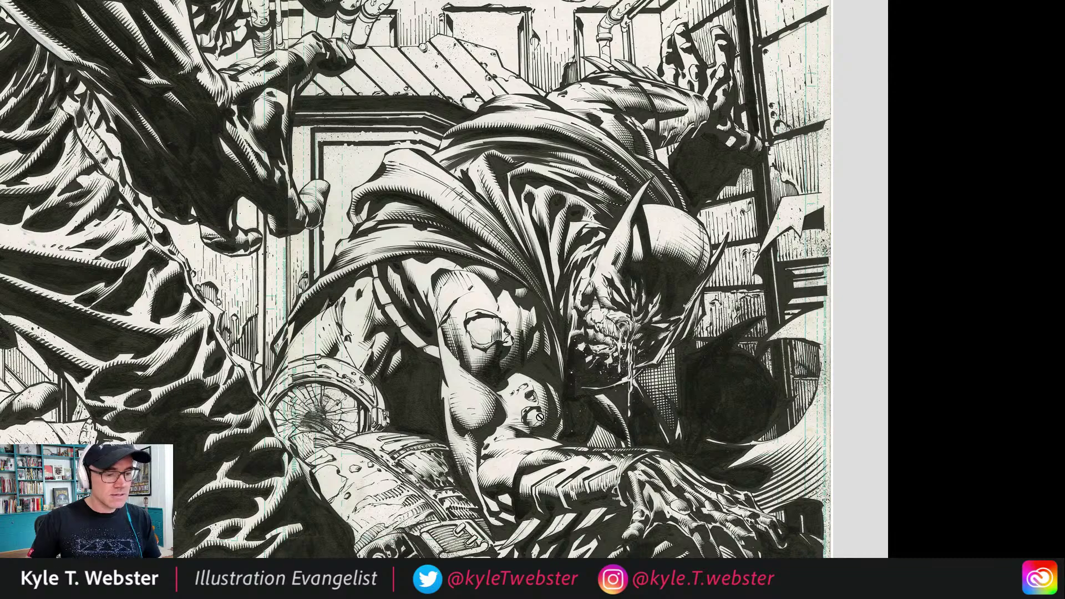
{"action": "scroll", "coordinate": [488, 390], "scroll_direction": "up", "scroll_amount": 5}
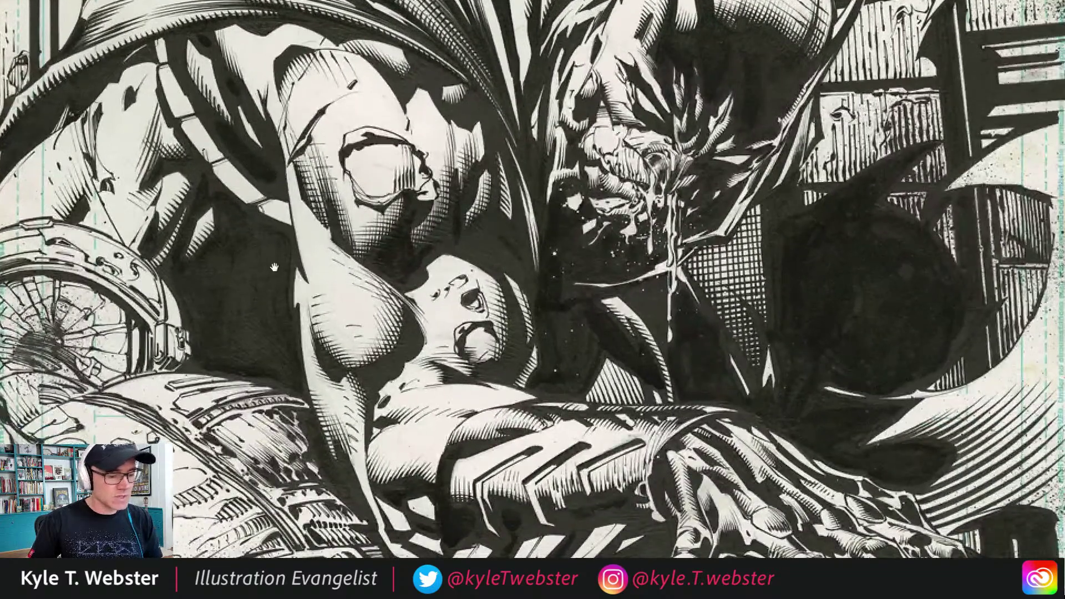
{"action": "scroll", "coordinate": [358, 308], "scroll_direction": "up", "scroll_amount": 5}
{"action": "scroll", "coordinate": [358, 308], "scroll_direction": "right", "scroll_amount": 5}
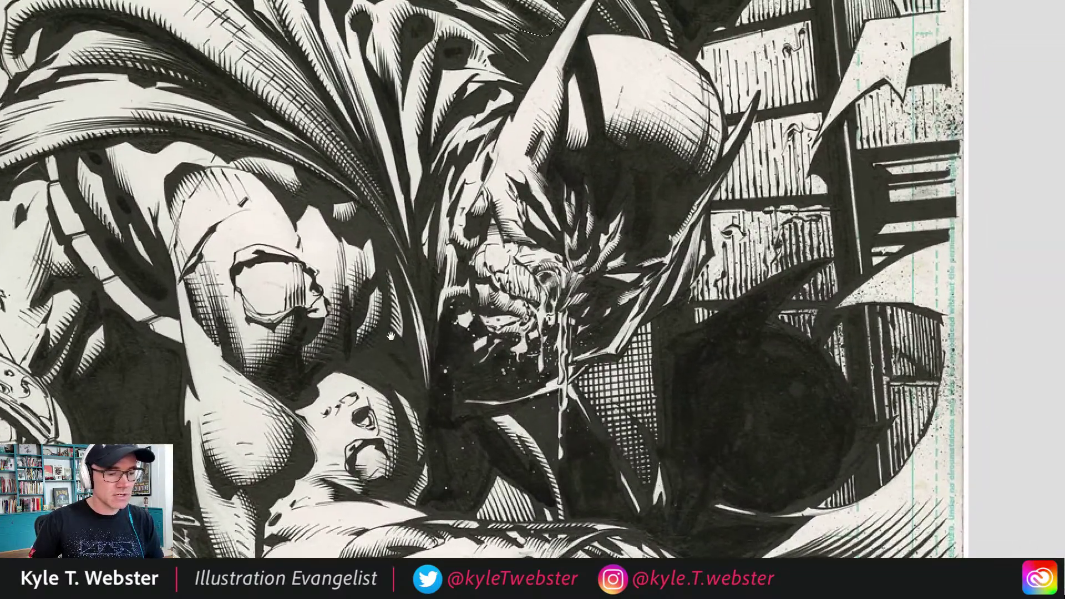
{"action": "scroll", "coordinate": [381, 354], "scroll_direction": "up", "scroll_amount": 1}
{"action": "scroll", "coordinate": [382, 354], "scroll_direction": "left", "scroll_amount": 3}
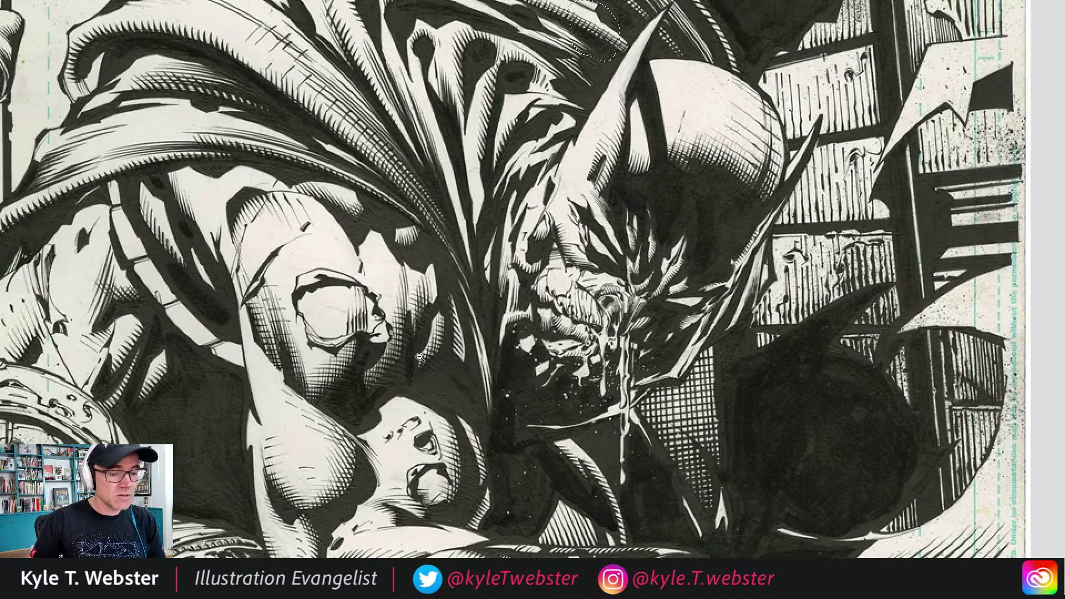
{"action": "left_click", "coordinate": [419, 356], "text": "alt"}
{"action": "left_click", "coordinate": [420, 358], "text": "alt"}
{"action": "scroll", "coordinate": [422, 352], "scroll_direction": "left", "scroll_amount": 8}
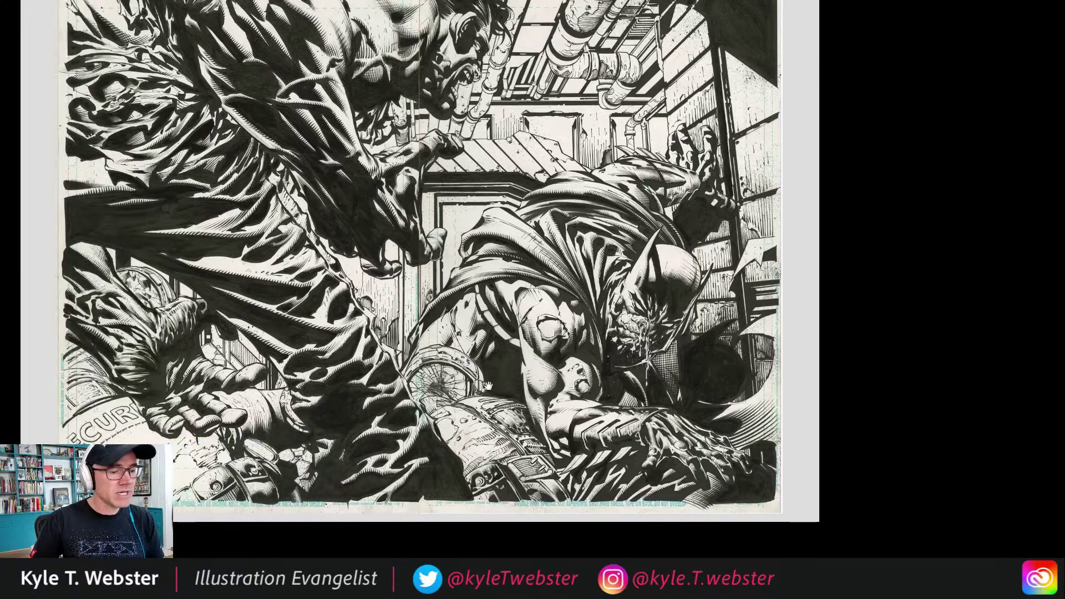
{"action": "left_click_drag", "start_coordinate": [389, 338], "coordinate": [466, 382]}
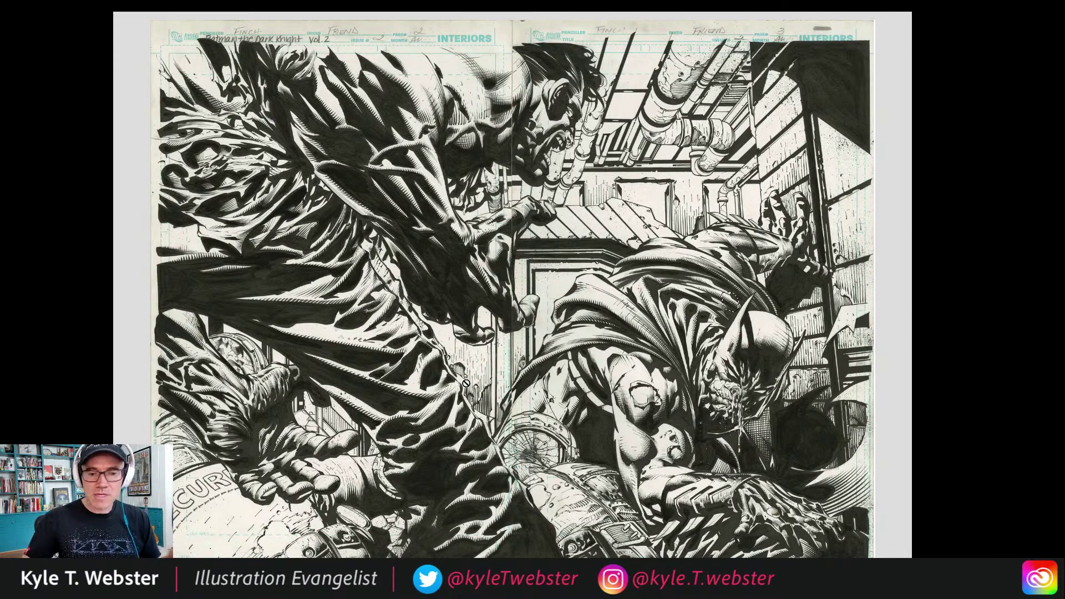
- Examine the shouting attacker's face and outstretched hand against the pipes, and return to the standard screen mode
{"action": "scroll", "coordinate": [566, 142], "scroll_direction": "up", "scroll_amount": 5}
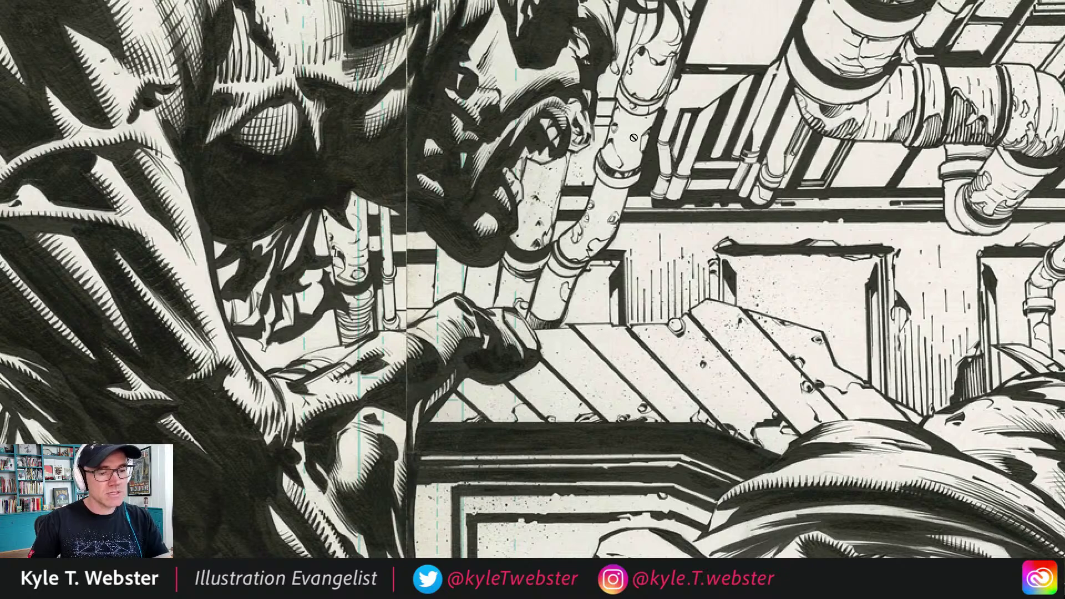
{"action": "key", "text": "ctrl+minus"}
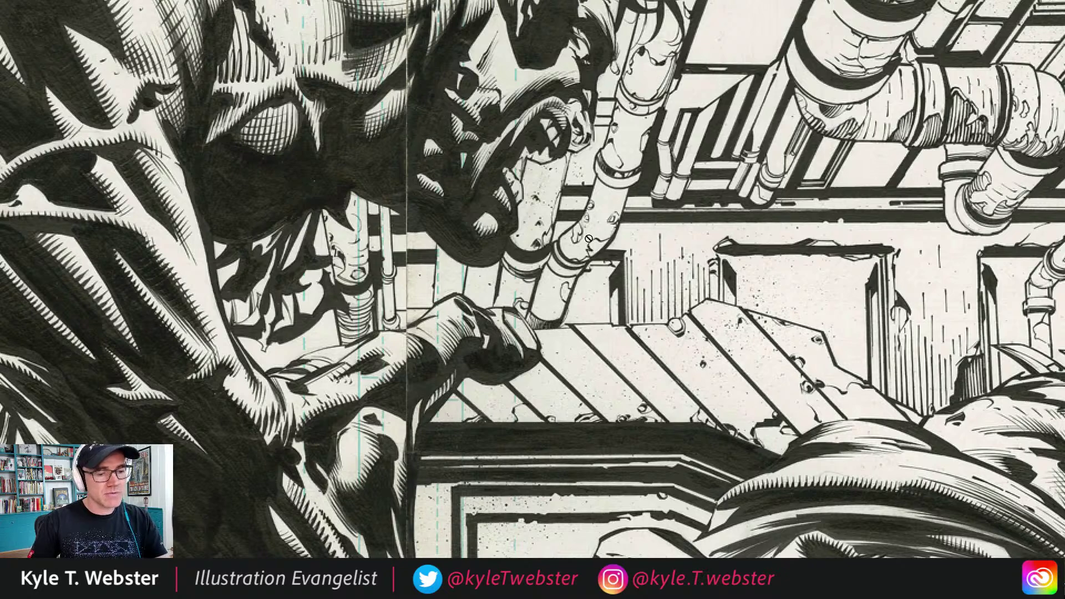
{"action": "key", "text": "ctrl+minus"}
{"action": "left_click", "coordinate": [455, 337], "text": "alt"}
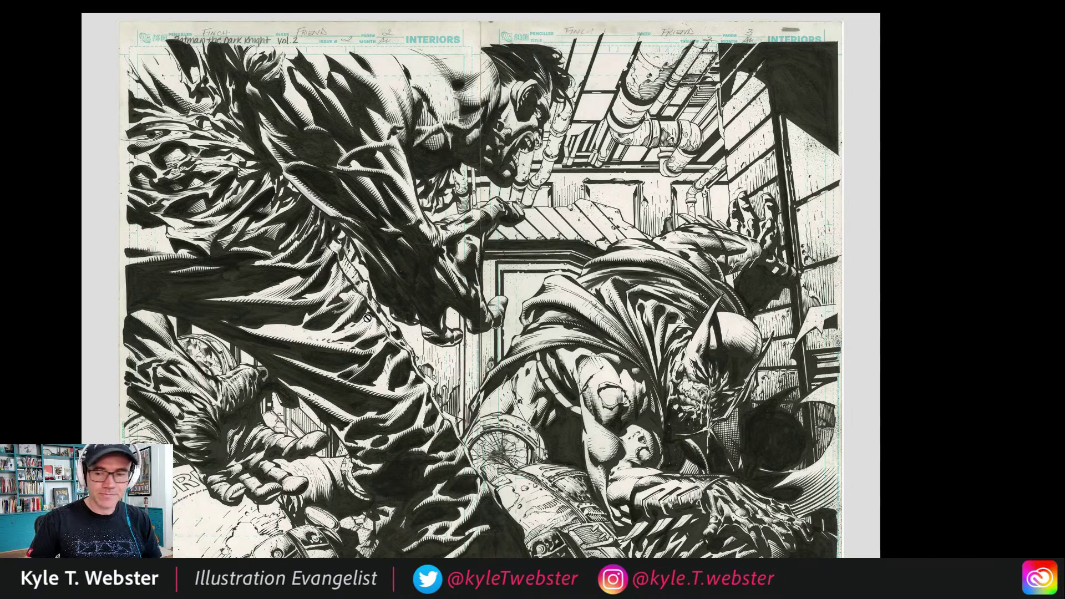
{"action": "key", "text": "f"}
{"action": "key", "text": "f"}
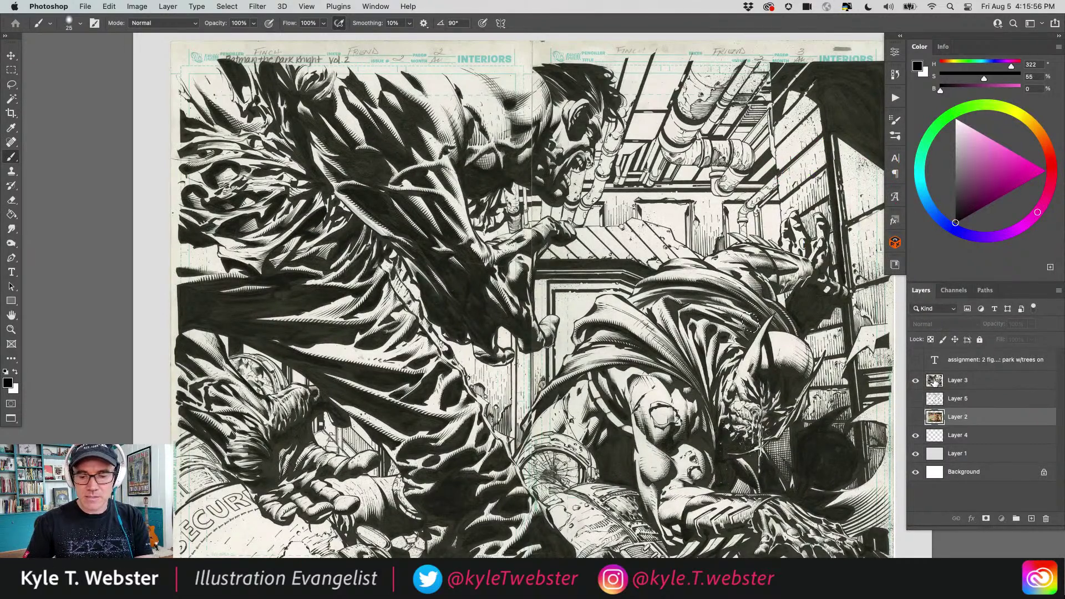
- Fade the inked comic artwork on Layer 3 to 40% opacity and pick a bright magenta brush colour
{"action": "left_click", "coordinate": [936, 381]}
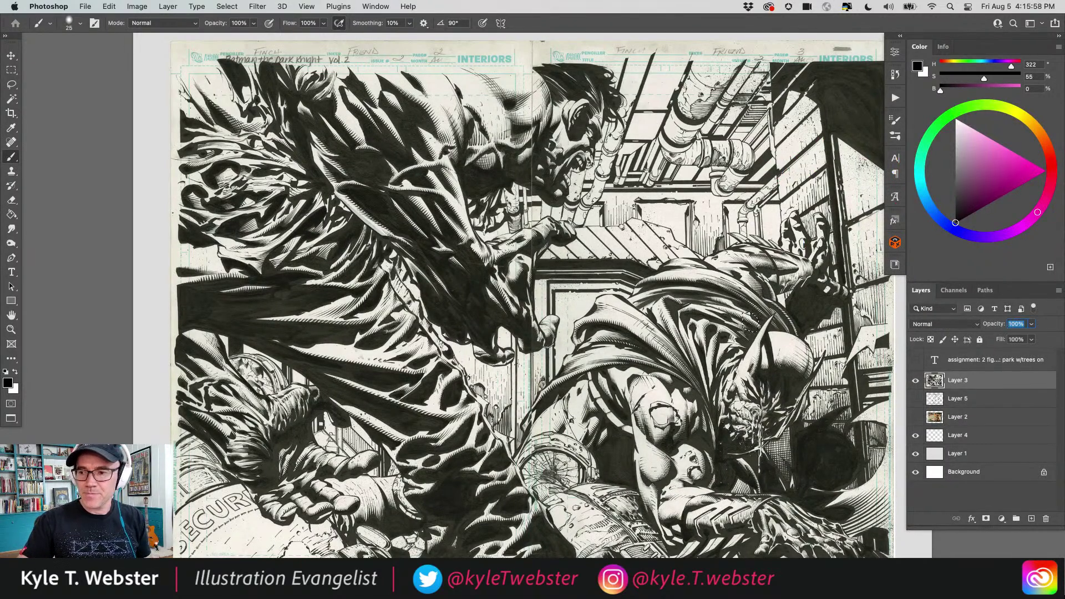
{"action": "type", "text": "40"}
{"action": "key", "text": "Return"}
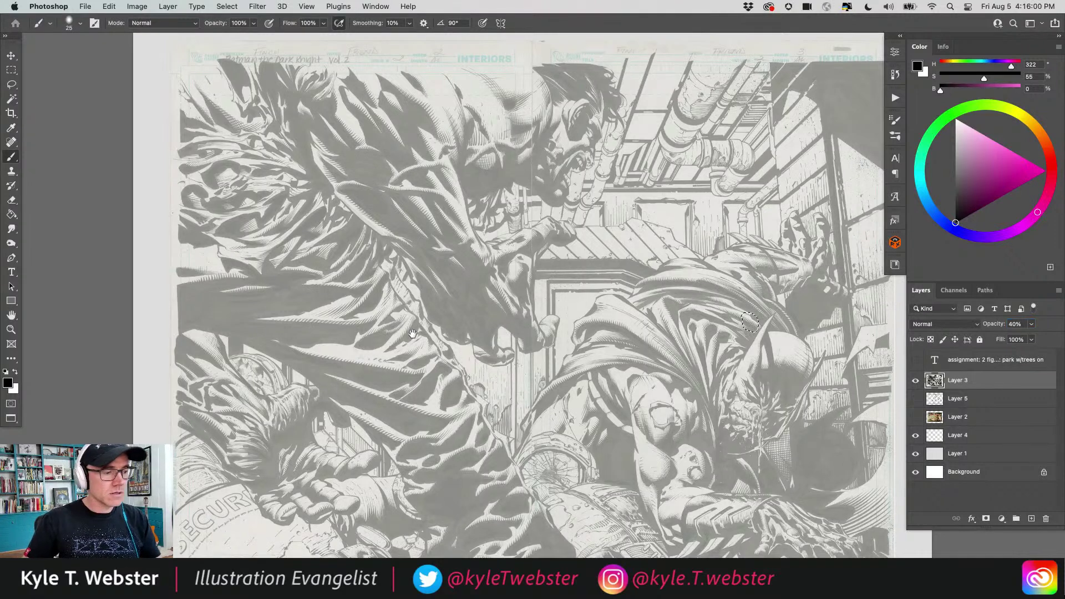
{"action": "left_click_drag", "start_coordinate": [750, 322], "coordinate": [662, 318]}
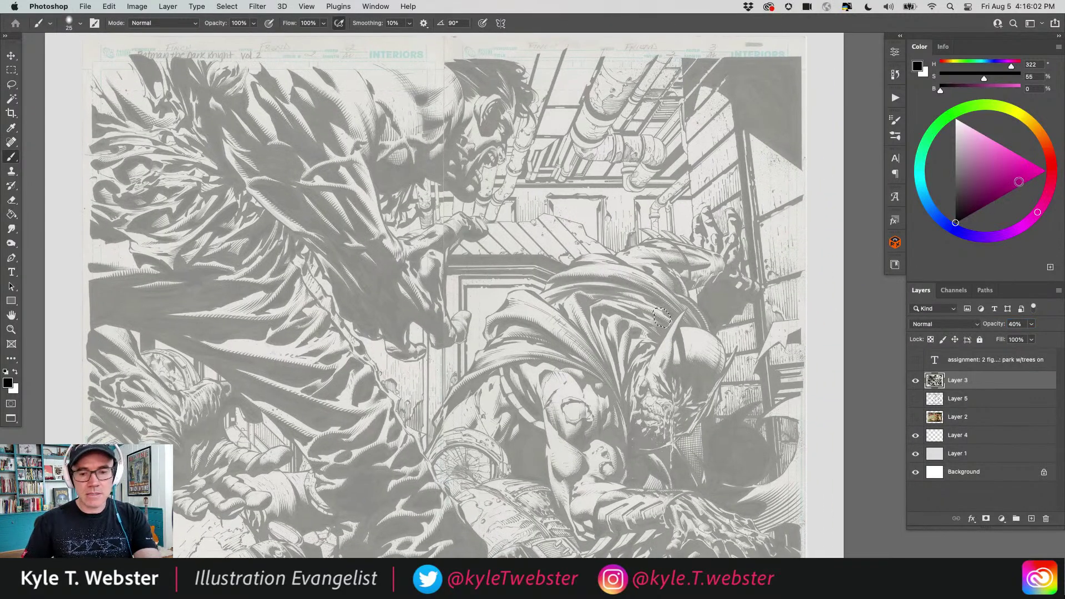
{"action": "left_click", "coordinate": [662, 317], "text": "ctrl+alt+super"}
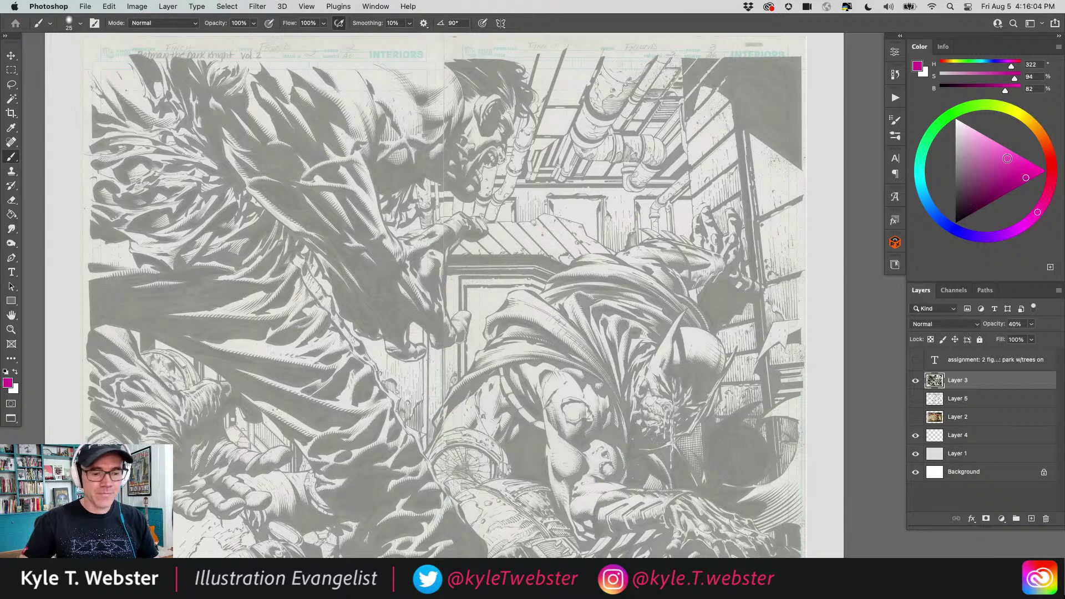
{"action": "left_click_drag", "start_coordinate": [408, 258], "coordinate": [377, 263]}
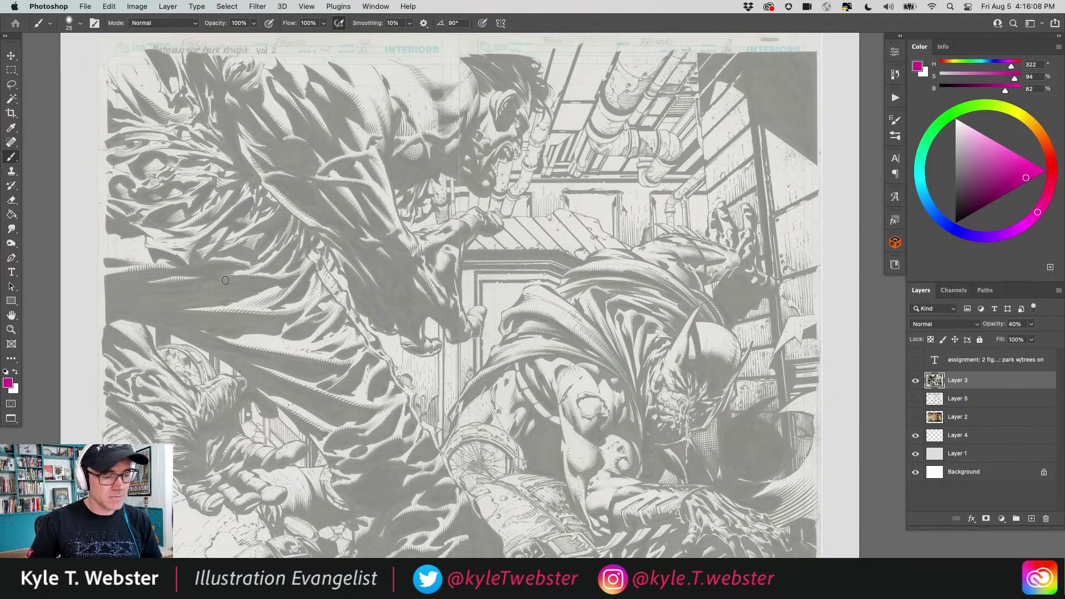
{"action": "scroll", "coordinate": [267, 322], "scroll_direction": "down", "scroll_amount": 5}
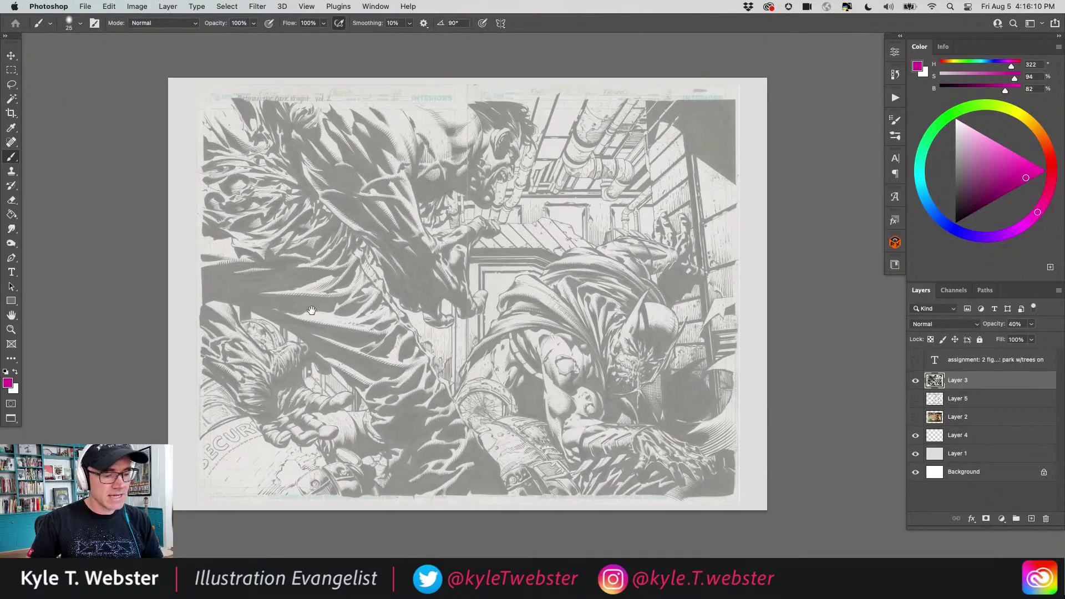
{"action": "scroll", "coordinate": [311, 310], "scroll_direction": "down", "scroll_amount": 4}
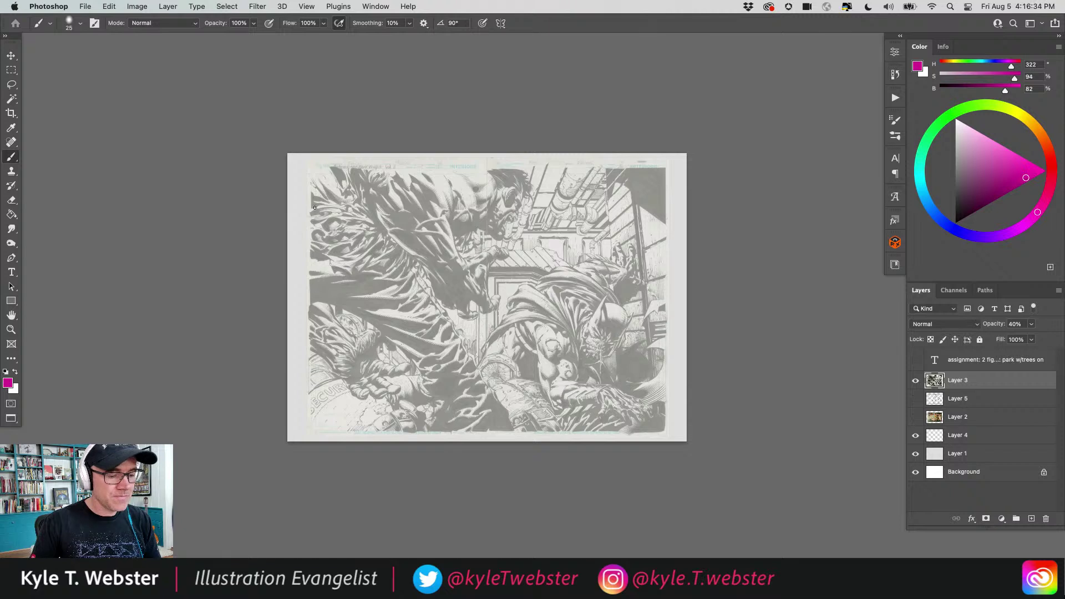
- Darken the brush colour to a deep magenta and add a new layer above the faded artwork
{"action": "mouse_move", "coordinate": [632, 287]}
{"action": "left_mouse_down"}
{"action": "mouse_move", "coordinate": [613, 398]}
{"action": "mouse_move", "coordinate": [513, 361]}
{"action": "mouse_move", "coordinate": [638, 308]}
{"action": "left_mouse_up"}
{"action": "left_click", "coordinate": [989, 204]}
{"action": "key", "text": "super+z"}
{"action": "mouse_move", "coordinate": [577, 274]}
{"action": "left_mouse_down"}
{"action": "mouse_move", "coordinate": [510, 324]}
{"action": "mouse_move", "coordinate": [652, 308]}
{"action": "mouse_move", "coordinate": [684, 230]}
{"action": "left_mouse_up"}
{"action": "left_click", "coordinate": [1031, 519]}
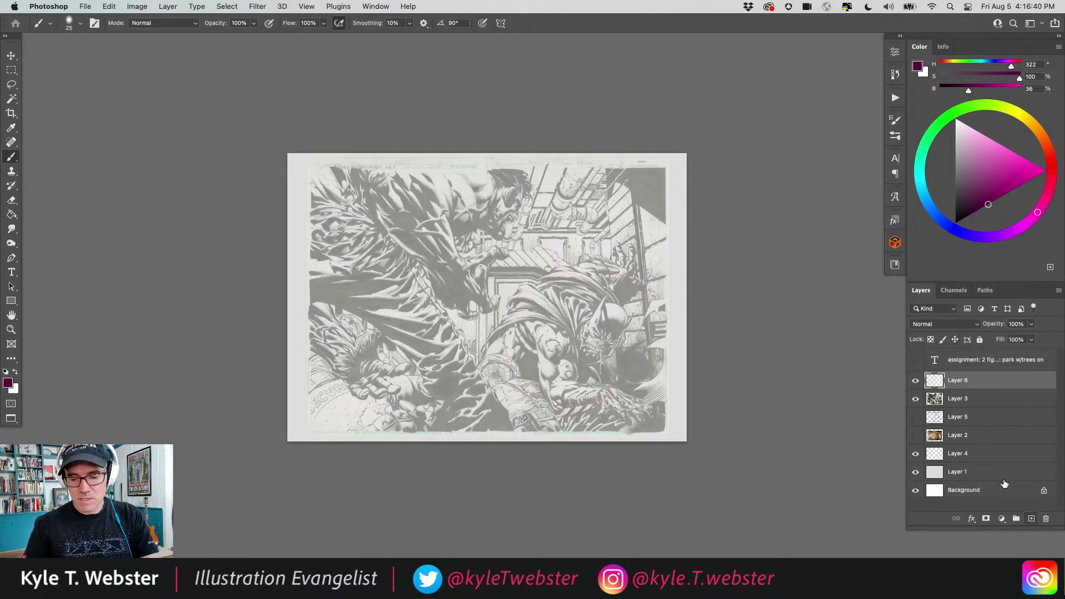
- Trace the crouching caped figure with simple strokes: oval head, arched back, front arm and raised hand
{"action": "mouse_move", "coordinate": [638, 305]}
{"action": "left_mouse_down"}
{"action": "mouse_move", "coordinate": [508, 314]}
{"action": "mouse_move", "coordinate": [622, 381]}
{"action": "mouse_move", "coordinate": [524, 308]}
{"action": "mouse_move", "coordinate": [604, 392]}
{"action": "mouse_move", "coordinate": [544, 283]}
{"action": "left_mouse_up"}
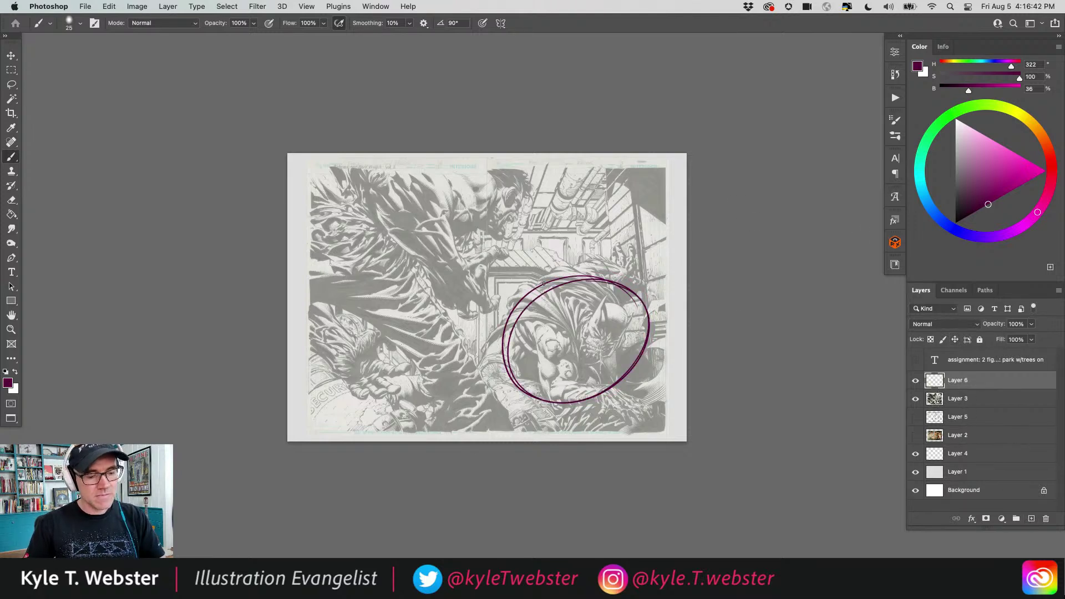
{"action": "key", "text": "super+z"}
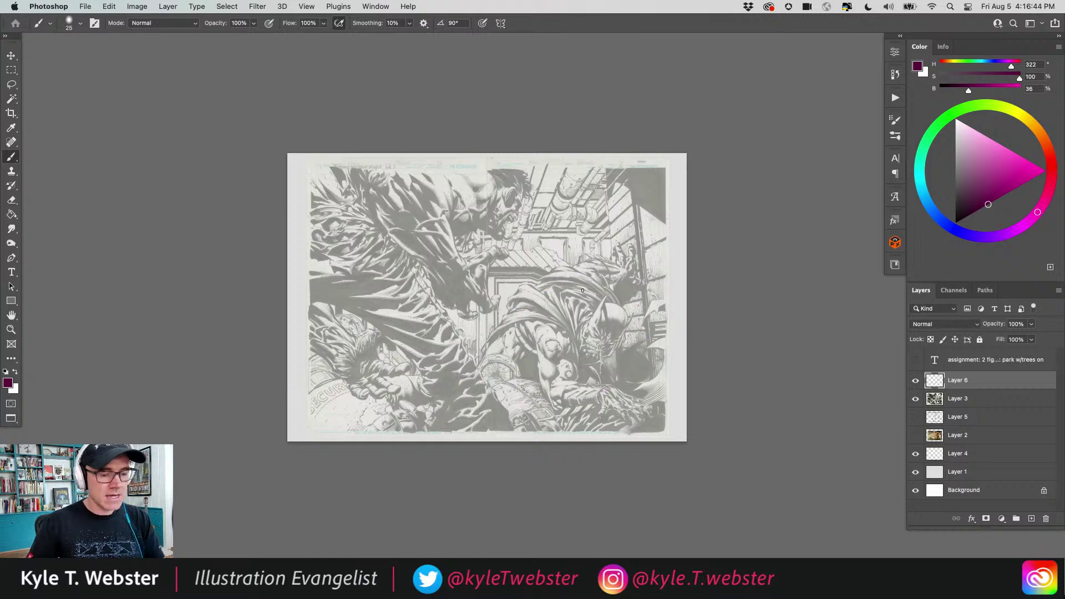
{"action": "mouse_move", "coordinate": [627, 296]}
{"action": "left_mouse_down"}
{"action": "mouse_move", "coordinate": [545, 281]}
{"action": "mouse_move", "coordinate": [508, 319]}
{"action": "mouse_move", "coordinate": [540, 358]}
{"action": "mouse_move", "coordinate": [648, 412]}
{"action": "mouse_move", "coordinate": [573, 335]}
{"action": "mouse_move", "coordinate": [623, 319]}
{"action": "left_mouse_up"}
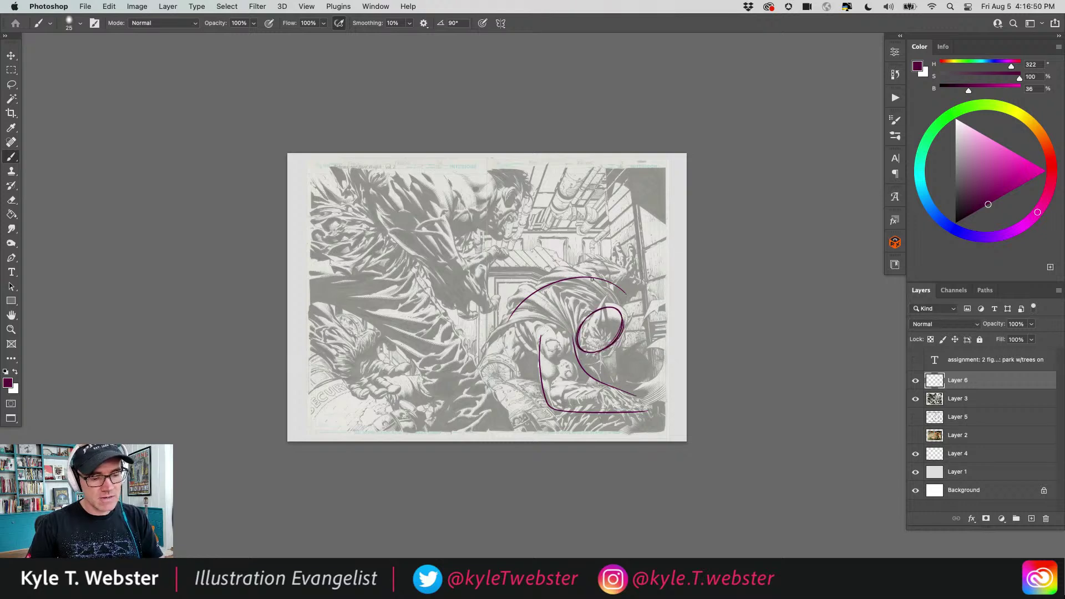
{"action": "mouse_move", "coordinate": [582, 280]}
{"action": "left_mouse_down"}
{"action": "mouse_move", "coordinate": [587, 262]}
{"action": "mouse_move", "coordinate": [630, 257]}
{"action": "mouse_move", "coordinate": [639, 271]}
{"action": "mouse_move", "coordinate": [626, 286]}
{"action": "mouse_move", "coordinate": [638, 254]}
{"action": "mouse_move", "coordinate": [623, 256]}
{"action": "left_mouse_up"}
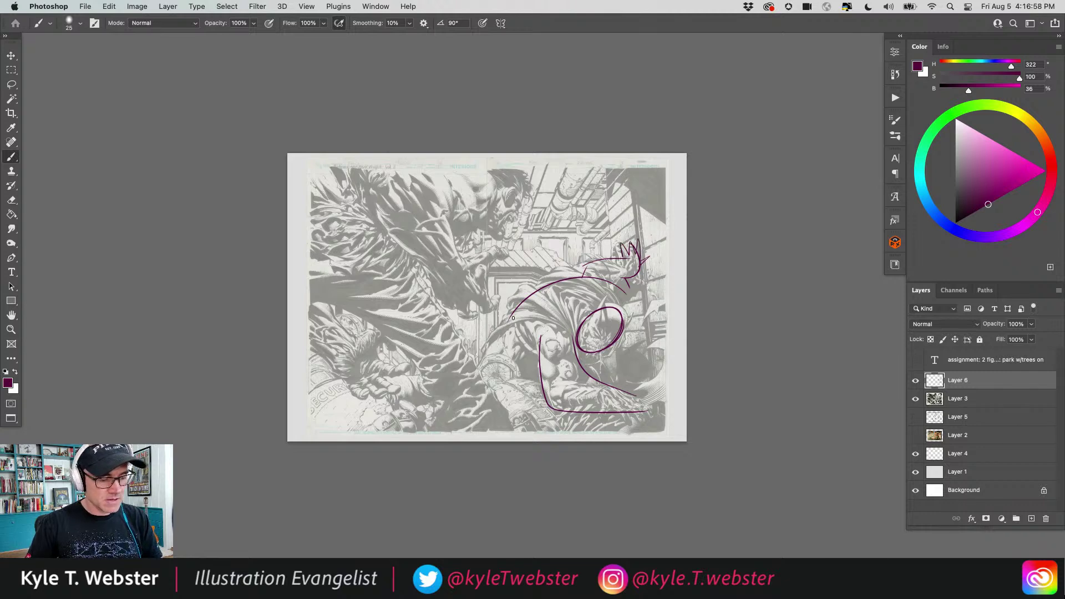
{"action": "left_click_drag", "start_coordinate": [513, 318], "coordinate": [502, 342]}
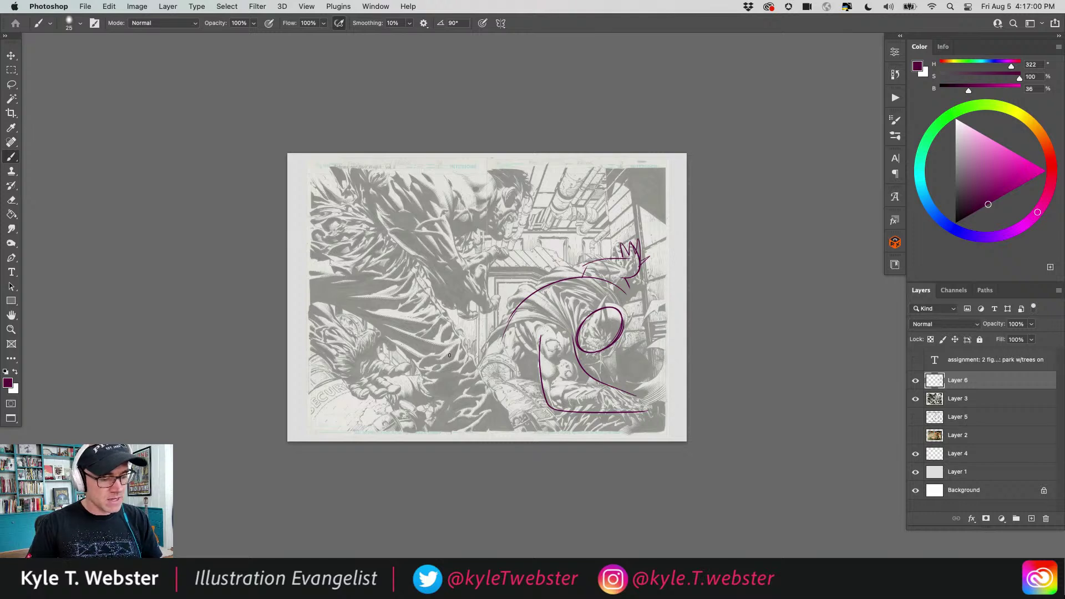
- Trace the attacker's sweeping leg, torso, outstretched arm with clawed hand, and rounded shoulder and head
{"action": "mouse_move", "coordinate": [514, 435]}
{"action": "left_mouse_down"}
{"action": "mouse_move", "coordinate": [433, 298]}
{"action": "mouse_move", "coordinate": [391, 258]}
{"action": "left_mouse_up"}
{"action": "left_click_drag", "start_coordinate": [451, 439], "coordinate": [300, 295]}
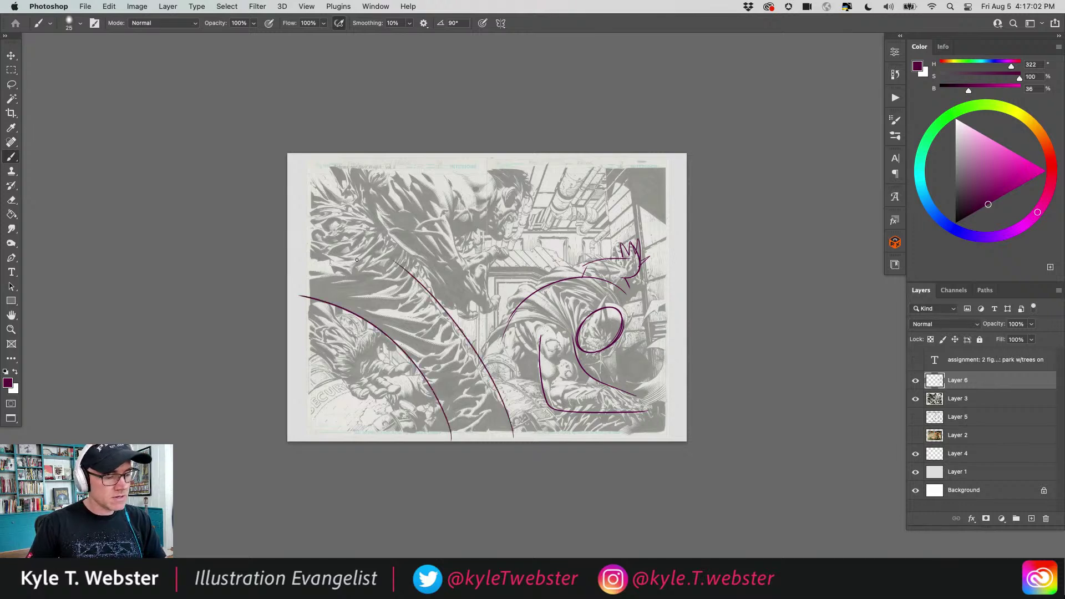
{"action": "left_click_drag", "start_coordinate": [435, 296], "coordinate": [321, 207]}
{"action": "mouse_move", "coordinate": [386, 192]}
{"action": "left_mouse_down"}
{"action": "mouse_move", "coordinate": [452, 280]}
{"action": "mouse_move", "coordinate": [498, 258]}
{"action": "mouse_move", "coordinate": [492, 306]}
{"action": "mouse_move", "coordinate": [465, 298]}
{"action": "mouse_move", "coordinate": [430, 258]}
{"action": "mouse_move", "coordinate": [437, 190]}
{"action": "mouse_move", "coordinate": [411, 168]}
{"action": "left_mouse_up"}
{"action": "mouse_move", "coordinate": [441, 221]}
{"action": "left_mouse_down"}
{"action": "mouse_move", "coordinate": [478, 168]}
{"action": "mouse_move", "coordinate": [497, 228]}
{"action": "mouse_move", "coordinate": [478, 227]}
{"action": "left_mouse_up"}
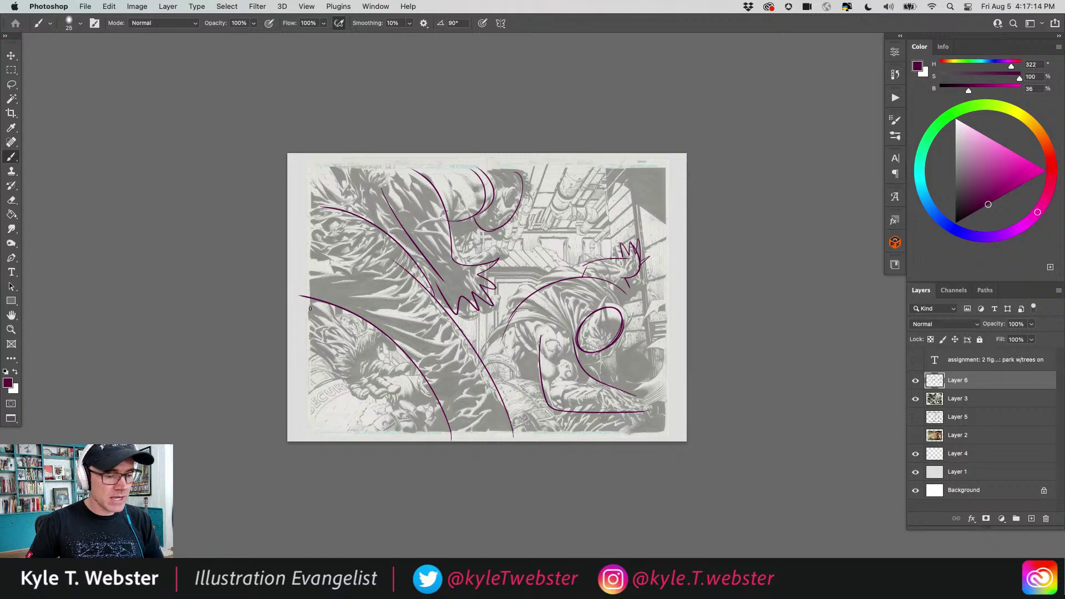
- Sketch the slanted pipe and wall lines and the horizontal roof edges in the background between the two figures
{"action": "left_click_drag", "start_coordinate": [521, 238], "coordinate": [553, 162]}
{"action": "left_click_drag", "start_coordinate": [551, 230], "coordinate": [581, 178]}
{"action": "mouse_move", "coordinate": [576, 224]}
{"action": "left_mouse_down"}
{"action": "mouse_move", "coordinate": [612, 181]}
{"action": "mouse_move", "coordinate": [610, 256]}
{"action": "left_mouse_up"}
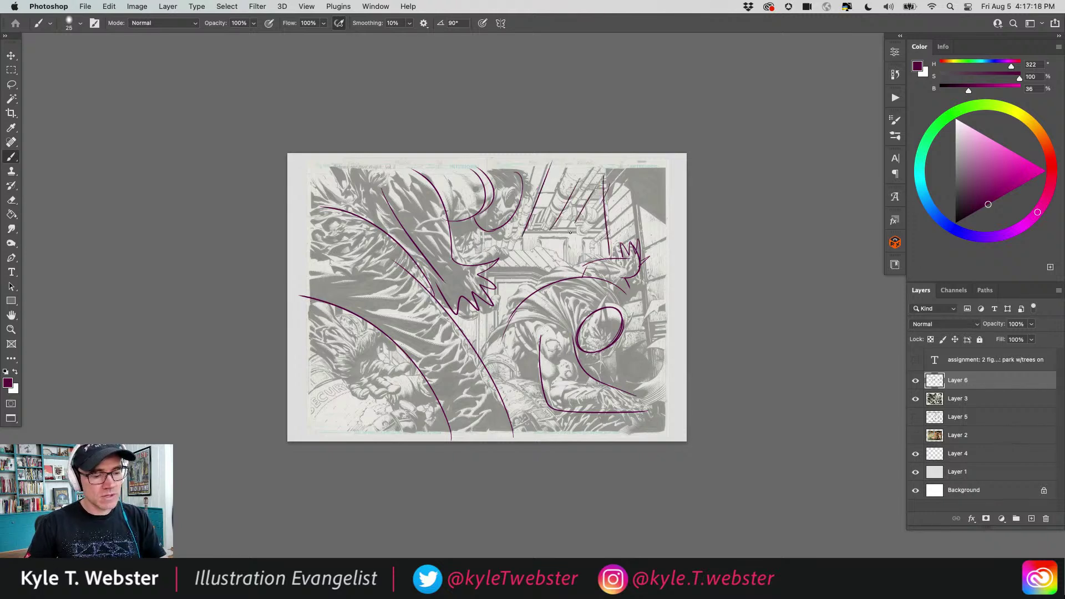
{"action": "left_click_drag", "start_coordinate": [522, 237], "coordinate": [598, 231]}
{"action": "left_click_drag", "start_coordinate": [545, 254], "coordinate": [569, 249]}
{"action": "left_click_drag", "start_coordinate": [489, 274], "coordinate": [538, 273]}
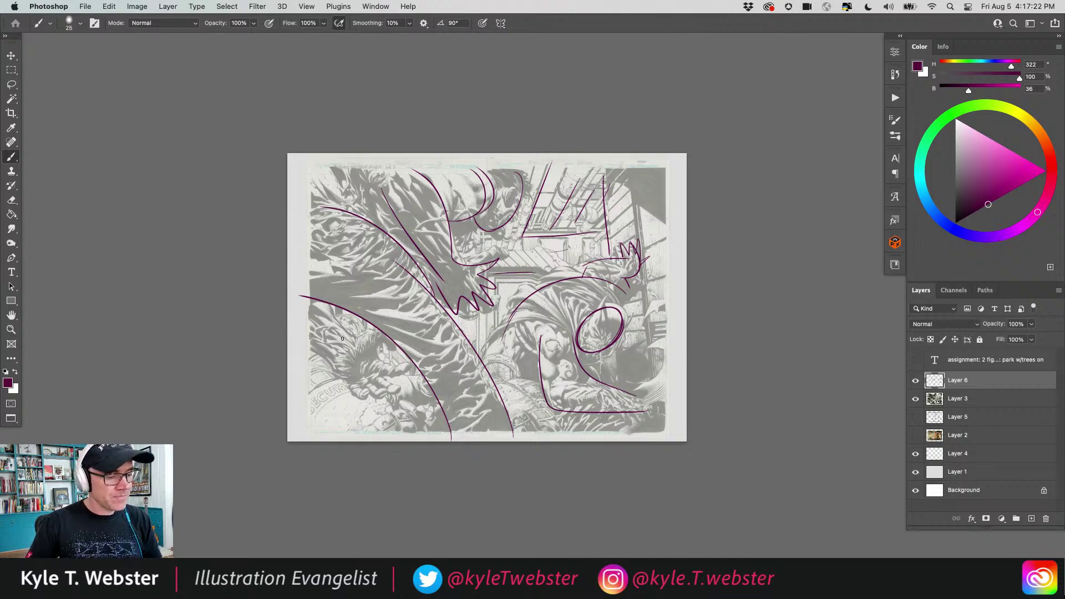
- Trace the attacker's lower arm and clawed hand, the crouching figure's bent leg, and a short curve under its head
{"action": "mouse_move", "coordinate": [326, 273]}
{"action": "left_mouse_down"}
{"action": "mouse_move", "coordinate": [382, 379]}
{"action": "mouse_move", "coordinate": [333, 381]}
{"action": "mouse_move", "coordinate": [302, 335]}
{"action": "left_mouse_up"}
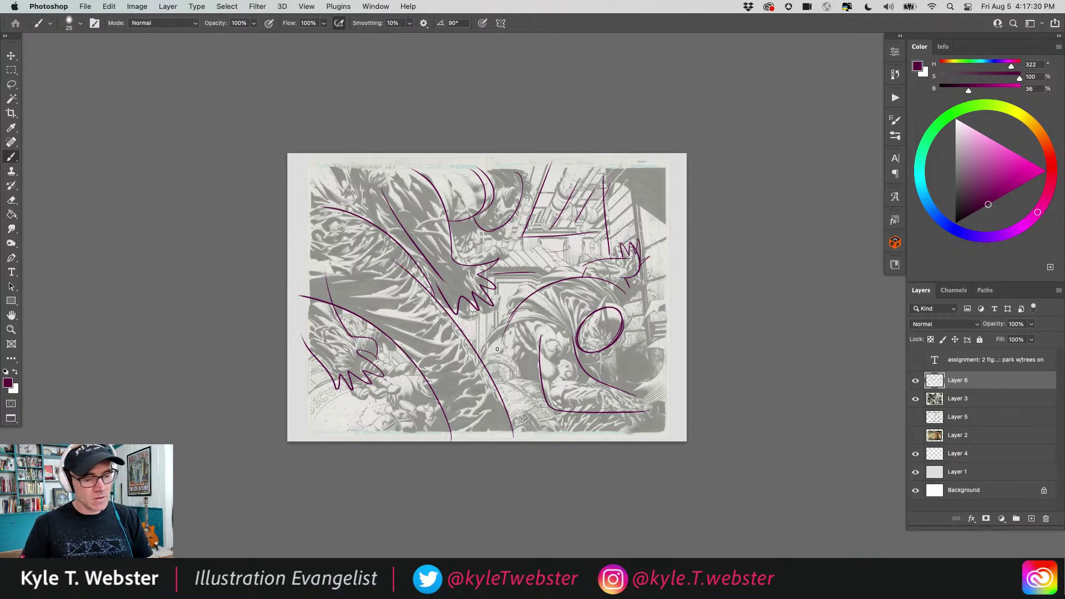
{"action": "mouse_move", "coordinate": [503, 336]}
{"action": "left_mouse_down"}
{"action": "mouse_move", "coordinate": [493, 378]}
{"action": "mouse_move", "coordinate": [505, 339]}
{"action": "left_mouse_up"}
{"action": "left_click_drag", "start_coordinate": [537, 350], "coordinate": [519, 382]}
{"action": "left_click_drag", "start_coordinate": [502, 339], "coordinate": [489, 357]}
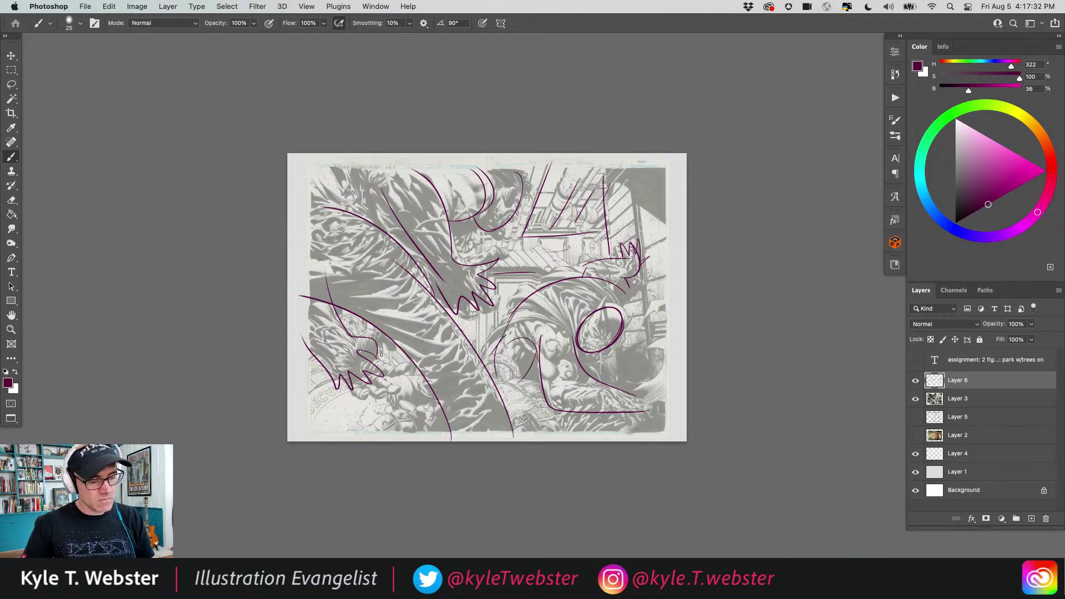
{"action": "left_click_drag", "start_coordinate": [512, 411], "coordinate": [526, 371]}
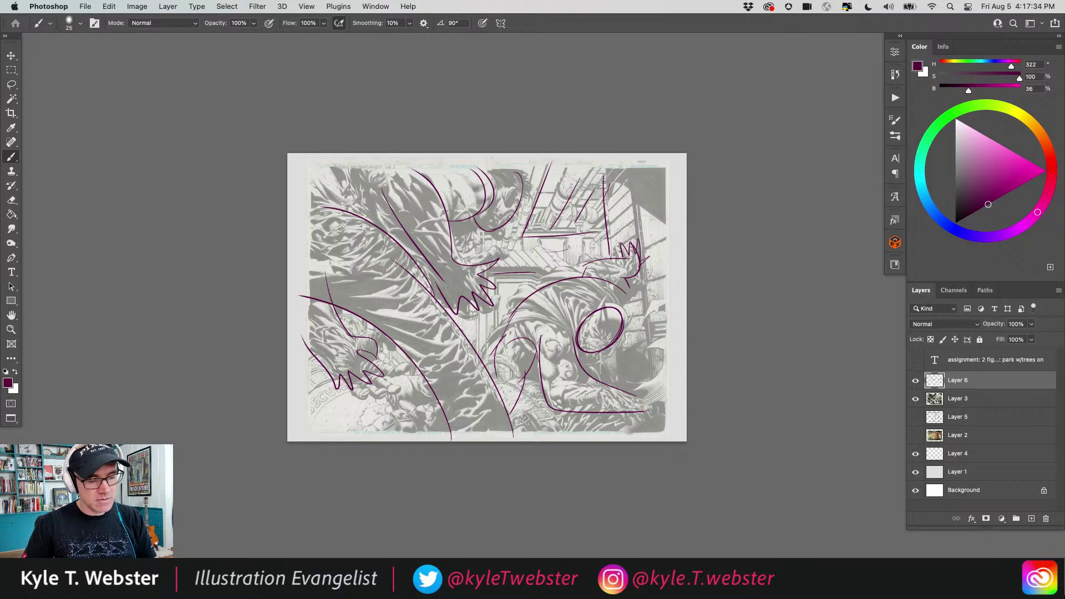
{"action": "left_click_drag", "start_coordinate": [611, 350], "coordinate": [589, 372]}
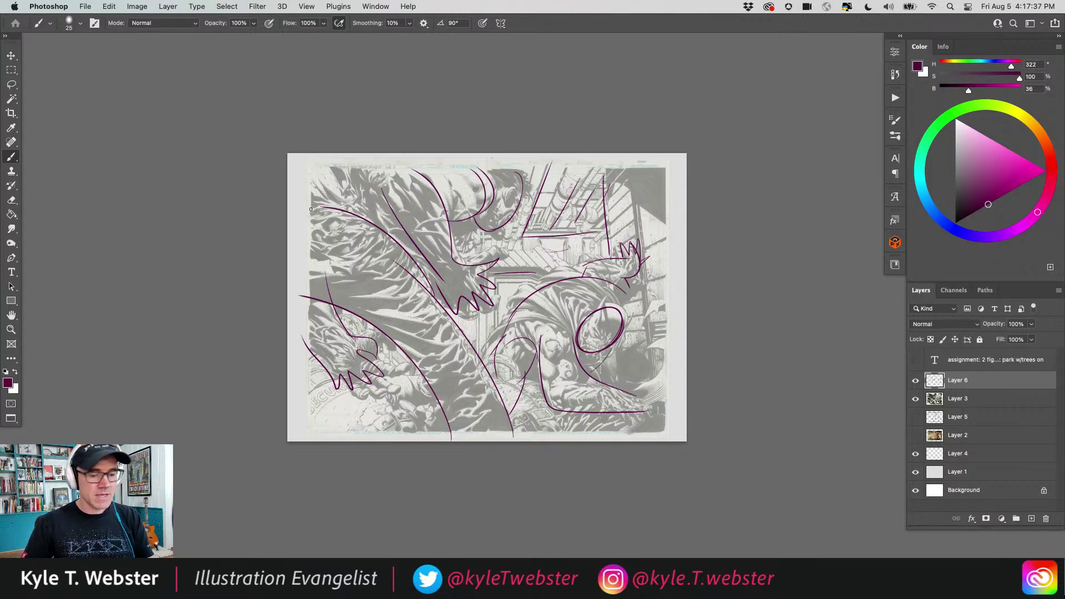
- Draw a rectangular frame along the artwork's border and hide Layer 3 to leave only the line sketch
{"action": "left_click", "coordinate": [916, 399]}
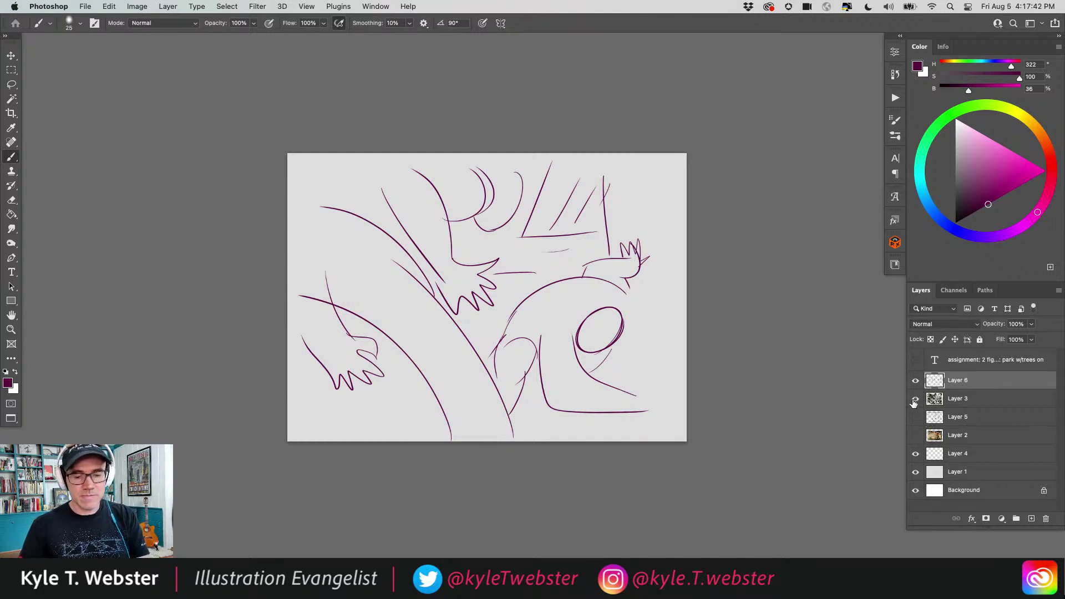
{"action": "left_click", "coordinate": [916, 399]}
{"action": "mouse_move", "coordinate": [630, 170]}
{"action": "left_mouse_down"}
{"action": "mouse_move", "coordinate": [311, 169]}
{"action": "mouse_move", "coordinate": [305, 427]}
{"action": "mouse_move", "coordinate": [667, 423]}
{"action": "left_mouse_up"}
{"action": "left_click_drag", "start_coordinate": [665, 174], "coordinate": [665, 428]}
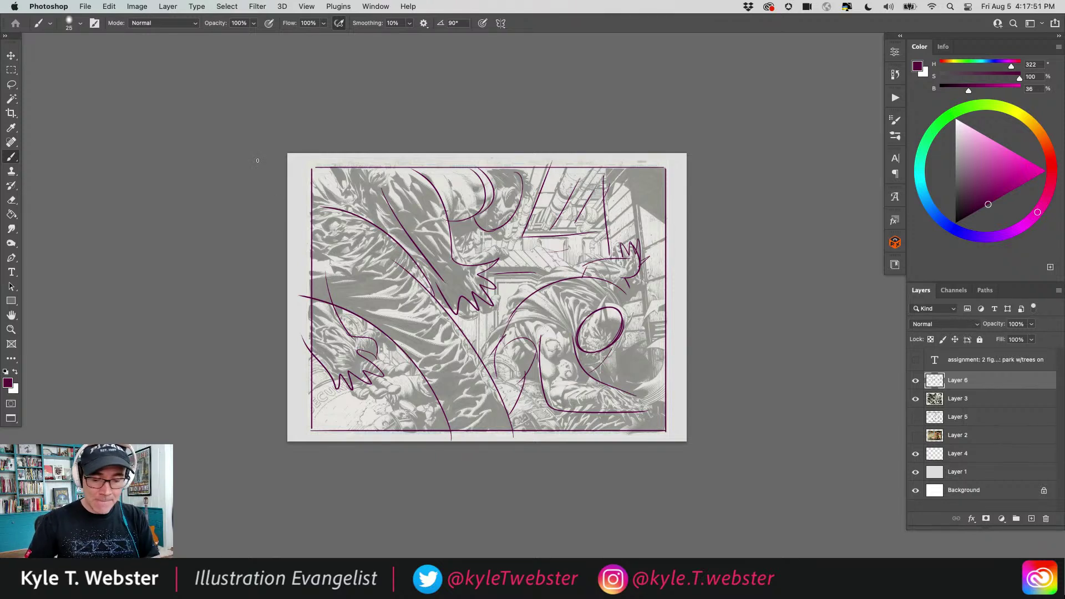
{"action": "left_click", "coordinate": [915, 398]}
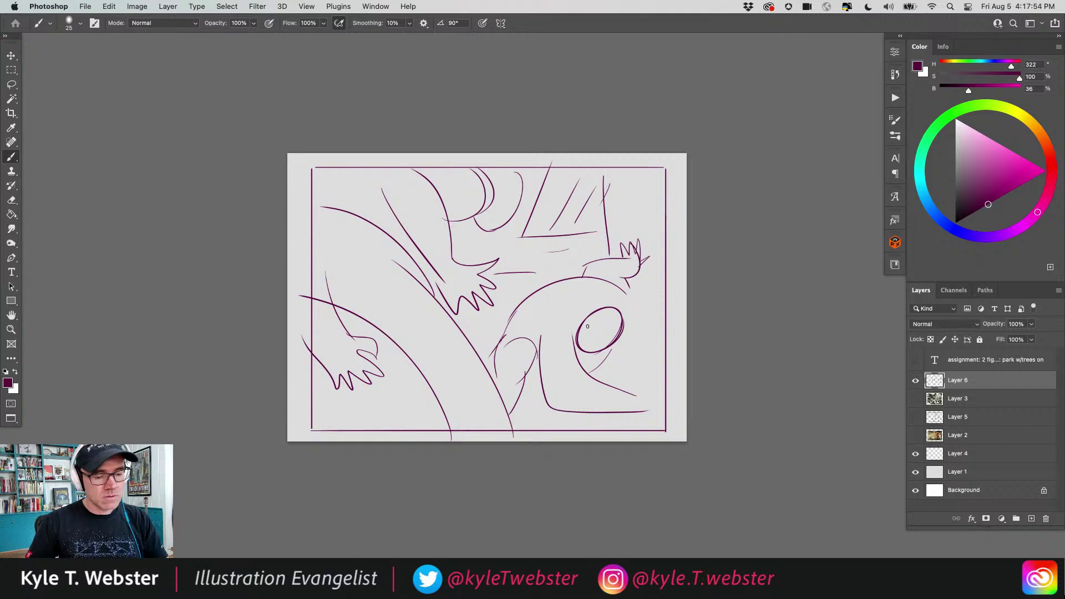
- Label the crouching figure's head B and the attacker's head G, and add connecting curves along the attacker's arm and the crouching figure's leg and chest
{"action": "left_click_drag", "start_coordinate": [602, 320], "coordinate": [597, 335]}
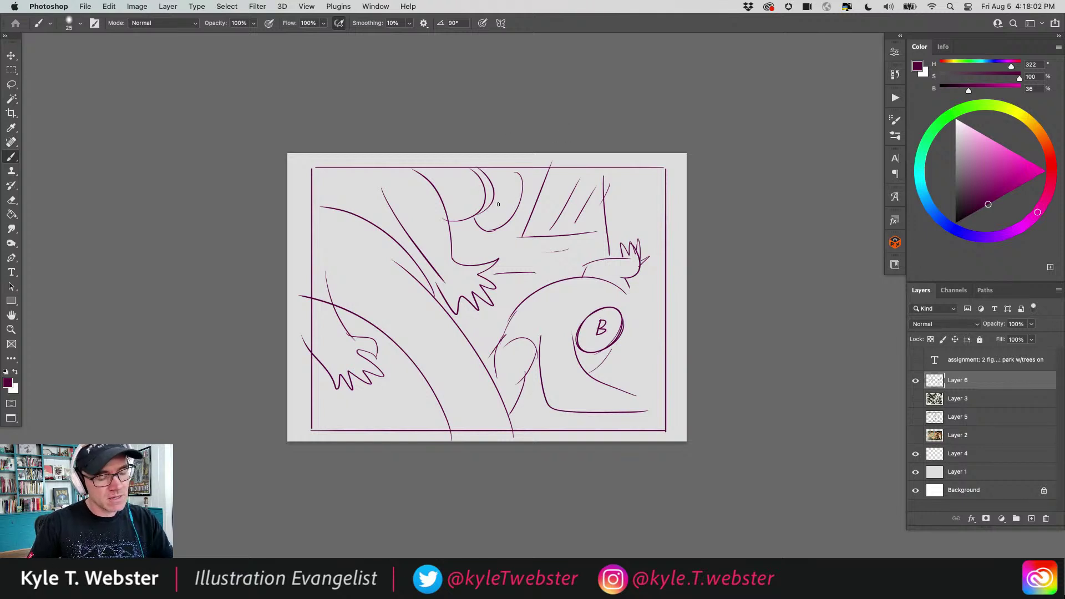
{"action": "left_click_drag", "start_coordinate": [505, 198], "coordinate": [501, 203]}
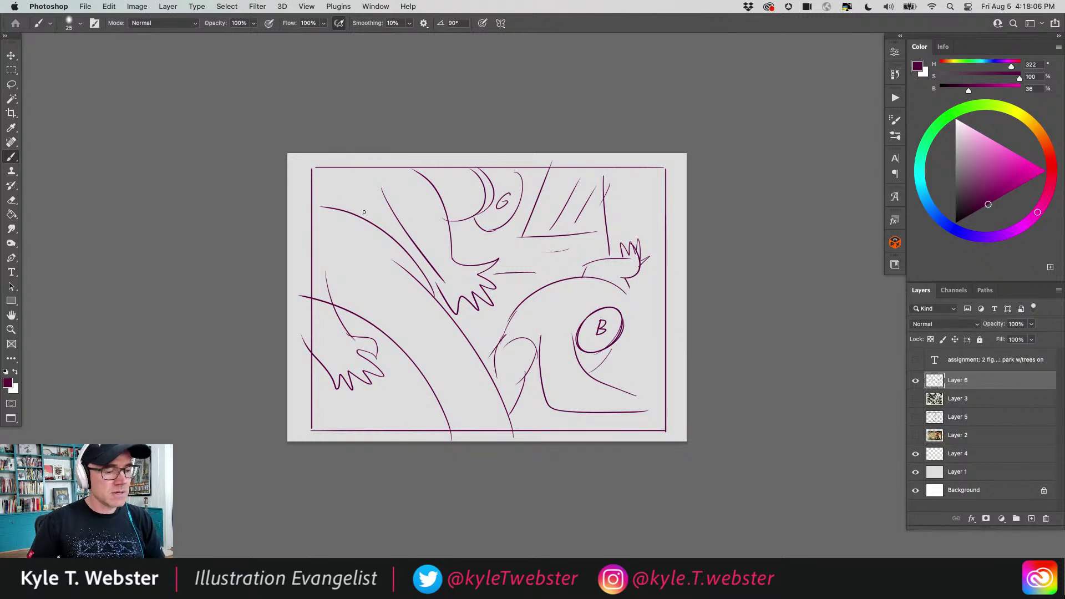
{"action": "left_click_drag", "start_coordinate": [376, 172], "coordinate": [403, 228]}
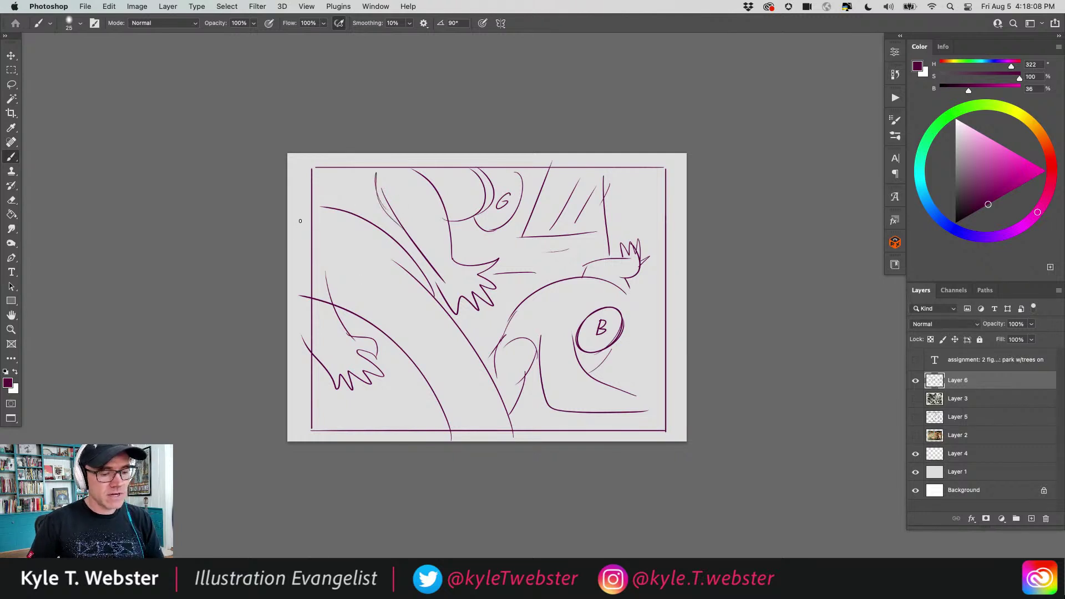
{"action": "left_click_drag", "start_coordinate": [530, 353], "coordinate": [505, 407]}
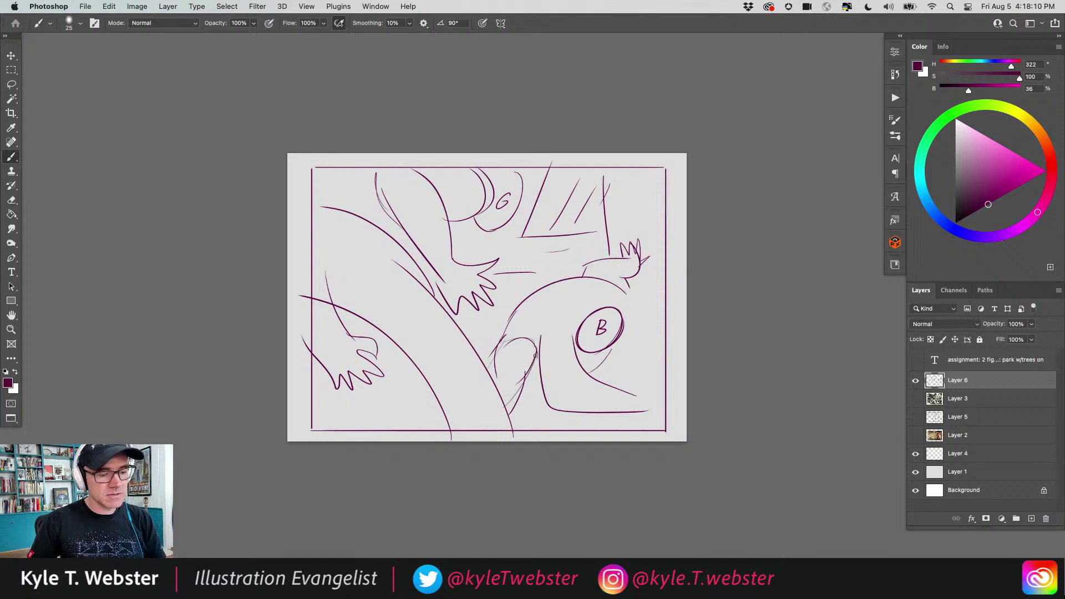
{"action": "mouse_move", "coordinate": [532, 342]}
{"action": "left_mouse_down"}
{"action": "mouse_move", "coordinate": [608, 361]}
{"action": "mouse_move", "coordinate": [613, 347]}
{"action": "left_mouse_up"}
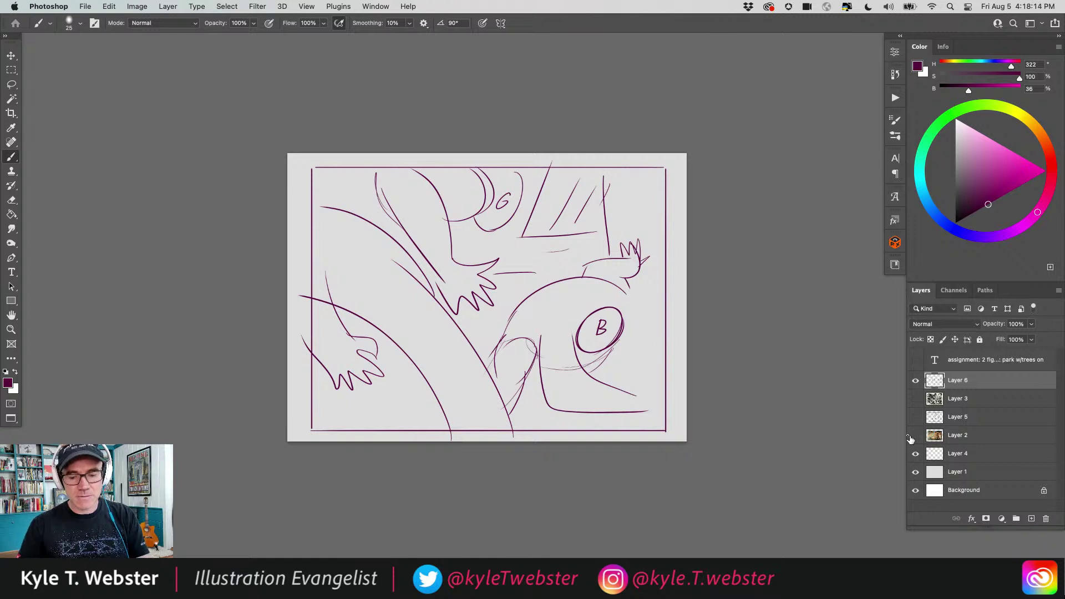
- Redraw the rectangular frame over the sketch on a new layer
{"action": "left_click", "coordinate": [1031, 518]}
{"action": "mouse_move", "coordinate": [665, 167]}
{"action": "left_mouse_down"}
{"action": "mouse_move", "coordinate": [311, 166]}
{"action": "mouse_move", "coordinate": [313, 431]}
{"action": "left_mouse_up"}
{"action": "mouse_move", "coordinate": [667, 170]}
{"action": "left_mouse_down"}
{"action": "mouse_move", "coordinate": [648, 354]}
{"action": "mouse_move", "coordinate": [651, 431]}
{"action": "mouse_move", "coordinate": [664, 431]}
{"action": "mouse_move", "coordinate": [423, 412]}
{"action": "mouse_move", "coordinate": [309, 420]}
{"action": "left_mouse_up"}
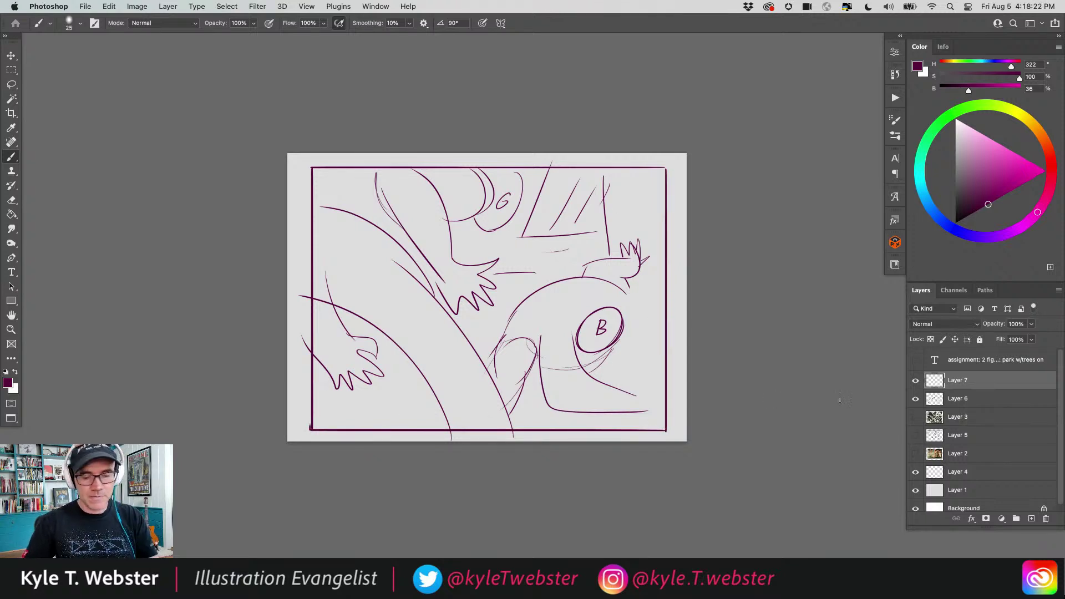
- Hide the sketch on Layer 6 and add an empty layer directly above it, beneath the frame layer
{"action": "left_click", "coordinate": [916, 398]}
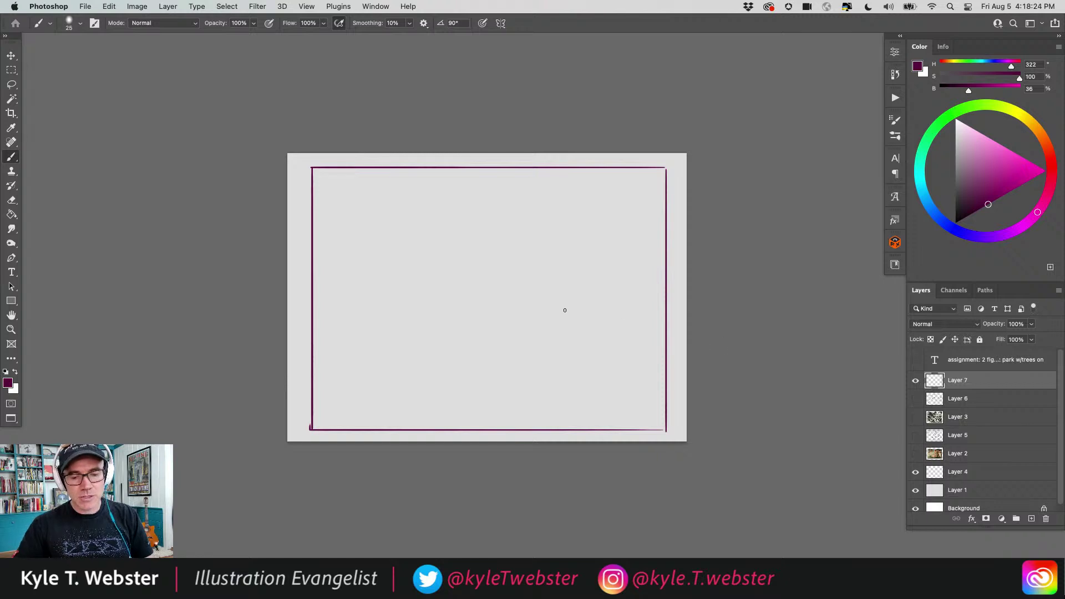
{"action": "left_click", "coordinate": [938, 400]}
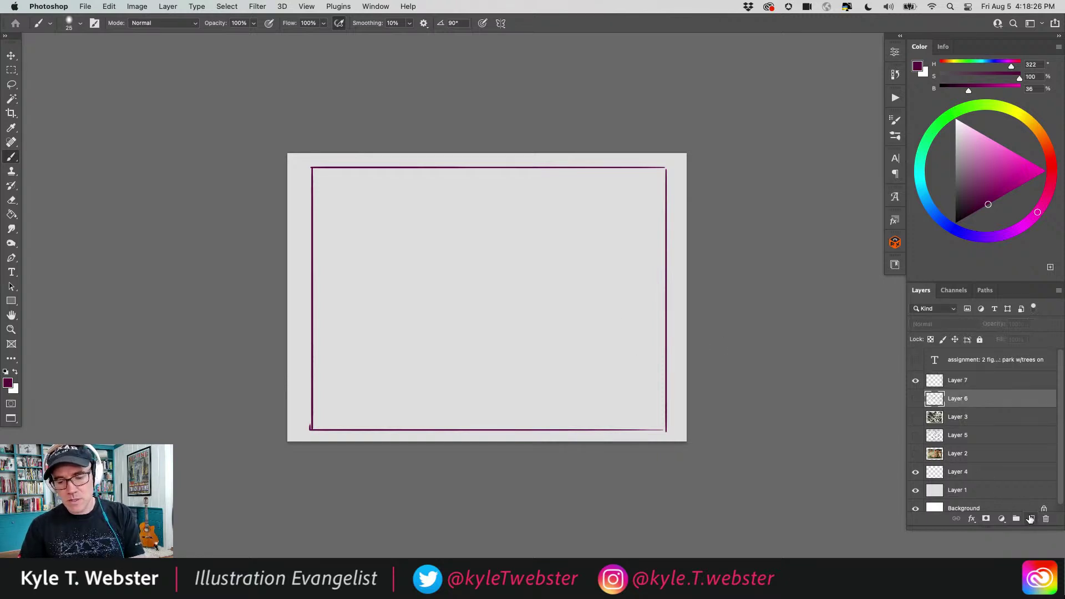
{"action": "left_click", "coordinate": [1031, 519]}
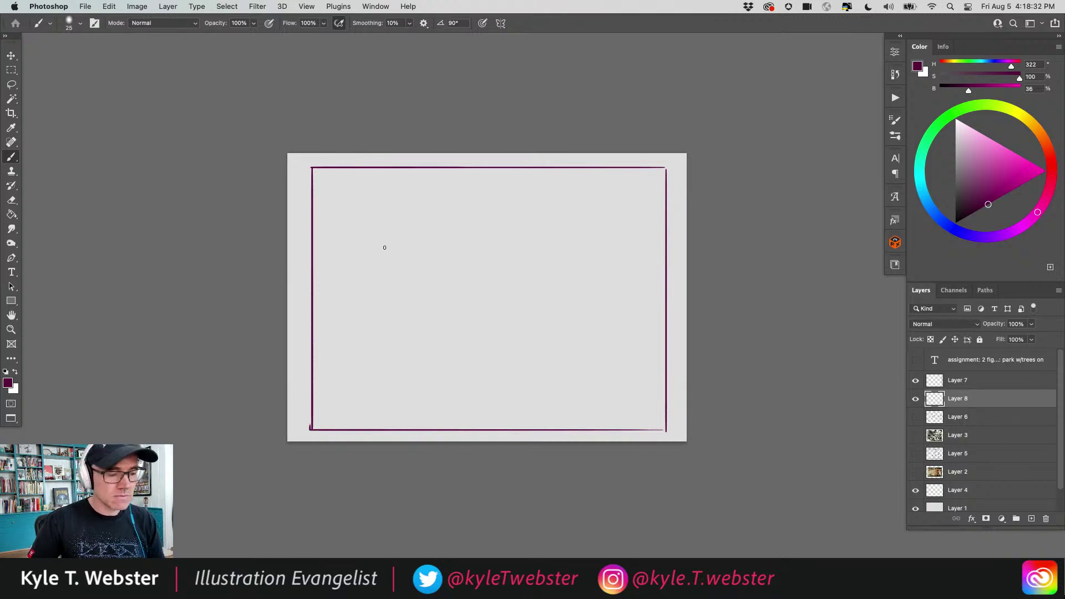
- Sketch two nested arches rising from the frame's lower edge as a figure's widely spread legs
{"action": "mouse_move", "coordinate": [620, 425]}
{"action": "left_mouse_down"}
{"action": "mouse_move", "coordinate": [553, 319]}
{"action": "mouse_move", "coordinate": [481, 283]}
{"action": "mouse_move", "coordinate": [453, 308]}
{"action": "mouse_move", "coordinate": [399, 426]}
{"action": "left_mouse_up"}
{"action": "mouse_move", "coordinate": [375, 348]}
{"action": "left_mouse_down"}
{"action": "mouse_move", "coordinate": [353, 428]}
{"action": "mouse_move", "coordinate": [425, 257]}
{"action": "left_mouse_up"}
{"action": "left_click_drag", "start_coordinate": [654, 420], "coordinate": [549, 236]}
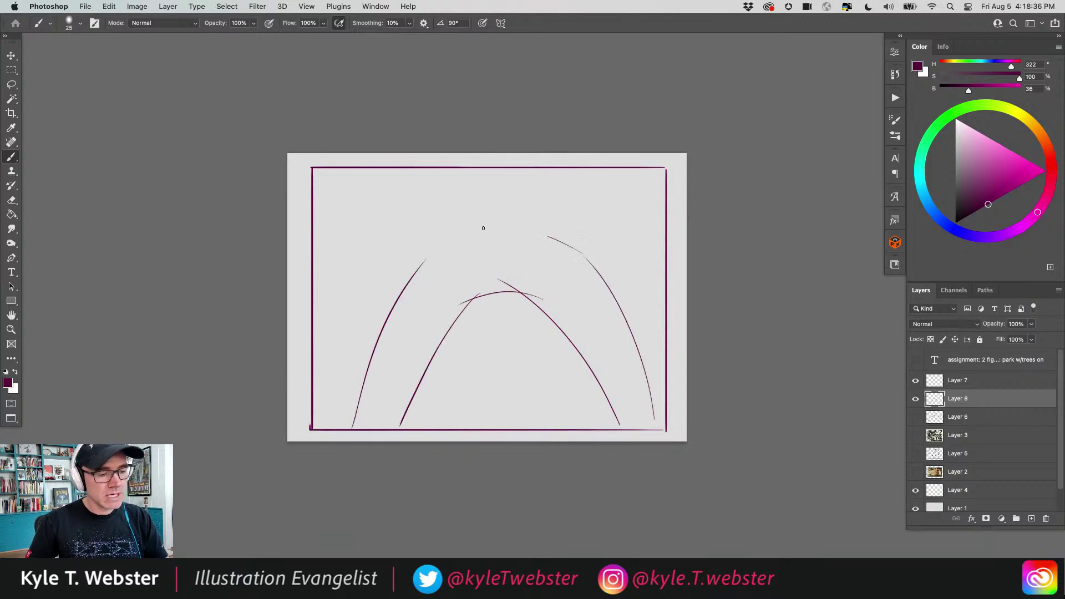
- Sketch the figure's rounded hips and back above the legs, the curved arms at the sides, and two clawed hands between the legs
{"action": "mouse_move", "coordinate": [422, 255]}
{"action": "left_mouse_down"}
{"action": "mouse_move", "coordinate": [577, 254]}
{"action": "mouse_move", "coordinate": [561, 211]}
{"action": "mouse_move", "coordinate": [567, 181]}
{"action": "mouse_move", "coordinate": [433, 194]}
{"action": "mouse_move", "coordinate": [415, 229]}
{"action": "left_mouse_up"}
{"action": "mouse_move", "coordinate": [569, 185]}
{"action": "left_mouse_down"}
{"action": "mouse_move", "coordinate": [612, 243]}
{"action": "mouse_move", "coordinate": [617, 283]}
{"action": "left_mouse_up"}
{"action": "mouse_move", "coordinate": [560, 324]}
{"action": "left_mouse_down"}
{"action": "mouse_move", "coordinate": [533, 370]}
{"action": "mouse_move", "coordinate": [581, 362]}
{"action": "left_mouse_up"}
{"action": "mouse_move", "coordinate": [458, 311]}
{"action": "left_mouse_down"}
{"action": "mouse_move", "coordinate": [491, 383]}
{"action": "mouse_move", "coordinate": [452, 378]}
{"action": "mouse_move", "coordinate": [437, 363]}
{"action": "left_mouse_up"}
{"action": "left_click_drag", "start_coordinate": [395, 299], "coordinate": [428, 181]}
{"action": "left_click_drag", "start_coordinate": [499, 181], "coordinate": [501, 215]}
{"action": "mouse_move", "coordinate": [569, 243]}
{"action": "left_mouse_down"}
{"action": "mouse_move", "coordinate": [481, 225]}
{"action": "mouse_move", "coordinate": [412, 272]}
{"action": "mouse_move", "coordinate": [355, 424]}
{"action": "mouse_move", "coordinate": [503, 298]}
{"action": "mouse_move", "coordinate": [619, 410]}
{"action": "left_mouse_up"}
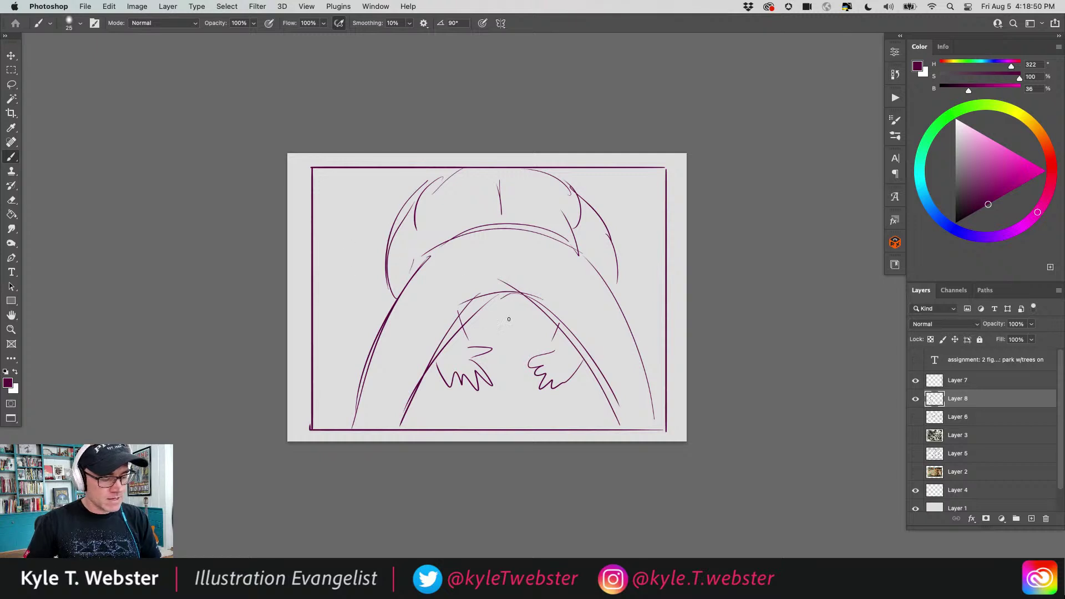
- Sketch a small horned figure between the standing figure's legs, with head and shoulders between the clawed hands and bent legs below
{"action": "mouse_move", "coordinate": [526, 340]}
{"action": "left_mouse_down"}
{"action": "mouse_move", "coordinate": [520, 318]}
{"action": "mouse_move", "coordinate": [502, 320]}
{"action": "mouse_move", "coordinate": [503, 338]}
{"action": "mouse_move", "coordinate": [524, 335]}
{"action": "mouse_move", "coordinate": [510, 356]}
{"action": "mouse_move", "coordinate": [504, 342]}
{"action": "mouse_move", "coordinate": [552, 338]}
{"action": "mouse_move", "coordinate": [487, 340]}
{"action": "left_mouse_up"}
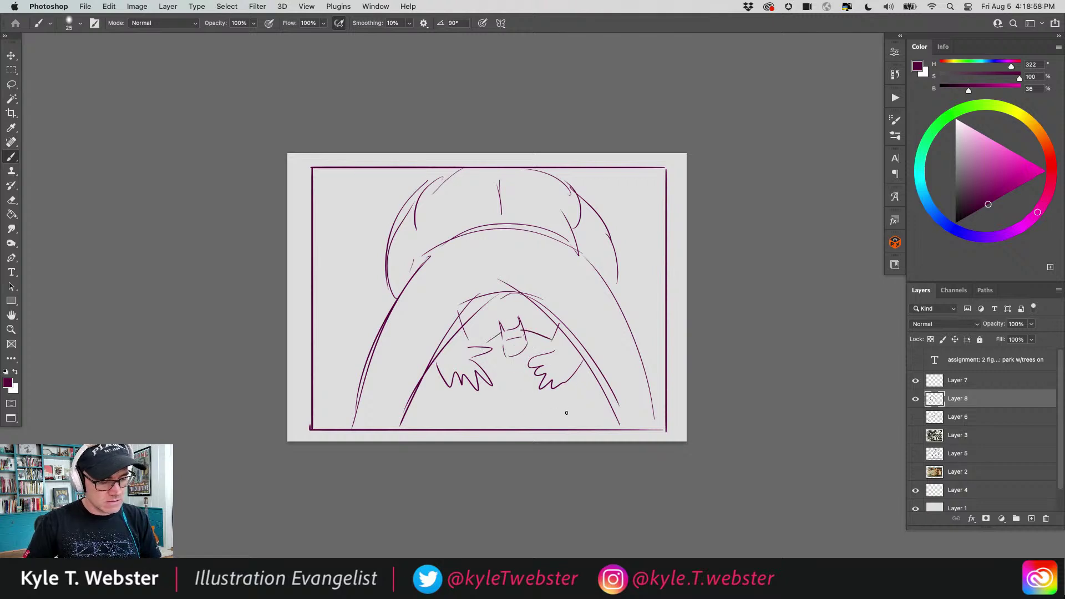
{"action": "left_click_drag", "start_coordinate": [560, 404], "coordinate": [574, 423]}
{"action": "mouse_move", "coordinate": [536, 383]}
{"action": "left_mouse_down"}
{"action": "mouse_move", "coordinate": [519, 395]}
{"action": "mouse_move", "coordinate": [543, 428]}
{"action": "mouse_move", "coordinate": [444, 408]}
{"action": "mouse_move", "coordinate": [476, 433]}
{"action": "left_mouse_up"}
{"action": "left_click_drag", "start_coordinate": [464, 385], "coordinate": [455, 407]}
{"action": "mouse_move", "coordinate": [477, 397]}
{"action": "left_mouse_down"}
{"action": "mouse_move", "coordinate": [469, 406]}
{"action": "mouse_move", "coordinate": [489, 406]}
{"action": "left_mouse_up"}
{"action": "mouse_move", "coordinate": [578, 417]}
{"action": "left_mouse_down"}
{"action": "mouse_move", "coordinate": [588, 402]}
{"action": "mouse_move", "coordinate": [598, 415]}
{"action": "mouse_move", "coordinate": [580, 421]}
{"action": "left_mouse_up"}
{"action": "left_click_drag", "start_coordinate": [438, 416], "coordinate": [420, 420]}
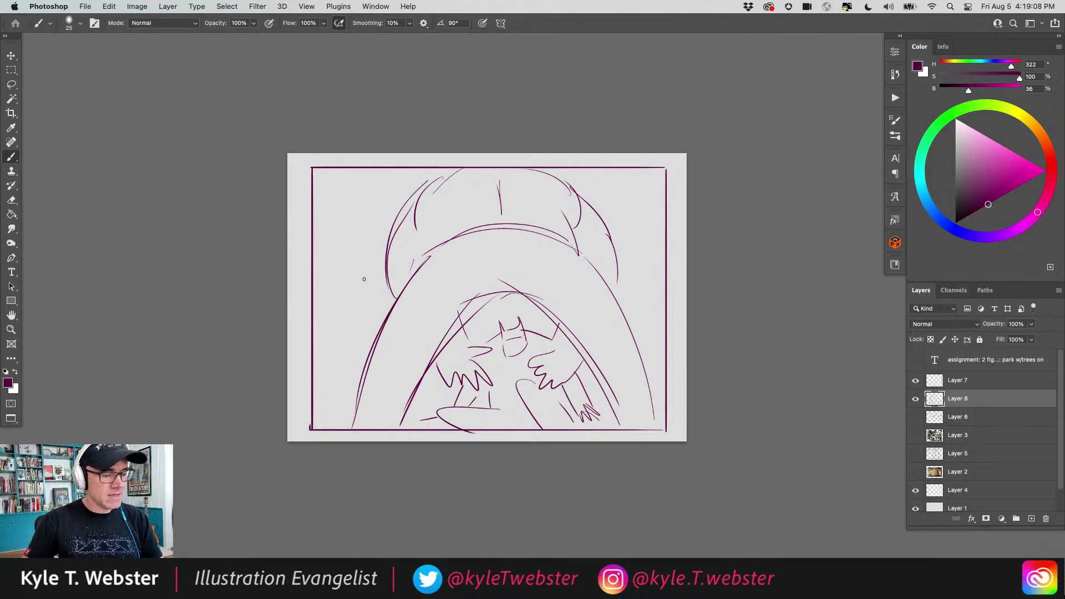
- Sketch jagged branch-like debris beside the standing figure's left arm and curved, crossed lines in the frame's upper-left corner
{"action": "mouse_move", "coordinate": [370, 344]}
{"action": "left_mouse_down"}
{"action": "mouse_move", "coordinate": [359, 304]}
{"action": "mouse_move", "coordinate": [321, 269]}
{"action": "mouse_move", "coordinate": [342, 271]}
{"action": "mouse_move", "coordinate": [331, 241]}
{"action": "mouse_move", "coordinate": [342, 239]}
{"action": "mouse_move", "coordinate": [390, 304]}
{"action": "left_mouse_up"}
{"action": "left_click_drag", "start_coordinate": [354, 253], "coordinate": [380, 280]}
{"action": "mouse_move", "coordinate": [329, 229]}
{"action": "left_mouse_down"}
{"action": "mouse_move", "coordinate": [355, 256]}
{"action": "mouse_move", "coordinate": [365, 244]}
{"action": "left_mouse_up"}
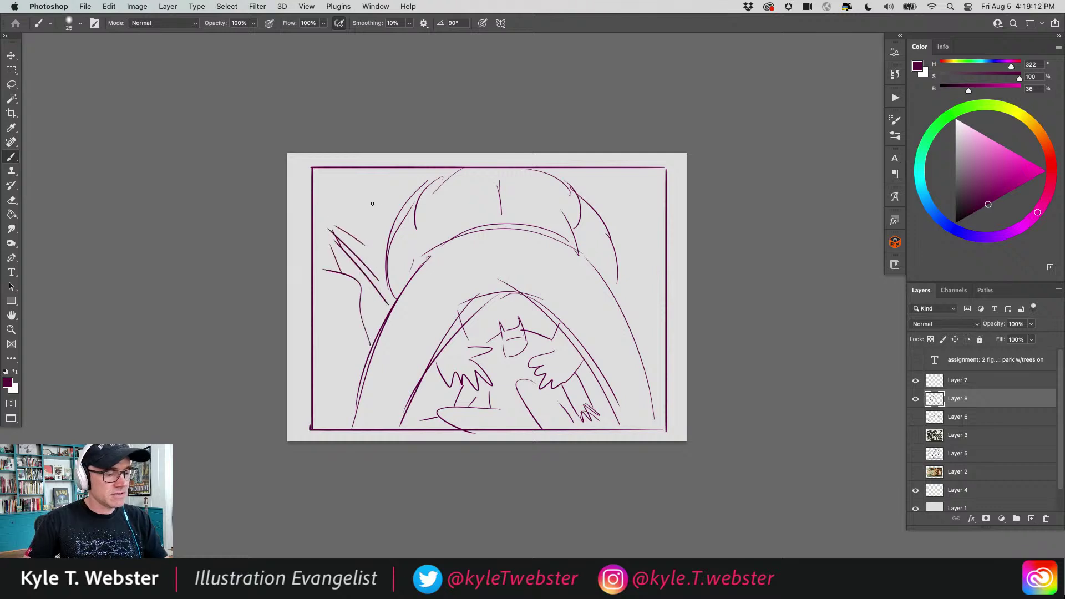
{"action": "mouse_move", "coordinate": [379, 203]}
{"action": "left_mouse_down"}
{"action": "mouse_move", "coordinate": [321, 204]}
{"action": "mouse_move", "coordinate": [387, 173]}
{"action": "left_mouse_up"}
{"action": "mouse_move", "coordinate": [380, 168]}
{"action": "left_mouse_down"}
{"action": "mouse_move", "coordinate": [366, 191]}
{"action": "mouse_move", "coordinate": [323, 189]}
{"action": "left_mouse_up"}
{"action": "left_click_drag", "start_coordinate": [357, 231], "coordinate": [354, 174]}
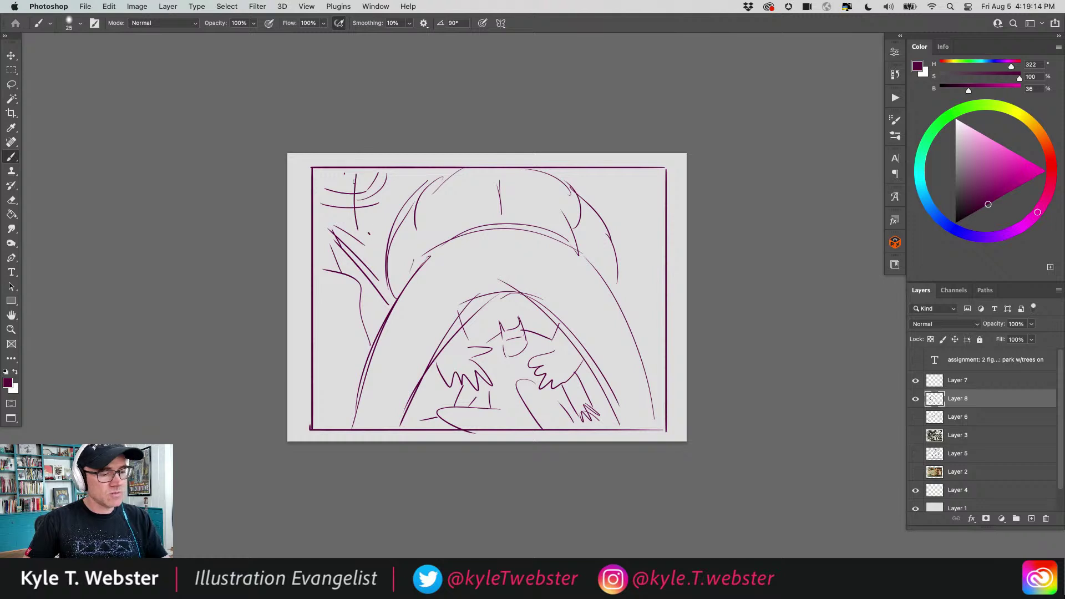
- Add diagonal lines in the frame's upper-right corner and short background strokes beside the standing figure's right arm and leg
{"action": "left_click_drag", "start_coordinate": [600, 170], "coordinate": [636, 238]}
{"action": "mouse_move", "coordinate": [608, 175]}
{"action": "left_mouse_down"}
{"action": "mouse_move", "coordinate": [639, 222]}
{"action": "mouse_move", "coordinate": [663, 214]}
{"action": "left_mouse_up"}
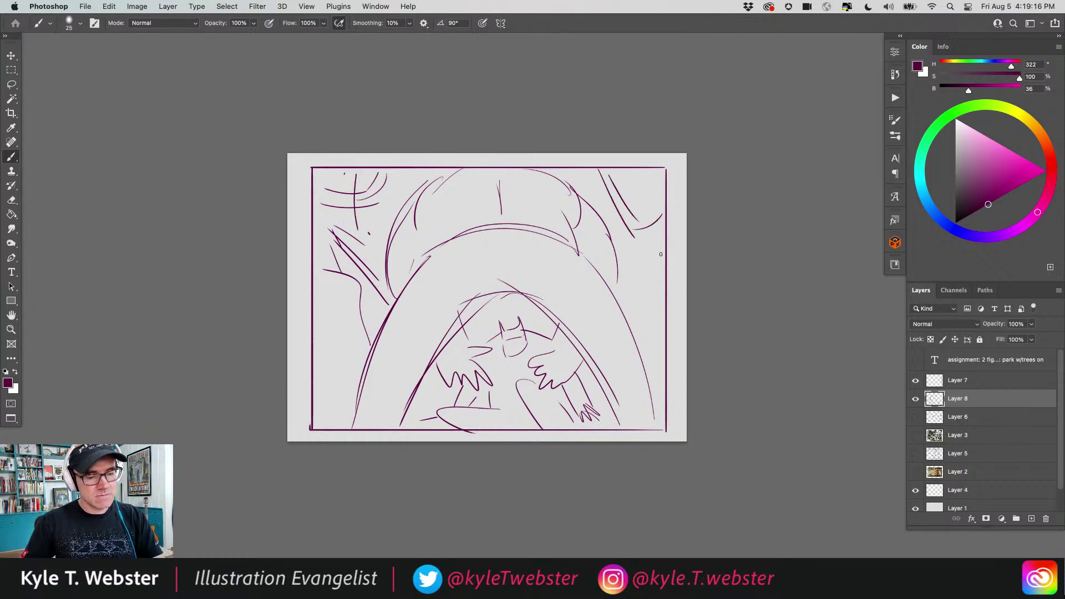
{"action": "left_click_drag", "start_coordinate": [664, 250], "coordinate": [624, 259]}
{"action": "mouse_move", "coordinate": [662, 263]}
{"action": "left_mouse_down"}
{"action": "mouse_move", "coordinate": [623, 269]}
{"action": "mouse_move", "coordinate": [635, 275]}
{"action": "left_mouse_up"}
{"action": "left_click_drag", "start_coordinate": [636, 316], "coordinate": [669, 324]}
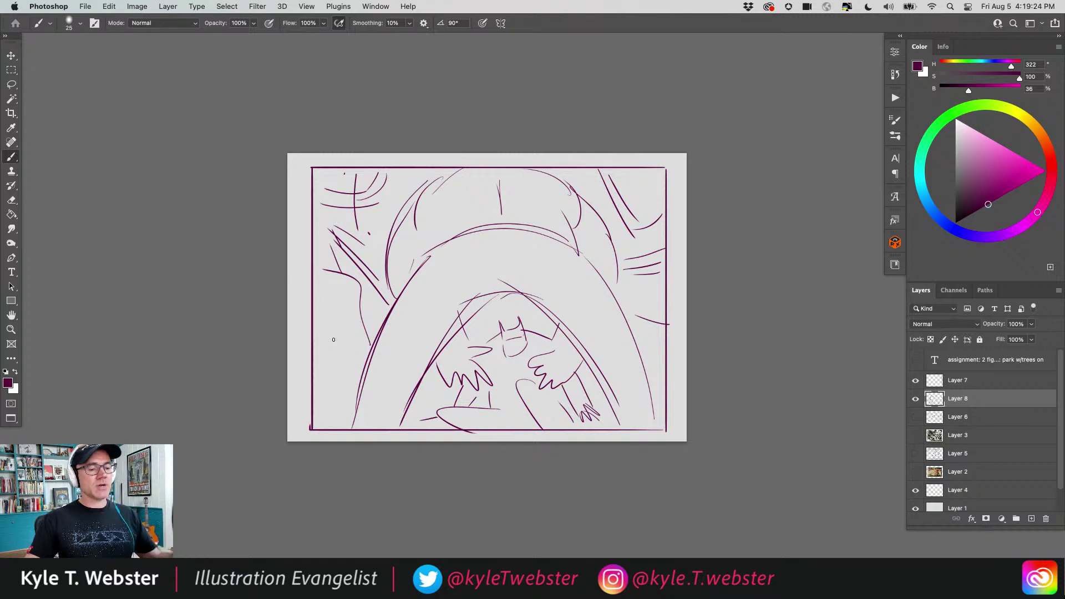
- Reinforce the standing figure's waist, both arm contours and the inner arch of the legs with extra strokes
{"action": "left_click_drag", "start_coordinate": [436, 249], "coordinate": [416, 221]}
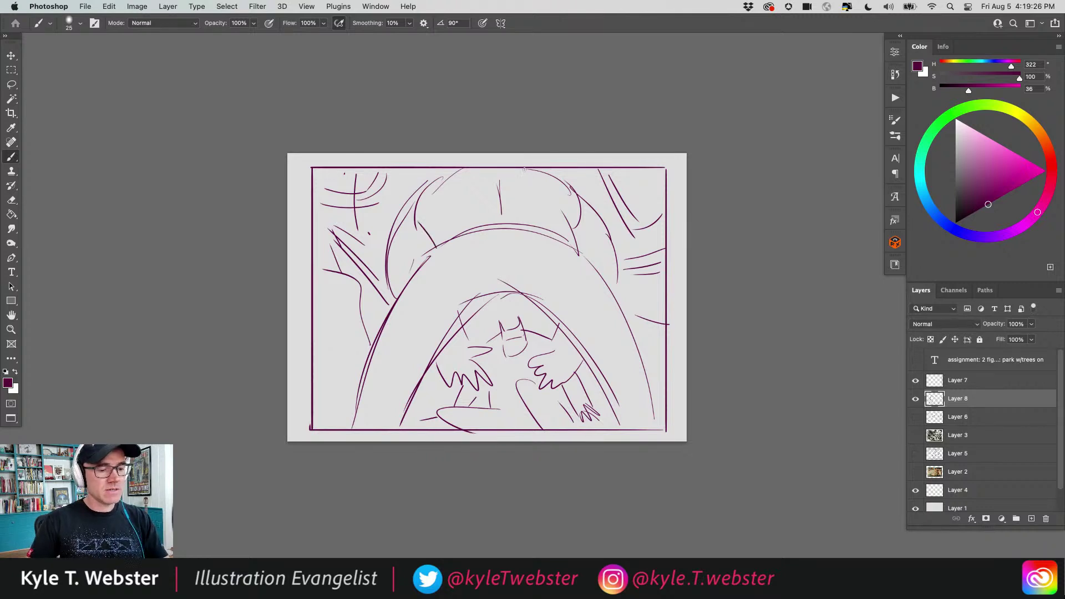
{"action": "left_click_drag", "start_coordinate": [537, 169], "coordinate": [554, 176]}
{"action": "mouse_move", "coordinate": [441, 169]}
{"action": "left_mouse_down"}
{"action": "mouse_move", "coordinate": [399, 216]}
{"action": "mouse_move", "coordinate": [383, 298]}
{"action": "left_mouse_up"}
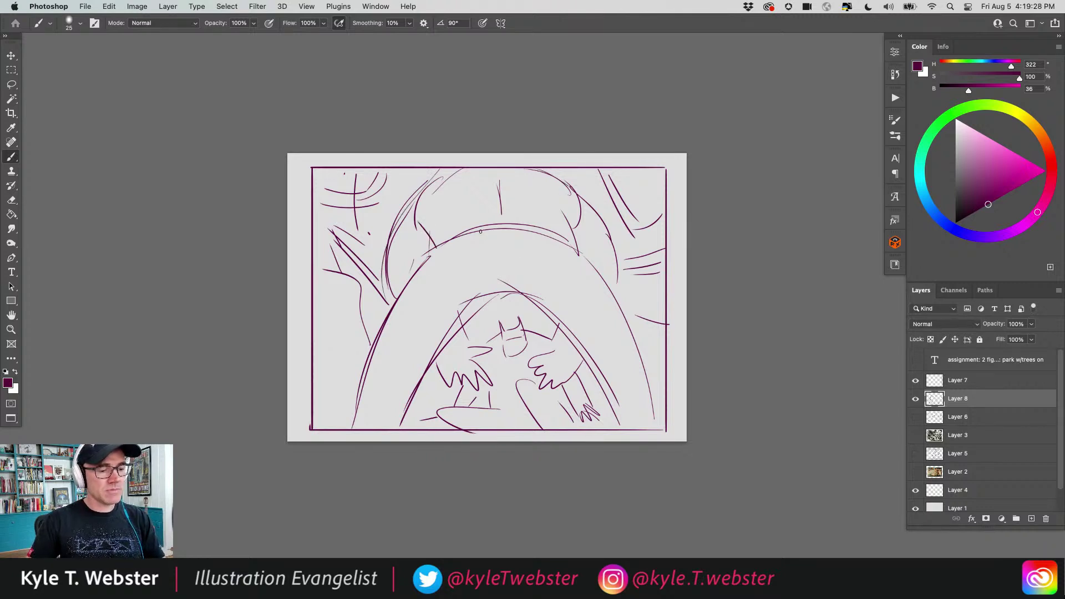
{"action": "mouse_move", "coordinate": [577, 195]}
{"action": "left_mouse_down"}
{"action": "mouse_move", "coordinate": [620, 288]}
{"action": "mouse_move", "coordinate": [628, 336]}
{"action": "left_mouse_up"}
{"action": "mouse_move", "coordinate": [614, 437]}
{"action": "left_mouse_down"}
{"action": "mouse_move", "coordinate": [513, 302]}
{"action": "mouse_move", "coordinate": [463, 297]}
{"action": "left_mouse_up"}
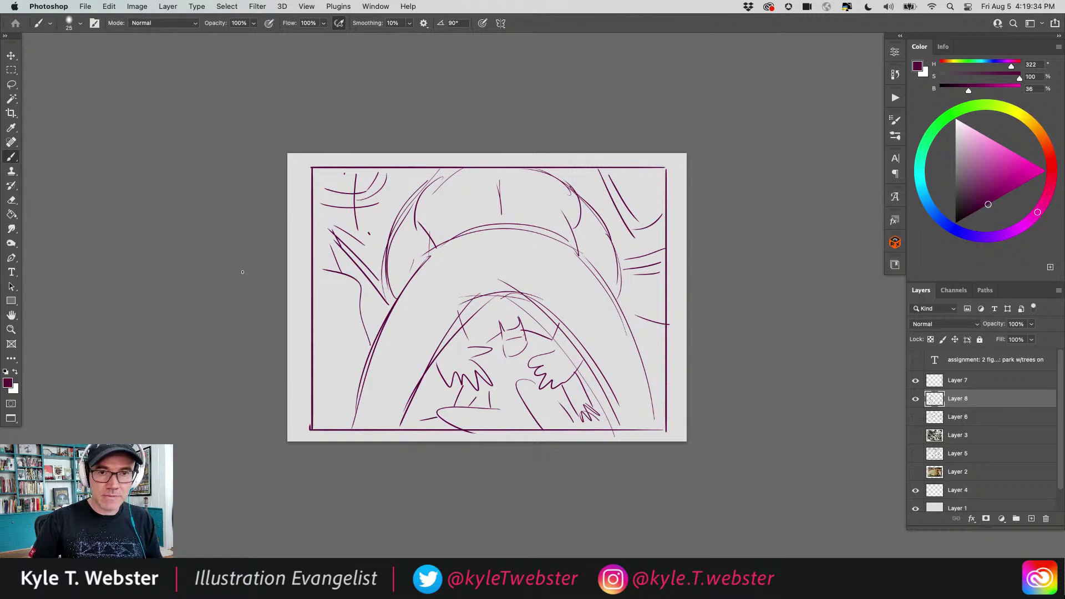
- Scale the sketch on Layer 8 down proportionally to about 91.28% and fit it against the frame's lower-right corner
{"action": "key", "text": "super+t"}
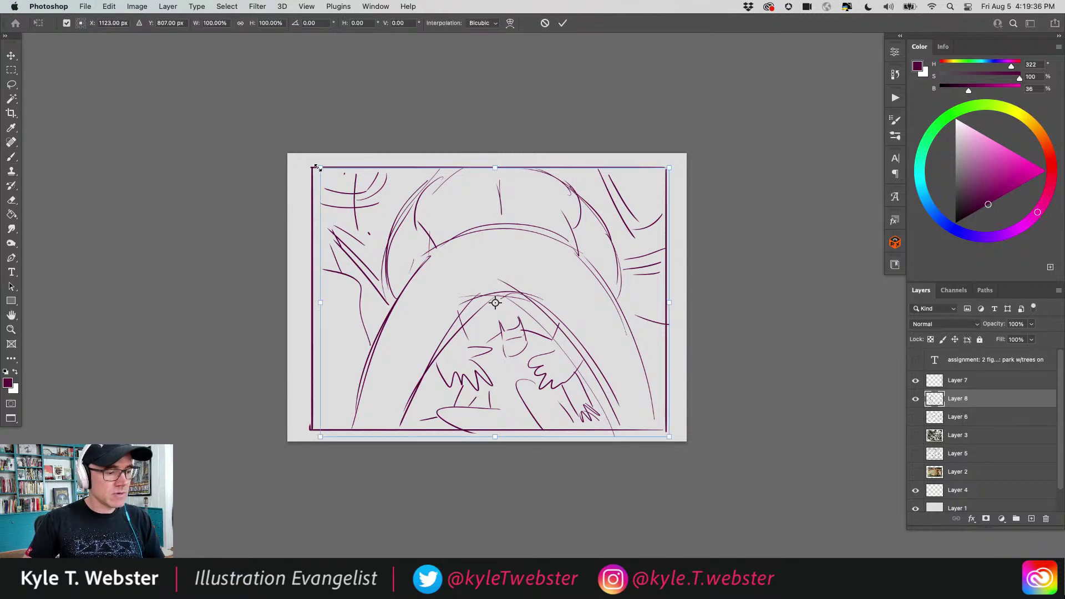
{"action": "mouse_move", "coordinate": [326, 169]}
{"action": "left_mouse_down"}
{"action": "mouse_move", "coordinate": [383, 212]}
{"action": "mouse_move", "coordinate": [348, 176]}
{"action": "left_mouse_up"}
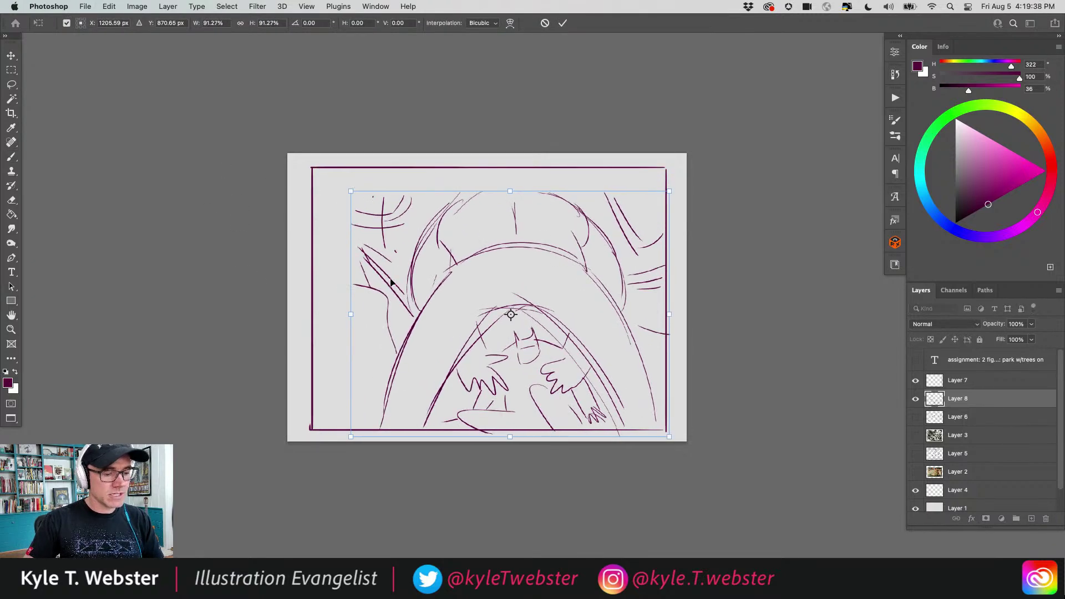
{"action": "left_click_drag", "start_coordinate": [378, 268], "coordinate": [384, 283]}
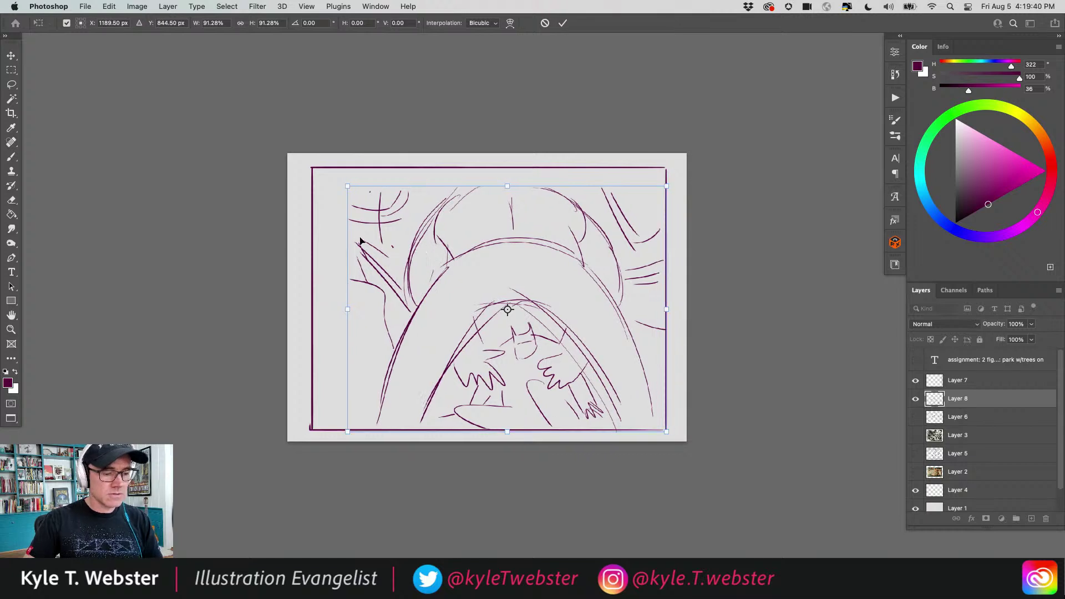
{"action": "key", "text": "Return"}
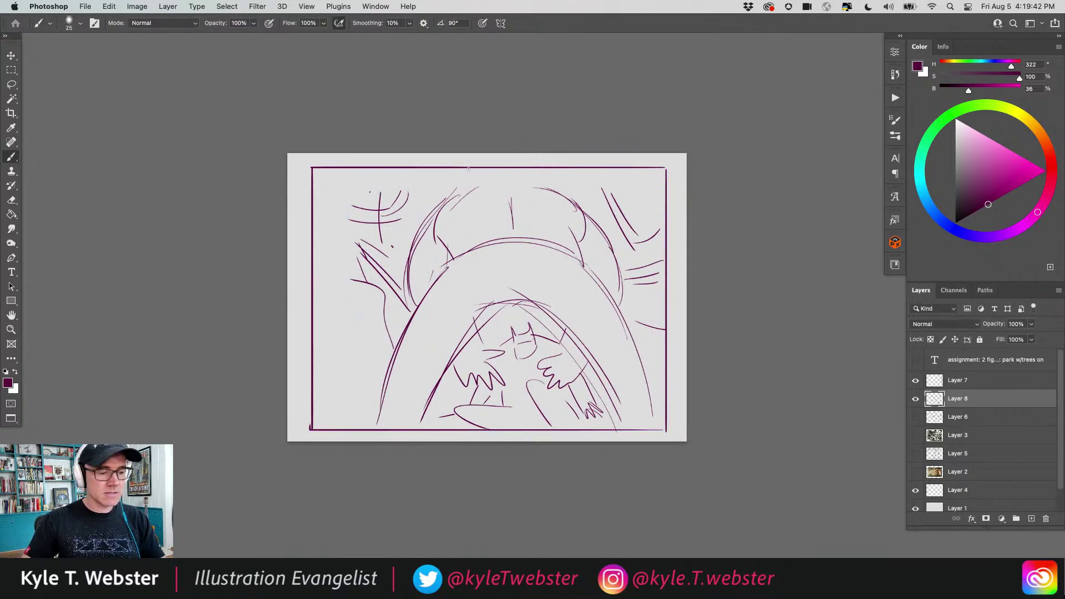
- Extend the figure up to the frame's upper edge with neck lines and restate the back, arms and right leg contours
{"action": "mouse_move", "coordinate": [484, 192]}
{"action": "left_mouse_down"}
{"action": "mouse_move", "coordinate": [538, 188]}
{"action": "mouse_move", "coordinate": [484, 192]}
{"action": "mouse_move", "coordinate": [526, 185]}
{"action": "mouse_move", "coordinate": [597, 233]}
{"action": "left_mouse_up"}
{"action": "left_click_drag", "start_coordinate": [587, 214], "coordinate": [616, 283]}
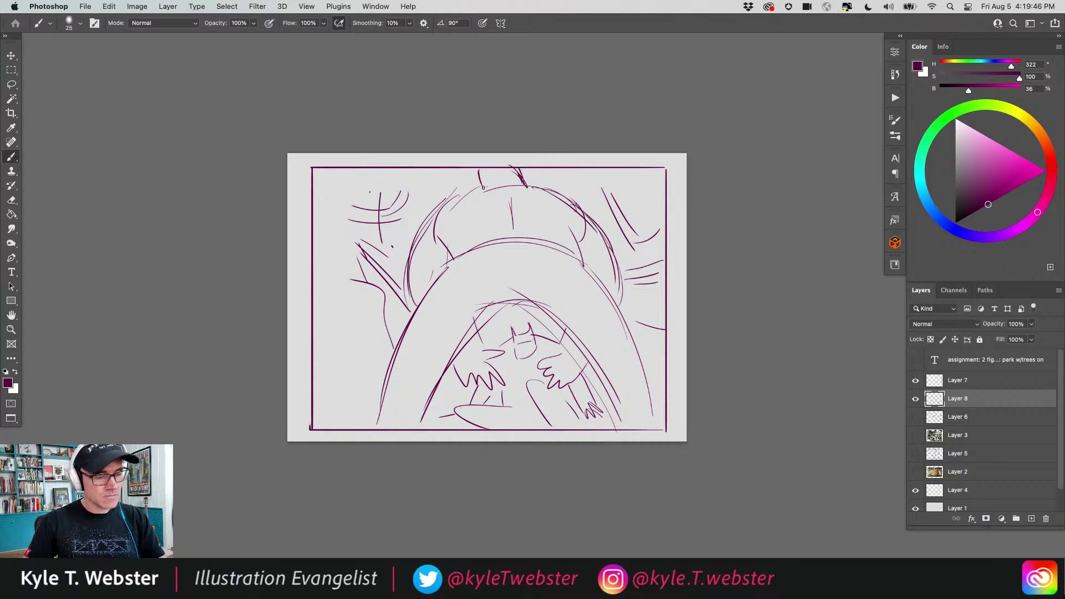
{"action": "left_click_drag", "start_coordinate": [484, 188], "coordinate": [414, 292]}
{"action": "left_click_drag", "start_coordinate": [463, 255], "coordinate": [435, 288]}
{"action": "left_click_drag", "start_coordinate": [586, 257], "coordinate": [655, 422]}
{"action": "left_click_drag", "start_coordinate": [554, 331], "coordinate": [633, 426]}
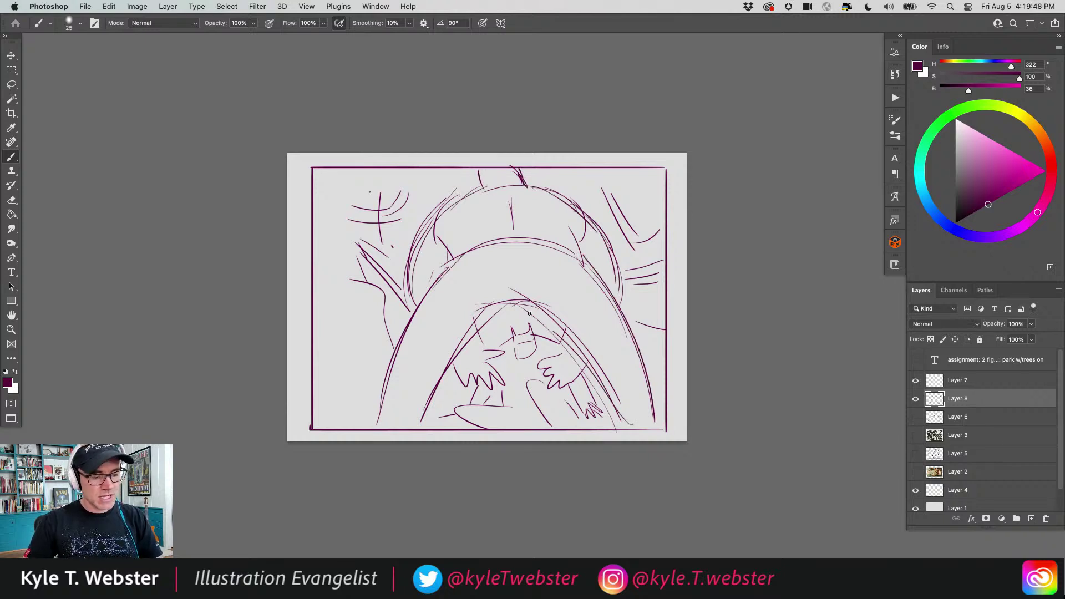
- Restate the inner and outer contours of both legs, undoing the misplaced diagonal stroke across the inner arch
{"action": "mouse_move", "coordinate": [529, 314]}
{"action": "left_mouse_down"}
{"action": "mouse_move", "coordinate": [552, 330]}
{"action": "mouse_move", "coordinate": [531, 312]}
{"action": "left_mouse_up"}
{"action": "mouse_move", "coordinate": [531, 313]}
{"action": "left_mouse_down"}
{"action": "mouse_move", "coordinate": [435, 421]}
{"action": "mouse_move", "coordinate": [519, 340]}
{"action": "left_mouse_up"}
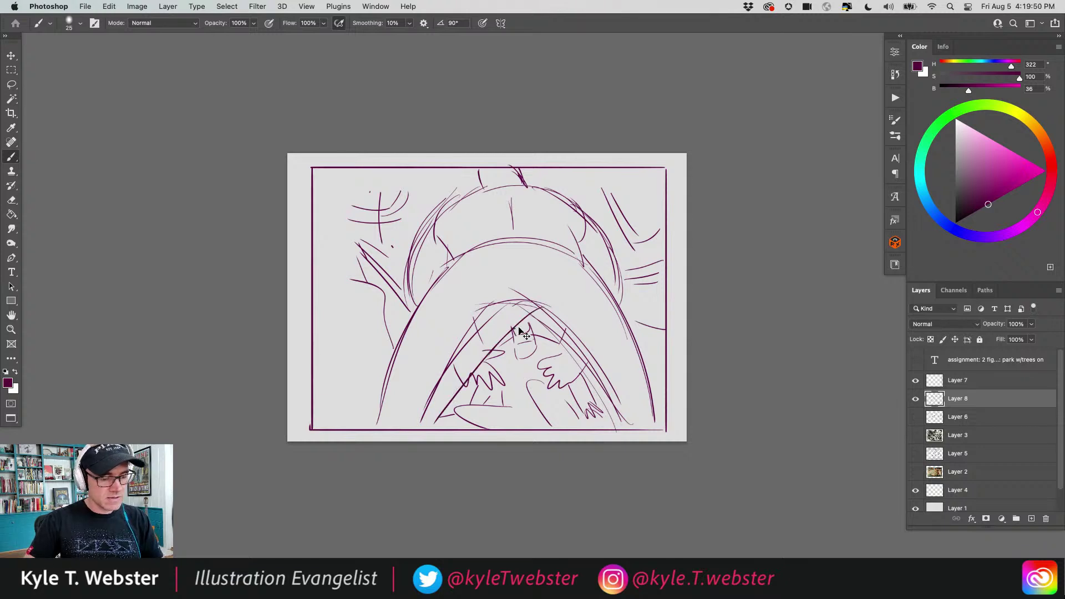
{"action": "key", "text": "super+z"}
{"action": "left_click_drag", "start_coordinate": [543, 304], "coordinate": [627, 430]}
{"action": "left_click_drag", "start_coordinate": [638, 361], "coordinate": [668, 427]}
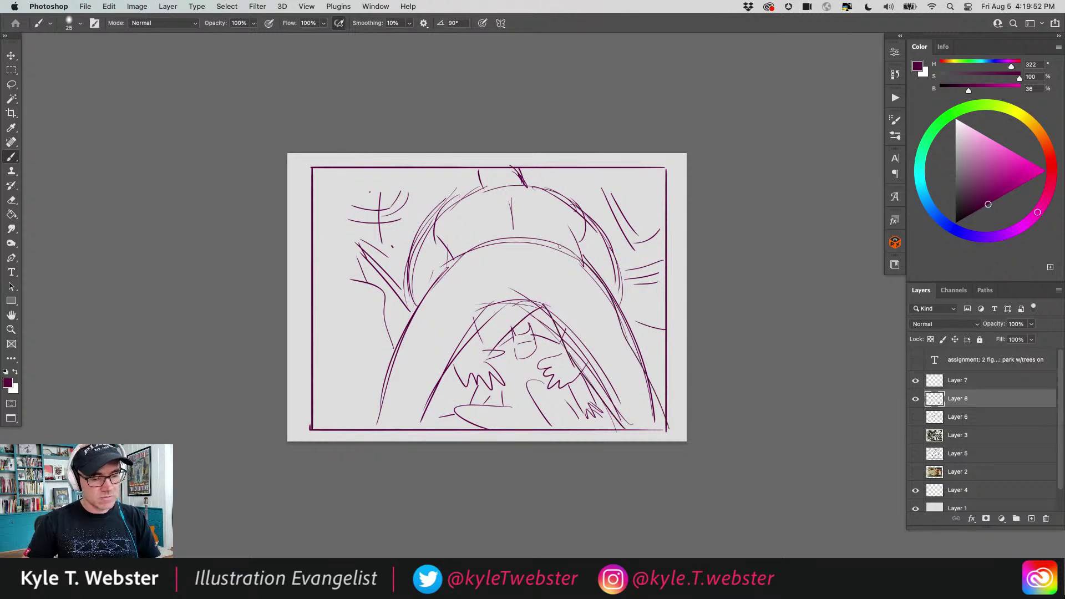
{"action": "mouse_move", "coordinate": [582, 262]}
{"action": "left_mouse_down"}
{"action": "mouse_move", "coordinate": [460, 248]}
{"action": "mouse_move", "coordinate": [400, 386]}
{"action": "left_mouse_up"}
{"action": "left_click_drag", "start_coordinate": [497, 299], "coordinate": [427, 422]}
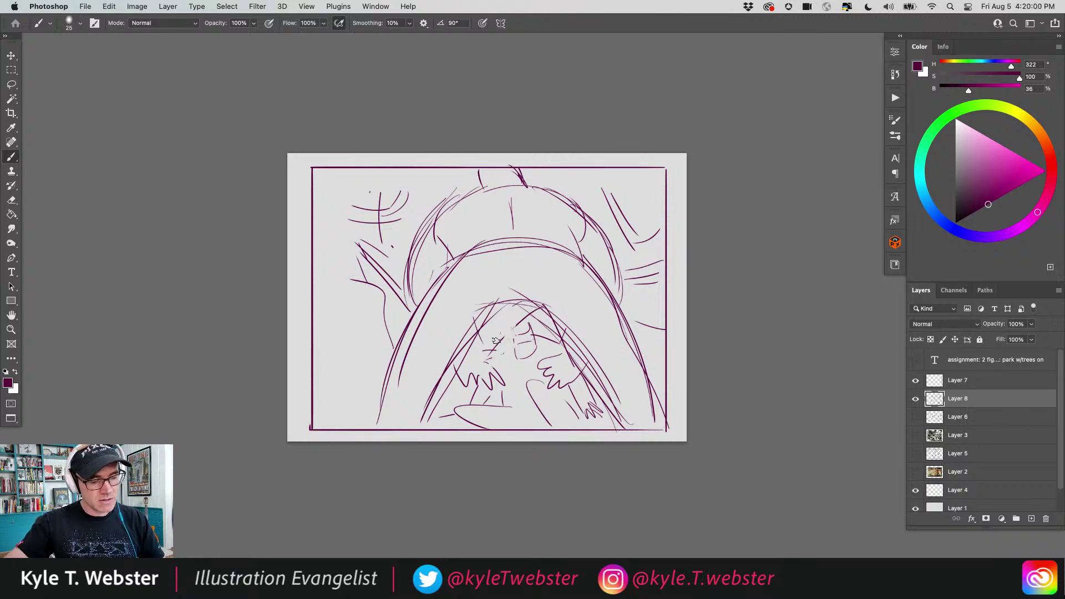
- Erase the small figure, the clawed hands, the inner arch and the crease lines on the standing figure's back
{"action": "mouse_move", "coordinate": [502, 340]}
{"action": "left_mouse_down"}
{"action": "mouse_move", "coordinate": [455, 370]}
{"action": "mouse_move", "coordinate": [522, 285]}
{"action": "mouse_move", "coordinate": [480, 305]}
{"action": "mouse_move", "coordinate": [425, 392]}
{"action": "mouse_move", "coordinate": [506, 345]}
{"action": "mouse_move", "coordinate": [532, 352]}
{"action": "mouse_move", "coordinate": [548, 340]}
{"action": "mouse_move", "coordinate": [536, 314]}
{"action": "mouse_move", "coordinate": [559, 335]}
{"action": "mouse_move", "coordinate": [544, 343]}
{"action": "mouse_move", "coordinate": [558, 386]}
{"action": "mouse_move", "coordinate": [527, 358]}
{"action": "mouse_move", "coordinate": [496, 385]}
{"action": "mouse_move", "coordinate": [508, 372]}
{"action": "mouse_move", "coordinate": [507, 398]}
{"action": "mouse_move", "coordinate": [566, 400]}
{"action": "mouse_move", "coordinate": [581, 420]}
{"action": "mouse_move", "coordinate": [524, 418]}
{"action": "mouse_move", "coordinate": [568, 382]}
{"action": "left_mouse_up"}
{"action": "mouse_move", "coordinate": [513, 284]}
{"action": "left_mouse_down"}
{"action": "mouse_move", "coordinate": [427, 418]}
{"action": "mouse_move", "coordinate": [568, 337]}
{"action": "mouse_move", "coordinate": [593, 354]}
{"action": "mouse_move", "coordinate": [486, 250]}
{"action": "mouse_move", "coordinate": [531, 243]}
{"action": "mouse_move", "coordinate": [490, 245]}
{"action": "left_mouse_up"}
{"action": "mouse_move", "coordinate": [560, 222]}
{"action": "left_mouse_down"}
{"action": "mouse_move", "coordinate": [576, 253]}
{"action": "mouse_move", "coordinate": [565, 225]}
{"action": "left_mouse_up"}
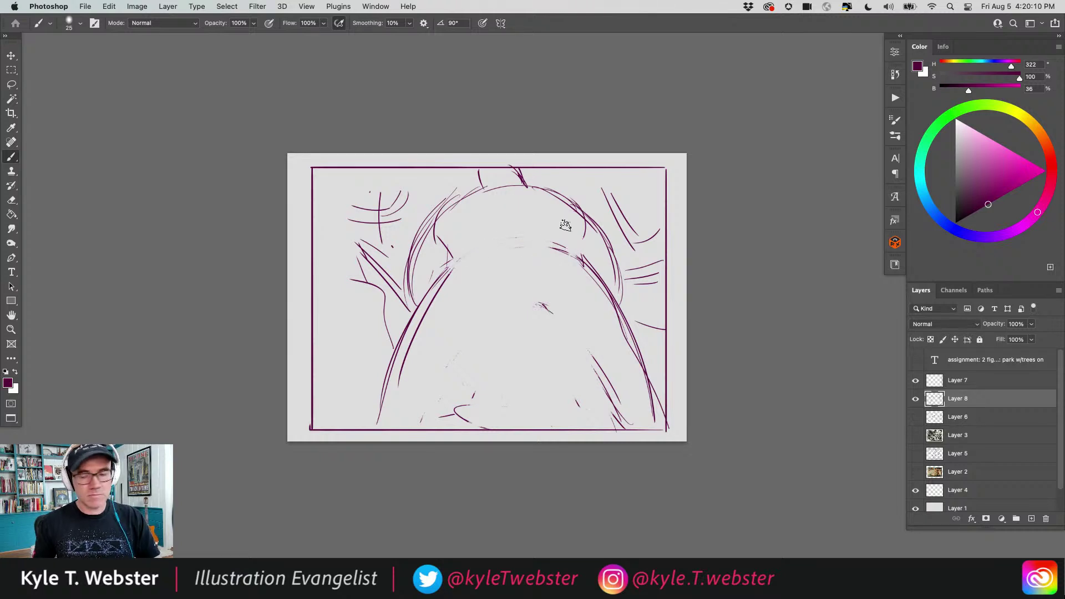
- Redraw the standing figure with a curved off-centre spine, a tilted angular gap between the legs and a bent right arm swung outward
{"action": "mouse_move", "coordinate": [521, 189]}
{"action": "left_mouse_down"}
{"action": "mouse_move", "coordinate": [541, 236]}
{"action": "mouse_move", "coordinate": [586, 221]}
{"action": "left_mouse_up"}
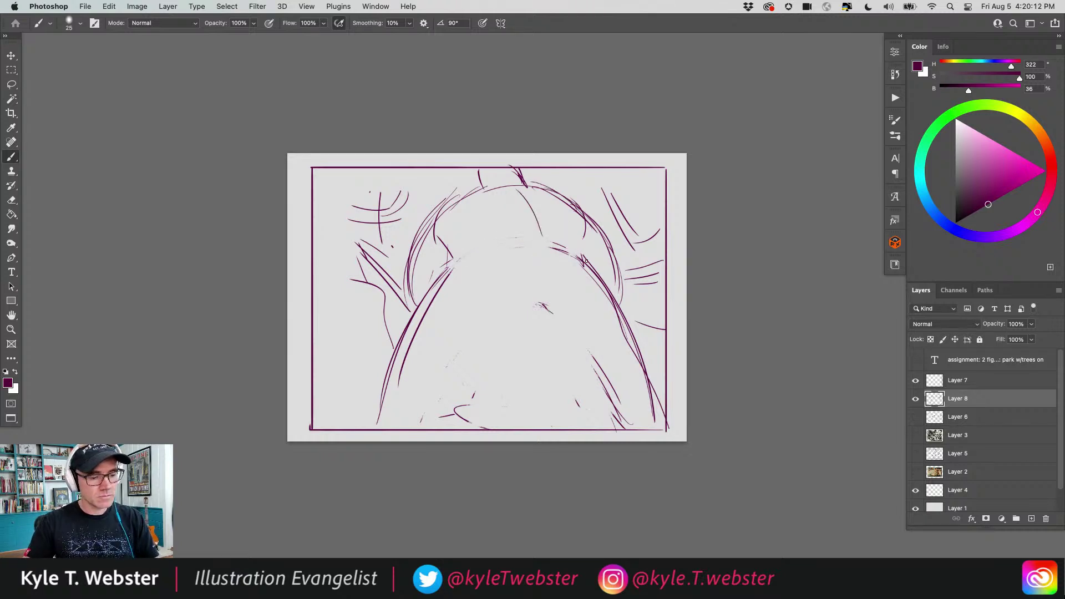
{"action": "mouse_move", "coordinate": [596, 269]}
{"action": "left_mouse_down"}
{"action": "mouse_move", "coordinate": [482, 257]}
{"action": "mouse_move", "coordinate": [453, 282]}
{"action": "mouse_move", "coordinate": [379, 432]}
{"action": "mouse_move", "coordinate": [543, 310]}
{"action": "mouse_move", "coordinate": [485, 326]}
{"action": "mouse_move", "coordinate": [579, 358]}
{"action": "mouse_move", "coordinate": [635, 432]}
{"action": "mouse_move", "coordinate": [627, 351]}
{"action": "mouse_move", "coordinate": [591, 263]}
{"action": "mouse_move", "coordinate": [555, 244]}
{"action": "left_mouse_up"}
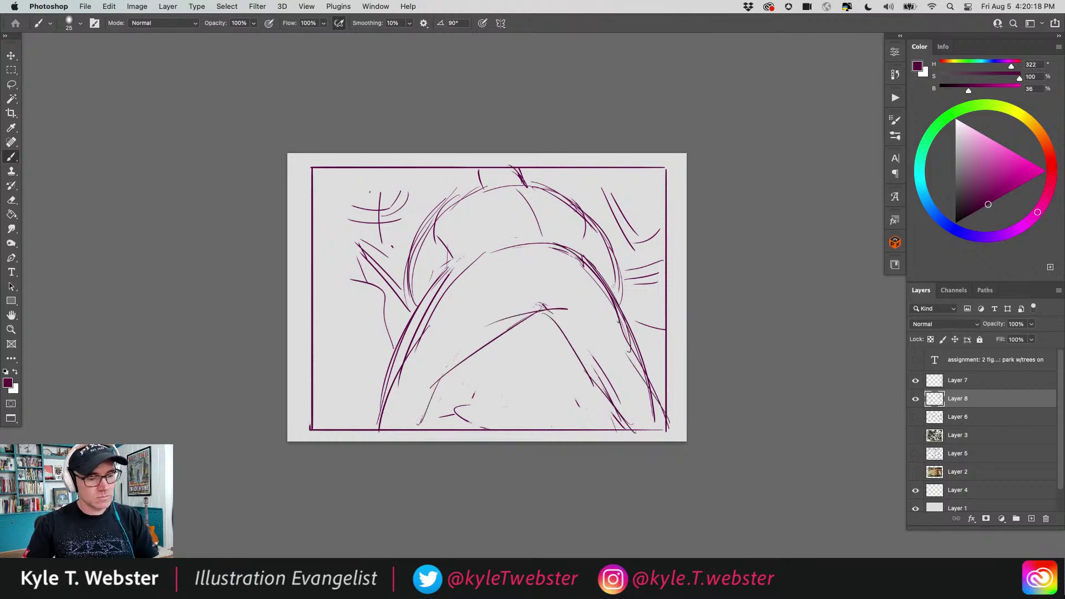
{"action": "mouse_move", "coordinate": [557, 194]}
{"action": "left_mouse_down"}
{"action": "mouse_move", "coordinate": [602, 195]}
{"action": "mouse_move", "coordinate": [618, 213]}
{"action": "mouse_move", "coordinate": [610, 259]}
{"action": "mouse_move", "coordinate": [629, 240]}
{"action": "mouse_move", "coordinate": [603, 275]}
{"action": "mouse_move", "coordinate": [631, 214]}
{"action": "left_mouse_up"}
{"action": "left_click_drag", "start_coordinate": [603, 229], "coordinate": [586, 236]}
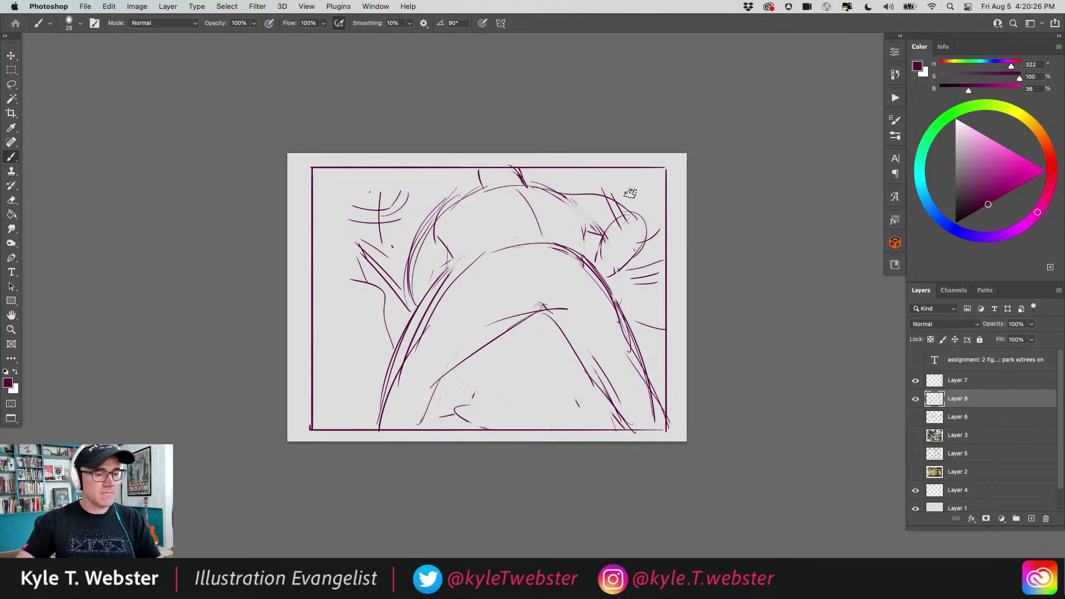
- Sketch an open hand reaching into the gap between the legs, and restate the left arm and the neck lines
{"action": "mouse_move", "coordinate": [477, 350]}
{"action": "left_mouse_down"}
{"action": "mouse_move", "coordinate": [521, 360]}
{"action": "mouse_move", "coordinate": [524, 392]}
{"action": "mouse_move", "coordinate": [519, 401]}
{"action": "mouse_move", "coordinate": [447, 374]}
{"action": "left_mouse_up"}
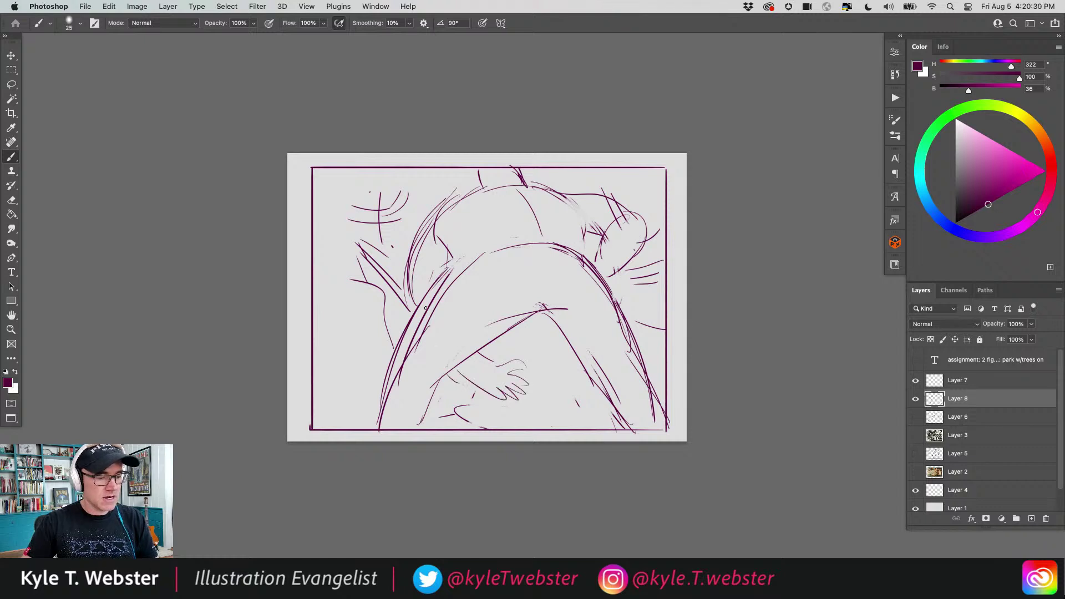
{"action": "left_click_drag", "start_coordinate": [412, 317], "coordinate": [425, 234]}
{"action": "left_click_drag", "start_coordinate": [421, 288], "coordinate": [444, 214]}
{"action": "mouse_move", "coordinate": [508, 179]}
{"action": "left_mouse_down"}
{"action": "mouse_move", "coordinate": [512, 169]}
{"action": "mouse_move", "coordinate": [469, 188]}
{"action": "left_mouse_up"}
- Lasso the debris and curved lines in the upper-left background, delete them and clear the selection
{"action": "key", "text": "l"}
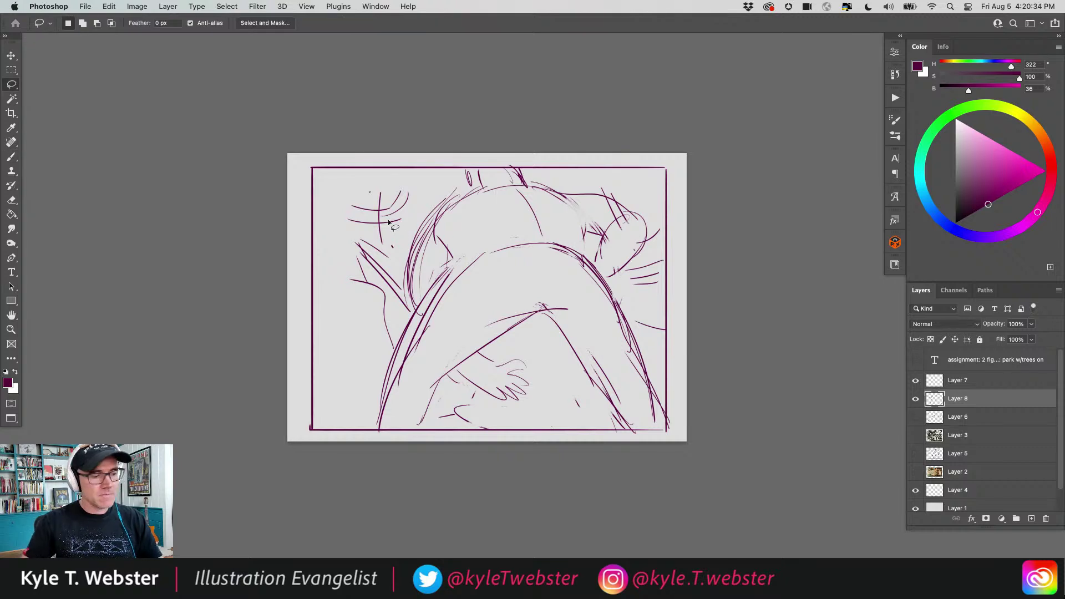
{"action": "mouse_move", "coordinate": [337, 192]}
{"action": "left_mouse_down"}
{"action": "mouse_move", "coordinate": [333, 286]}
{"action": "mouse_move", "coordinate": [399, 297]}
{"action": "mouse_move", "coordinate": [329, 176]}
{"action": "left_mouse_up"}
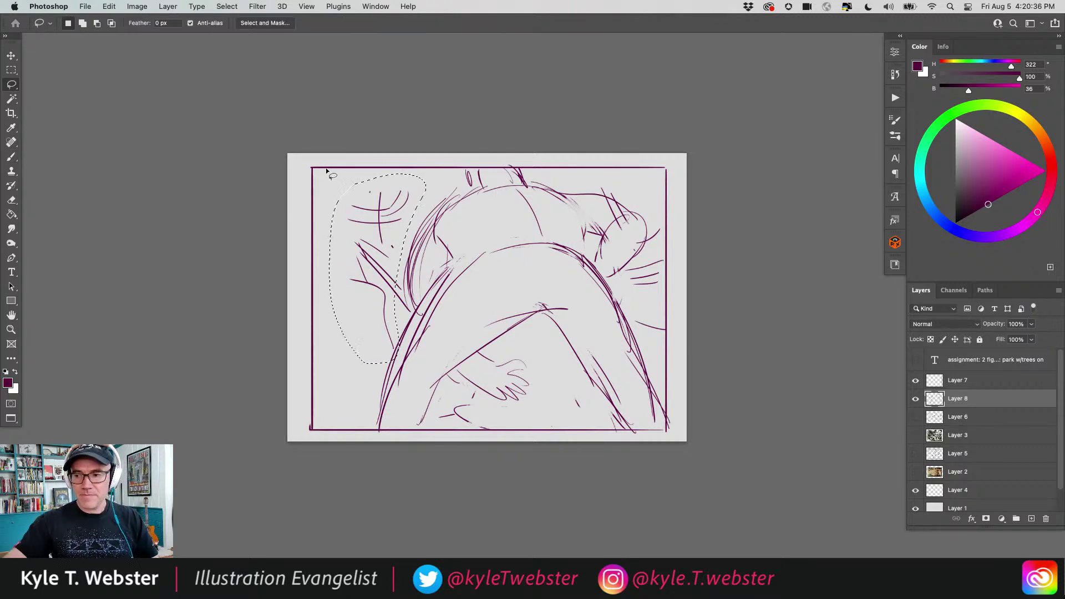
{"action": "key", "text": "Delete"}
{"action": "key", "text": "b"}
{"action": "key", "text": "ctrl+d"}
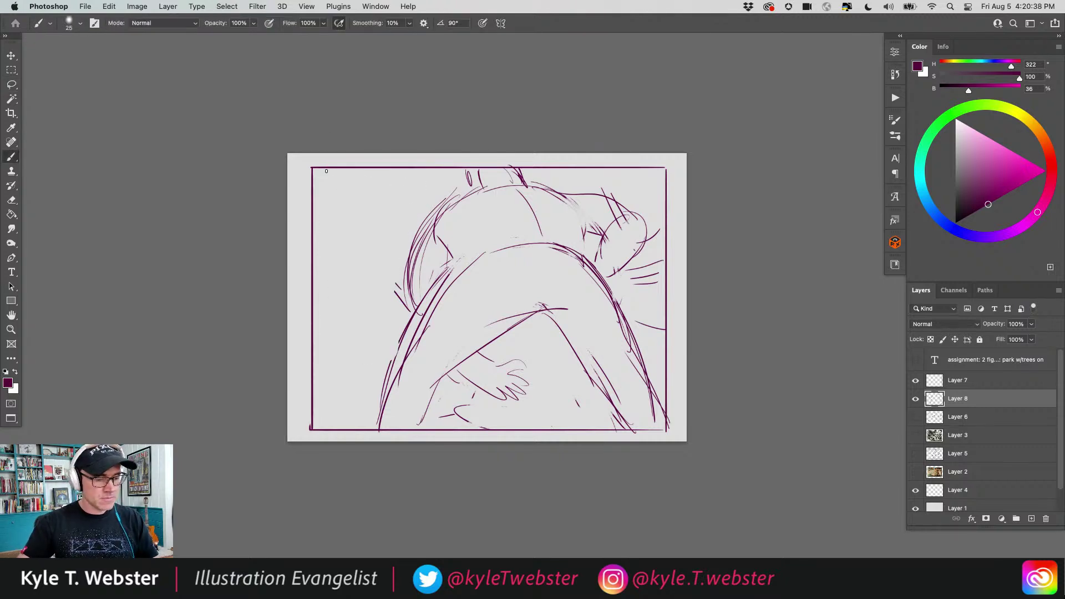
- Restate the left leg's contour and sketch a reclining horned figure with shoulders, body and a clawed hand between the legs
{"action": "left_click_drag", "start_coordinate": [425, 309], "coordinate": [390, 405]}
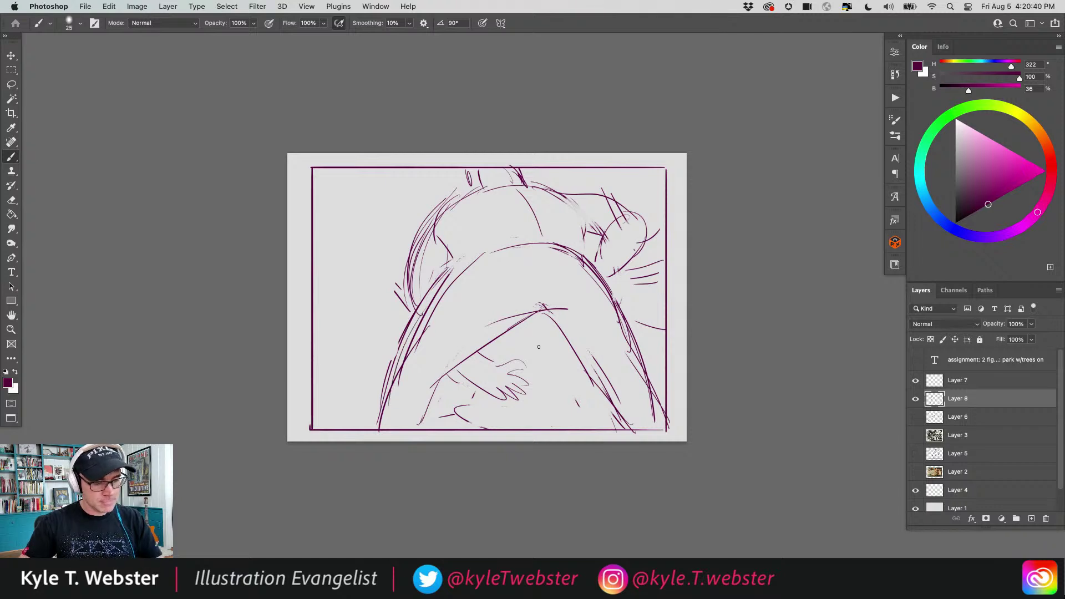
{"action": "mouse_move", "coordinate": [561, 362]}
{"action": "left_mouse_down"}
{"action": "mouse_move", "coordinate": [546, 358]}
{"action": "mouse_move", "coordinate": [567, 376]}
{"action": "mouse_move", "coordinate": [558, 343]}
{"action": "mouse_move", "coordinate": [550, 357]}
{"action": "mouse_move", "coordinate": [575, 366]}
{"action": "mouse_move", "coordinate": [594, 425]}
{"action": "mouse_move", "coordinate": [510, 429]}
{"action": "mouse_move", "coordinate": [590, 427]}
{"action": "left_mouse_up"}
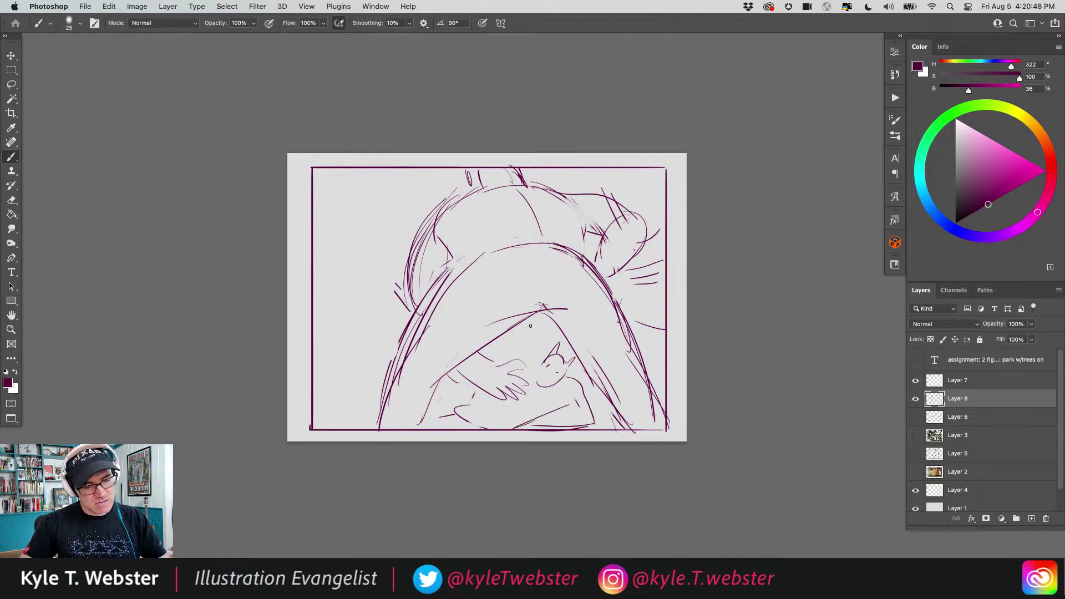
{"action": "mouse_move", "coordinate": [539, 361]}
{"action": "left_mouse_down"}
{"action": "mouse_move", "coordinate": [502, 356]}
{"action": "mouse_move", "coordinate": [454, 391]}
{"action": "mouse_move", "coordinate": [474, 408]}
{"action": "mouse_move", "coordinate": [464, 392]}
{"action": "left_mouse_up"}
{"action": "left_click_drag", "start_coordinate": [561, 400], "coordinate": [551, 409]}
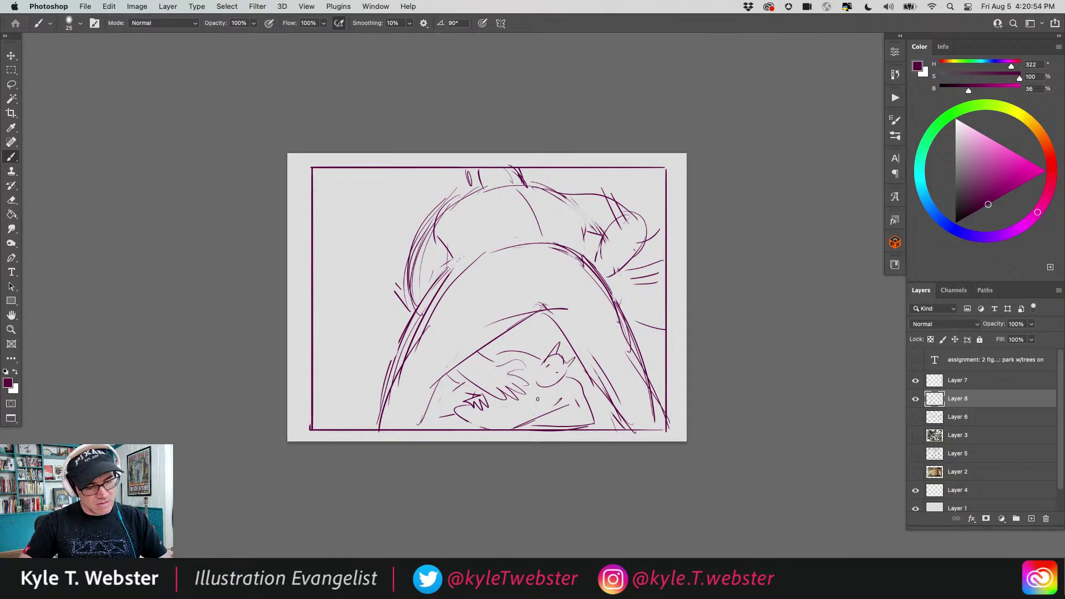
- Sketch the reclining figure's bent leg and foot emerging behind the left leg, with short accent strokes around them
{"action": "left_click_drag", "start_coordinate": [403, 332], "coordinate": [340, 420]}
{"action": "left_click_drag", "start_coordinate": [453, 392], "coordinate": [467, 382]}
{"action": "mouse_move", "coordinate": [321, 400]}
{"action": "left_mouse_down"}
{"action": "mouse_move", "coordinate": [384, 376]}
{"action": "mouse_move", "coordinate": [339, 404]}
{"action": "left_mouse_up"}
{"action": "left_click_drag", "start_coordinate": [339, 401], "coordinate": [323, 410]}
{"action": "left_click_drag", "start_coordinate": [333, 357], "coordinate": [344, 369]}
{"action": "left_click_drag", "start_coordinate": [340, 330], "coordinate": [356, 339]}
{"action": "left_click_drag", "start_coordinate": [330, 331], "coordinate": [347, 352]}
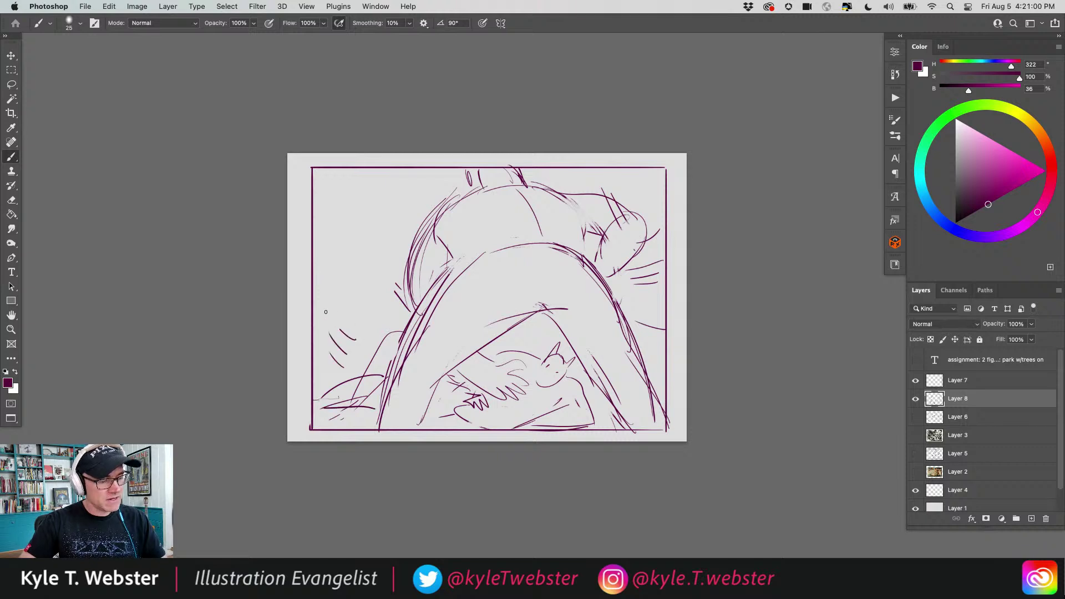
- Sketch a double-lined doorway on the wall behind the left arm and a near-horizontal ceiling line above it
{"action": "mouse_move", "coordinate": [408, 238]}
{"action": "left_mouse_down"}
{"action": "mouse_move", "coordinate": [348, 247]}
{"action": "mouse_move", "coordinate": [348, 376]}
{"action": "left_mouse_up"}
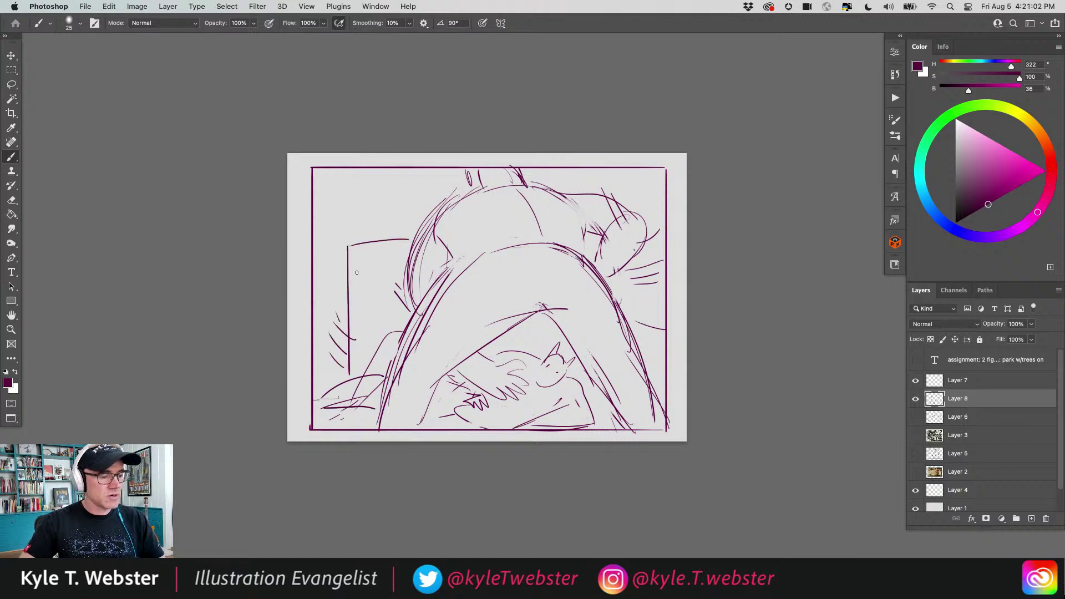
{"action": "left_click_drag", "start_coordinate": [356, 258], "coordinate": [356, 339]}
{"action": "left_click_drag", "start_coordinate": [388, 243], "coordinate": [358, 247]}
{"action": "mouse_move", "coordinate": [416, 229]}
{"action": "left_mouse_down"}
{"action": "mouse_move", "coordinate": [351, 235]}
{"action": "mouse_move", "coordinate": [343, 254]}
{"action": "left_mouse_up"}
{"action": "left_click_drag", "start_coordinate": [427, 208], "coordinate": [304, 218]}
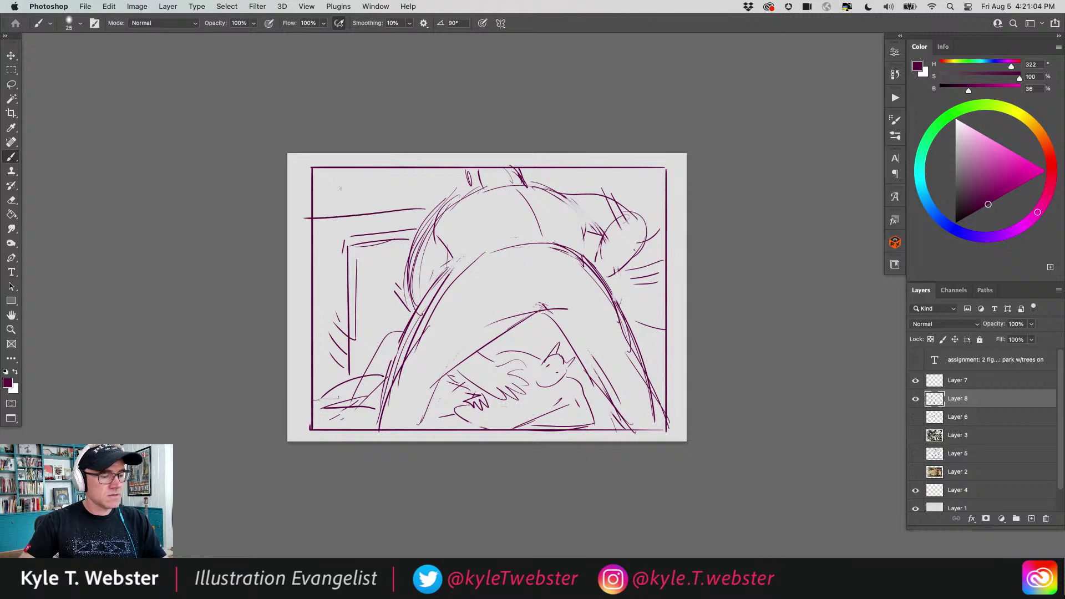
- Add diagonal ceiling beams across the frame's upper corners and a short vertical wall stroke beside the doorway
{"action": "left_click_drag", "start_coordinate": [455, 174], "coordinate": [383, 210]}
{"action": "left_click_drag", "start_coordinate": [403, 171], "coordinate": [351, 215]}
{"action": "left_click_drag", "start_coordinate": [354, 179], "coordinate": [332, 211]}
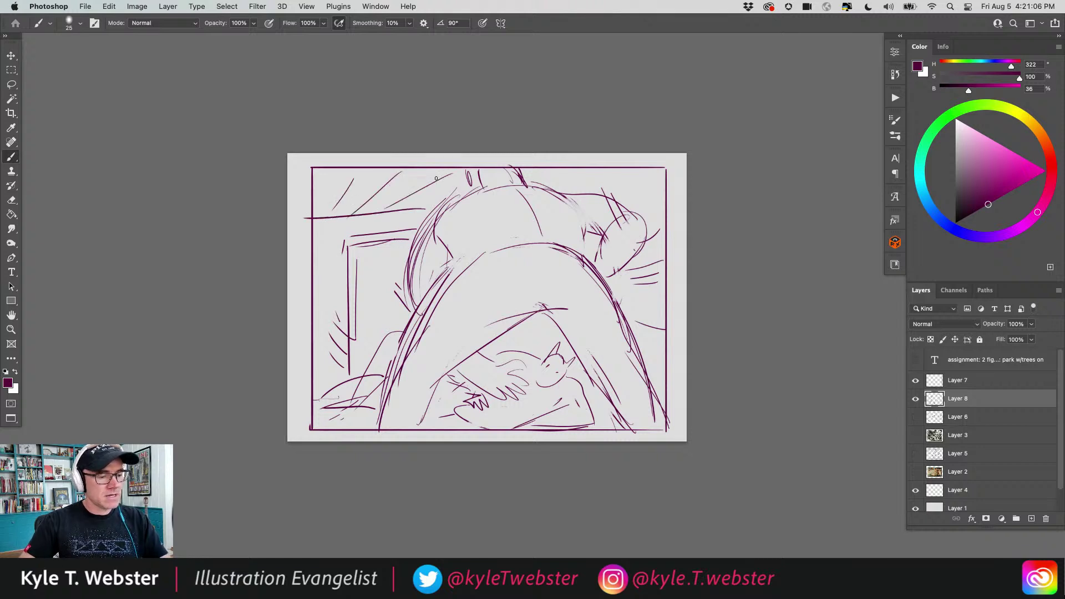
{"action": "left_click_drag", "start_coordinate": [591, 169], "coordinate": [551, 184]}
{"action": "mouse_move", "coordinate": [661, 171]}
{"action": "left_mouse_down"}
{"action": "mouse_move", "coordinate": [608, 190]}
{"action": "mouse_move", "coordinate": [665, 195]}
{"action": "left_mouse_up"}
{"action": "left_click_drag", "start_coordinate": [335, 273], "coordinate": [335, 292]}
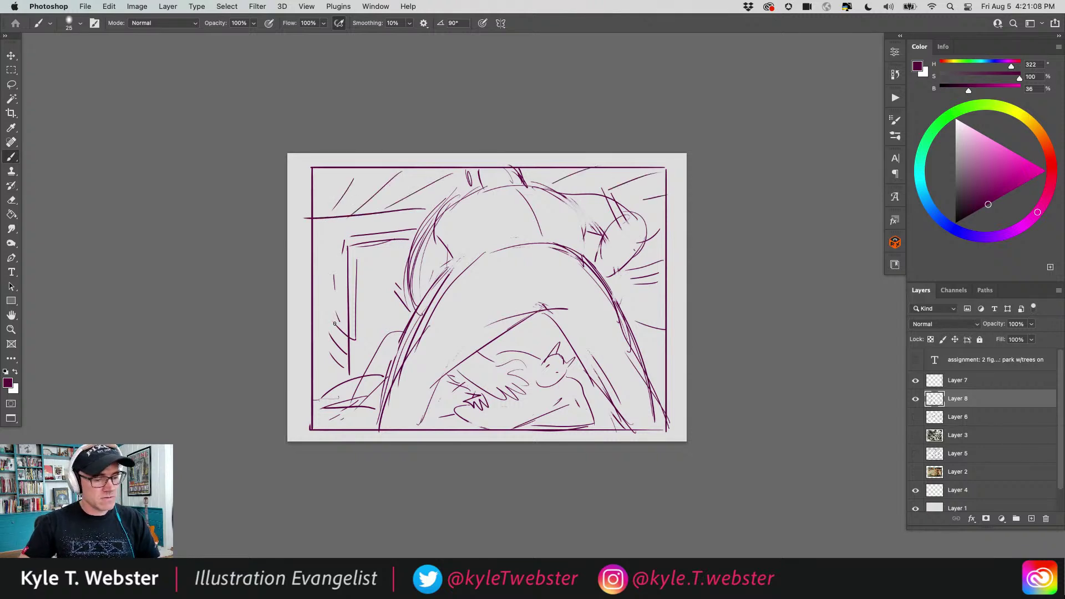
- Circle the horned head and draw a sweeping curved arrow from it up through the standing figure's back, reinforcing the hip line
{"action": "mouse_move", "coordinate": [552, 371]}
{"action": "left_mouse_down"}
{"action": "mouse_move", "coordinate": [468, 308]}
{"action": "mouse_move", "coordinate": [479, 189]}
{"action": "mouse_move", "coordinate": [463, 212]}
{"action": "left_mouse_up"}
{"action": "left_click_drag", "start_coordinate": [505, 252], "coordinate": [445, 239]}
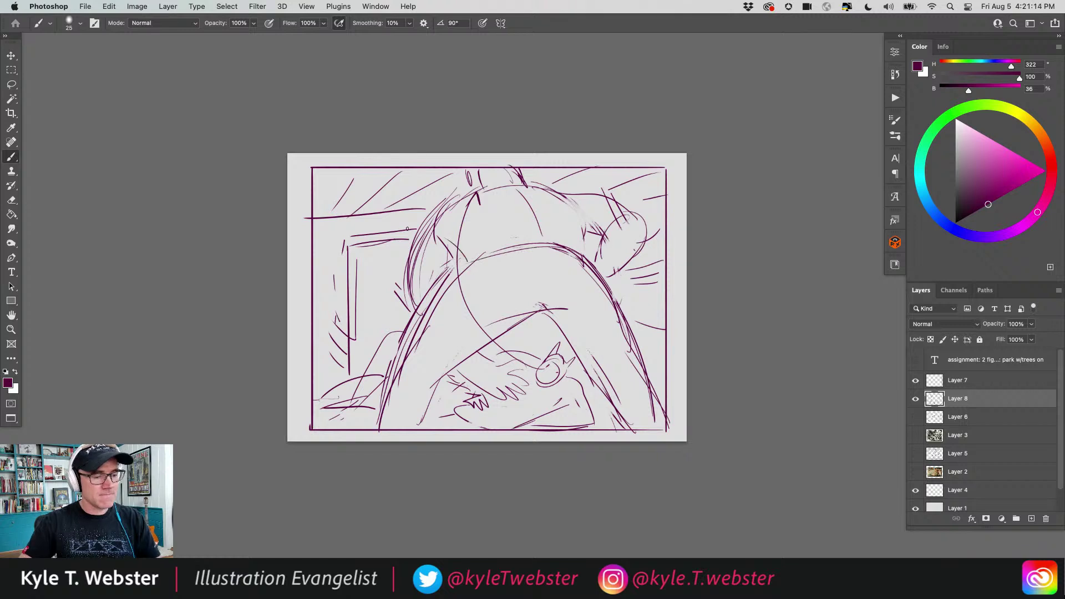
- Add vertical strokes along the doorway's outer jamb and short accent strokes at the base of the frame under the reclining figure
{"action": "mouse_move", "coordinate": [337, 248]}
{"action": "left_mouse_down"}
{"action": "mouse_move", "coordinate": [415, 244]}
{"action": "mouse_move", "coordinate": [375, 241]}
{"action": "mouse_move", "coordinate": [340, 375]}
{"action": "left_mouse_up"}
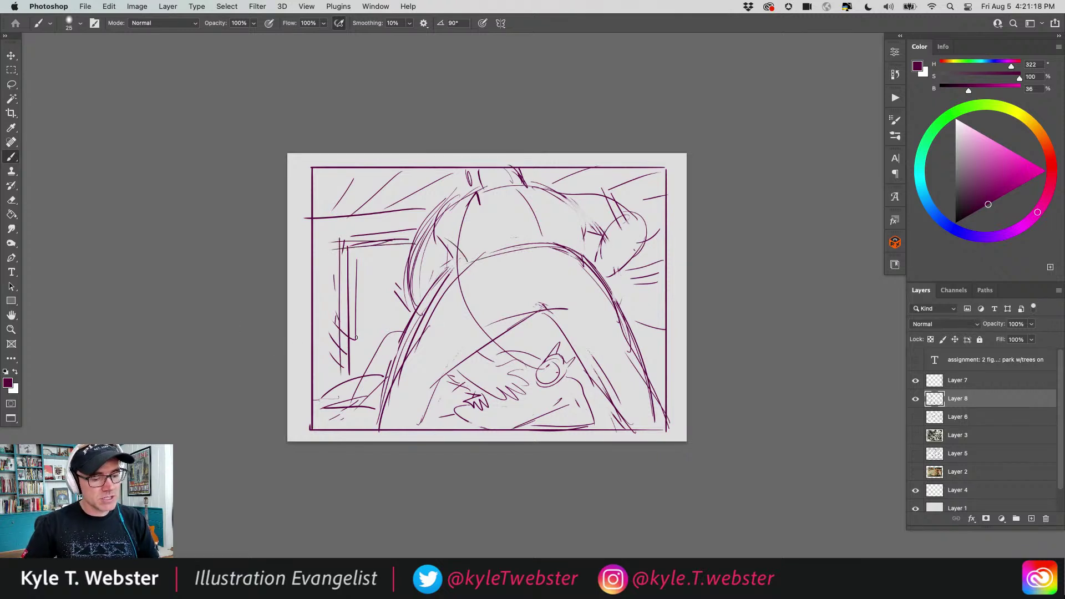
{"action": "mouse_move", "coordinate": [558, 401]}
{"action": "left_mouse_down"}
{"action": "mouse_move", "coordinate": [572, 395]}
{"action": "mouse_move", "coordinate": [546, 413]}
{"action": "mouse_move", "coordinate": [575, 405]}
{"action": "mouse_move", "coordinate": [552, 426]}
{"action": "left_mouse_up"}
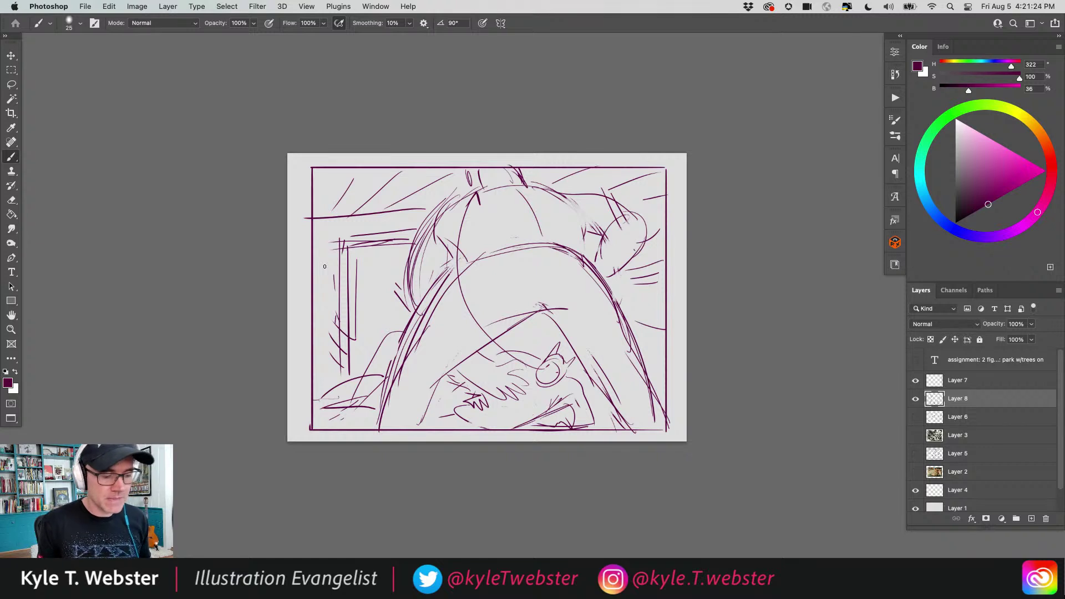
- Hide the between-the-legs sketch, add a new layer, and sketch a seated figure's curved back, head and raised arm at the frame's right side
{"action": "left_click", "coordinate": [916, 399]}
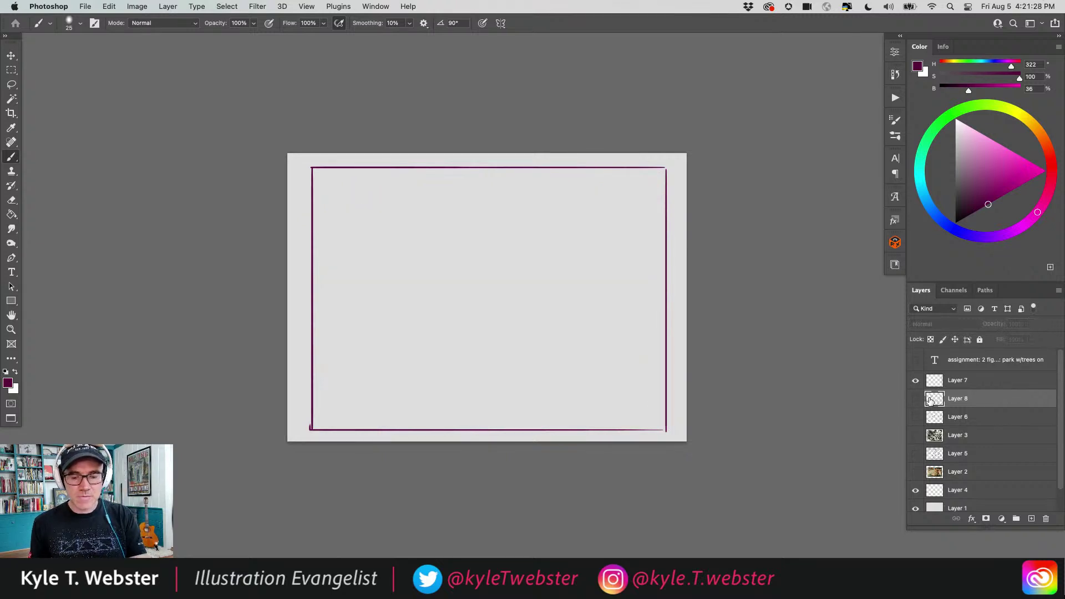
{"action": "left_click", "coordinate": [1032, 519]}
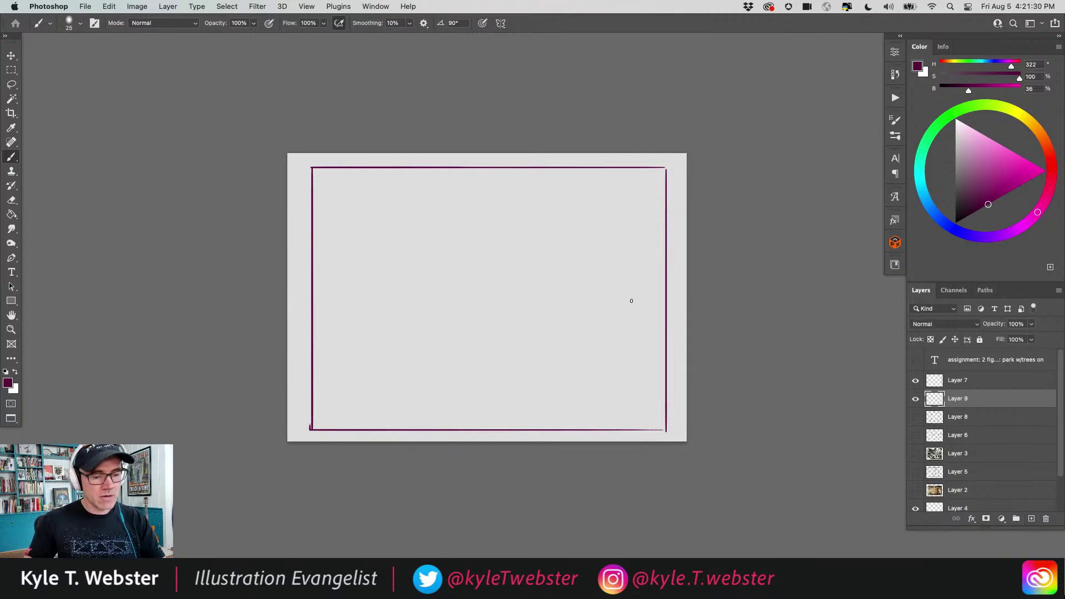
{"action": "mouse_move", "coordinate": [635, 307]}
{"action": "left_mouse_down"}
{"action": "mouse_move", "coordinate": [664, 404]}
{"action": "mouse_move", "coordinate": [599, 384]}
{"action": "left_mouse_up"}
{"action": "left_click_drag", "start_coordinate": [636, 317], "coordinate": [610, 355]}
{"action": "left_click_drag", "start_coordinate": [624, 339], "coordinate": [617, 355]}
{"action": "mouse_move", "coordinate": [630, 301]}
{"action": "left_mouse_down"}
{"action": "mouse_move", "coordinate": [634, 322]}
{"action": "mouse_move", "coordinate": [631, 275]}
{"action": "left_mouse_up"}
{"action": "left_click_drag", "start_coordinate": [627, 273], "coordinate": [606, 315]}
{"action": "mouse_move", "coordinate": [610, 276]}
{"action": "left_mouse_down"}
{"action": "mouse_move", "coordinate": [610, 291]}
{"action": "mouse_move", "coordinate": [561, 277]}
{"action": "left_mouse_up"}
{"action": "mouse_move", "coordinate": [564, 272]}
{"action": "left_mouse_down"}
{"action": "mouse_move", "coordinate": [617, 257]}
{"action": "mouse_move", "coordinate": [583, 289]}
{"action": "left_mouse_up"}
{"action": "mouse_move", "coordinate": [588, 287]}
{"action": "left_mouse_down"}
{"action": "mouse_move", "coordinate": [607, 302]}
{"action": "mouse_move", "coordinate": [570, 316]}
{"action": "left_mouse_up"}
{"action": "left_click_drag", "start_coordinate": [583, 314], "coordinate": [582, 325]}
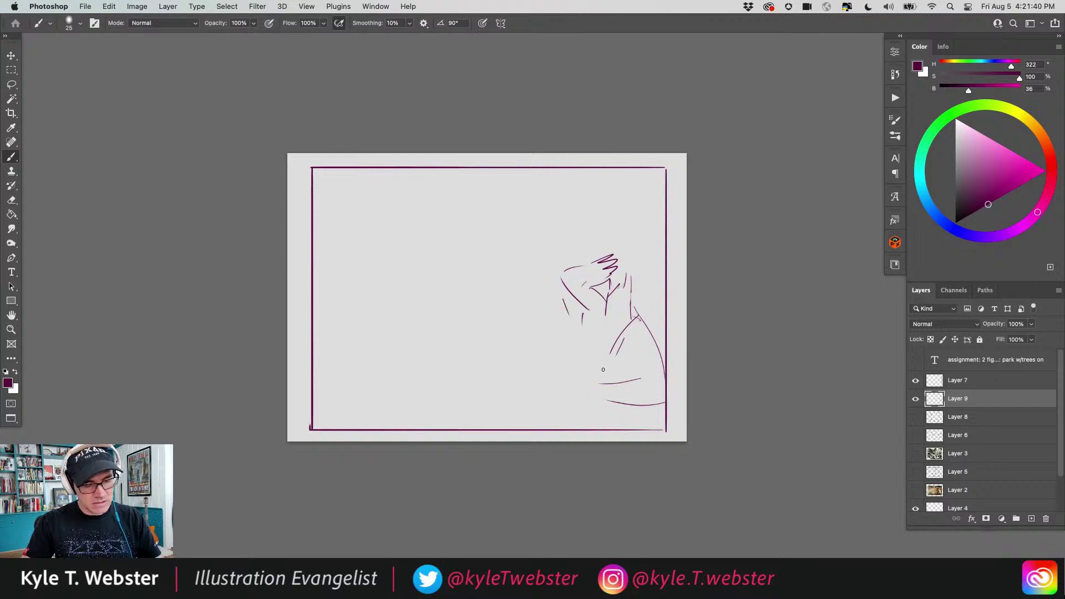
- Sketch the seated figure's bent leg and foot, diagonal torso strokes, hip lines and a jagged trailing edge along the floor
{"action": "mouse_move", "coordinate": [604, 367]}
{"action": "left_mouse_down"}
{"action": "mouse_move", "coordinate": [557, 334]}
{"action": "mouse_move", "coordinate": [531, 410]}
{"action": "left_mouse_up"}
{"action": "mouse_move", "coordinate": [562, 369]}
{"action": "left_mouse_down"}
{"action": "mouse_move", "coordinate": [580, 380]}
{"action": "mouse_move", "coordinate": [564, 413]}
{"action": "left_mouse_up"}
{"action": "mouse_move", "coordinate": [564, 415]}
{"action": "left_mouse_down"}
{"action": "mouse_move", "coordinate": [511, 420]}
{"action": "mouse_move", "coordinate": [538, 420]}
{"action": "left_mouse_up"}
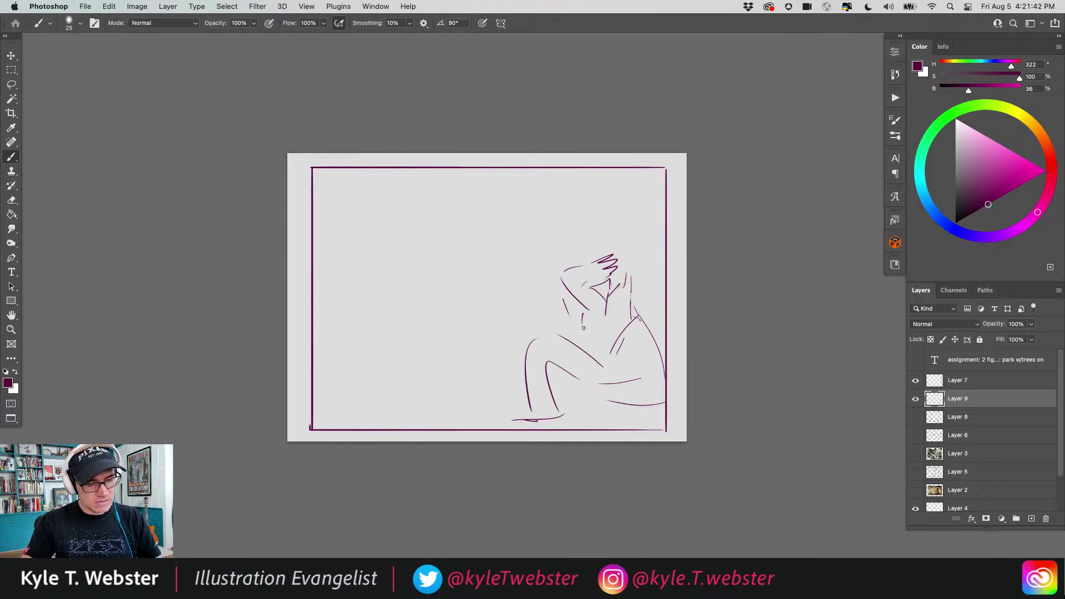
{"action": "mouse_move", "coordinate": [532, 342]}
{"action": "left_mouse_down"}
{"action": "mouse_move", "coordinate": [491, 372]}
{"action": "mouse_move", "coordinate": [527, 401]}
{"action": "left_mouse_up"}
{"action": "mouse_move", "coordinate": [552, 385]}
{"action": "left_mouse_down"}
{"action": "mouse_move", "coordinate": [581, 405]}
{"action": "mouse_move", "coordinate": [559, 425]}
{"action": "mouse_move", "coordinate": [591, 405]}
{"action": "mouse_move", "coordinate": [577, 394]}
{"action": "mouse_move", "coordinate": [653, 411]}
{"action": "left_mouse_up"}
{"action": "left_click_drag", "start_coordinate": [578, 419], "coordinate": [637, 413]}
{"action": "mouse_move", "coordinate": [638, 336]}
{"action": "left_mouse_down"}
{"action": "mouse_move", "coordinate": [571, 419]}
{"action": "mouse_move", "coordinate": [562, 416]}
{"action": "mouse_move", "coordinate": [624, 428]}
{"action": "mouse_move", "coordinate": [544, 429]}
{"action": "left_mouse_up"}
{"action": "left_click_drag", "start_coordinate": [561, 409], "coordinate": [450, 426]}
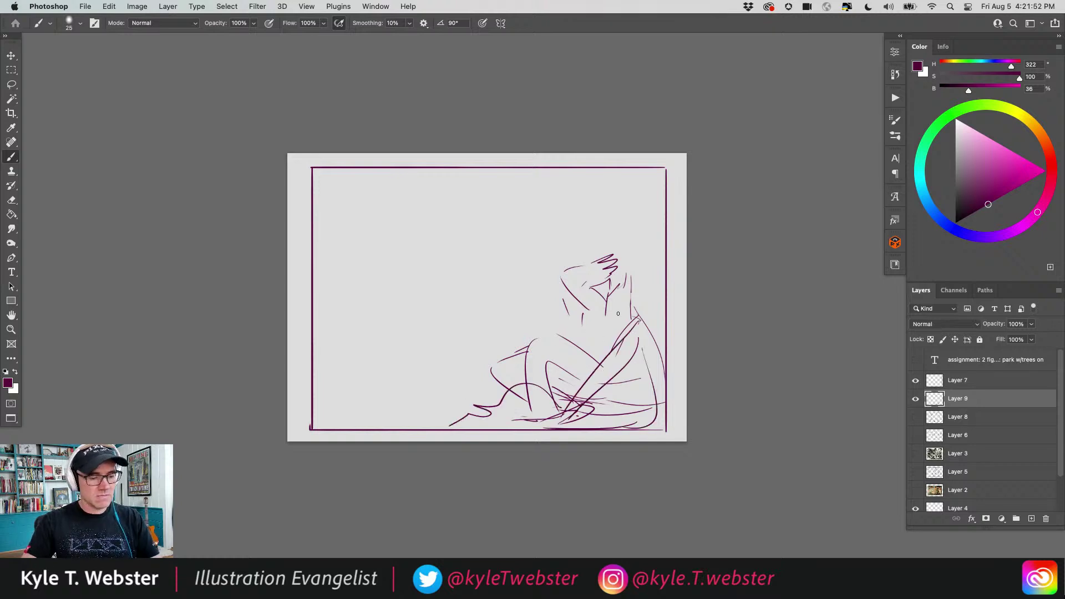
{"action": "mouse_move", "coordinate": [610, 331]}
{"action": "left_mouse_down"}
{"action": "mouse_move", "coordinate": [609, 319]}
{"action": "mouse_move", "coordinate": [590, 348]}
{"action": "left_mouse_up"}
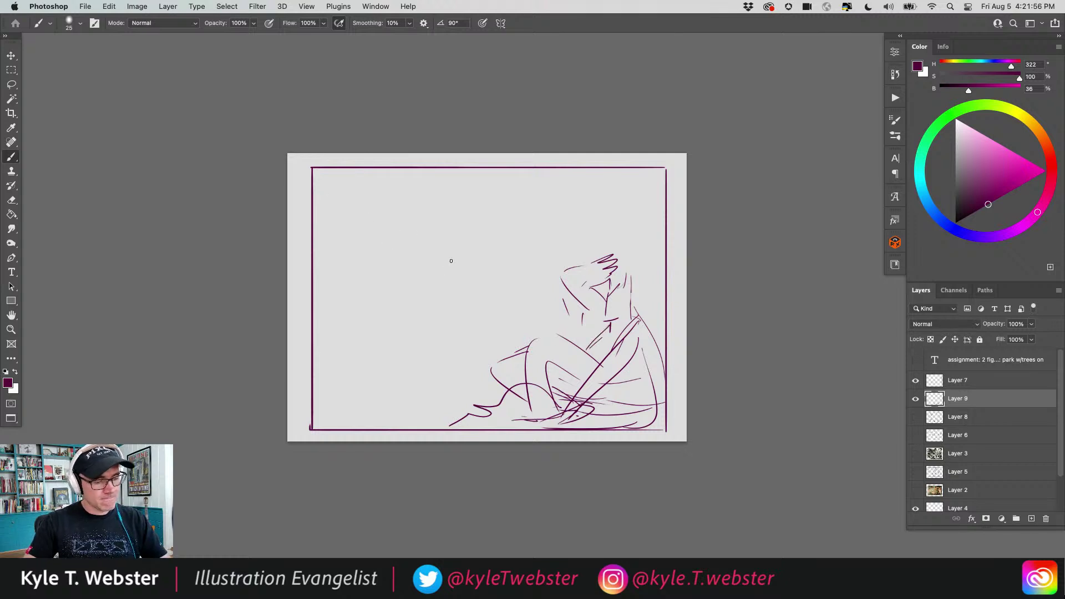
- Sketch a second figure leaning in from the left, with a hanging arm and hand, lowered head, arched back and forward leg
{"action": "mouse_move", "coordinate": [459, 258]}
{"action": "left_mouse_down"}
{"action": "mouse_move", "coordinate": [439, 226]}
{"action": "mouse_move", "coordinate": [395, 275]}
{"action": "left_mouse_up"}
{"action": "mouse_move", "coordinate": [433, 226]}
{"action": "left_mouse_down"}
{"action": "mouse_move", "coordinate": [377, 266]}
{"action": "mouse_move", "coordinate": [463, 328]}
{"action": "mouse_move", "coordinate": [423, 340]}
{"action": "mouse_move", "coordinate": [386, 283]}
{"action": "left_mouse_up"}
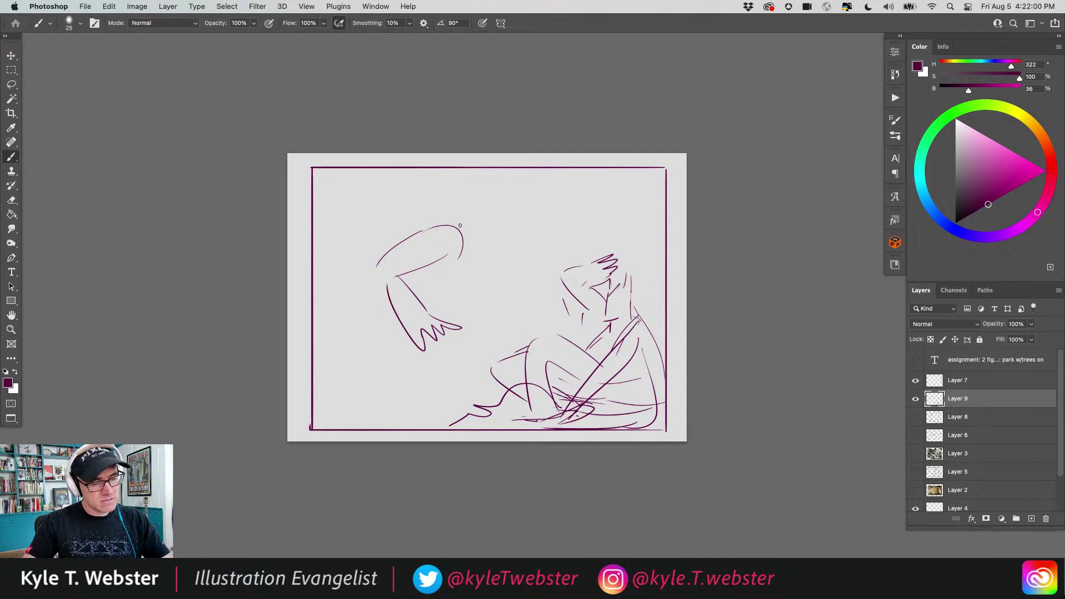
{"action": "mouse_move", "coordinate": [460, 226]}
{"action": "left_mouse_down"}
{"action": "mouse_move", "coordinate": [509, 236]}
{"action": "mouse_move", "coordinate": [476, 255]}
{"action": "left_mouse_up"}
{"action": "left_click_drag", "start_coordinate": [461, 260], "coordinate": [413, 286]}
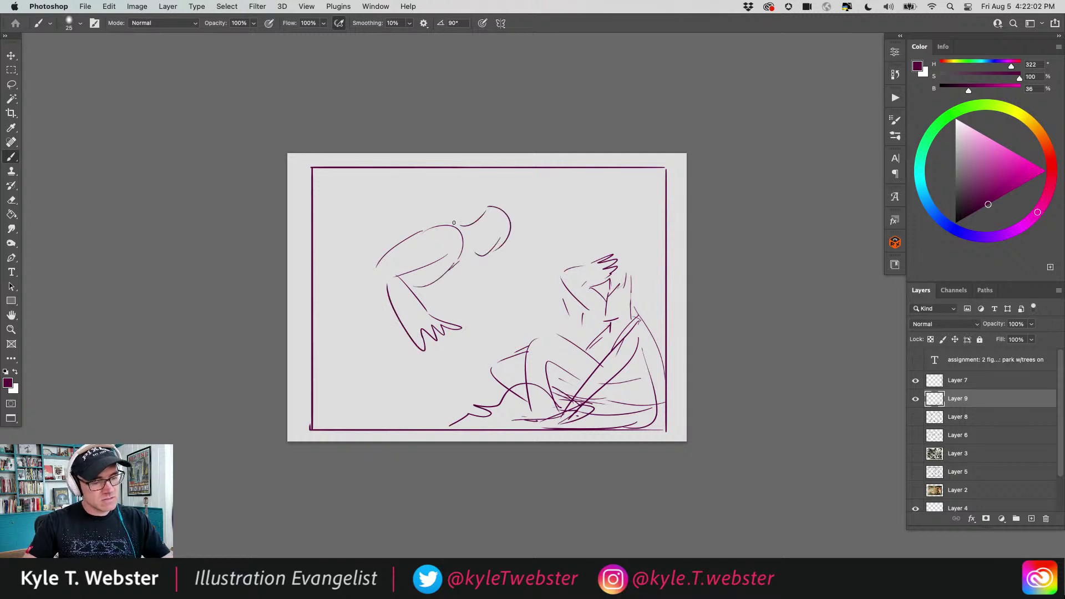
{"action": "mouse_move", "coordinate": [454, 223]}
{"action": "left_mouse_down"}
{"action": "mouse_move", "coordinate": [337, 277]}
{"action": "mouse_move", "coordinate": [397, 331]}
{"action": "left_mouse_up"}
{"action": "mouse_move", "coordinate": [411, 299]}
{"action": "left_mouse_down"}
{"action": "mouse_move", "coordinate": [467, 336]}
{"action": "mouse_move", "coordinate": [495, 426]}
{"action": "mouse_move", "coordinate": [422, 367]}
{"action": "mouse_move", "coordinate": [360, 339]}
{"action": "left_mouse_up"}
{"action": "left_click_drag", "start_coordinate": [338, 275], "coordinate": [327, 342]}
{"action": "left_click_drag", "start_coordinate": [344, 272], "coordinate": [336, 302]}
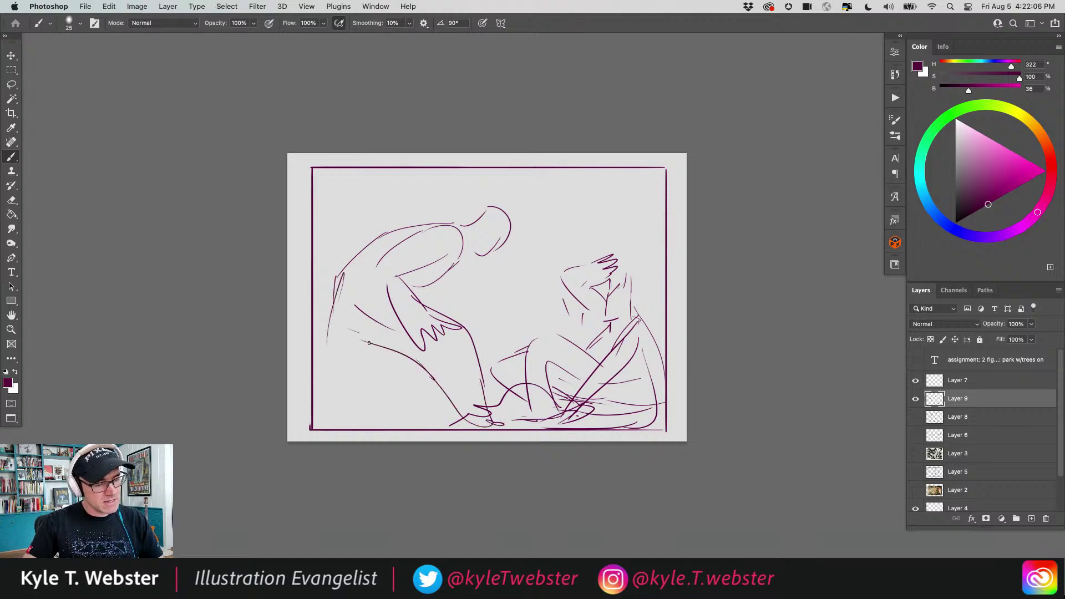
- Add the leaning figure's rear leg, a reinforced back contour, a clenched fist in front of the chest and simple facial marks
{"action": "left_click_drag", "start_coordinate": [368, 343], "coordinate": [313, 409]}
{"action": "mouse_move", "coordinate": [339, 354]}
{"action": "left_mouse_down"}
{"action": "mouse_move", "coordinate": [314, 383]}
{"action": "mouse_move", "coordinate": [398, 232]}
{"action": "mouse_move", "coordinate": [452, 226]}
{"action": "left_mouse_up"}
{"action": "mouse_move", "coordinate": [511, 280]}
{"action": "left_mouse_down"}
{"action": "mouse_move", "coordinate": [518, 289]}
{"action": "mouse_move", "coordinate": [502, 302]}
{"action": "mouse_move", "coordinate": [499, 294]}
{"action": "mouse_move", "coordinate": [454, 304]}
{"action": "left_mouse_up"}
{"action": "left_click_drag", "start_coordinate": [491, 277], "coordinate": [426, 289]}
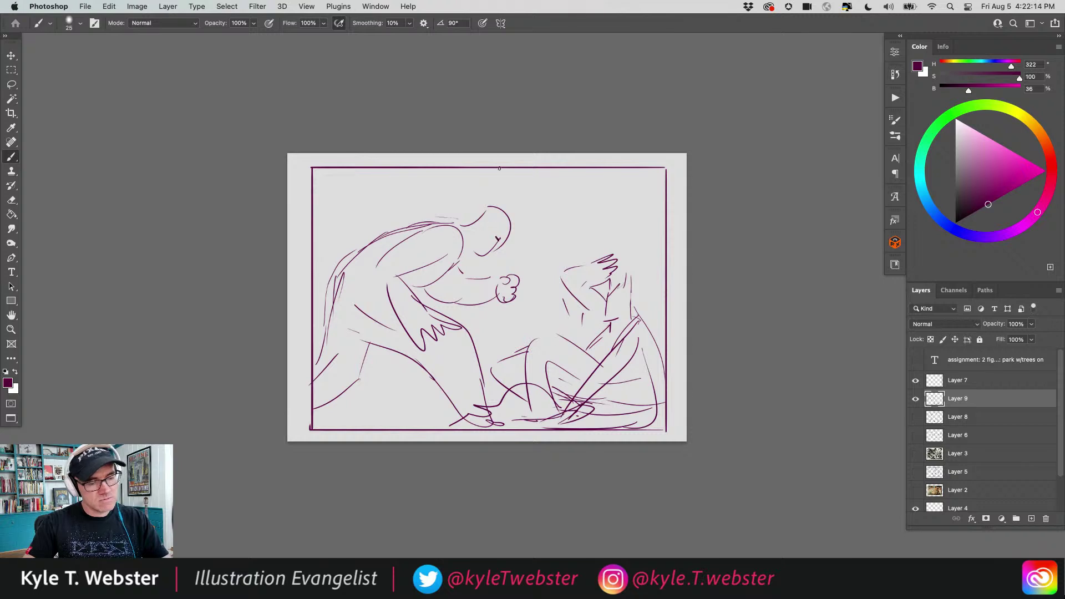
{"action": "left_click_drag", "start_coordinate": [488, 235], "coordinate": [481, 237]}
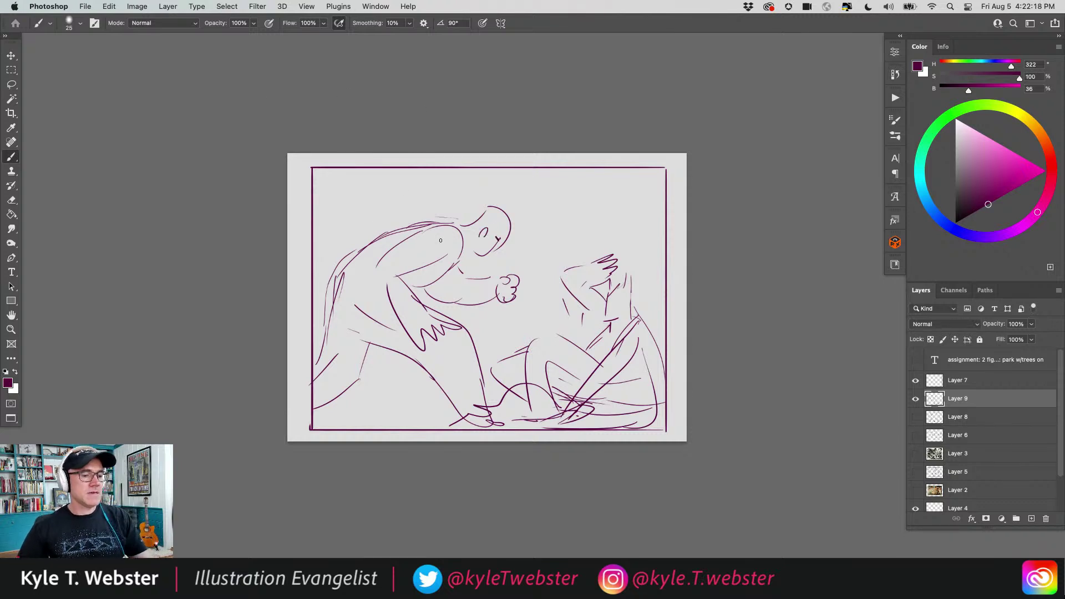
- Draw long converging ceiling lines above both figures toward the frame's upper right corner
{"action": "mouse_move", "coordinate": [659, 208]}
{"action": "left_mouse_down"}
{"action": "mouse_move", "coordinate": [578, 216]}
{"action": "mouse_move", "coordinate": [586, 209]}
{"action": "left_mouse_up"}
{"action": "left_click_drag", "start_coordinate": [645, 189], "coordinate": [465, 185]}
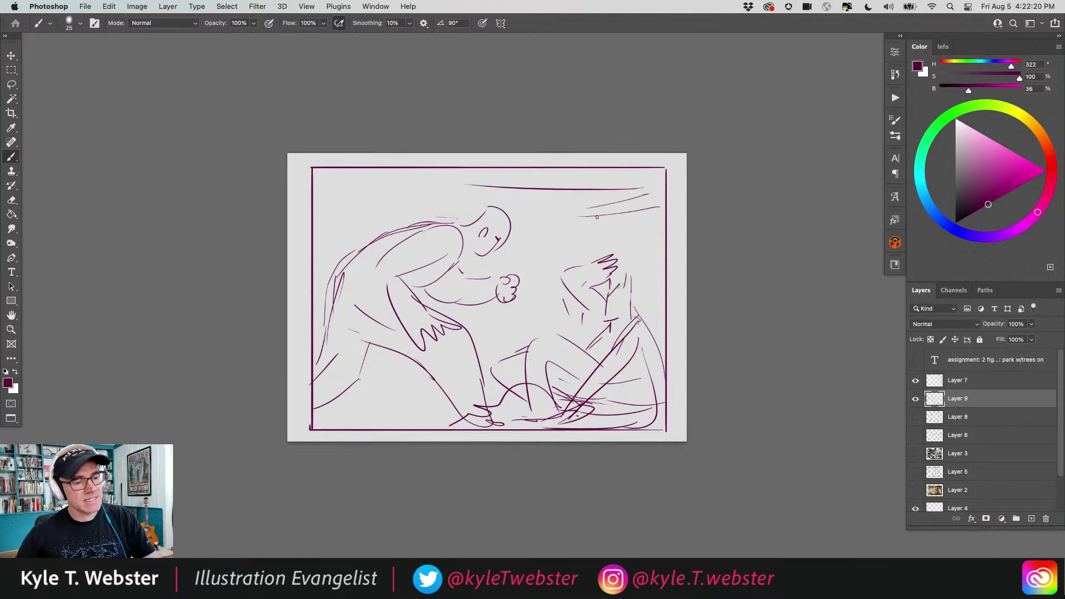
{"action": "left_click_drag", "start_coordinate": [657, 224], "coordinate": [373, 177]}
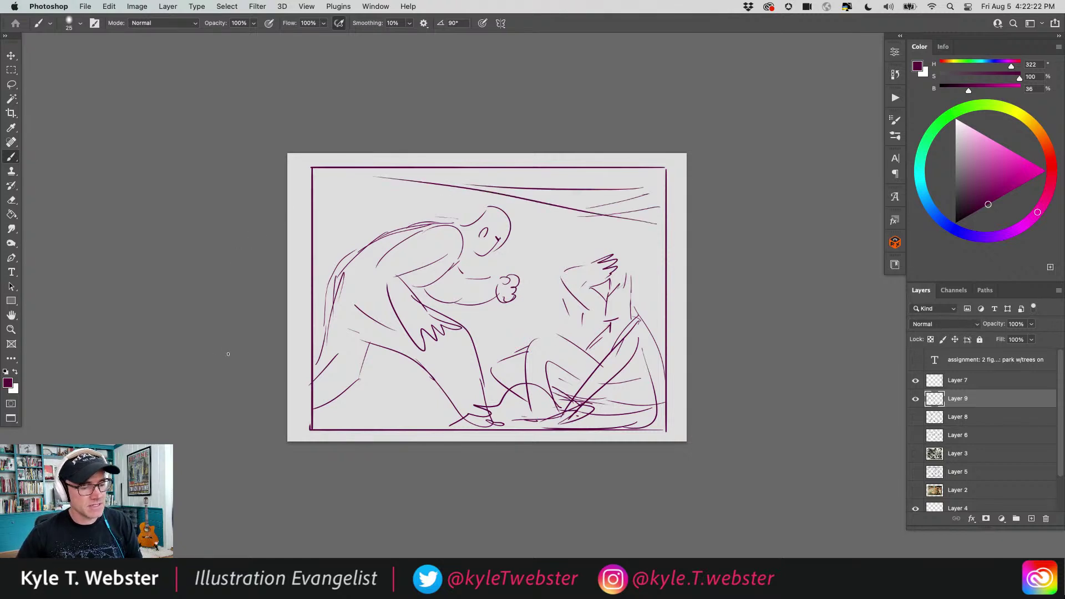
- Rotate the two-figure sketch clockwise and shift it up and right within the frame to tilt the scene
{"action": "key", "text": "ctrl+t"}
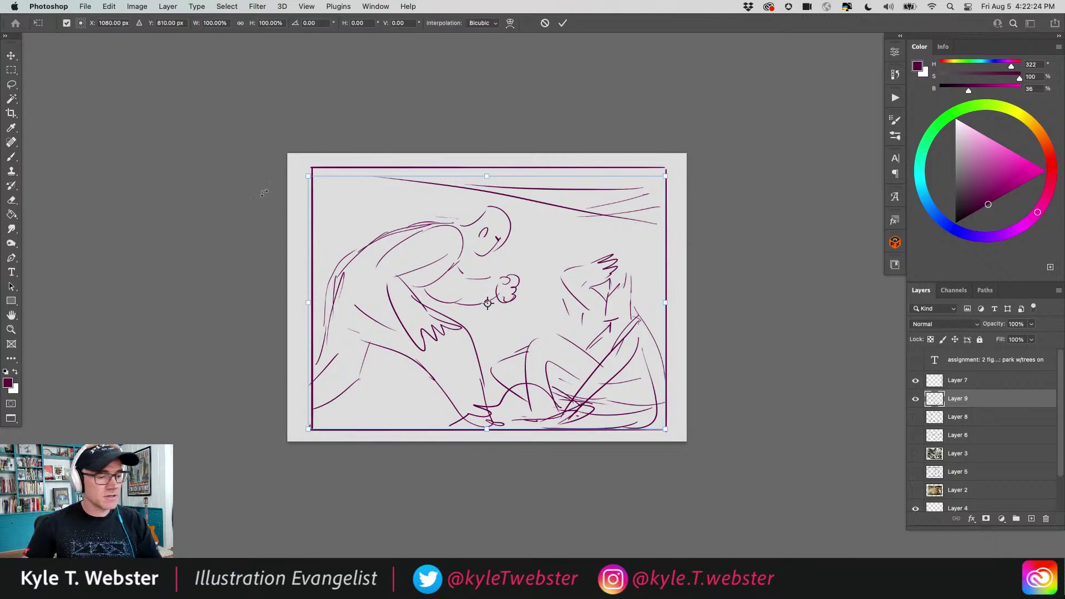
{"action": "left_click_drag", "start_coordinate": [267, 188], "coordinate": [287, 135]}
{"action": "left_click_drag", "start_coordinate": [364, 313], "coordinate": [380, 286]}
{"action": "left_click_drag", "start_coordinate": [297, 165], "coordinate": [295, 168]}
{"action": "key", "text": "Return"}
{"action": "key", "text": "b"}
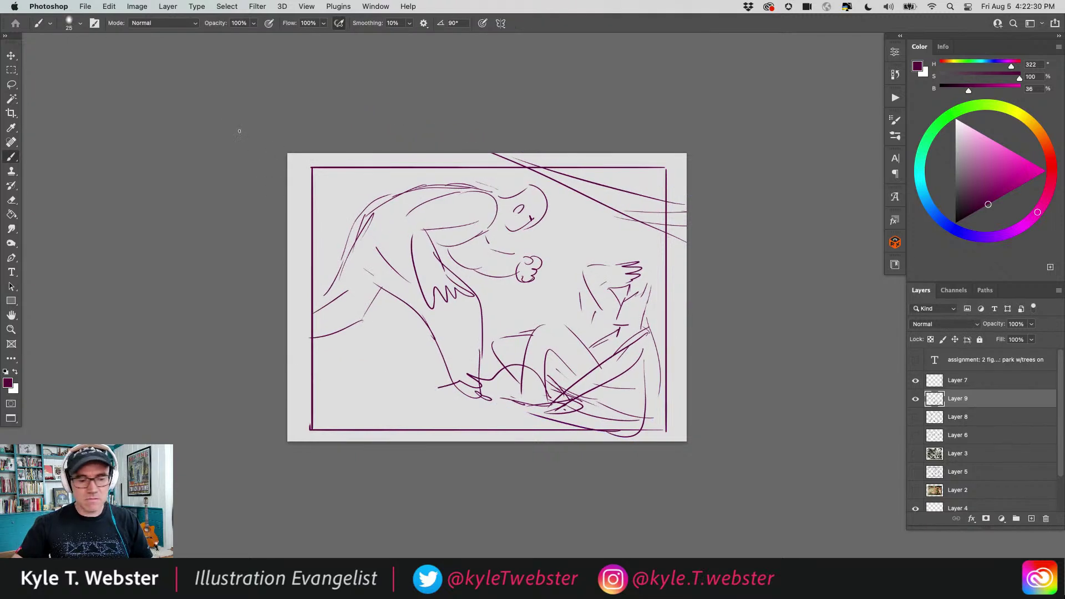
- Draw a slanted floor line behind the leaning figure's foot, with hatching and radiating floorboard strokes below it
{"action": "left_click_drag", "start_coordinate": [567, 423], "coordinate": [481, 394]}
{"action": "mouse_move", "coordinate": [336, 341]}
{"action": "left_mouse_down"}
{"action": "mouse_move", "coordinate": [448, 375]}
{"action": "mouse_move", "coordinate": [431, 378]}
{"action": "left_mouse_up"}
{"action": "mouse_move", "coordinate": [328, 344]}
{"action": "left_mouse_down"}
{"action": "mouse_move", "coordinate": [458, 383]}
{"action": "mouse_move", "coordinate": [522, 418]}
{"action": "mouse_move", "coordinate": [351, 427]}
{"action": "left_mouse_up"}
{"action": "left_click_drag", "start_coordinate": [430, 391], "coordinate": [321, 398]}
{"action": "mouse_move", "coordinate": [417, 368]}
{"action": "left_mouse_down"}
{"action": "mouse_move", "coordinate": [325, 374]}
{"action": "mouse_move", "coordinate": [313, 350]}
{"action": "mouse_move", "coordinate": [366, 351]}
{"action": "left_mouse_up"}
{"action": "left_click_drag", "start_coordinate": [340, 339], "coordinate": [412, 355]}
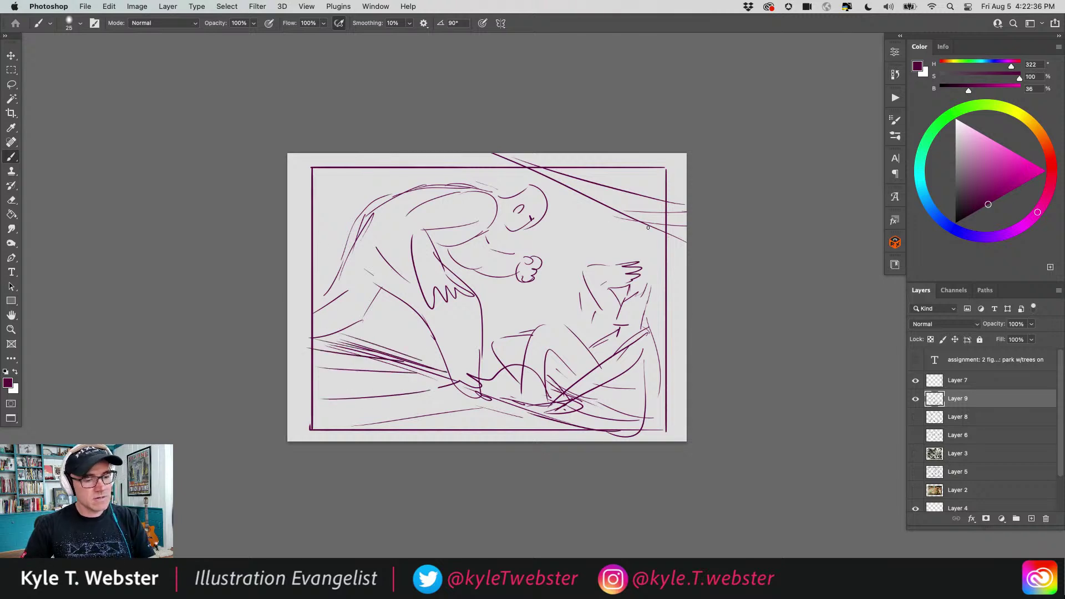
- Add tilted wall lines between the two figures and a diagonal stroke leading down from the leaning figure's head
{"action": "left_click_drag", "start_coordinate": [648, 228], "coordinate": [593, 202]}
{"action": "left_click_drag", "start_coordinate": [615, 198], "coordinate": [558, 301]}
{"action": "left_click_drag", "start_coordinate": [594, 205], "coordinate": [559, 273]}
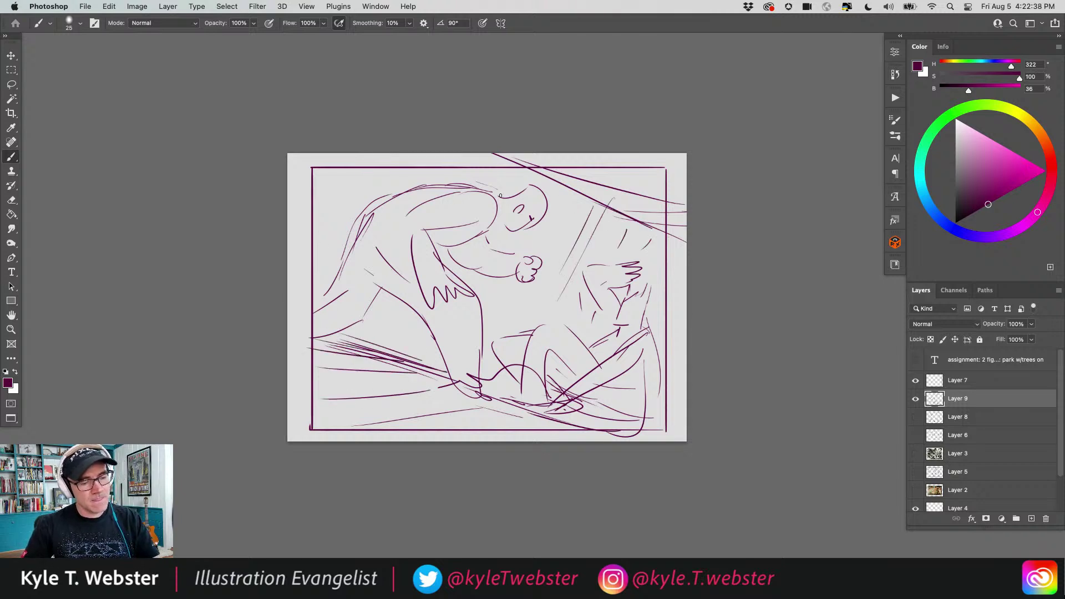
{"action": "mouse_move", "coordinate": [500, 195]}
{"action": "left_mouse_down"}
{"action": "mouse_move", "coordinate": [519, 232]}
{"action": "mouse_move", "coordinate": [571, 278]}
{"action": "left_mouse_up"}
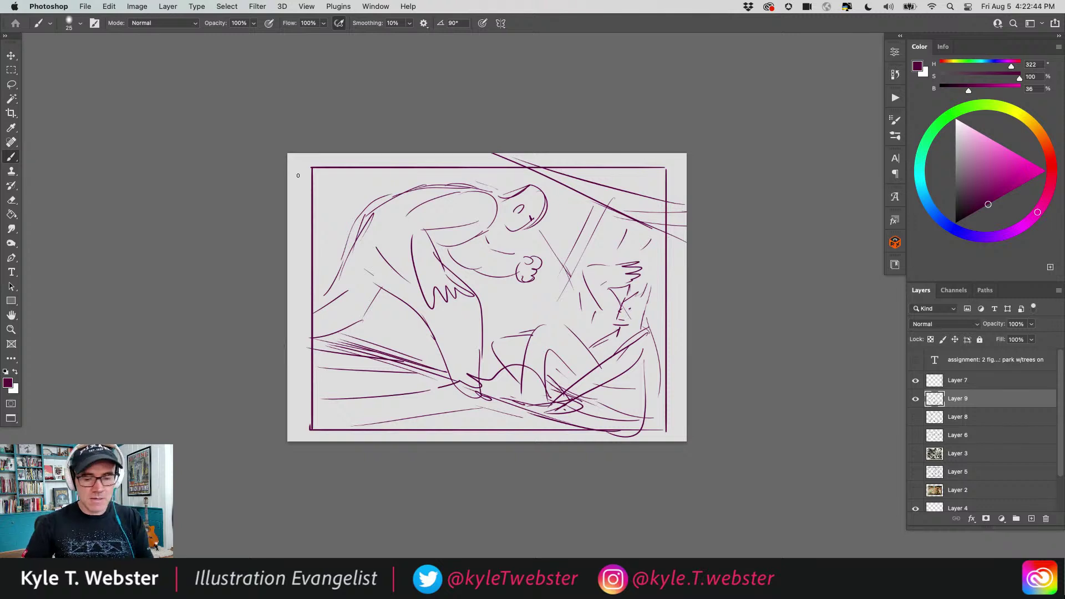
- Hide the tilted sketch and the frame, show the Batman spread at 90% opacity, and examine its composition up close
{"action": "left_click", "coordinate": [915, 398]}
{"action": "left_click", "coordinate": [915, 454]}
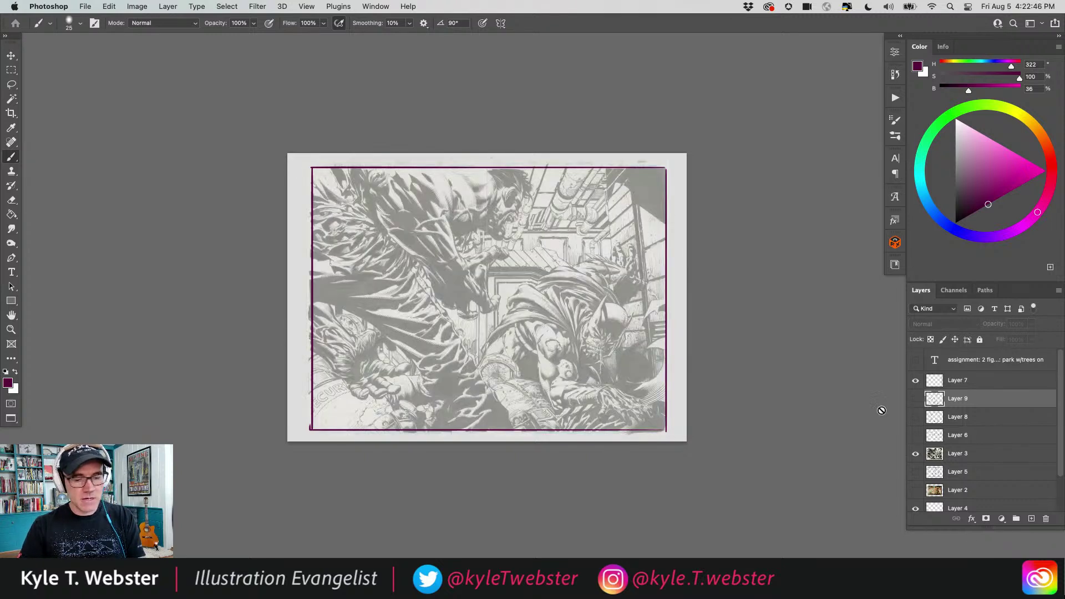
{"action": "left_click", "coordinate": [935, 453]}
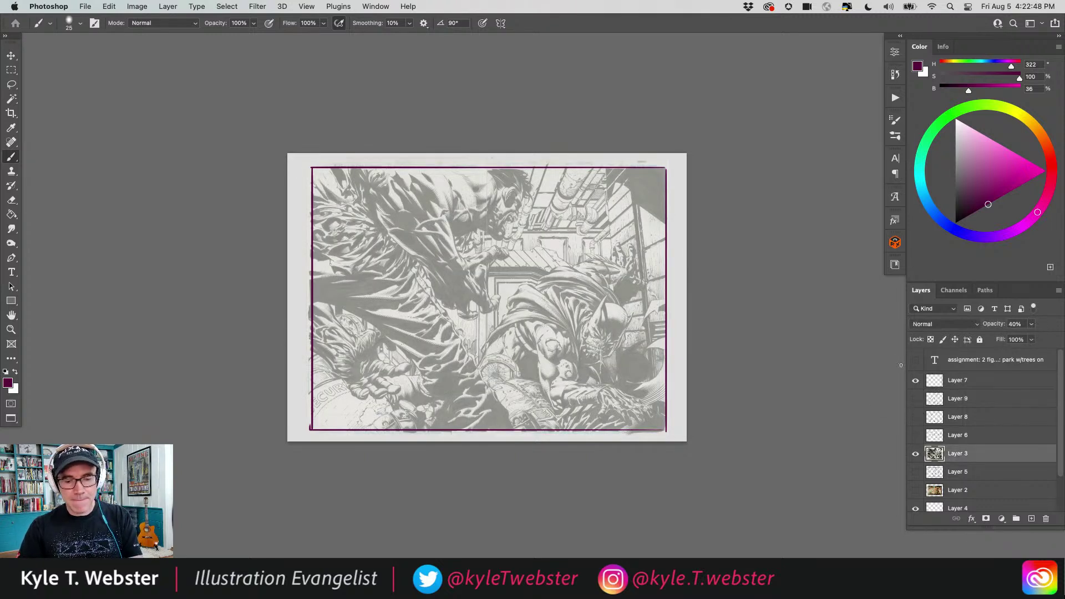
{"action": "left_click", "coordinate": [916, 380]}
{"action": "left_click", "coordinate": [1016, 324]}
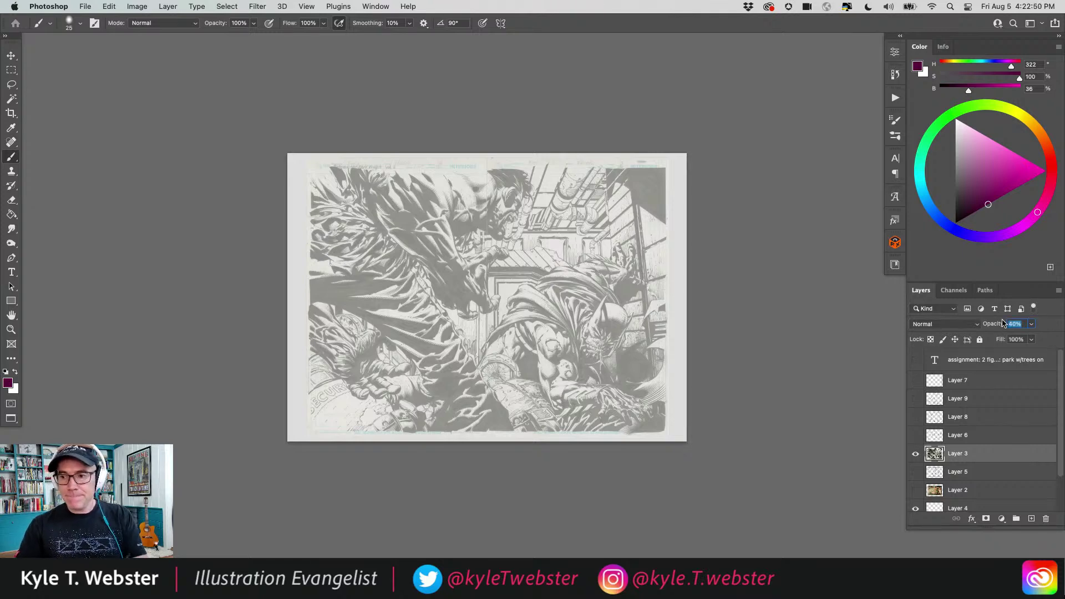
{"action": "type", "text": "90"}
{"action": "scroll", "coordinate": [461, 345], "scroll_direction": "up", "scroll_amount": 5}
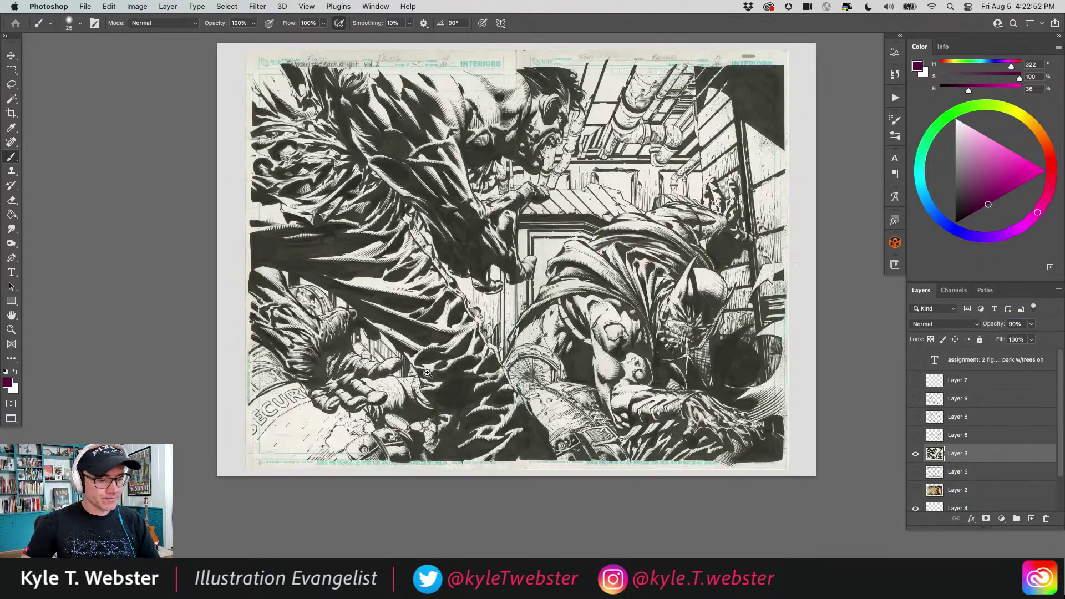
{"action": "scroll", "coordinate": [369, 420], "scroll_direction": "down", "scroll_amount": 6}
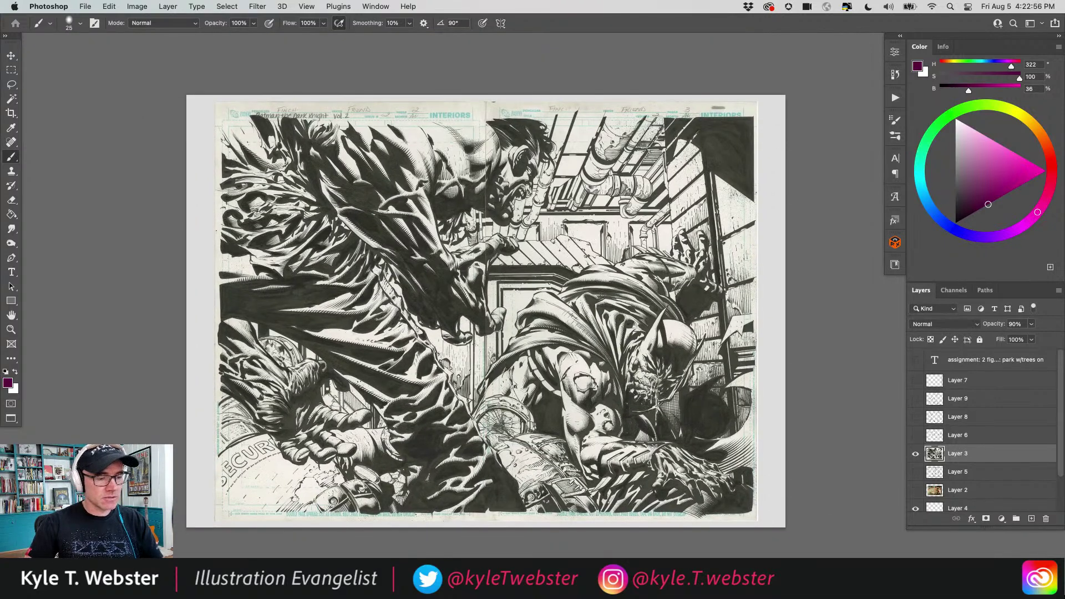
{"action": "scroll", "coordinate": [219, 143], "scroll_direction": "up", "scroll_amount": 2}
{"action": "scroll", "coordinate": [336, 249], "scroll_direction": "down", "scroll_amount": 2}
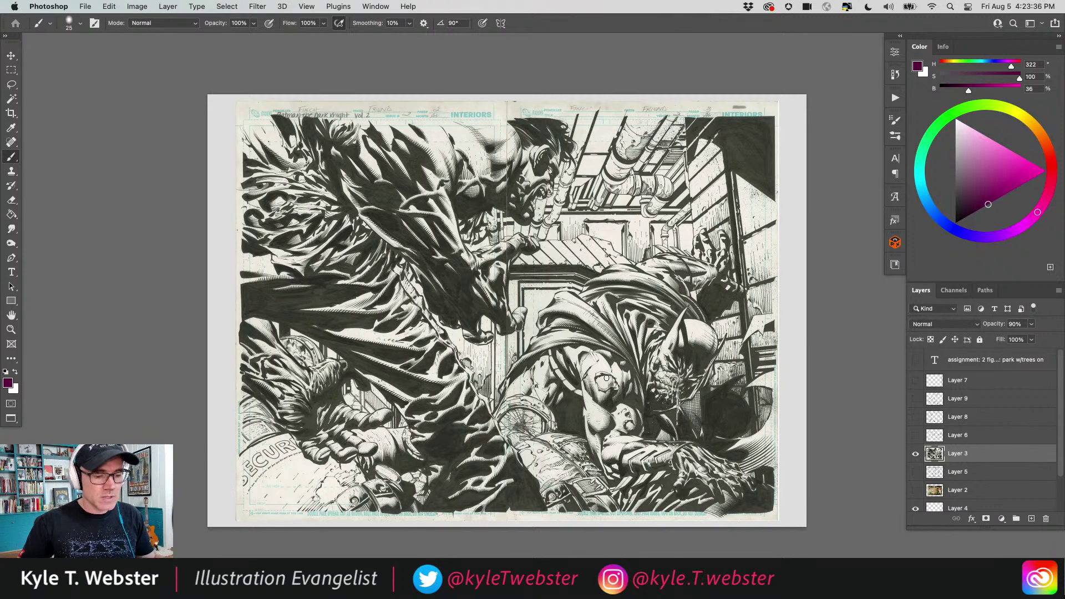
{"action": "left_click_drag", "start_coordinate": [415, 282], "coordinate": [399, 278]}
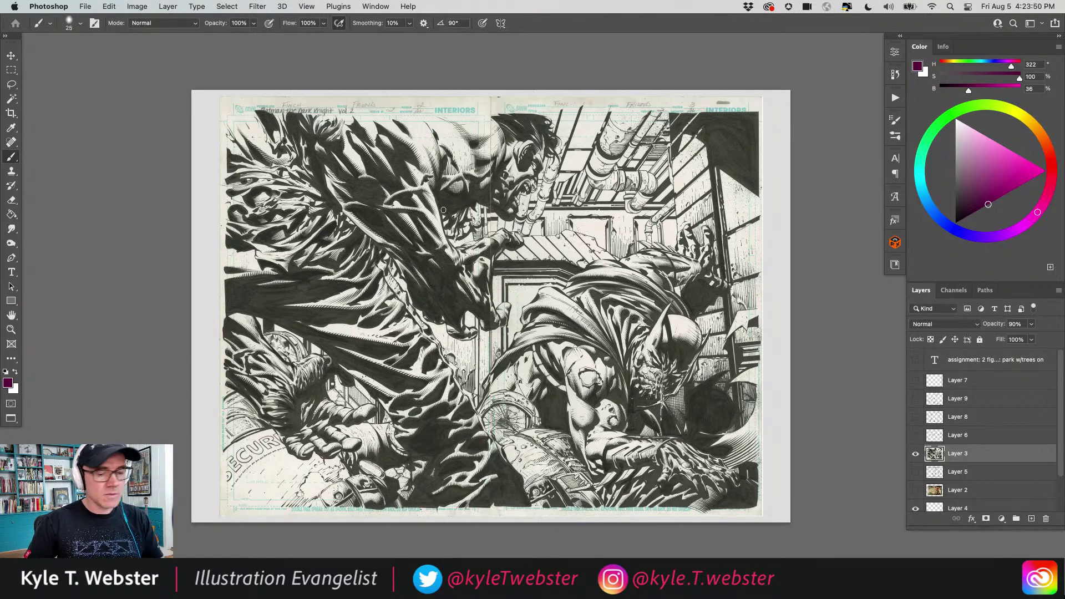
- Lower the Batman spread's opacity to 60% and add a new layer above it
{"action": "left_click", "coordinate": [1011, 323]}
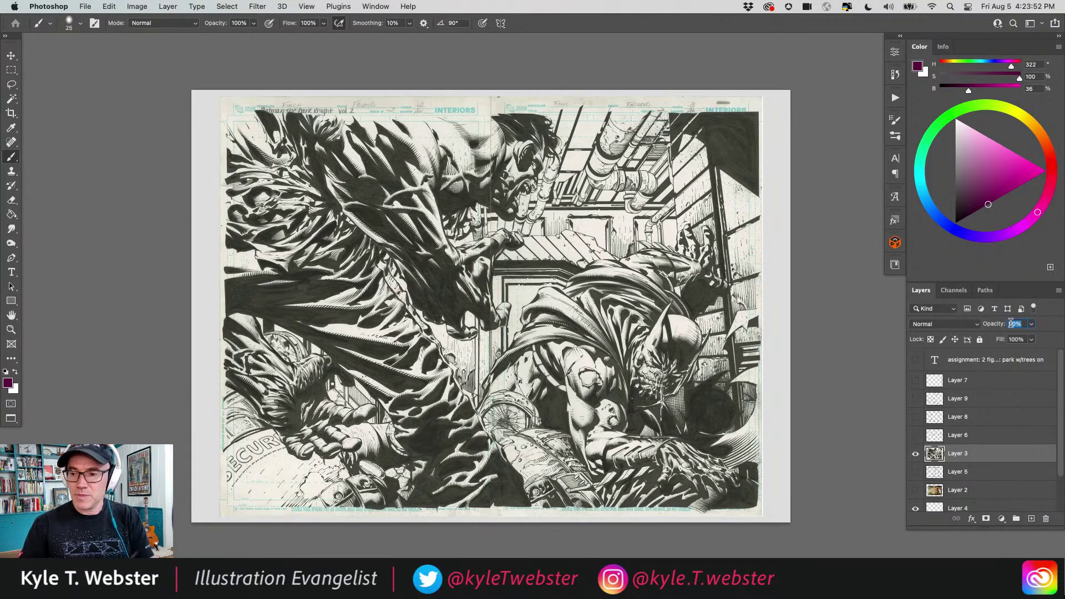
{"action": "type", "text": "60"}
{"action": "key", "text": "Return"}
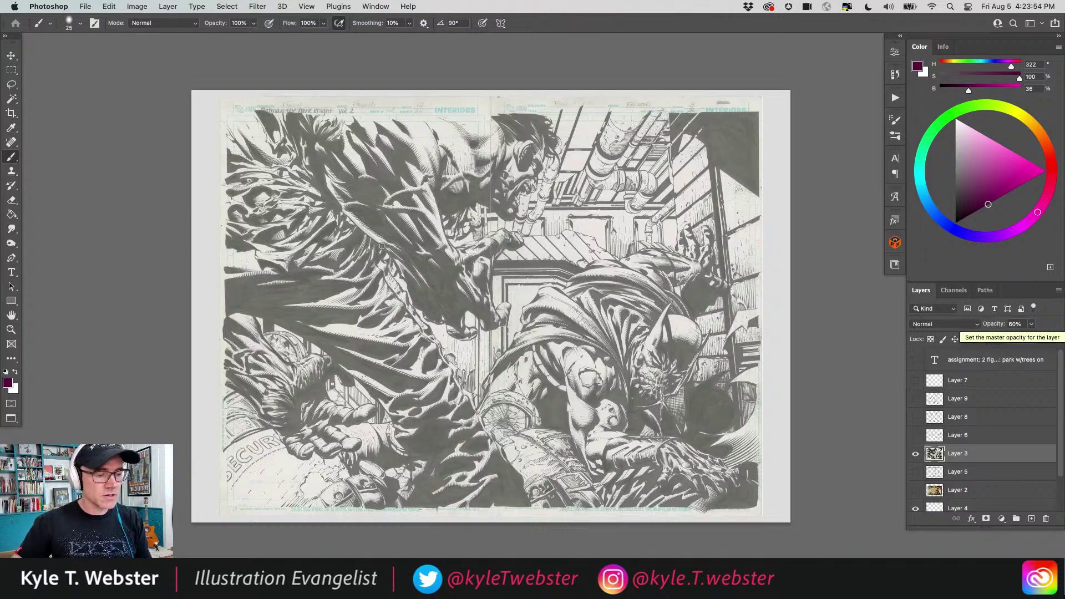
{"action": "left_click", "coordinate": [1031, 518]}
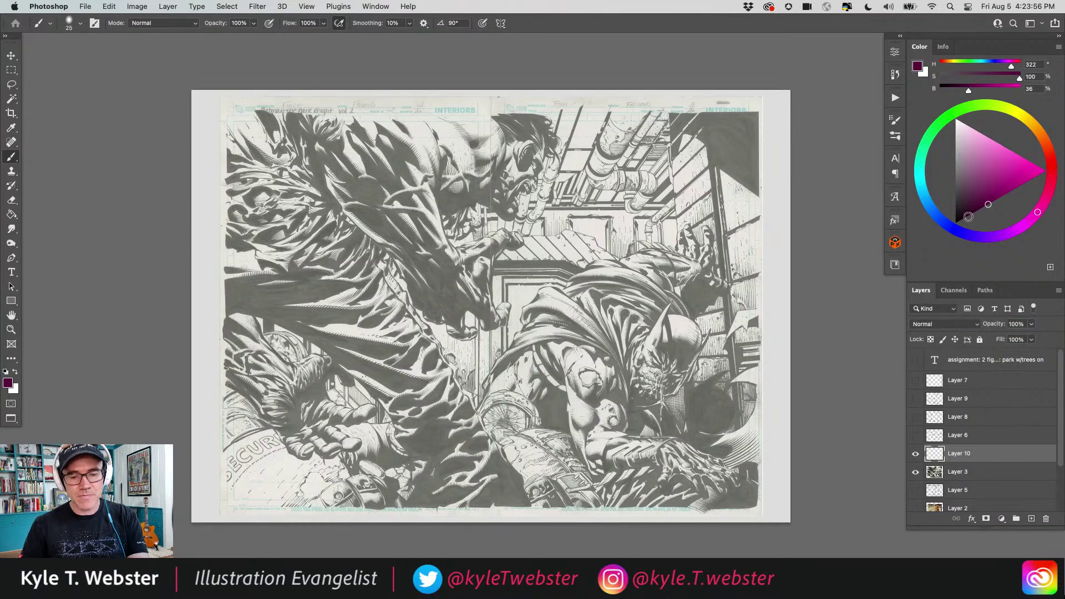
- Outline the attacker's foreground arm and clawed hand in black, and trace the shoulder and chest contours beside it
{"action": "key", "text": "d"}
{"action": "mouse_move", "coordinate": [417, 147]}
{"action": "left_mouse_down"}
{"action": "mouse_move", "coordinate": [454, 249]}
{"action": "mouse_move", "coordinate": [519, 241]}
{"action": "mouse_move", "coordinate": [489, 268]}
{"action": "mouse_move", "coordinate": [493, 306]}
{"action": "mouse_move", "coordinate": [511, 308]}
{"action": "mouse_move", "coordinate": [491, 328]}
{"action": "mouse_move", "coordinate": [463, 313]}
{"action": "mouse_move", "coordinate": [475, 333]}
{"action": "mouse_move", "coordinate": [453, 338]}
{"action": "mouse_move", "coordinate": [440, 315]}
{"action": "mouse_move", "coordinate": [432, 322]}
{"action": "mouse_move", "coordinate": [411, 303]}
{"action": "mouse_move", "coordinate": [402, 263]}
{"action": "mouse_move", "coordinate": [327, 196]}
{"action": "mouse_move", "coordinate": [309, 114]}
{"action": "left_mouse_up"}
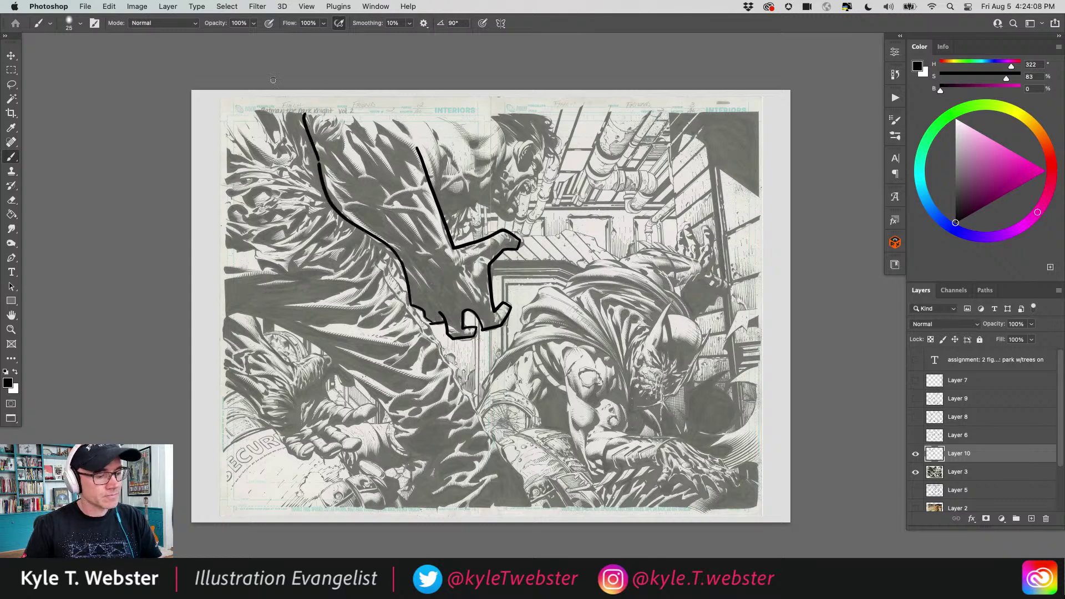
{"action": "scroll", "coordinate": [361, 257], "scroll_direction": "up", "scroll_amount": 3}
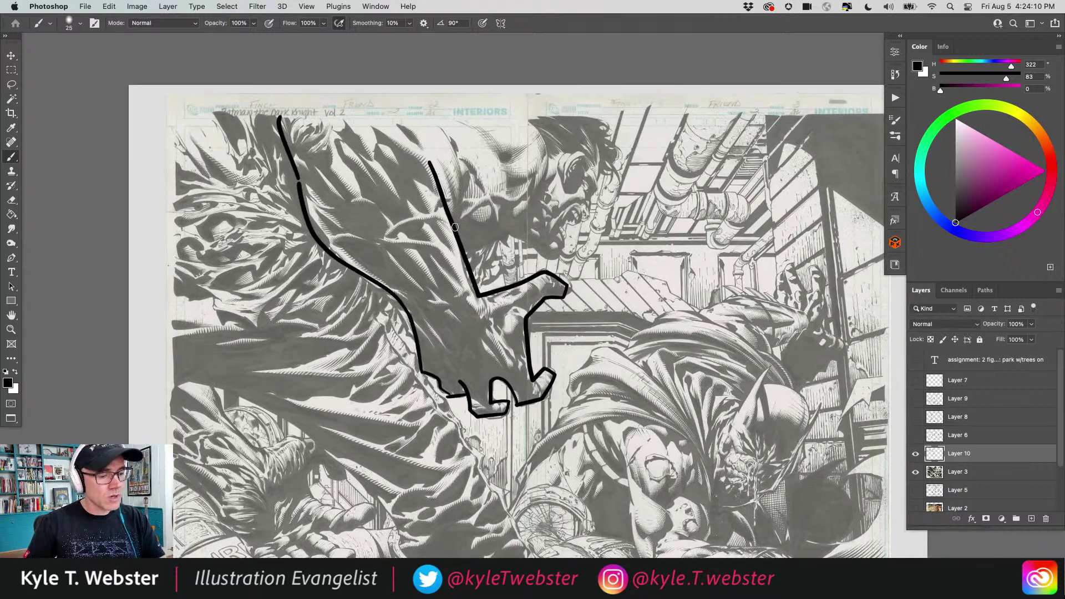
{"action": "left_click_drag", "start_coordinate": [455, 225], "coordinate": [466, 173]}
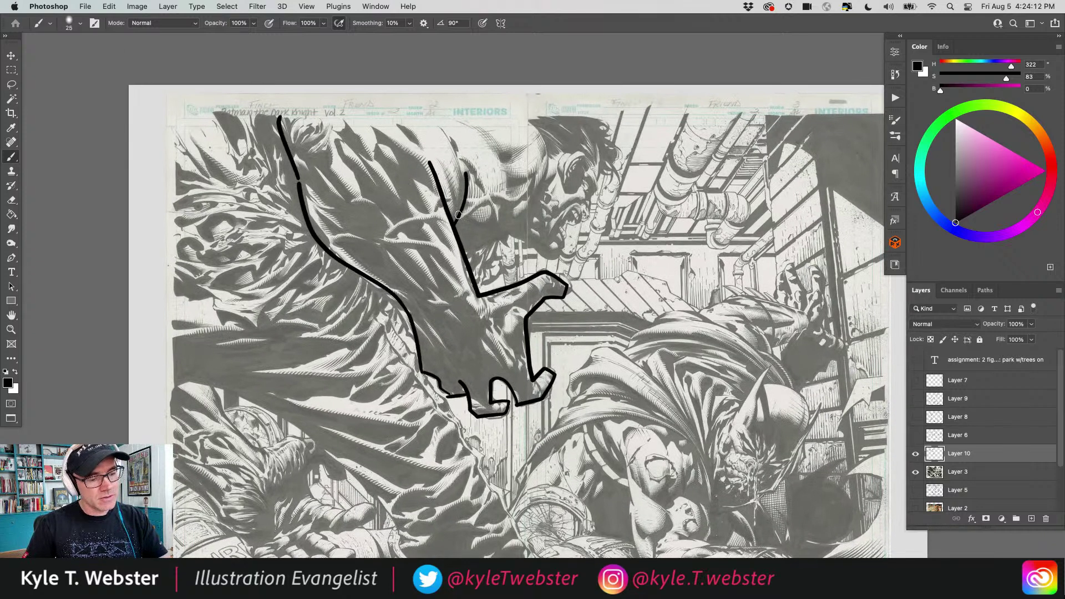
{"action": "left_click_drag", "start_coordinate": [458, 217], "coordinate": [510, 181]}
{"action": "left_click_drag", "start_coordinate": [443, 138], "coordinate": [462, 168]}
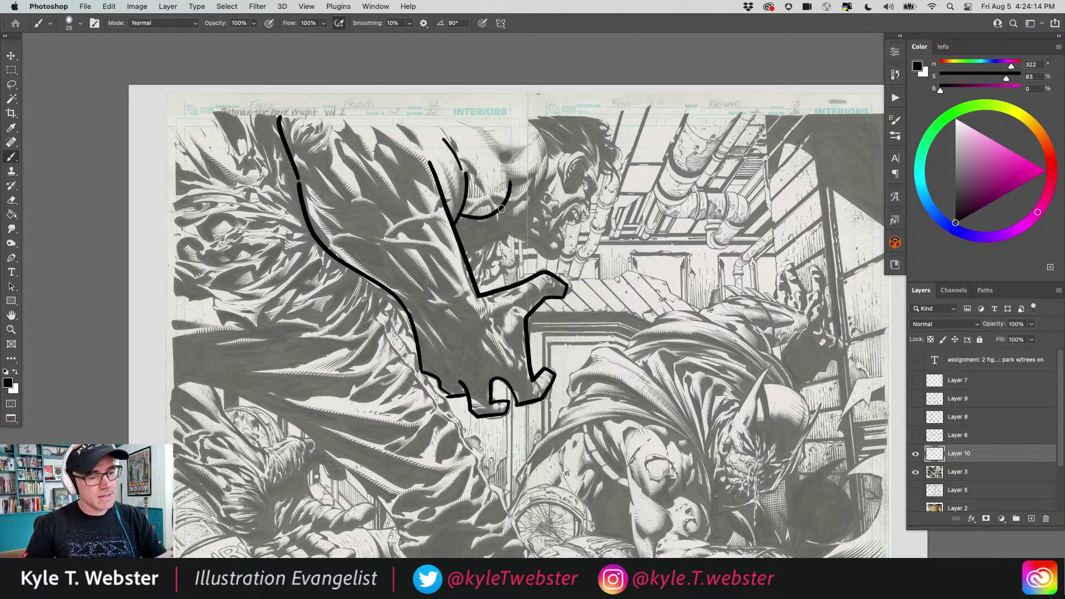
{"action": "mouse_move", "coordinate": [503, 210]}
{"action": "left_mouse_down"}
{"action": "mouse_move", "coordinate": [550, 145]}
{"action": "mouse_move", "coordinate": [523, 115]}
{"action": "mouse_move", "coordinate": [481, 127]}
{"action": "left_mouse_up"}
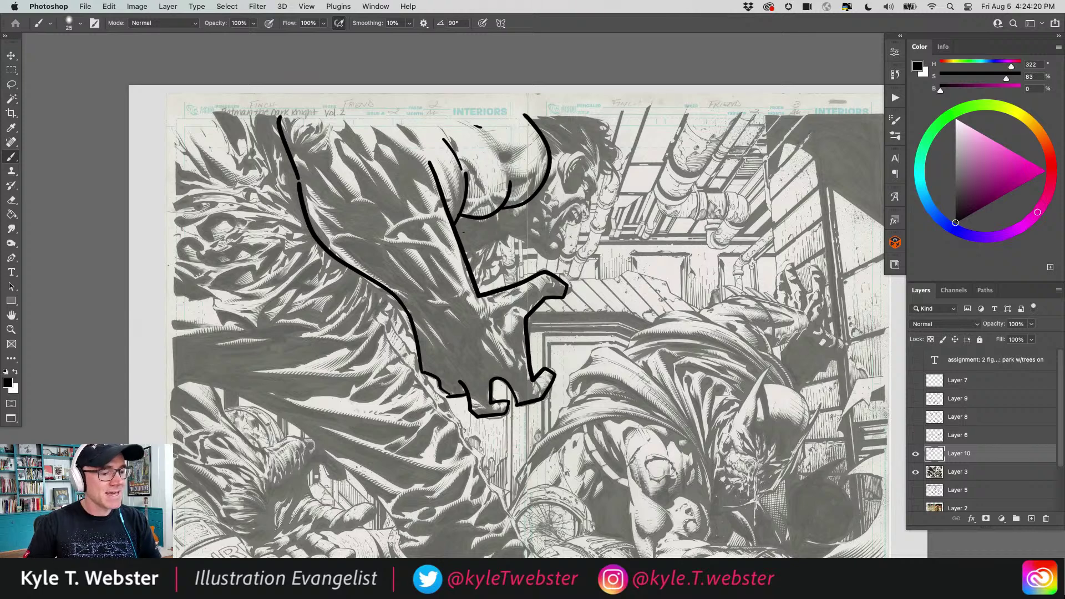
- Trace the muscle contours, veins, knuckle and tendon lines inside the attacker's foreground forearm and clawed hand in black
{"action": "left_click_drag", "start_coordinate": [467, 268], "coordinate": [390, 177]}
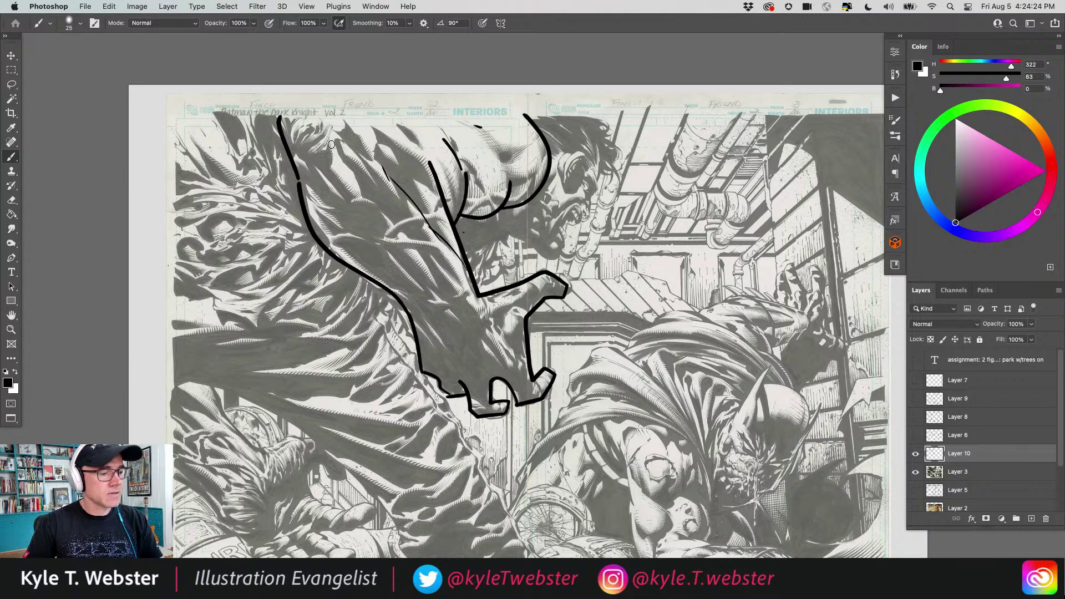
{"action": "mouse_move", "coordinate": [348, 174]}
{"action": "left_mouse_down"}
{"action": "mouse_move", "coordinate": [457, 304]}
{"action": "mouse_move", "coordinate": [343, 211]}
{"action": "mouse_move", "coordinate": [291, 146]}
{"action": "mouse_move", "coordinate": [292, 118]}
{"action": "mouse_move", "coordinate": [301, 149]}
{"action": "mouse_move", "coordinate": [313, 131]}
{"action": "mouse_move", "coordinate": [329, 134]}
{"action": "mouse_move", "coordinate": [329, 164]}
{"action": "left_mouse_up"}
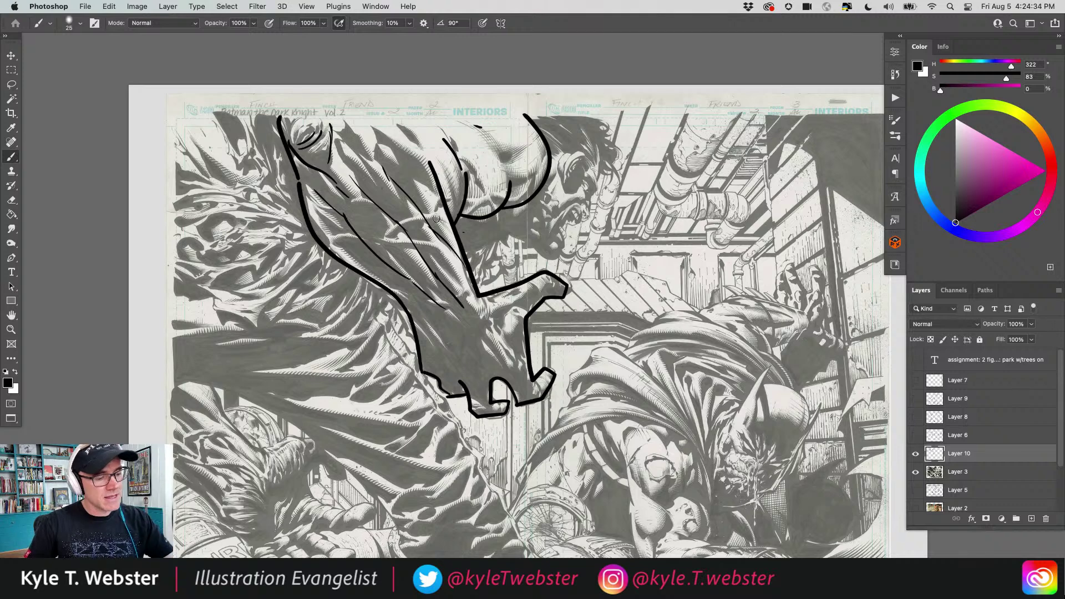
{"action": "mouse_move", "coordinate": [438, 216]}
{"action": "left_mouse_down"}
{"action": "mouse_move", "coordinate": [387, 237]}
{"action": "mouse_move", "coordinate": [429, 220]}
{"action": "mouse_move", "coordinate": [394, 236]}
{"action": "mouse_move", "coordinate": [441, 251]}
{"action": "mouse_move", "coordinate": [389, 235]}
{"action": "mouse_move", "coordinate": [332, 251]}
{"action": "left_mouse_up"}
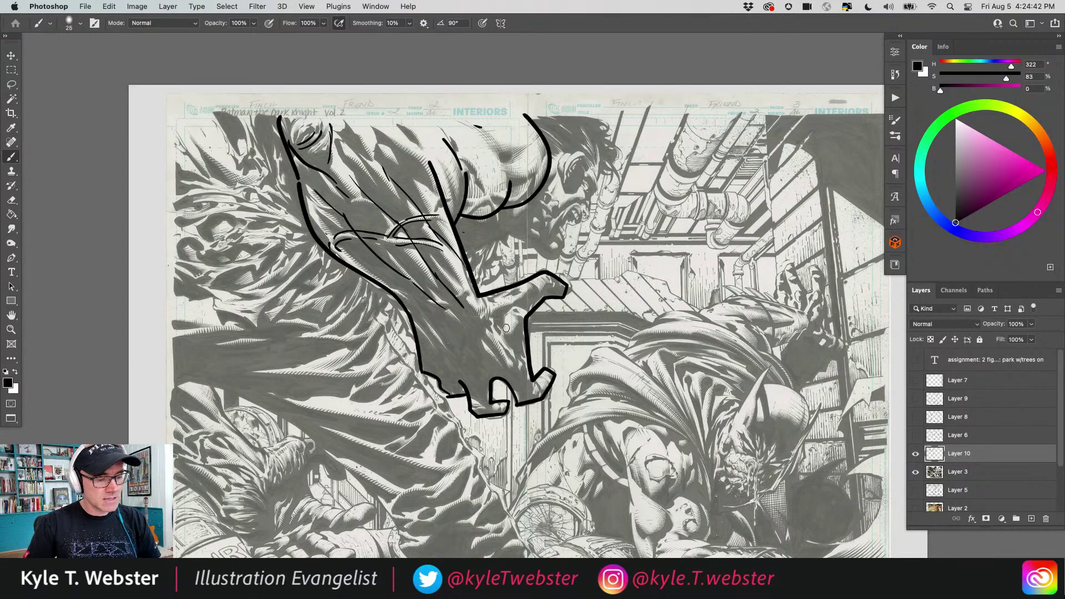
{"action": "mouse_move", "coordinate": [512, 318]}
{"action": "left_mouse_down"}
{"action": "mouse_move", "coordinate": [508, 307]}
{"action": "mouse_move", "coordinate": [517, 294]}
{"action": "mouse_move", "coordinate": [515, 322]}
{"action": "left_mouse_up"}
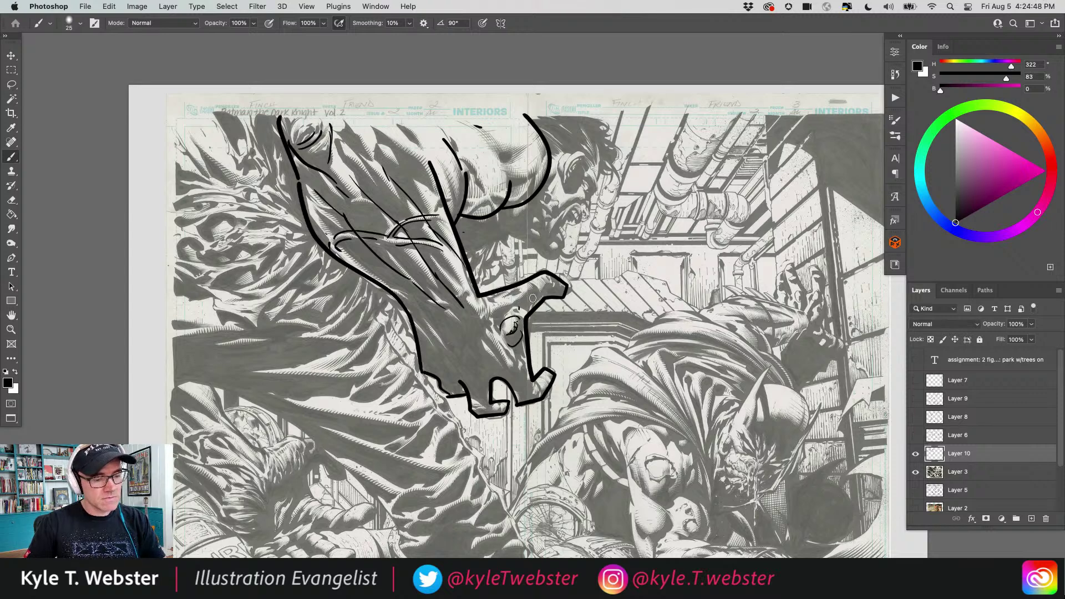
{"action": "mouse_move", "coordinate": [528, 286]}
{"action": "left_mouse_down"}
{"action": "mouse_move", "coordinate": [535, 301]}
{"action": "mouse_move", "coordinate": [551, 292]}
{"action": "left_mouse_up"}
{"action": "mouse_move", "coordinate": [506, 370]}
{"action": "left_mouse_down"}
{"action": "mouse_move", "coordinate": [483, 348]}
{"action": "mouse_move", "coordinate": [483, 328]}
{"action": "left_mouse_up"}
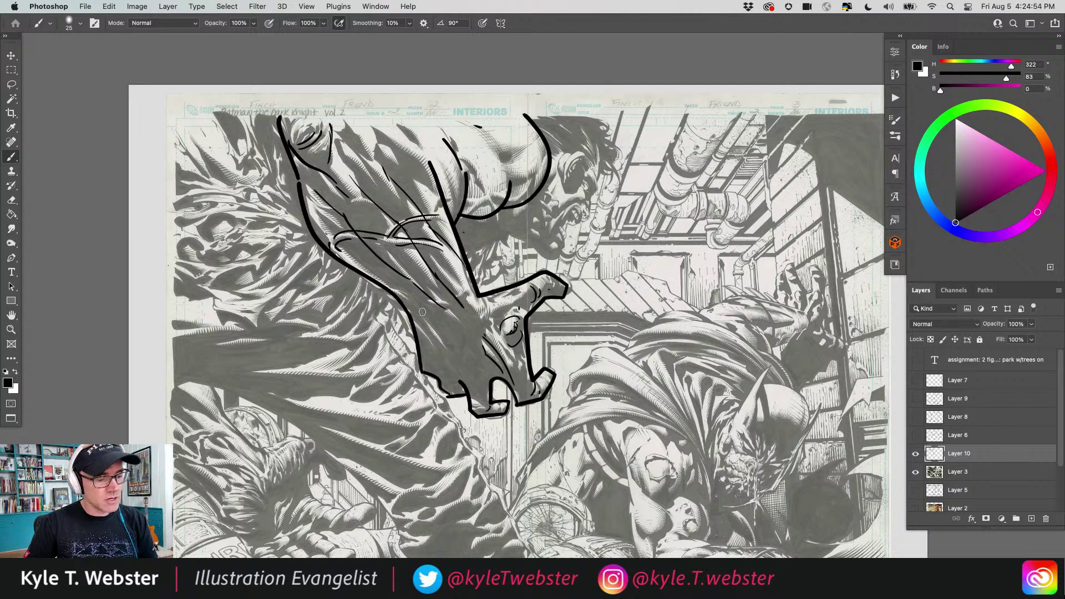
{"action": "mouse_move", "coordinate": [422, 311]}
{"action": "left_mouse_down"}
{"action": "mouse_move", "coordinate": [445, 358]}
{"action": "mouse_move", "coordinate": [438, 329]}
{"action": "left_mouse_up"}
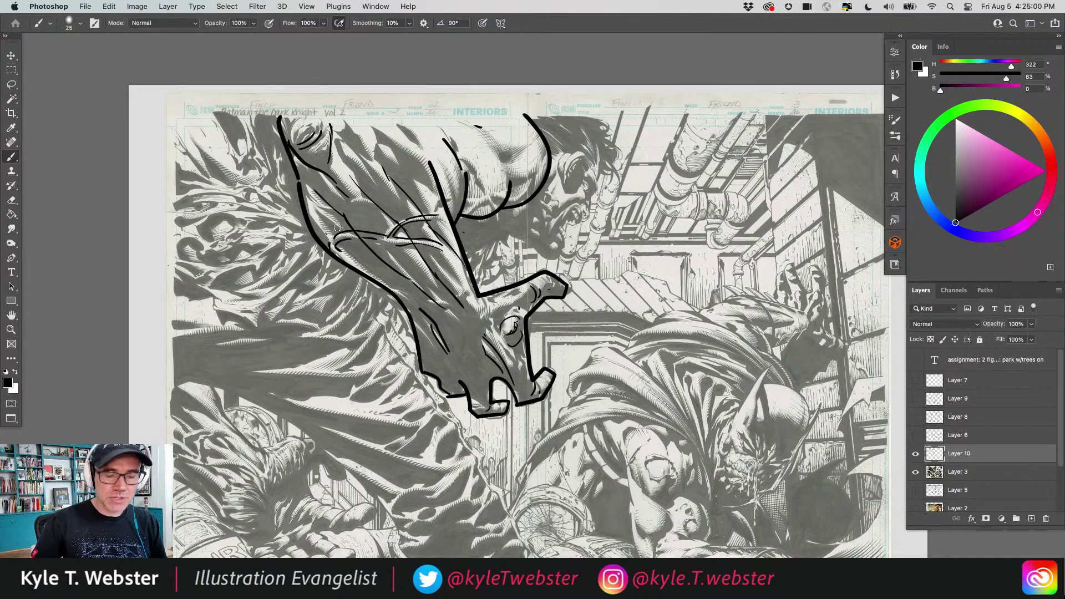
{"action": "mouse_move", "coordinate": [337, 227]}
{"action": "left_mouse_down"}
{"action": "mouse_move", "coordinate": [503, 192]}
{"action": "mouse_move", "coordinate": [521, 156]}
{"action": "left_mouse_up"}
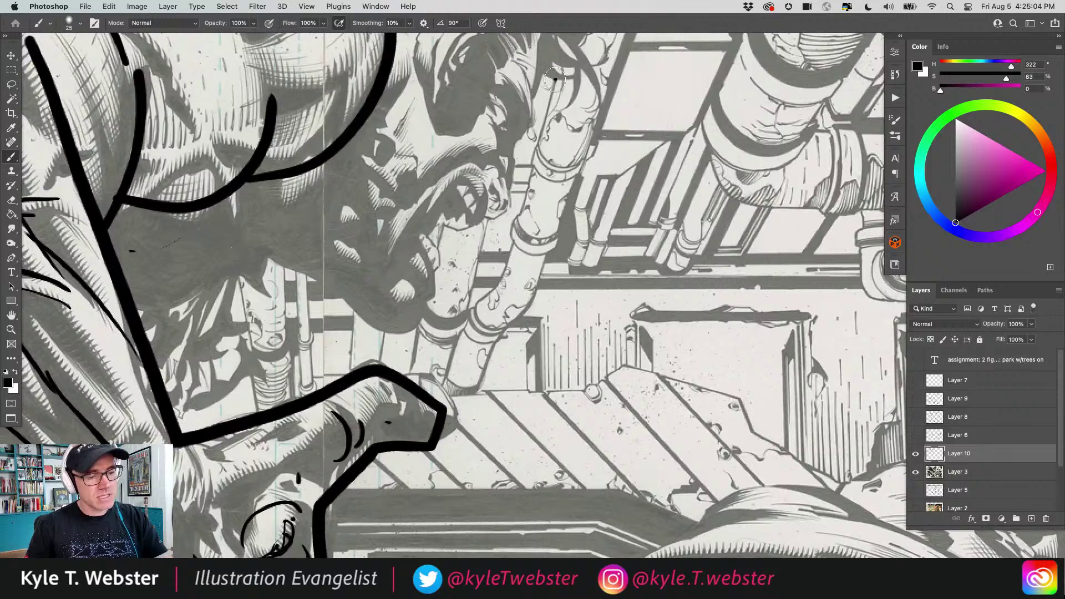
{"action": "mouse_move", "coordinate": [528, 206]}
{"action": "left_mouse_down"}
{"action": "mouse_move", "coordinate": [534, 233]}
{"action": "mouse_move", "coordinate": [531, 199]}
{"action": "left_mouse_up"}
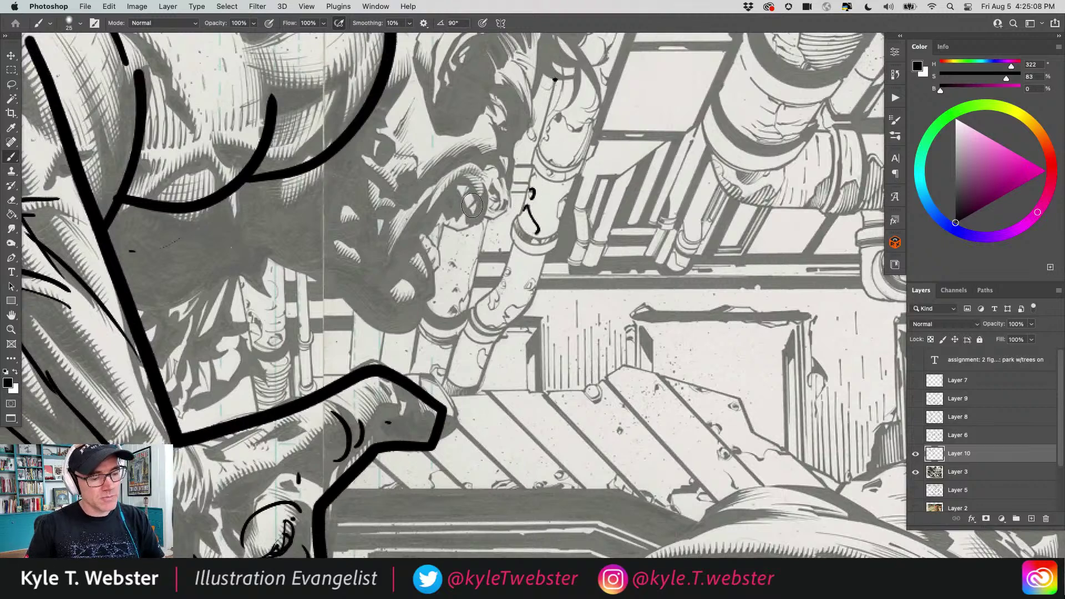
{"action": "left_click_drag", "start_coordinate": [529, 303], "coordinate": [504, 317]}
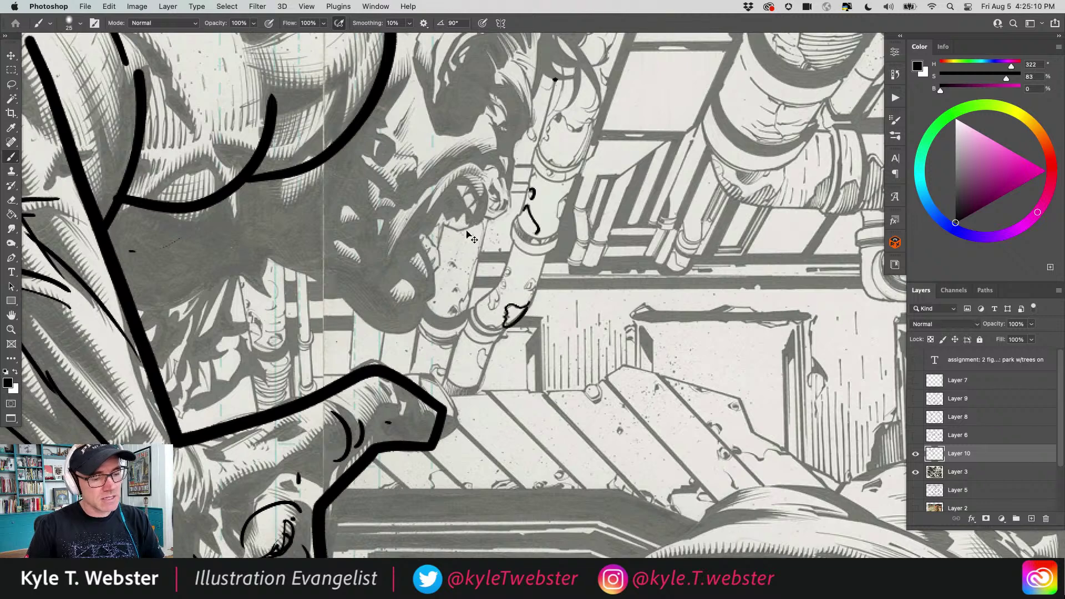
{"action": "key", "text": "super+z"}
{"action": "key", "text": "super+z"}
{"action": "key", "text": "super+z"}
{"action": "mouse_move", "coordinate": [555, 80]}
{"action": "left_mouse_down"}
{"action": "mouse_move", "coordinate": [502, 277]}
{"action": "mouse_move", "coordinate": [454, 365]}
{"action": "mouse_move", "coordinate": [502, 334]}
{"action": "mouse_move", "coordinate": [535, 292]}
{"action": "mouse_move", "coordinate": [620, 56]}
{"action": "left_mouse_up"}
{"action": "key", "text": "super+z"}
{"action": "key", "text": "super+z"}
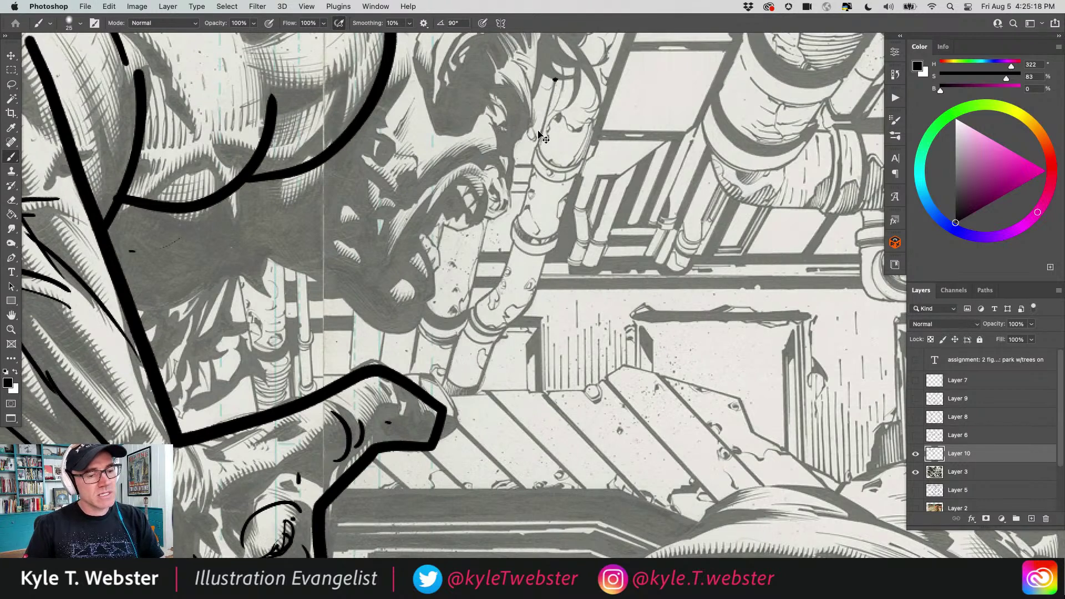
- Trace the edges and joint collars of the pipe beside the attacker's screaming face in black
{"action": "mouse_move", "coordinate": [571, 191]}
{"action": "left_mouse_down"}
{"action": "mouse_move", "coordinate": [560, 236]}
{"action": "mouse_move", "coordinate": [526, 250]}
{"action": "mouse_move", "coordinate": [513, 232]}
{"action": "mouse_move", "coordinate": [530, 169]}
{"action": "left_mouse_up"}
{"action": "left_click_drag", "start_coordinate": [519, 244], "coordinate": [502, 281]}
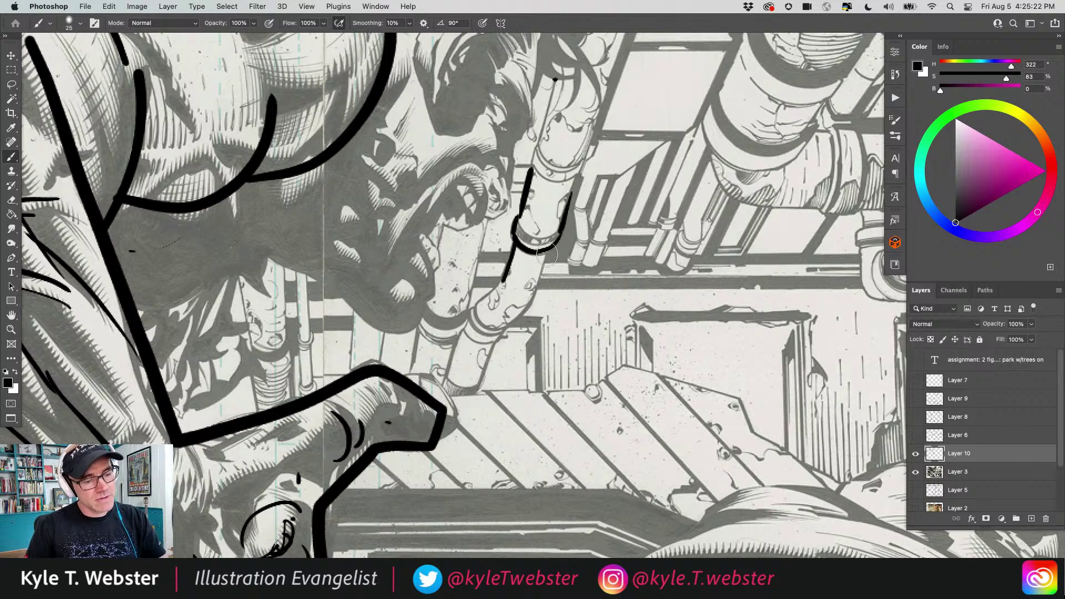
{"action": "mouse_move", "coordinate": [546, 249]}
{"action": "left_mouse_down"}
{"action": "mouse_move", "coordinate": [535, 300]}
{"action": "mouse_move", "coordinate": [502, 327]}
{"action": "left_mouse_up"}
{"action": "mouse_move", "coordinate": [506, 272]}
{"action": "left_mouse_down"}
{"action": "mouse_move", "coordinate": [472, 311]}
{"action": "mouse_move", "coordinate": [510, 322]}
{"action": "mouse_move", "coordinate": [481, 303]}
{"action": "mouse_move", "coordinate": [469, 394]}
{"action": "left_mouse_up"}
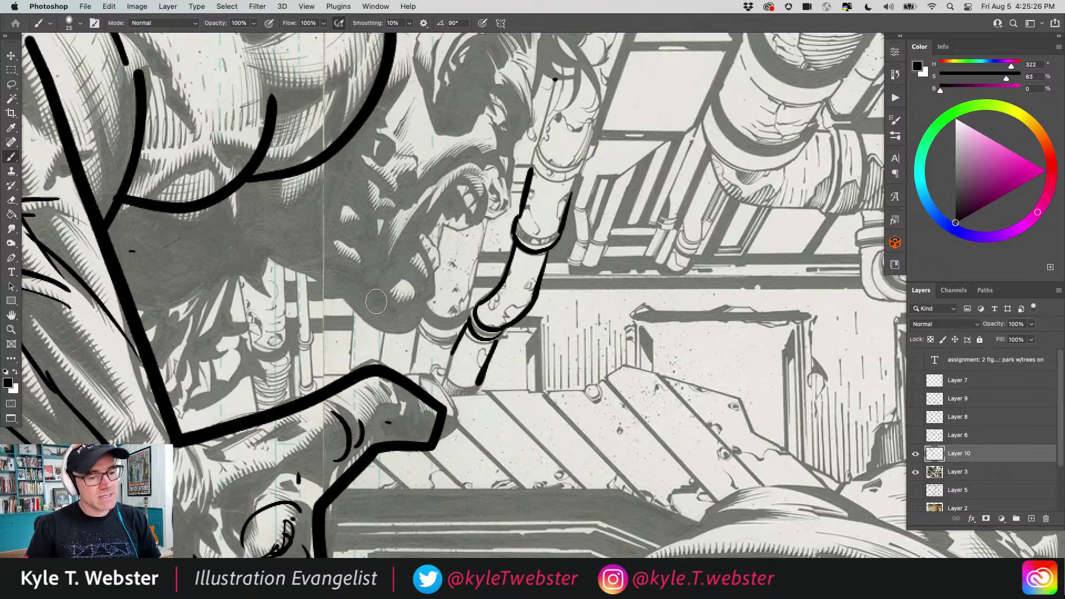
- Clear all the tracing strokes from Layer 10, leaving nothing selected
{"action": "left_click", "coordinate": [408, 340], "text": "alt"}
{"action": "left_click", "coordinate": [408, 340], "text": "alt"}
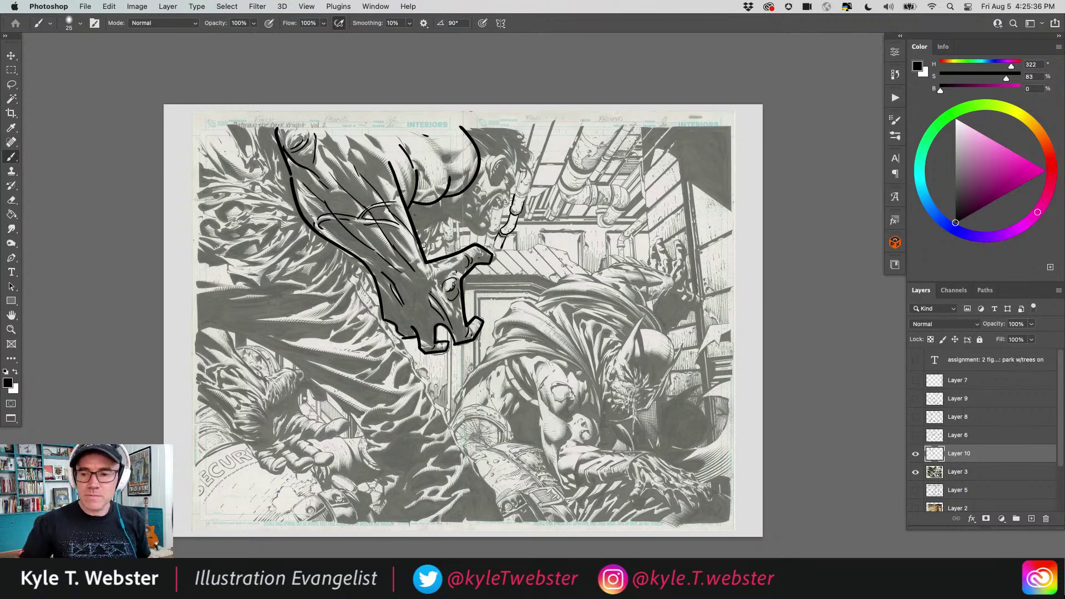
{"action": "key", "text": "super+a"}
{"action": "key", "text": "Delete"}
{"action": "key", "text": "super+d"}
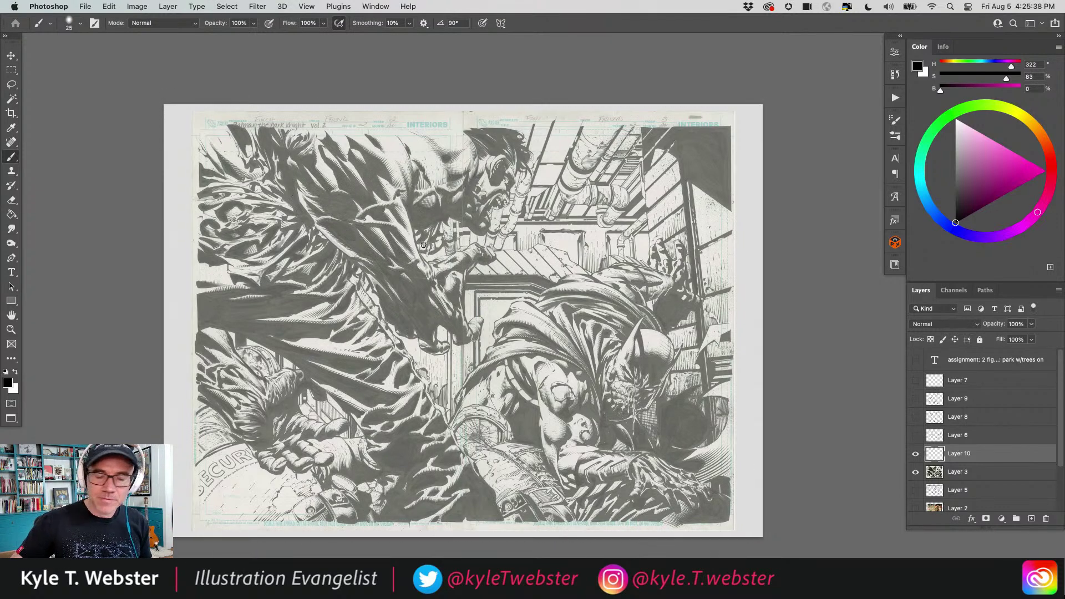
- Hide the Batman spread and show the assignment text about two figures on a park bench, enlarged for reading
{"action": "left_click", "coordinate": [915, 472]}
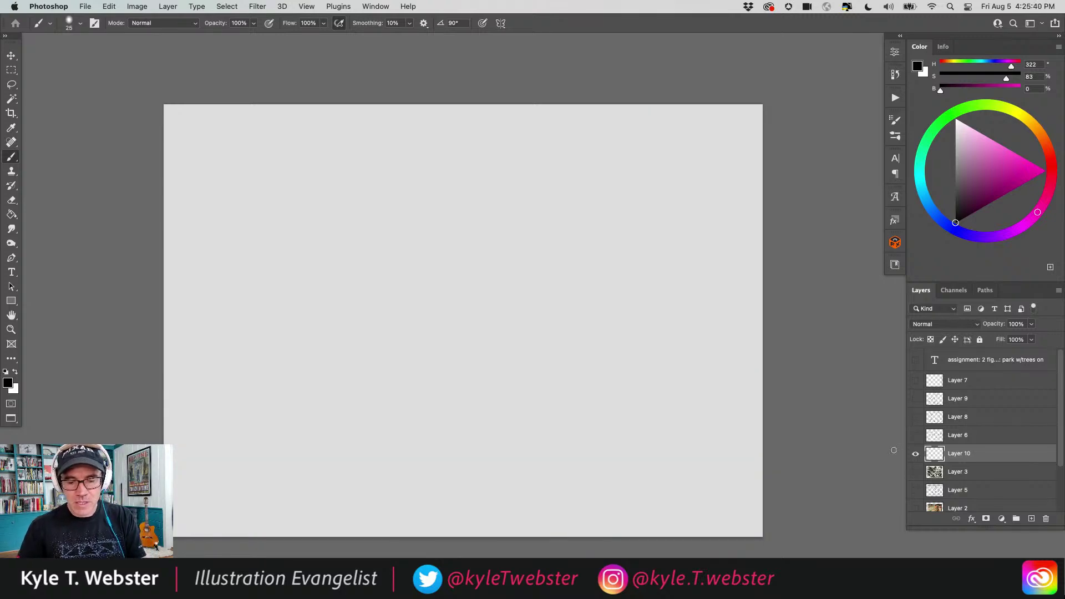
{"action": "left_click", "coordinate": [916, 360]}
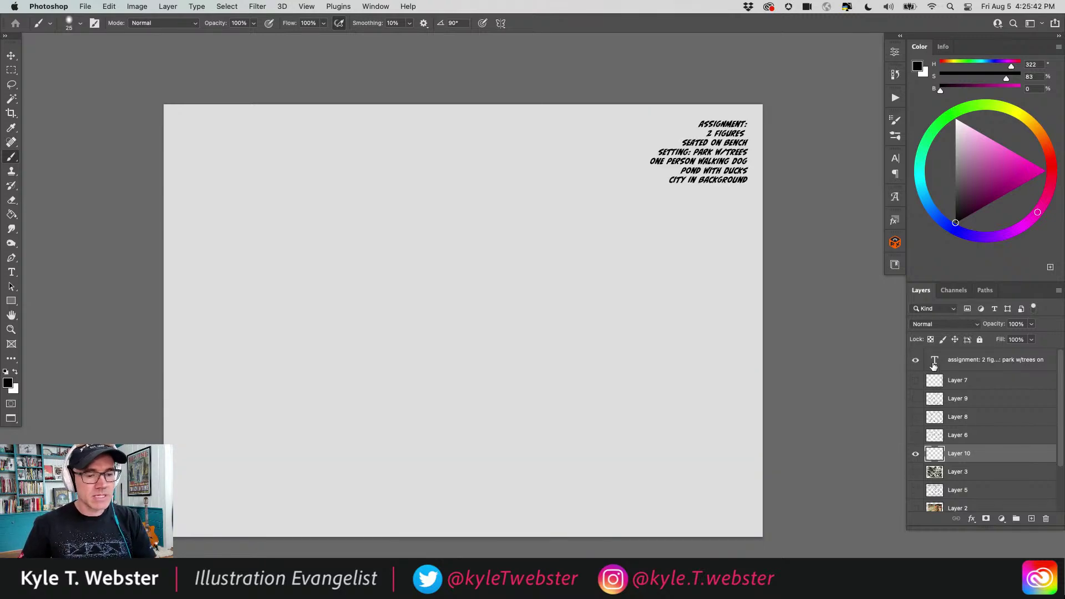
{"action": "scroll", "coordinate": [646, 225], "scroll_direction": "up", "scroll_amount": 5}
{"action": "left_click_drag", "start_coordinate": [554, 307], "coordinate": [546, 315]}
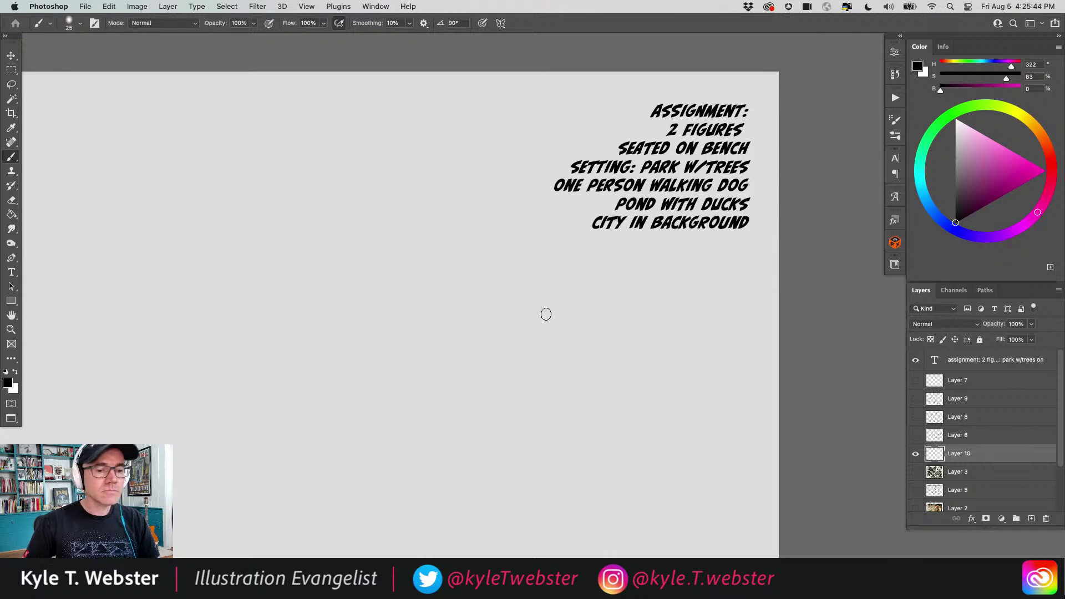
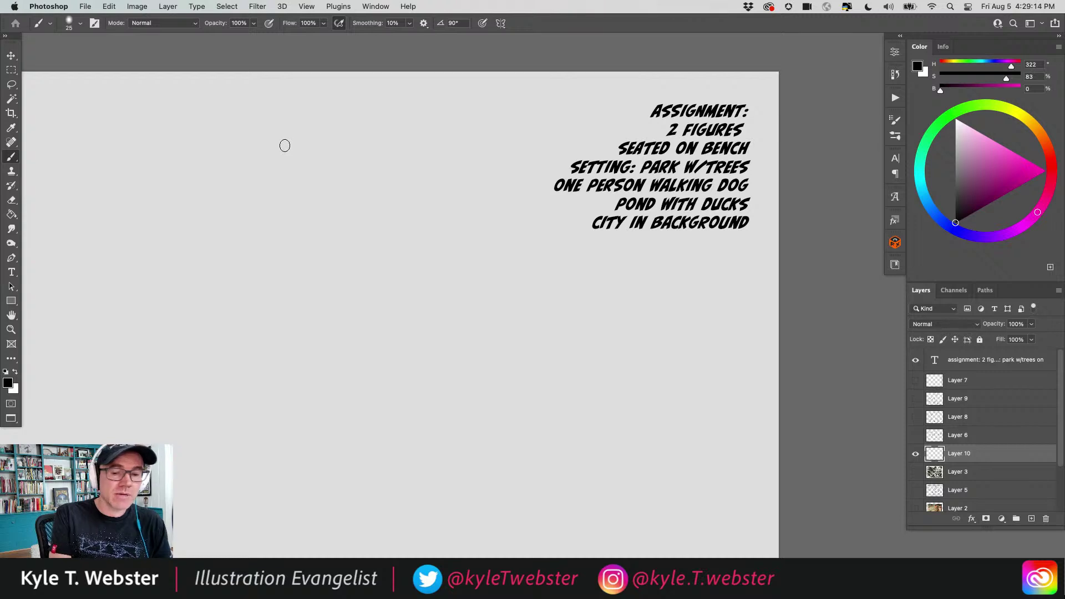
- Paint several broad magenta test strokes on Layer 10 with the 150 px Painty Mixer 22 brush
{"action": "left_click", "coordinate": [896, 136]}
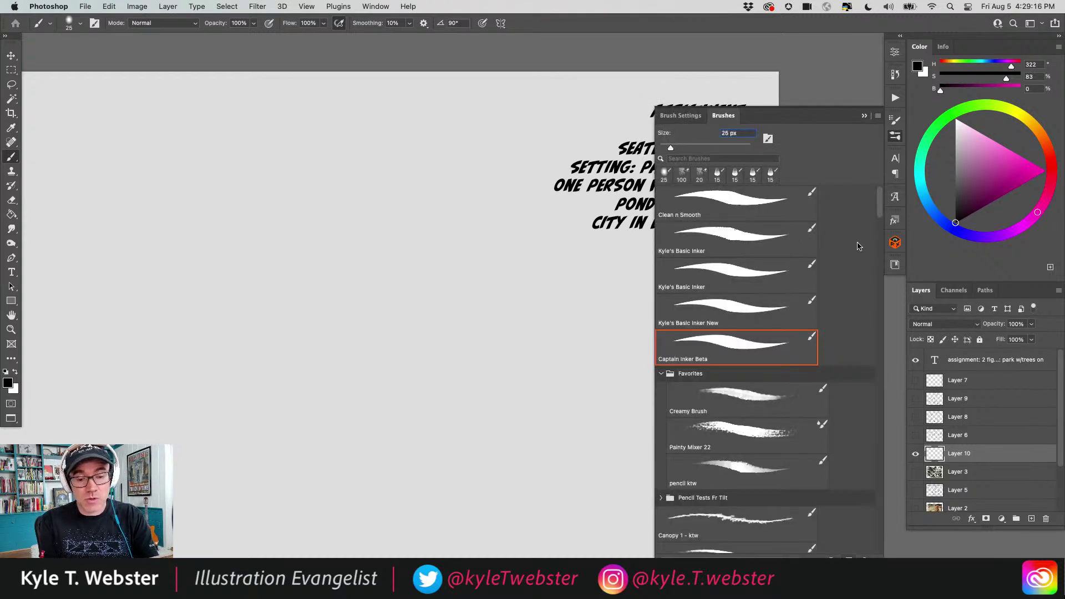
{"action": "left_click", "coordinate": [715, 422]}
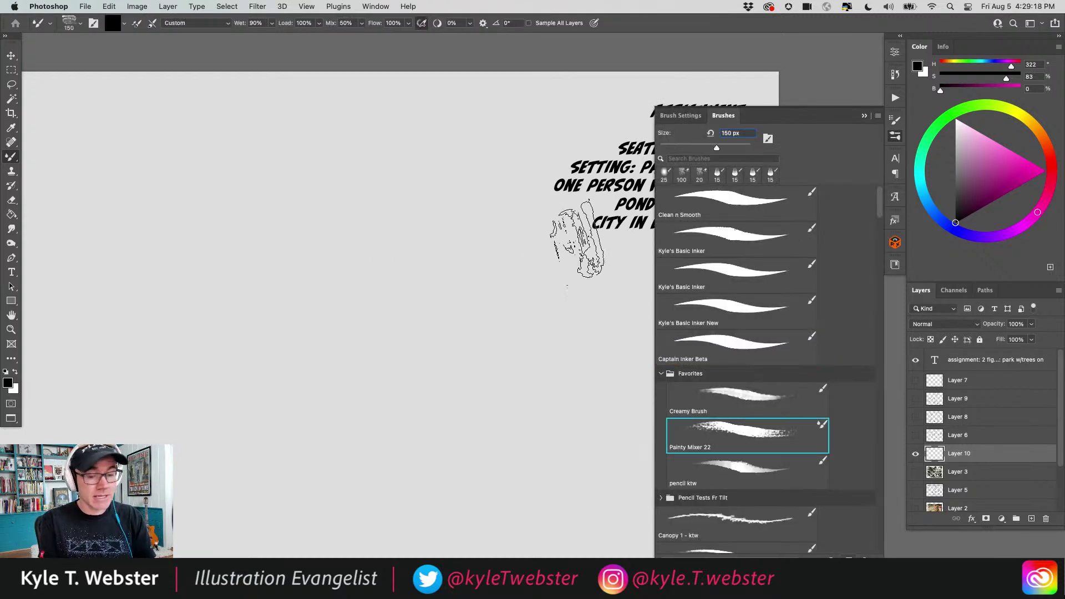
{"action": "left_click", "coordinate": [1008, 163]}
{"action": "left_click_drag", "start_coordinate": [344, 178], "coordinate": [472, 383]}
{"action": "left_click_drag", "start_coordinate": [444, 344], "coordinate": [294, 225]}
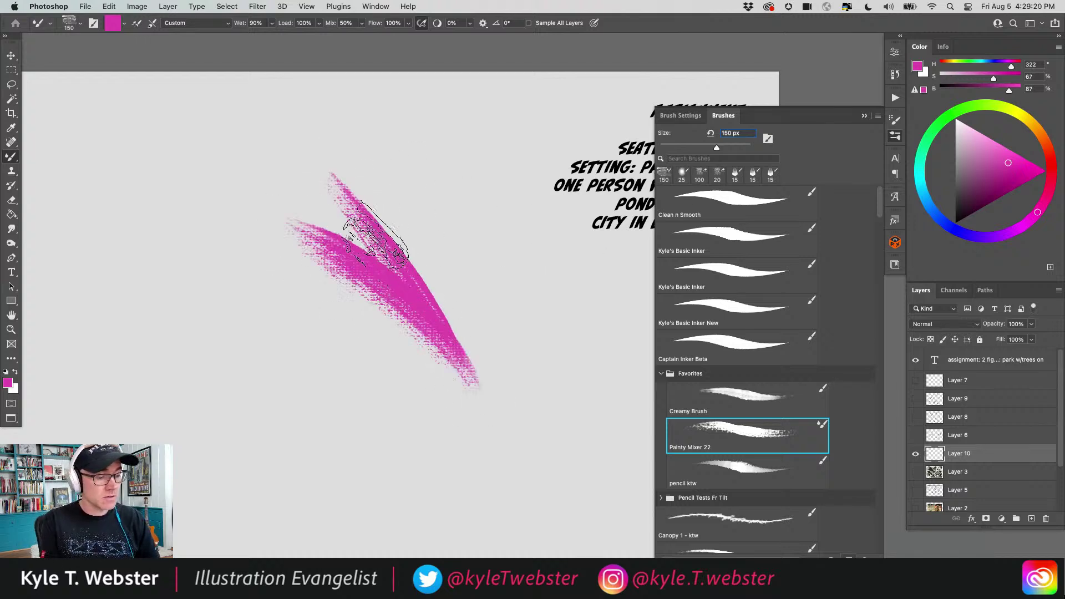
{"action": "left_click_drag", "start_coordinate": [425, 222], "coordinate": [283, 177]}
{"action": "left_click_drag", "start_coordinate": [366, 158], "coordinate": [208, 161]}
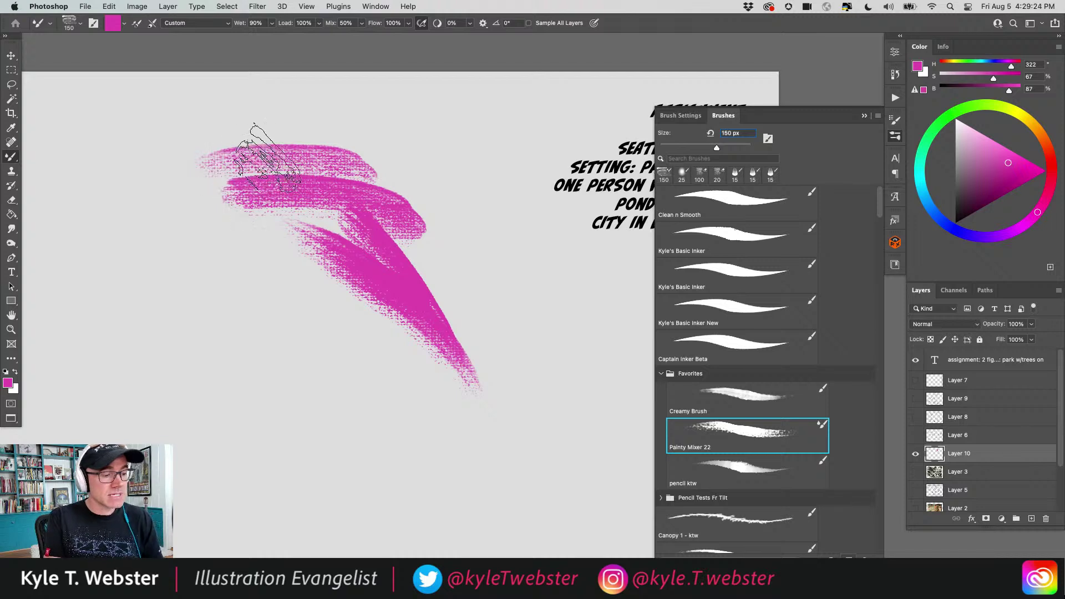
{"action": "mouse_move", "coordinate": [365, 390]}
{"action": "left_mouse_down"}
{"action": "mouse_move", "coordinate": [285, 387]}
{"action": "mouse_move", "coordinate": [202, 269]}
{"action": "mouse_move", "coordinate": [174, 380]}
{"action": "mouse_move", "coordinate": [348, 527]}
{"action": "mouse_move", "coordinate": [508, 422]}
{"action": "left_mouse_up"}
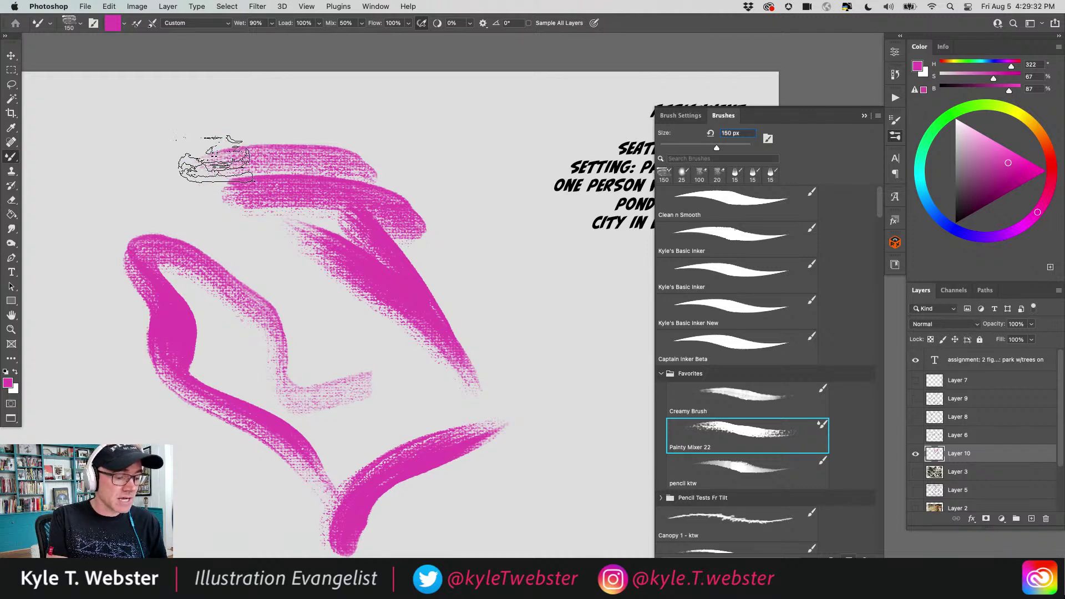
- Brush golden yellow strokes over the upper magenta strokes so the two colors blend
{"action": "left_click", "coordinate": [1029, 121]}
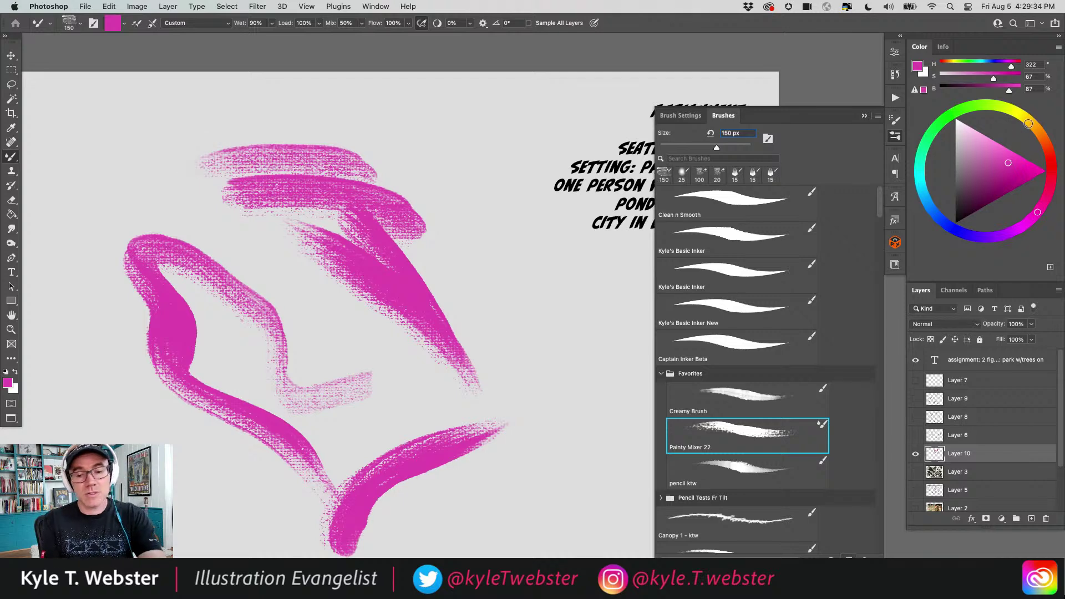
{"action": "left_click", "coordinate": [1027, 167]}
{"action": "left_click_drag", "start_coordinate": [294, 122], "coordinate": [405, 256]}
{"action": "mouse_move", "coordinate": [300, 166]}
{"action": "left_mouse_down"}
{"action": "mouse_move", "coordinate": [226, 214]}
{"action": "mouse_move", "coordinate": [202, 143]}
{"action": "mouse_move", "coordinate": [237, 185]}
{"action": "mouse_move", "coordinate": [166, 150]}
{"action": "left_mouse_up"}
{"action": "left_click_drag", "start_coordinate": [49, 119], "coordinate": [249, 143]}
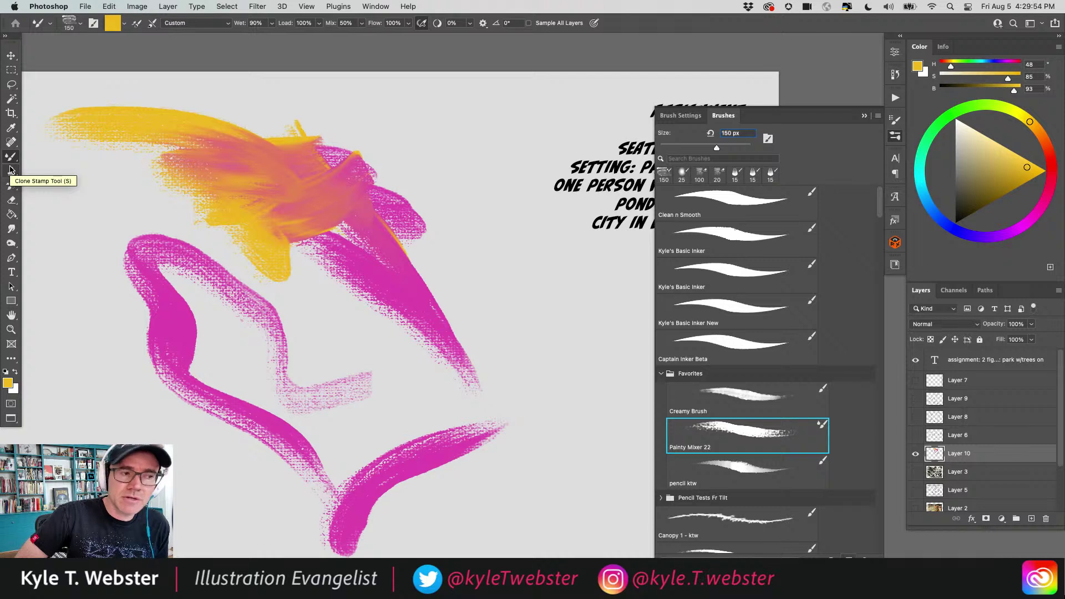
- Hide the color-mixing test layer and choose the Clean n Smooth brush at 30 px
{"action": "left_click", "coordinate": [916, 454]}
{"action": "left_click", "coordinate": [700, 194]}
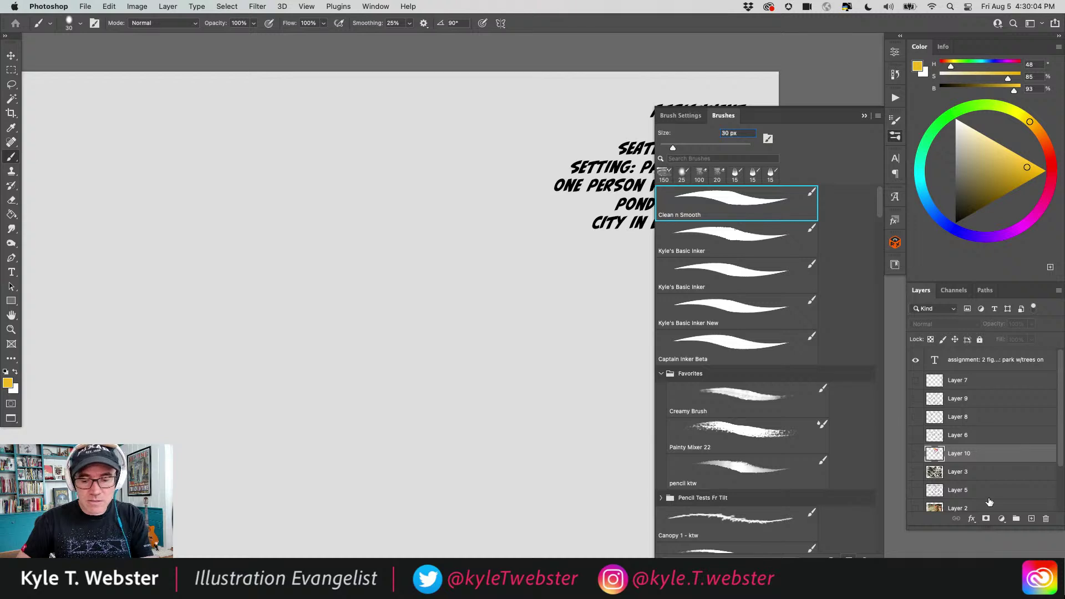
- Add a new layer above Layer 10 and set up the Captain Inker Beta brush with the default black foreground colour
{"action": "left_click", "coordinate": [719, 347]}
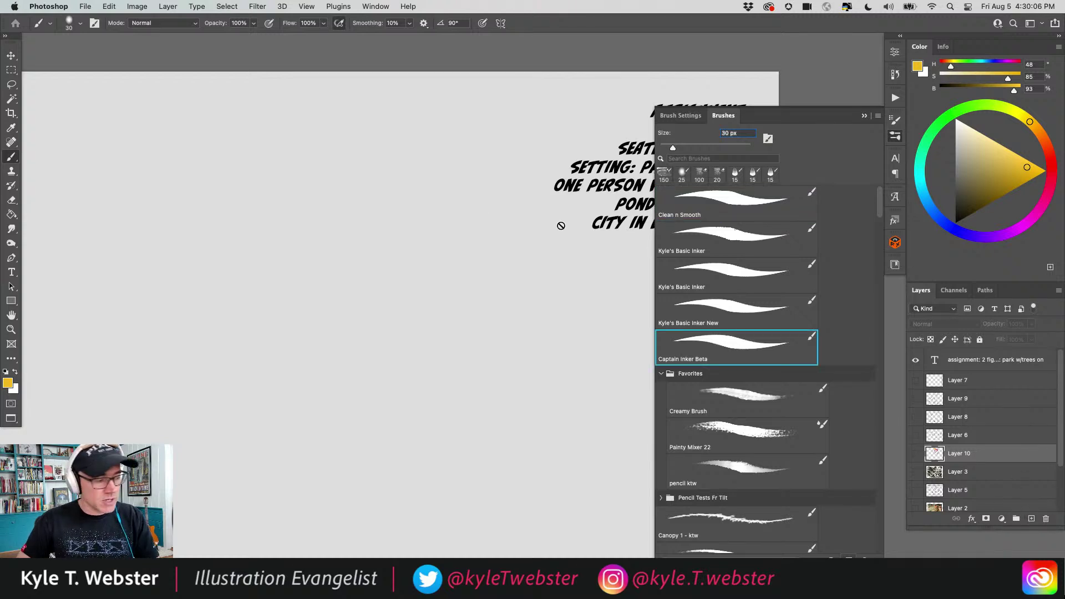
{"action": "left_click", "coordinate": [5, 371]}
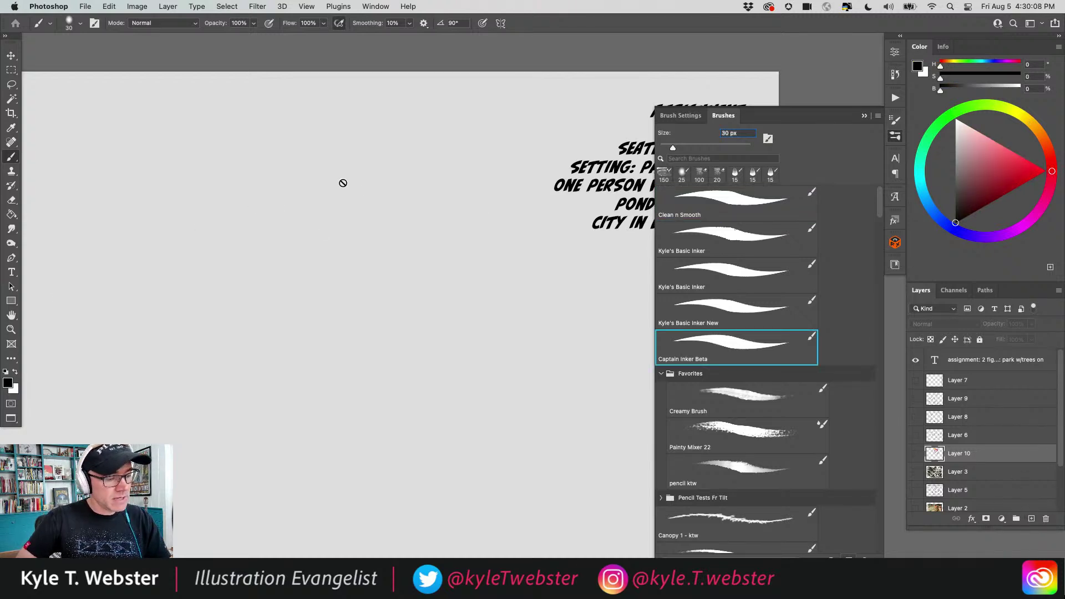
{"action": "left_click", "coordinate": [1030, 519]}
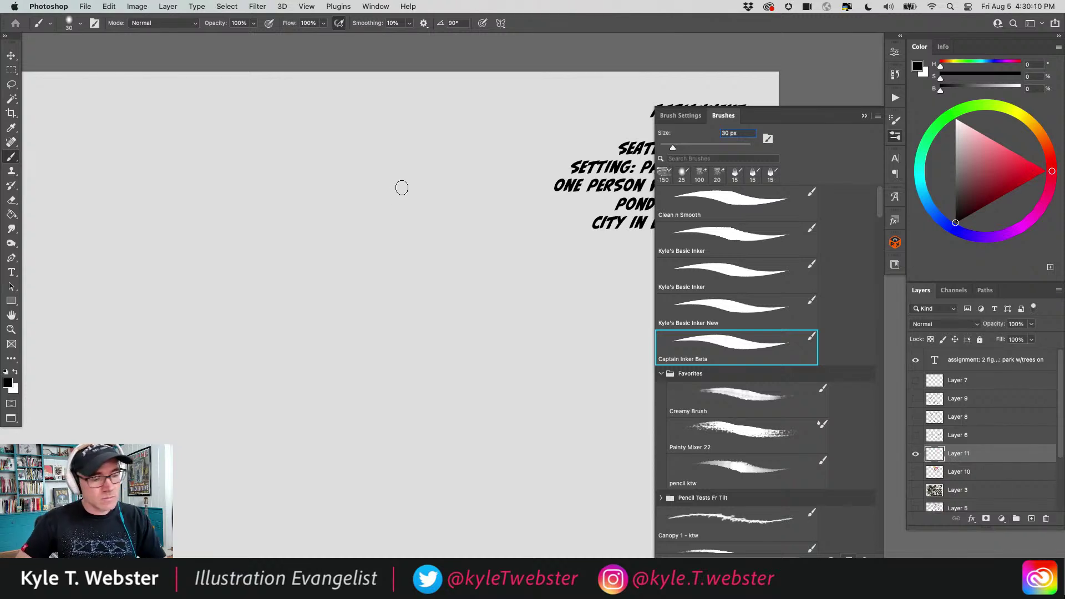
- Ink a manga-style face in profile with forehead, nose, chin and neck, a heavy eyebrow, an eye and a frowning mouth
{"action": "mouse_move", "coordinate": [334, 184]}
{"action": "left_mouse_down"}
{"action": "mouse_move", "coordinate": [337, 283]}
{"action": "mouse_move", "coordinate": [324, 307]}
{"action": "mouse_move", "coordinate": [339, 320]}
{"action": "mouse_move", "coordinate": [337, 344]}
{"action": "mouse_move", "coordinate": [367, 390]}
{"action": "mouse_move", "coordinate": [442, 371]}
{"action": "mouse_move", "coordinate": [449, 409]}
{"action": "left_mouse_up"}
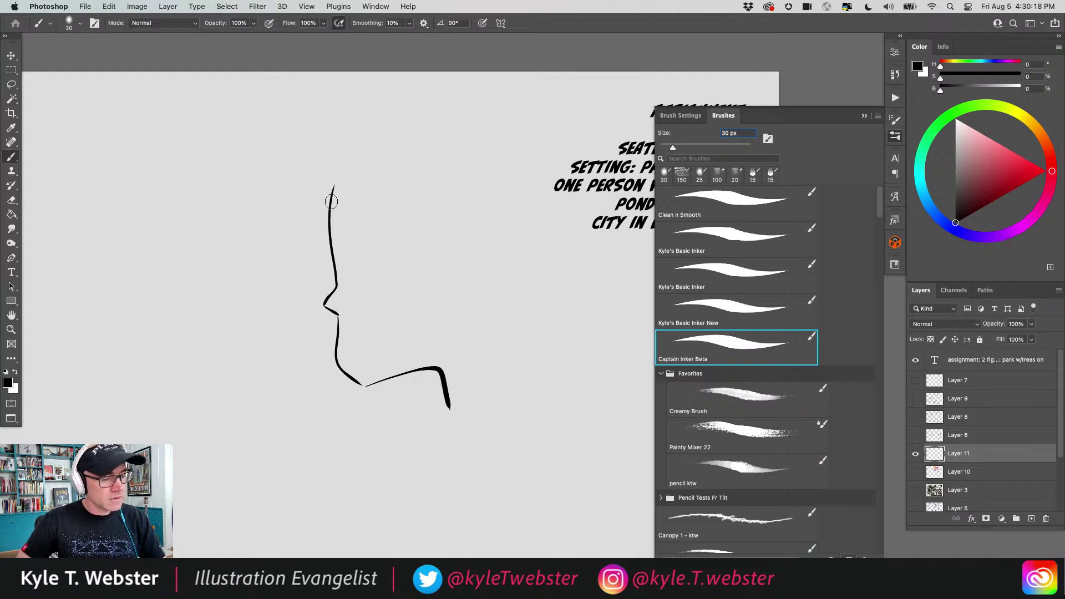
{"action": "mouse_move", "coordinate": [402, 241]}
{"action": "left_mouse_down"}
{"action": "mouse_move", "coordinate": [378, 231]}
{"action": "mouse_move", "coordinate": [353, 256]}
{"action": "mouse_move", "coordinate": [387, 255]}
{"action": "mouse_move", "coordinate": [364, 291]}
{"action": "mouse_move", "coordinate": [363, 264]}
{"action": "mouse_move", "coordinate": [367, 287]}
{"action": "mouse_move", "coordinate": [378, 287]}
{"action": "mouse_move", "coordinate": [365, 274]}
{"action": "left_mouse_up"}
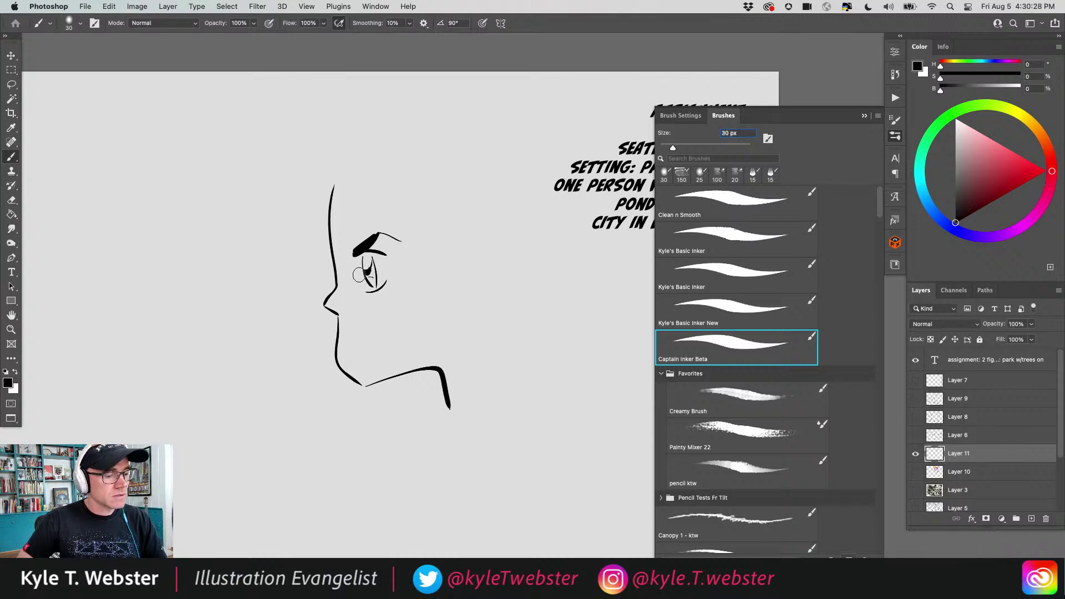
{"action": "left_click_drag", "start_coordinate": [337, 331], "coordinate": [382, 343]}
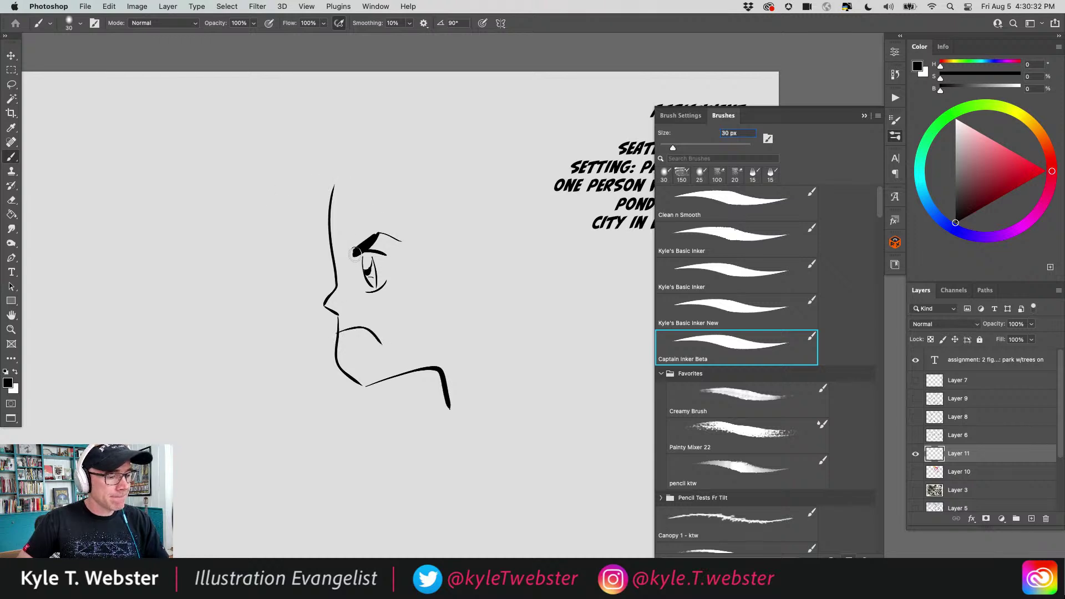
{"action": "mouse_move", "coordinate": [347, 245]}
{"action": "left_mouse_down"}
{"action": "mouse_move", "coordinate": [402, 243]}
{"action": "mouse_move", "coordinate": [377, 231]}
{"action": "mouse_move", "coordinate": [398, 239]}
{"action": "left_mouse_up"}
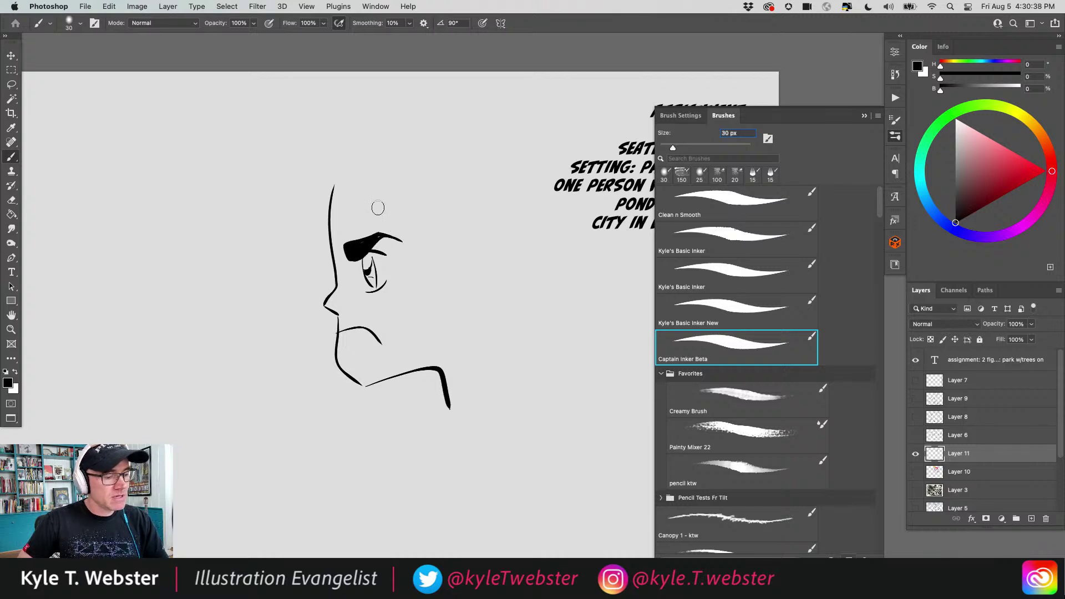
{"action": "mouse_move", "coordinate": [381, 238]}
{"action": "left_mouse_down"}
{"action": "mouse_move", "coordinate": [378, 254]}
{"action": "mouse_move", "coordinate": [360, 249]}
{"action": "left_mouse_up"}
{"action": "mouse_move", "coordinate": [361, 300]}
{"action": "left_mouse_down"}
{"action": "mouse_move", "coordinate": [364, 288]}
{"action": "mouse_move", "coordinate": [340, 314]}
{"action": "left_mouse_up"}
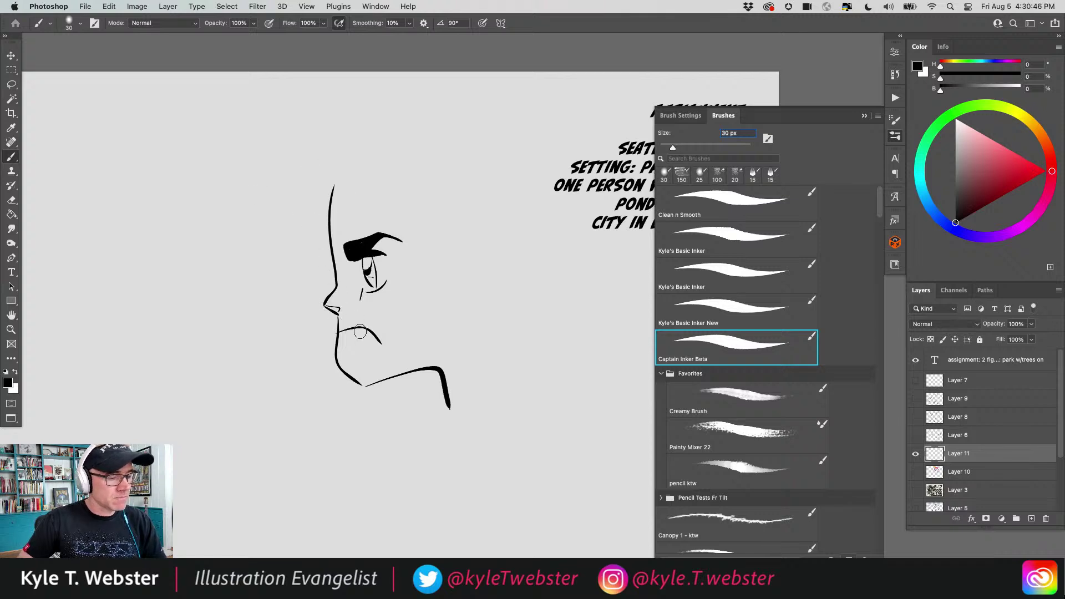
{"action": "left_click_drag", "start_coordinate": [393, 332], "coordinate": [378, 356]}
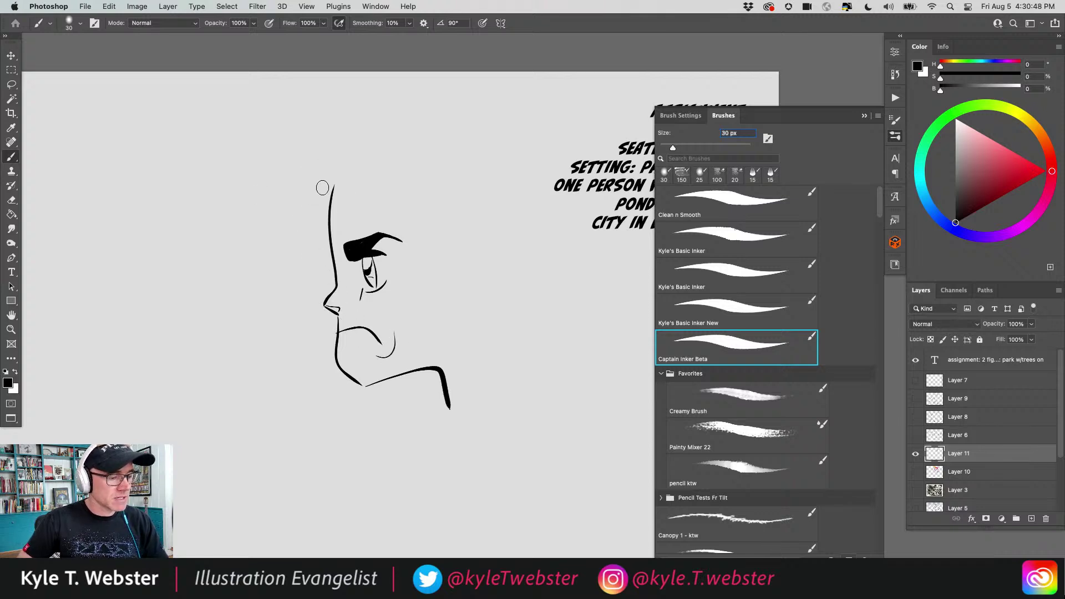
- Ink the hair around the face with swept fringe strands, curved side locks and an arc for the crown
{"action": "mouse_move", "coordinate": [334, 185]}
{"action": "left_mouse_down"}
{"action": "mouse_move", "coordinate": [304, 288]}
{"action": "mouse_move", "coordinate": [318, 281]}
{"action": "mouse_move", "coordinate": [291, 268]}
{"action": "mouse_move", "coordinate": [311, 172]}
{"action": "mouse_move", "coordinate": [276, 232]}
{"action": "mouse_move", "coordinate": [270, 221]}
{"action": "mouse_move", "coordinate": [337, 152]}
{"action": "mouse_move", "coordinate": [270, 157]}
{"action": "mouse_move", "coordinate": [356, 142]}
{"action": "left_mouse_up"}
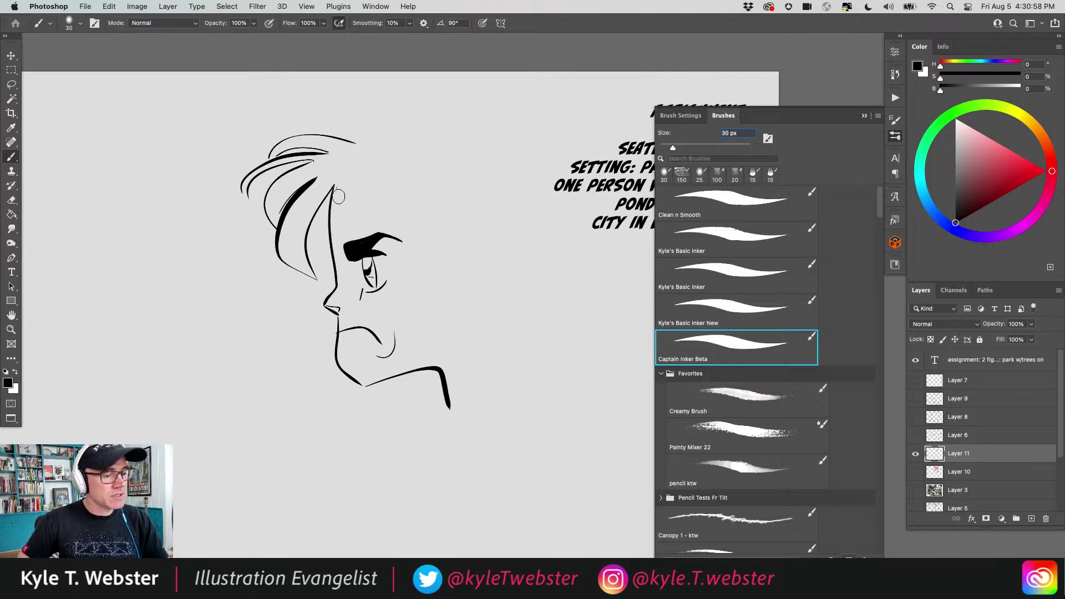
{"action": "left_click_drag", "start_coordinate": [335, 188], "coordinate": [403, 240]}
{"action": "mouse_move", "coordinate": [388, 201]}
{"action": "left_mouse_down"}
{"action": "mouse_move", "coordinate": [389, 299]}
{"action": "mouse_move", "coordinate": [422, 226]}
{"action": "left_mouse_up"}
{"action": "left_click_drag", "start_coordinate": [424, 304], "coordinate": [446, 232]}
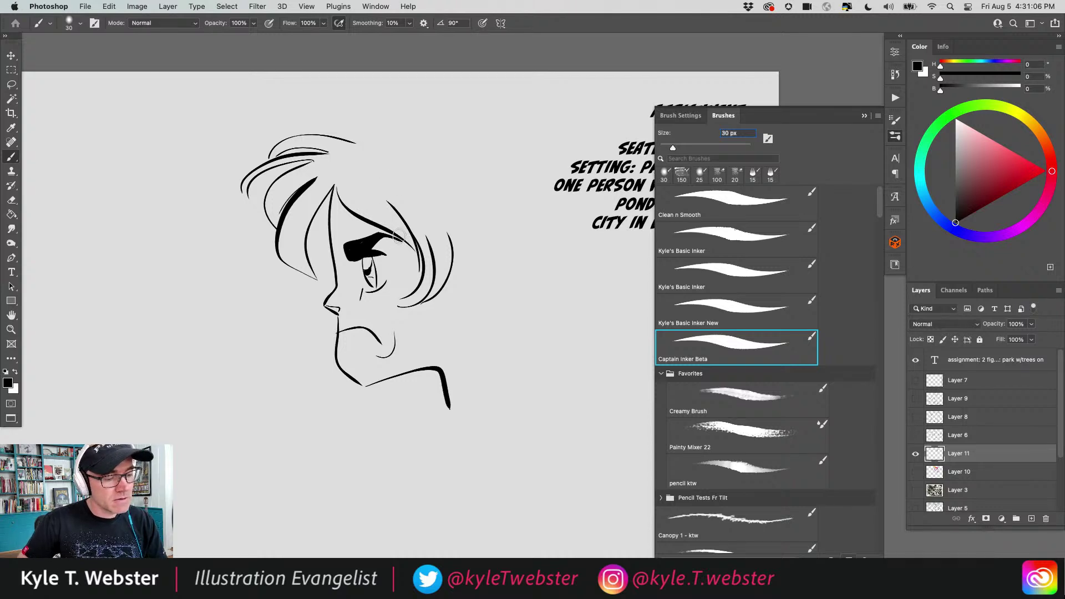
{"action": "left_click_drag", "start_coordinate": [402, 238], "coordinate": [416, 281]}
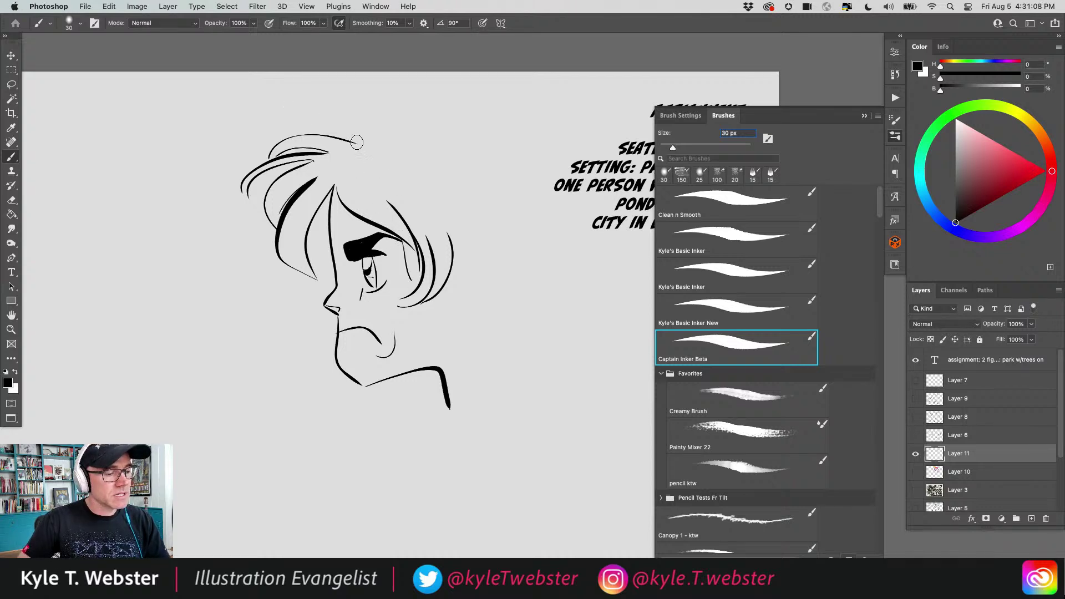
{"action": "mouse_move", "coordinate": [322, 133]}
{"action": "left_mouse_down"}
{"action": "mouse_move", "coordinate": [378, 122]}
{"action": "mouse_move", "coordinate": [438, 135]}
{"action": "left_mouse_up"}
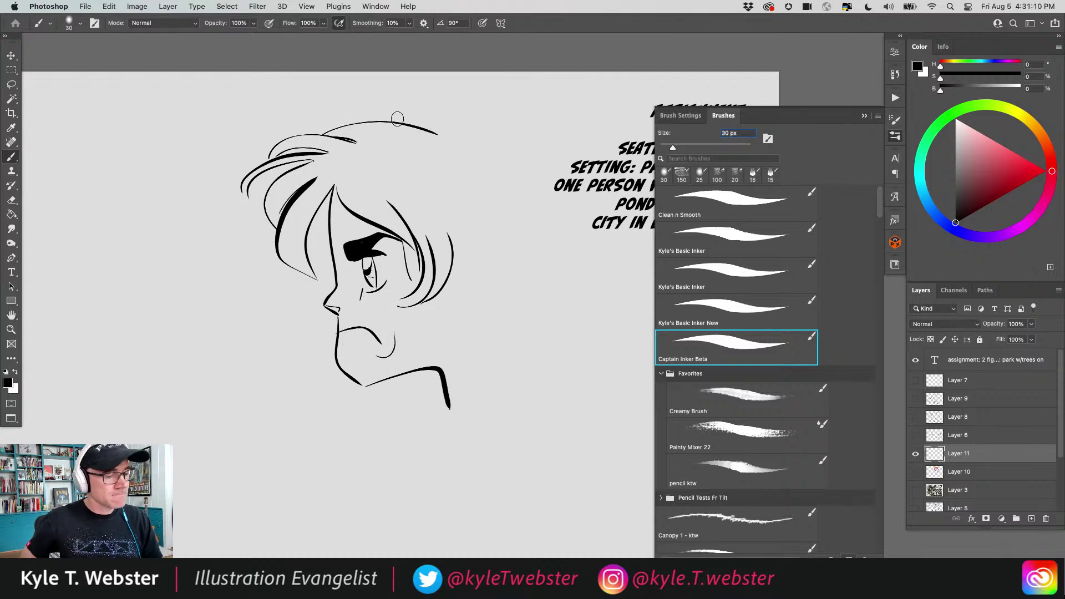
- Add thick tapered black strands to the fringe and side hair, and darken the line under the eye
{"action": "left_click", "coordinate": [11, 329]}
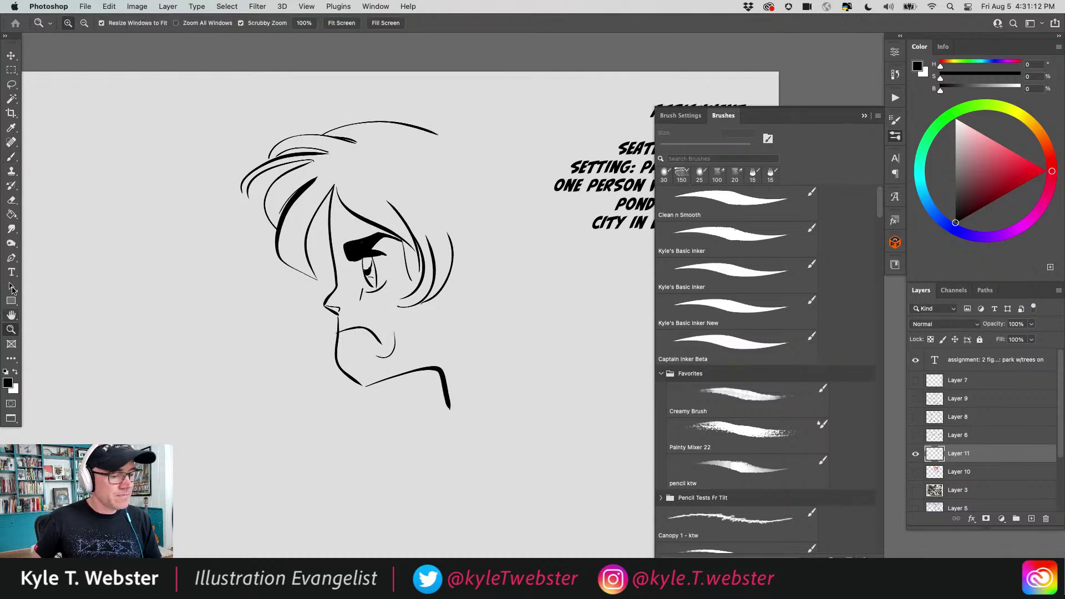
{"action": "key", "text": "b"}
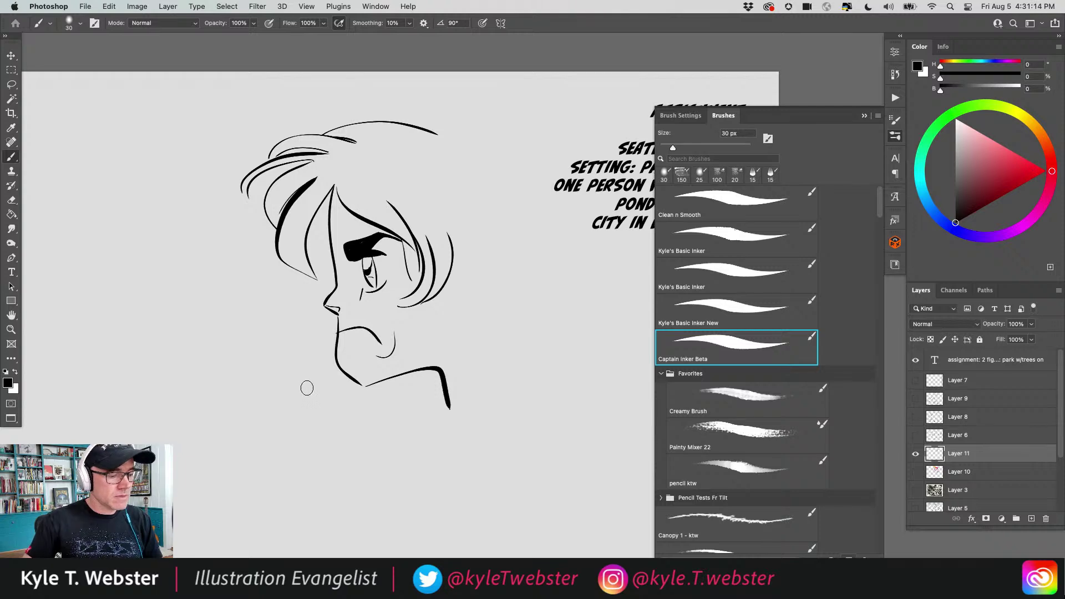
{"action": "scroll", "coordinate": [307, 388], "scroll_direction": "down", "scroll_amount": 3}
{"action": "scroll", "coordinate": [335, 348], "scroll_direction": "down", "scroll_amount": 2}
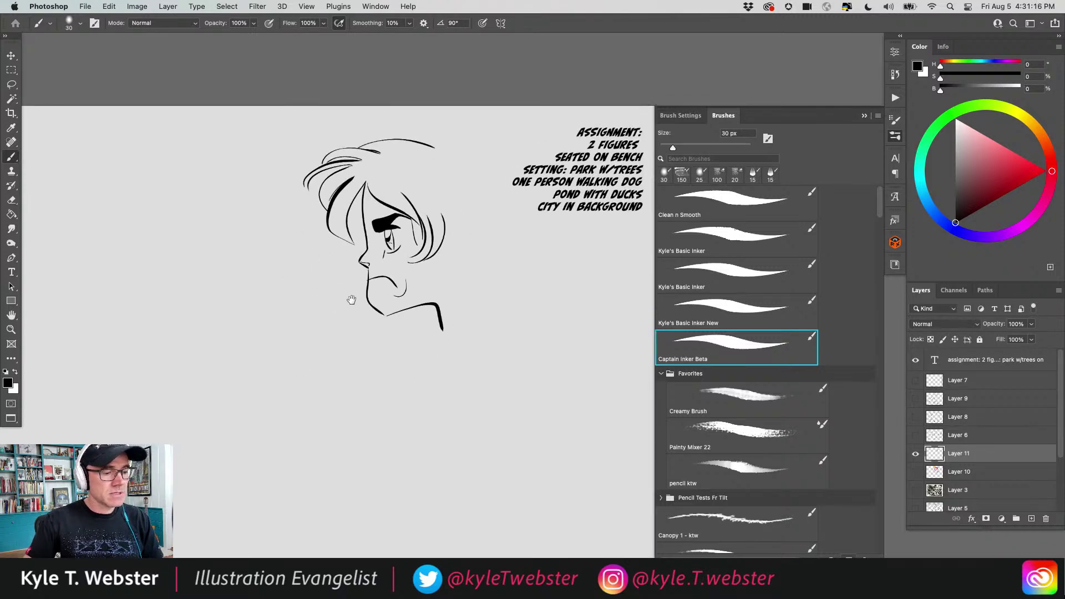
{"action": "scroll", "coordinate": [361, 208], "scroll_direction": "up", "scroll_amount": 2}
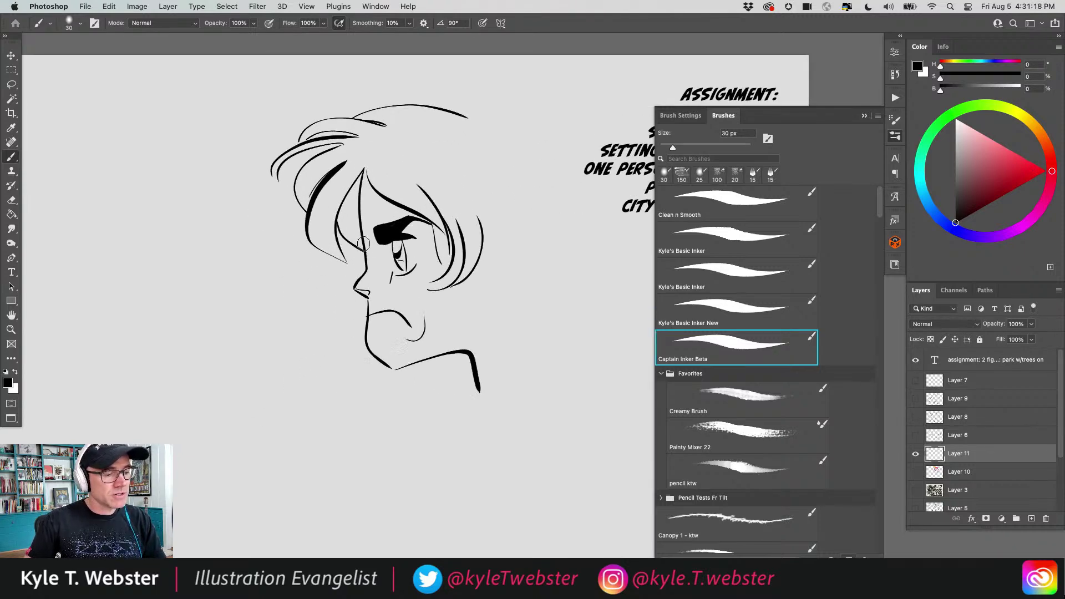
{"action": "mouse_move", "coordinate": [363, 170]}
{"action": "left_mouse_down"}
{"action": "mouse_move", "coordinate": [362, 236]}
{"action": "mouse_move", "coordinate": [362, 172]}
{"action": "mouse_move", "coordinate": [349, 241]}
{"action": "mouse_move", "coordinate": [360, 194]}
{"action": "mouse_move", "coordinate": [349, 181]}
{"action": "mouse_move", "coordinate": [358, 175]}
{"action": "mouse_move", "coordinate": [341, 222]}
{"action": "mouse_move", "coordinate": [361, 165]}
{"action": "left_mouse_up"}
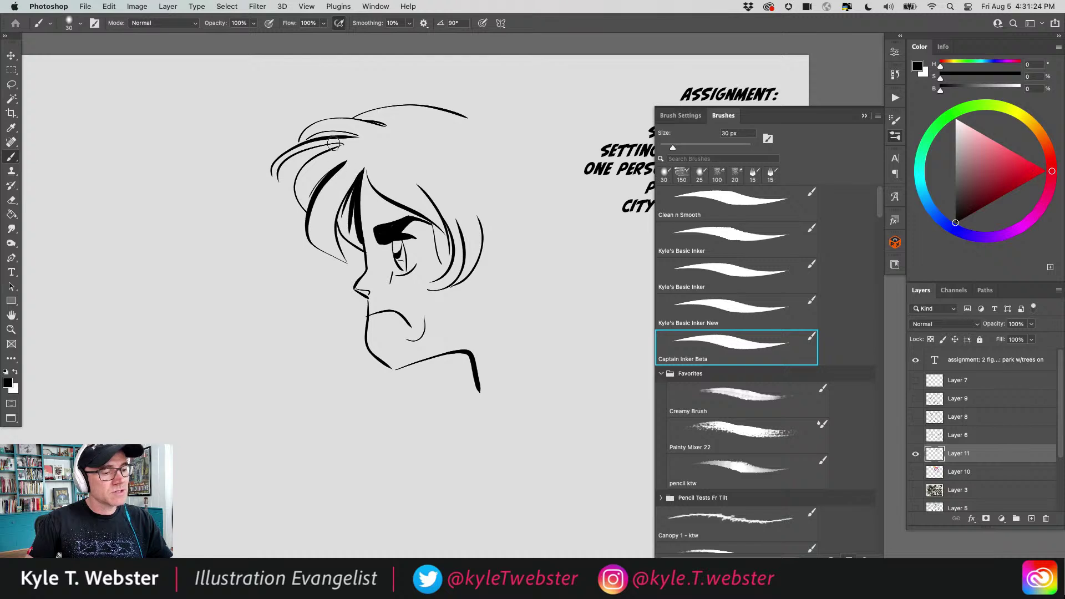
{"action": "mouse_move", "coordinate": [308, 200]}
{"action": "left_mouse_down"}
{"action": "mouse_move", "coordinate": [347, 161]}
{"action": "mouse_move", "coordinate": [310, 195]}
{"action": "left_mouse_up"}
{"action": "left_click_drag", "start_coordinate": [336, 156], "coordinate": [305, 193]}
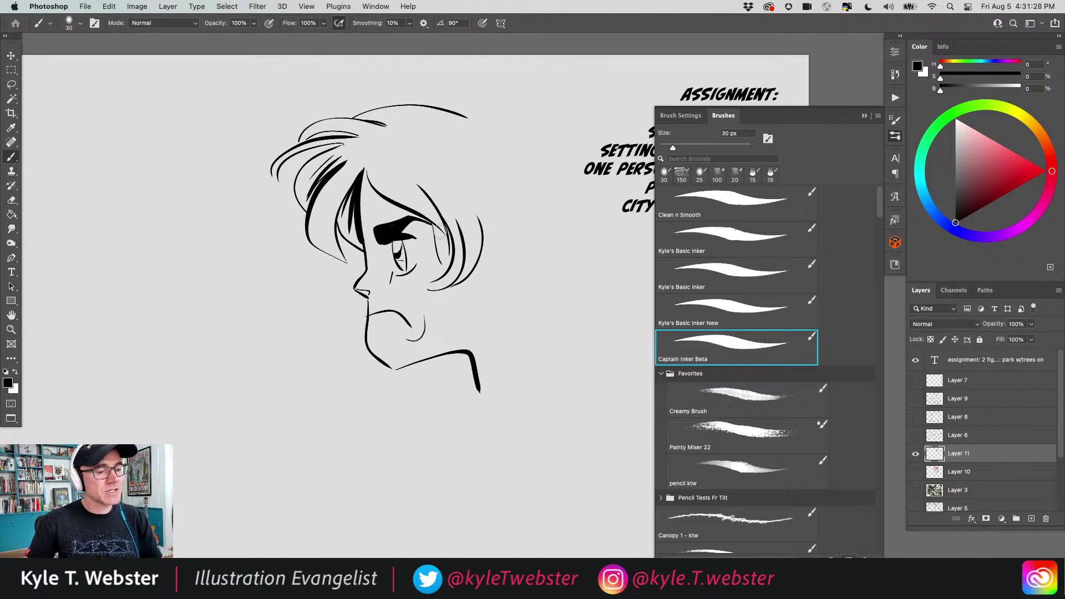
{"action": "mouse_move", "coordinate": [414, 200]}
{"action": "left_mouse_down"}
{"action": "mouse_move", "coordinate": [449, 240]}
{"action": "mouse_move", "coordinate": [413, 209]}
{"action": "mouse_move", "coordinate": [449, 237]}
{"action": "mouse_move", "coordinate": [434, 193]}
{"action": "mouse_move", "coordinate": [462, 258]}
{"action": "left_mouse_up"}
{"action": "left_click_drag", "start_coordinate": [463, 205], "coordinate": [464, 264]}
{"action": "mouse_move", "coordinate": [469, 190]}
{"action": "left_mouse_down"}
{"action": "mouse_move", "coordinate": [481, 266]}
{"action": "mouse_move", "coordinate": [486, 237]}
{"action": "mouse_move", "coordinate": [471, 278]}
{"action": "left_mouse_up"}
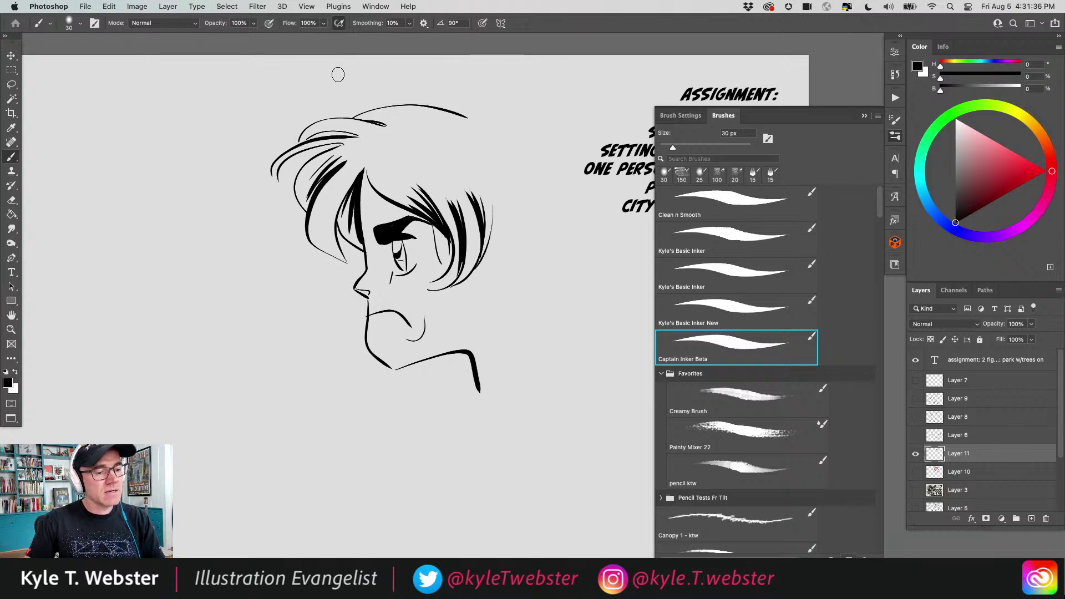
{"action": "mouse_move", "coordinate": [413, 260]}
{"action": "left_mouse_down"}
{"action": "mouse_move", "coordinate": [419, 270]}
{"action": "mouse_move", "coordinate": [398, 278]}
{"action": "mouse_move", "coordinate": [405, 271]}
{"action": "left_mouse_up"}
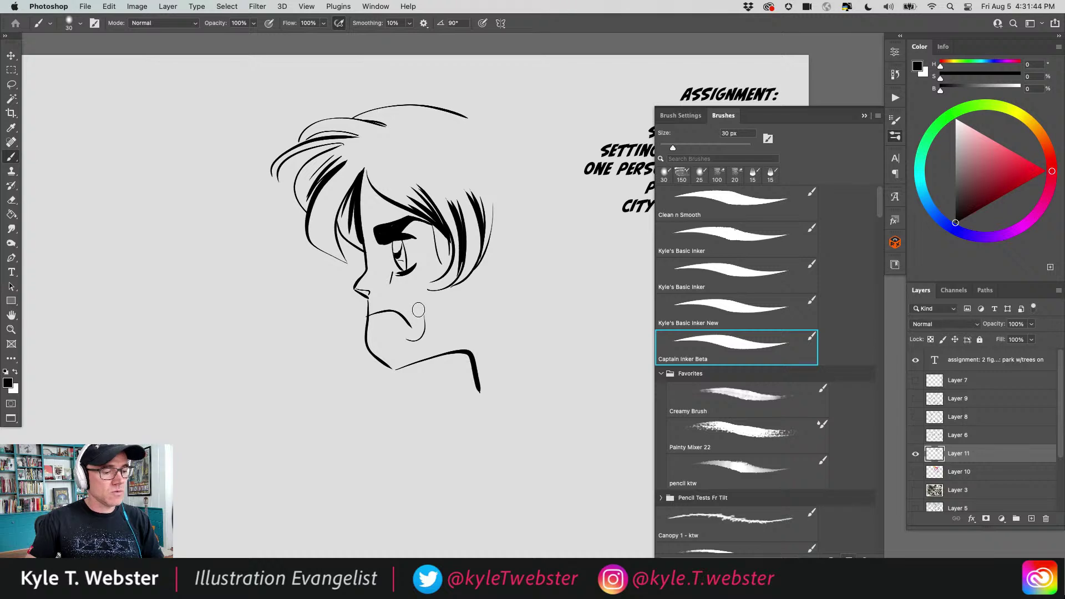
- Clear the entire head drawing from Layer 11 and remove the selection
{"action": "key", "text": "super+minus"}
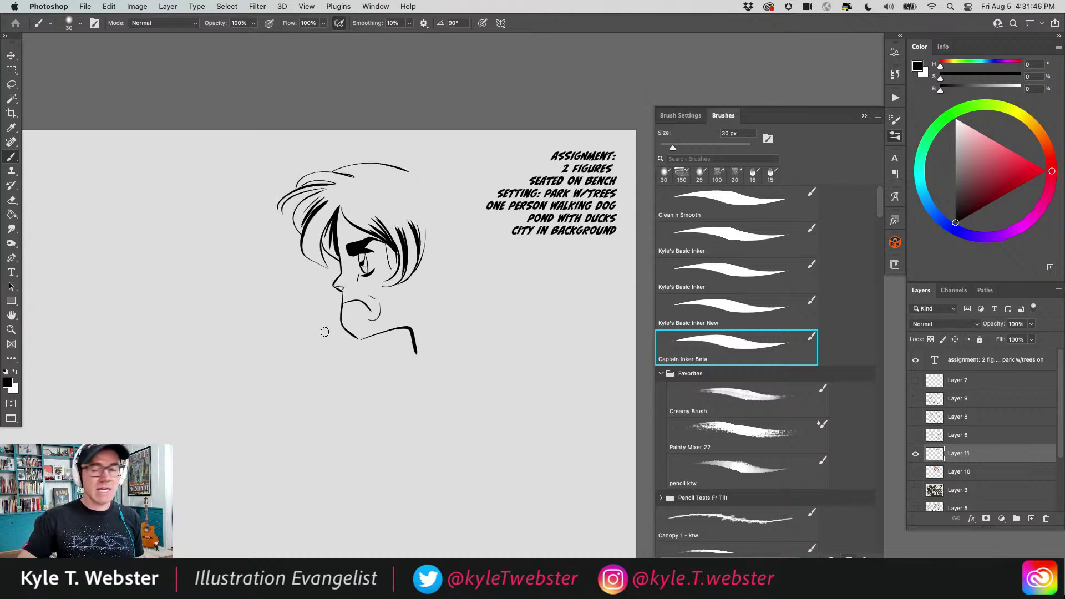
{"action": "key", "text": "super+a"}
{"action": "key", "text": "Delete"}
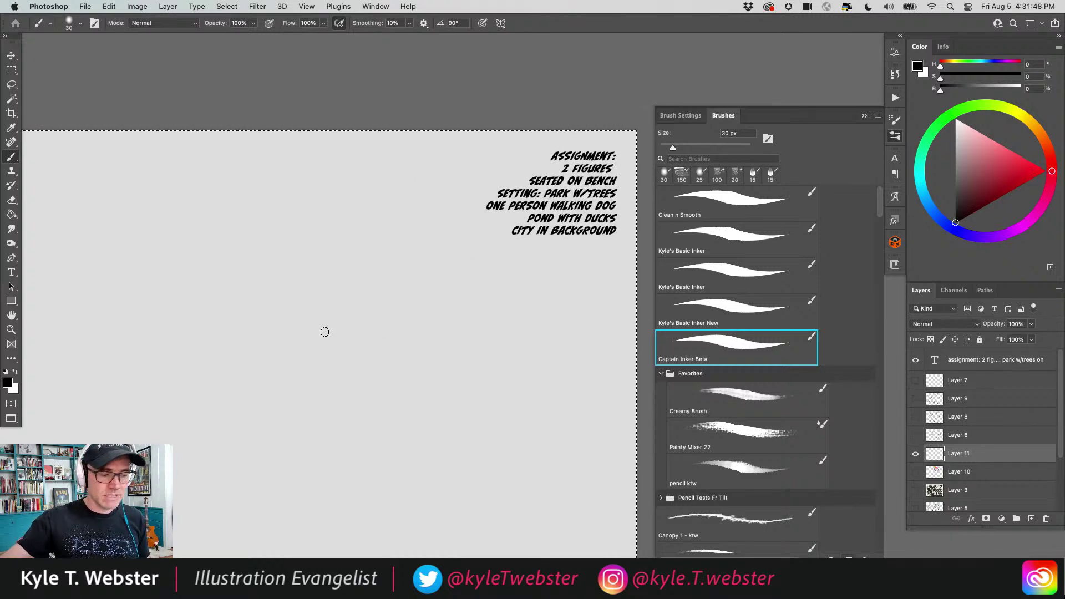
{"action": "key", "text": "super+d"}
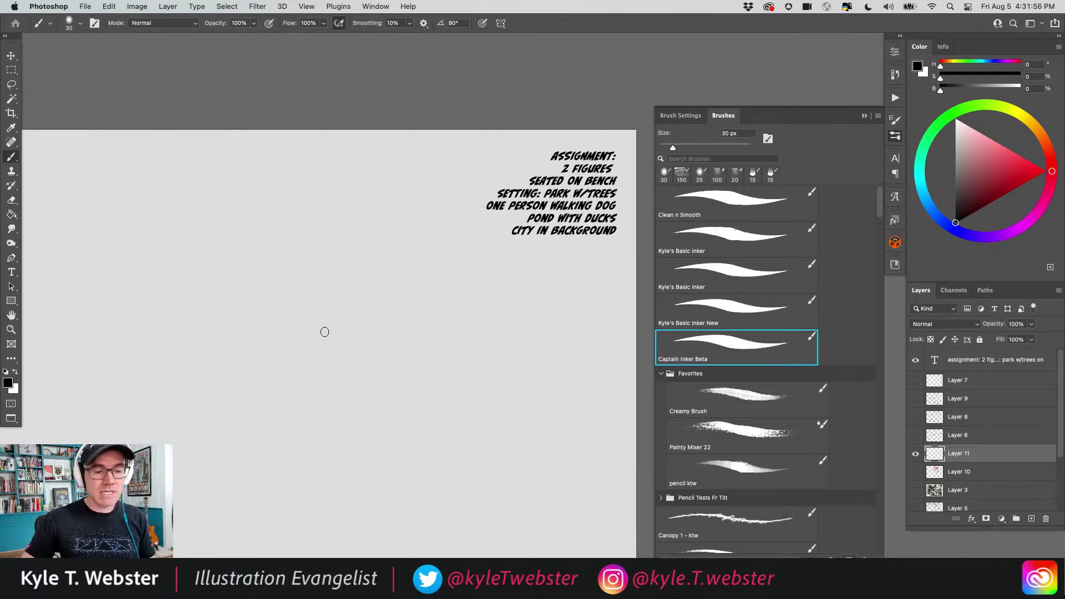
- Sketch a tall portrait thumbnail frame with the pencil ktw brush and move it near the canvas's left edge
{"action": "left_click_drag", "start_coordinate": [416, 331], "coordinate": [355, 349]}
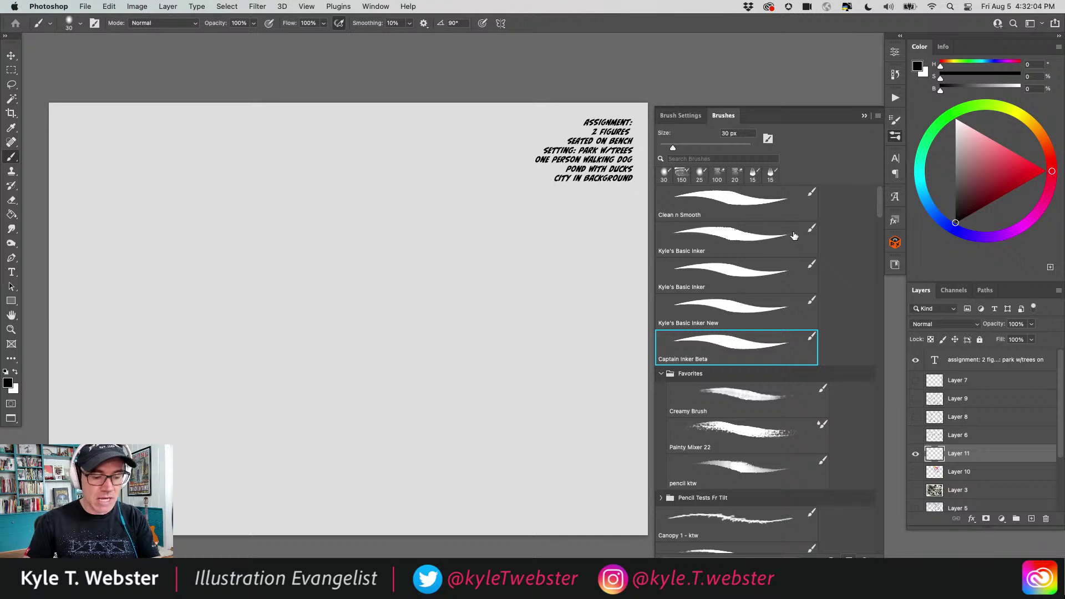
{"action": "left_click", "coordinate": [728, 465]}
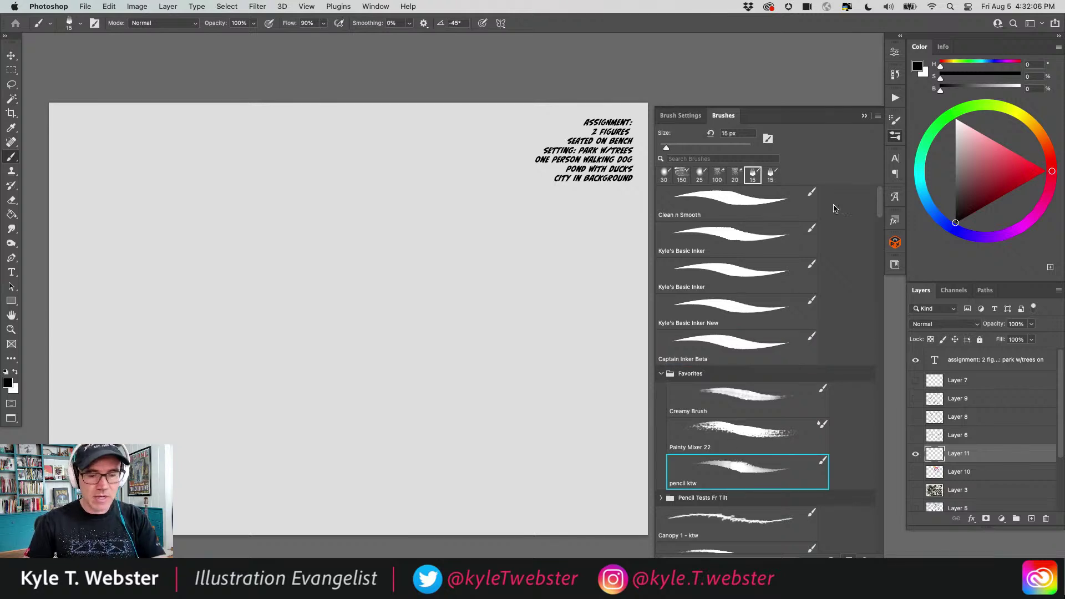
{"action": "left_click", "coordinate": [865, 118]}
{"action": "scroll", "coordinate": [452, 328], "scroll_direction": "left", "scroll_amount": 4}
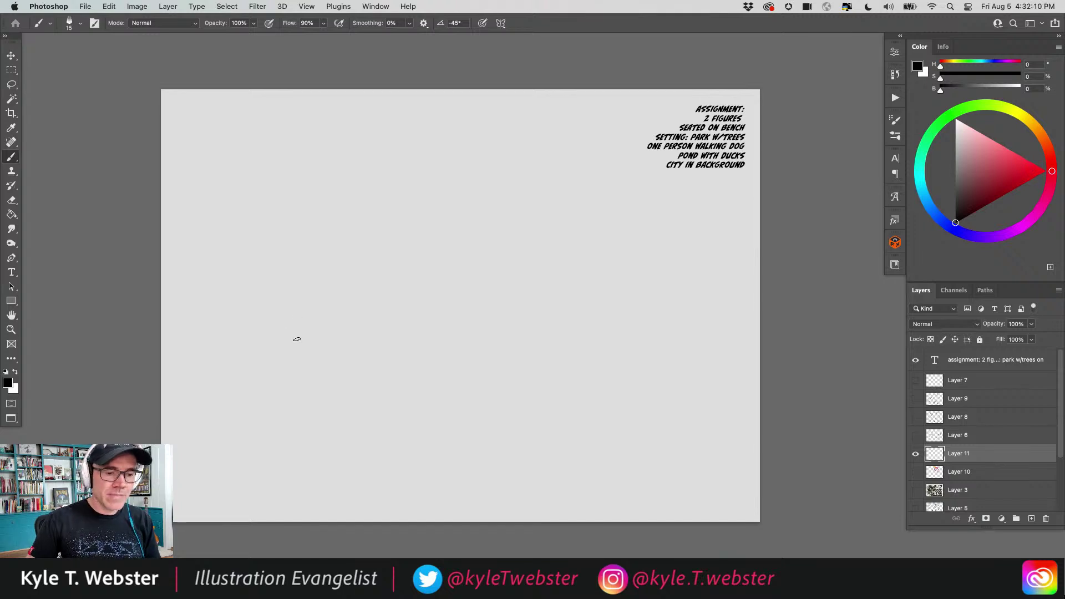
{"action": "mouse_move", "coordinate": [464, 106]}
{"action": "left_mouse_down"}
{"action": "mouse_move", "coordinate": [347, 106]}
{"action": "mouse_move", "coordinate": [349, 380]}
{"action": "left_mouse_up"}
{"action": "left_click_drag", "start_coordinate": [516, 189], "coordinate": [520, 374]}
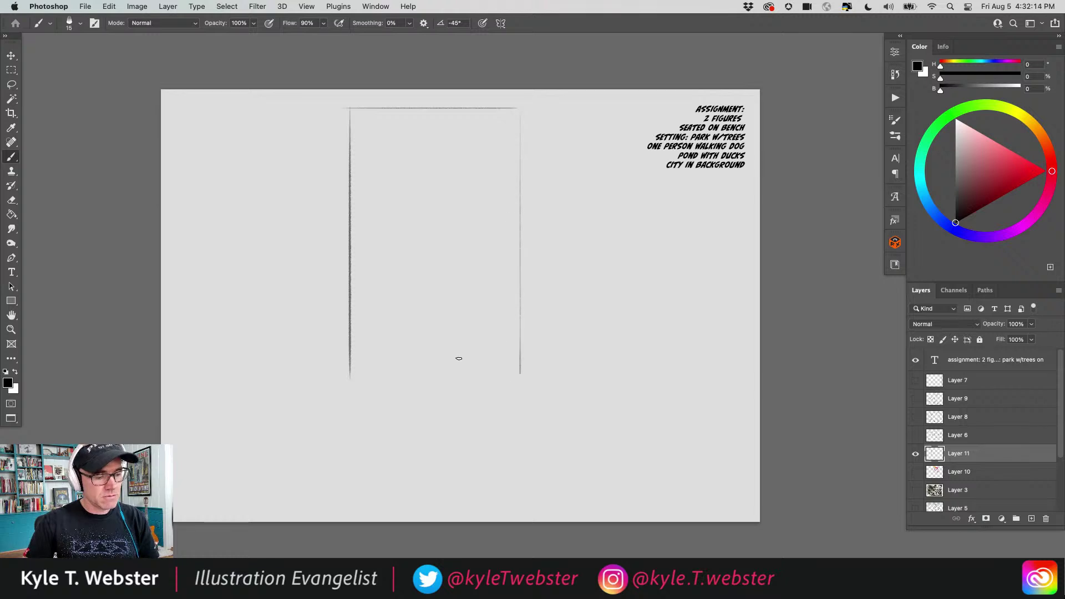
{"action": "left_click_drag", "start_coordinate": [457, 386], "coordinate": [347, 385]}
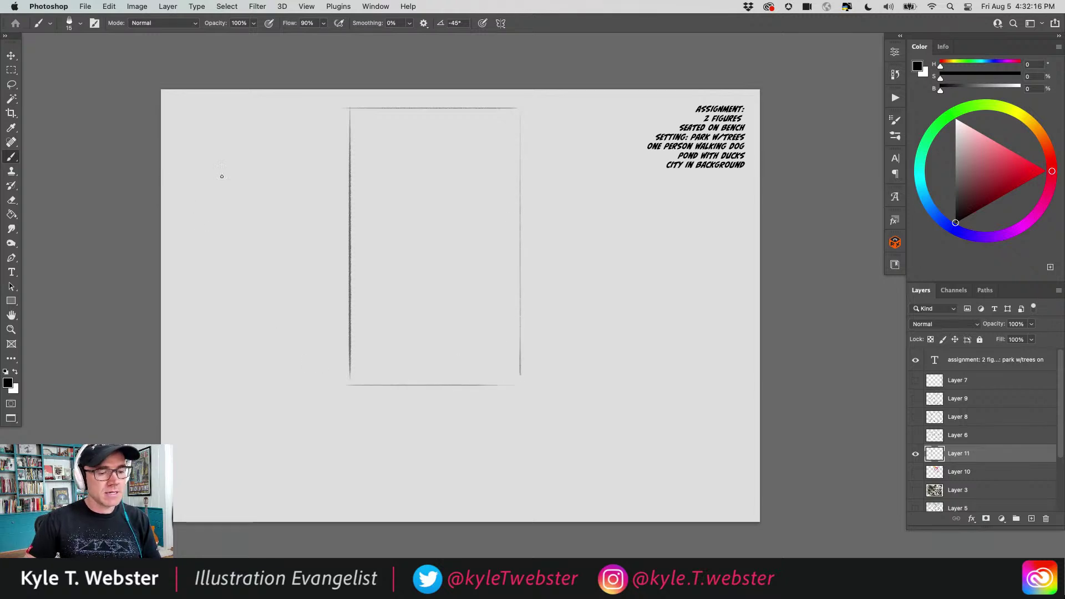
{"action": "key", "text": "v"}
{"action": "mouse_move", "coordinate": [352, 262]}
{"action": "left_mouse_down"}
{"action": "mouse_move", "coordinate": [203, 258]}
{"action": "mouse_move", "coordinate": [194, 267]}
{"action": "left_mouse_up"}
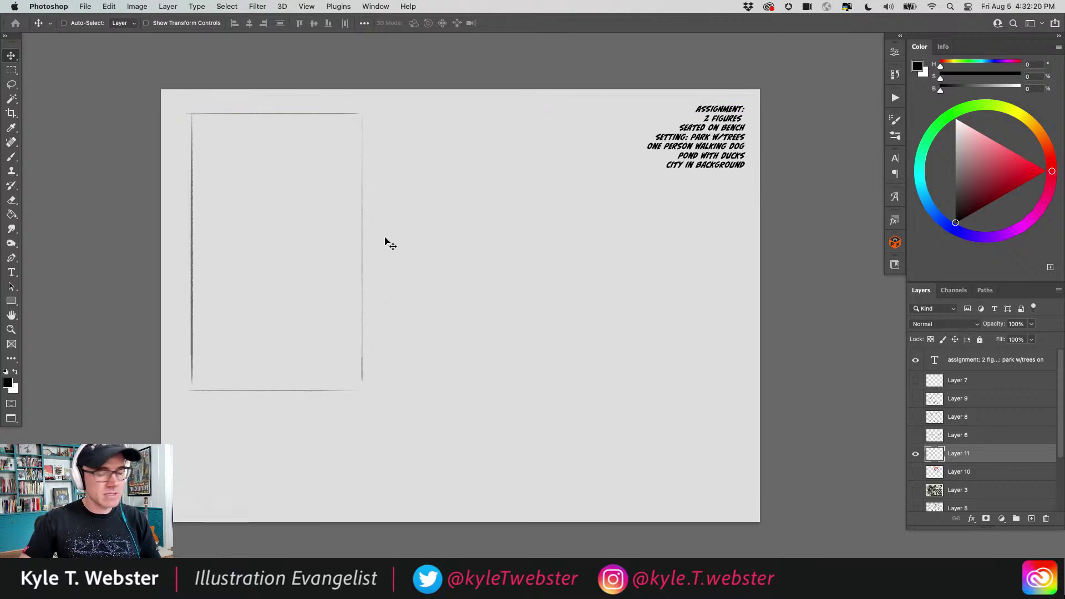
- Sketch a landscape thumbnail frame to the right of the portrait frame, aligning their lower edges
{"action": "key", "text": "b"}
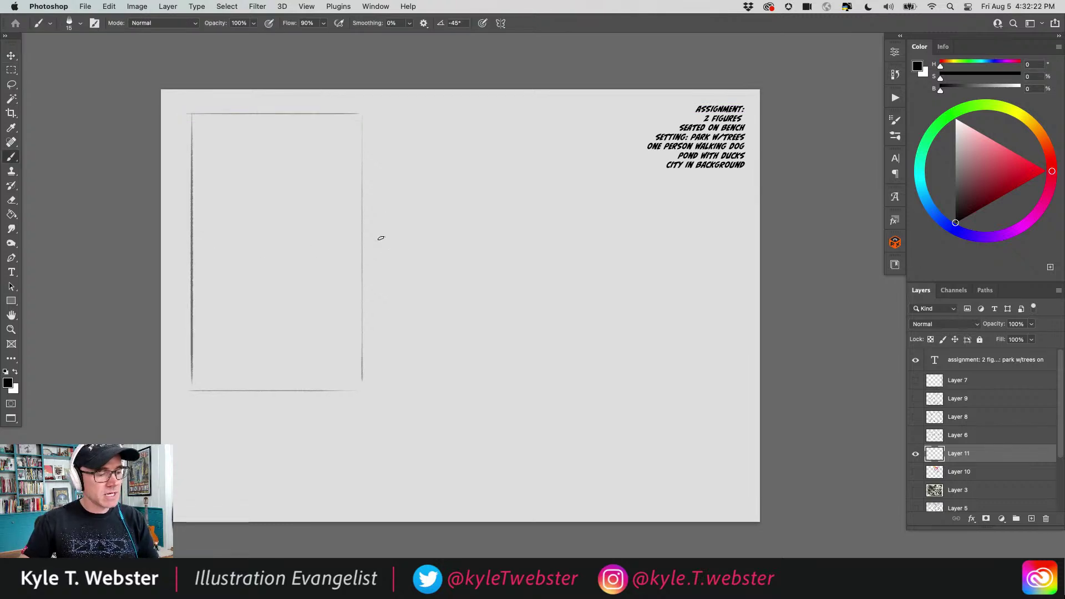
{"action": "left_click_drag", "start_coordinate": [383, 231], "coordinate": [383, 359]}
{"action": "mouse_move", "coordinate": [384, 228]}
{"action": "left_mouse_down"}
{"action": "mouse_move", "coordinate": [618, 229]}
{"action": "mouse_move", "coordinate": [631, 286]}
{"action": "mouse_move", "coordinate": [625, 389]}
{"action": "mouse_move", "coordinate": [386, 395]}
{"action": "left_mouse_up"}
{"action": "key", "text": "super+z"}
{"action": "left_click_drag", "start_coordinate": [634, 388], "coordinate": [375, 388]}
- Sketch a bench with two seated figures and horizontal ground lines in the lower part of the portrait frame
{"action": "left_click_drag", "start_coordinate": [280, 340], "coordinate": [348, 337]}
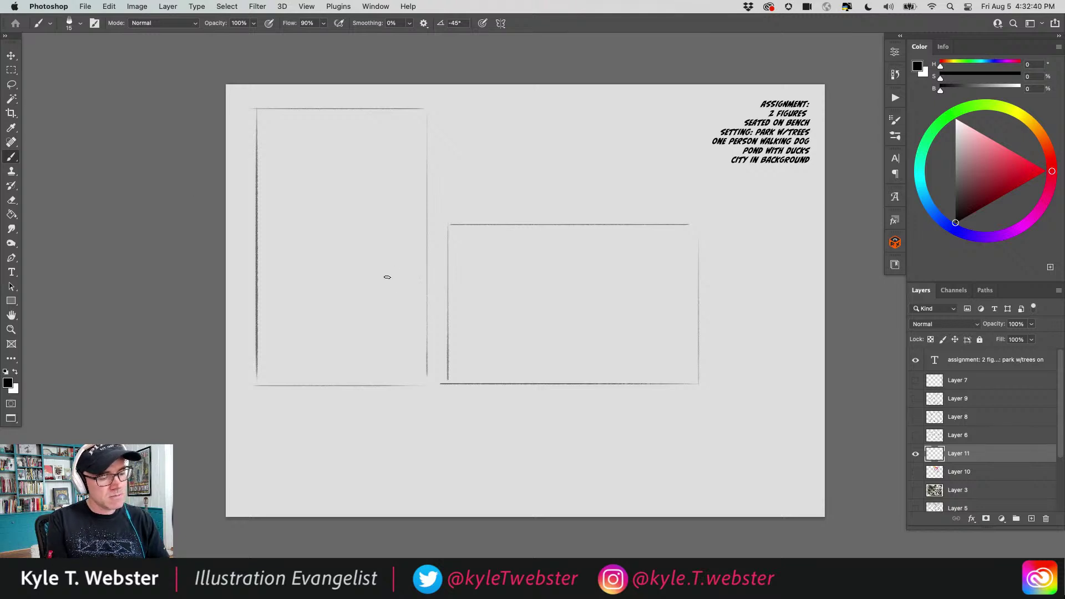
{"action": "mouse_move", "coordinate": [387, 272]}
{"action": "left_mouse_down"}
{"action": "mouse_move", "coordinate": [384, 306]}
{"action": "mouse_move", "coordinate": [395, 304]}
{"action": "mouse_move", "coordinate": [373, 293]}
{"action": "mouse_move", "coordinate": [377, 282]}
{"action": "mouse_move", "coordinate": [364, 310]}
{"action": "mouse_move", "coordinate": [407, 296]}
{"action": "mouse_move", "coordinate": [401, 322]}
{"action": "mouse_move", "coordinate": [404, 313]}
{"action": "mouse_move", "coordinate": [345, 320]}
{"action": "mouse_move", "coordinate": [359, 345]}
{"action": "left_mouse_up"}
{"action": "mouse_move", "coordinate": [353, 320]}
{"action": "left_mouse_down"}
{"action": "mouse_move", "coordinate": [347, 340]}
{"action": "mouse_move", "coordinate": [394, 331]}
{"action": "mouse_move", "coordinate": [395, 344]}
{"action": "left_mouse_up"}
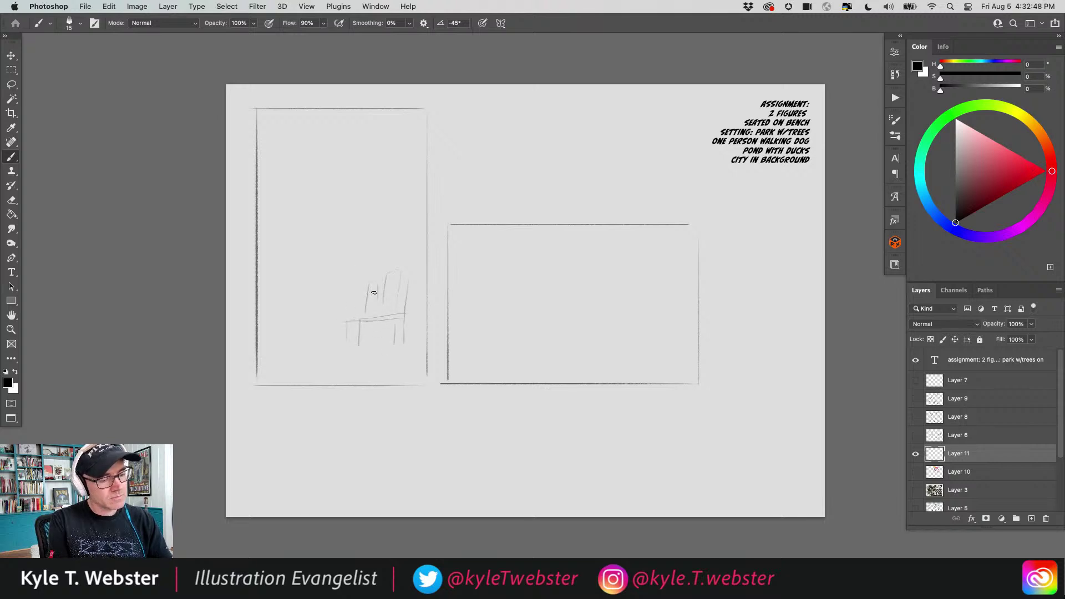
{"action": "mouse_move", "coordinate": [390, 307]}
{"action": "left_mouse_down"}
{"action": "mouse_move", "coordinate": [351, 315]}
{"action": "mouse_move", "coordinate": [351, 322]}
{"action": "left_mouse_up"}
{"action": "mouse_move", "coordinate": [376, 272]}
{"action": "left_mouse_down"}
{"action": "mouse_move", "coordinate": [397, 259]}
{"action": "mouse_move", "coordinate": [356, 293]}
{"action": "mouse_move", "coordinate": [379, 283]}
{"action": "mouse_move", "coordinate": [356, 313]}
{"action": "mouse_move", "coordinate": [381, 307]}
{"action": "mouse_move", "coordinate": [401, 346]}
{"action": "left_mouse_up"}
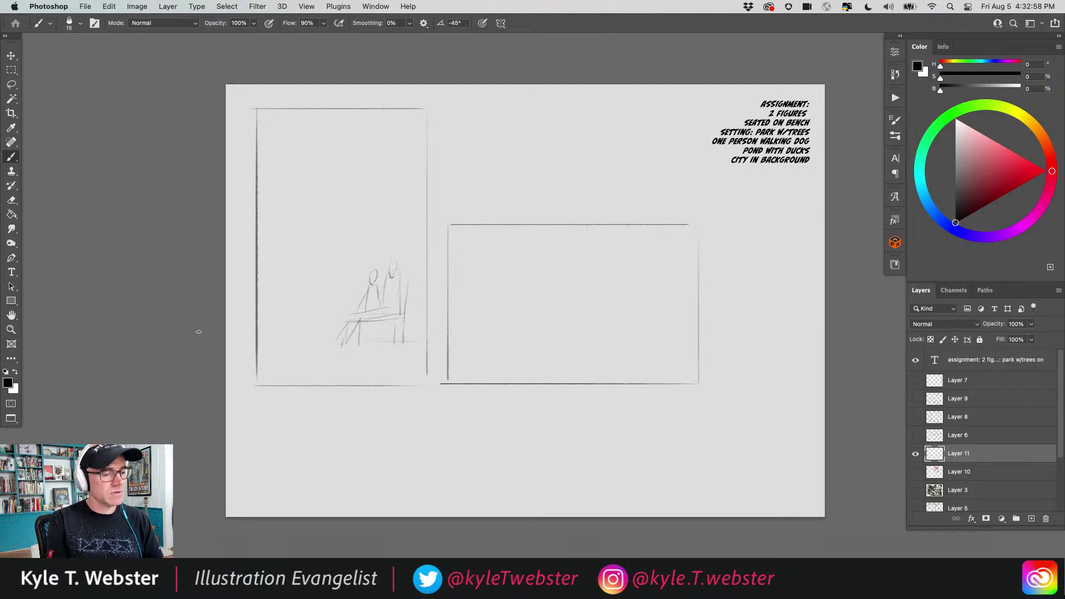
{"action": "left_click_drag", "start_coordinate": [422, 334], "coordinate": [271, 332]}
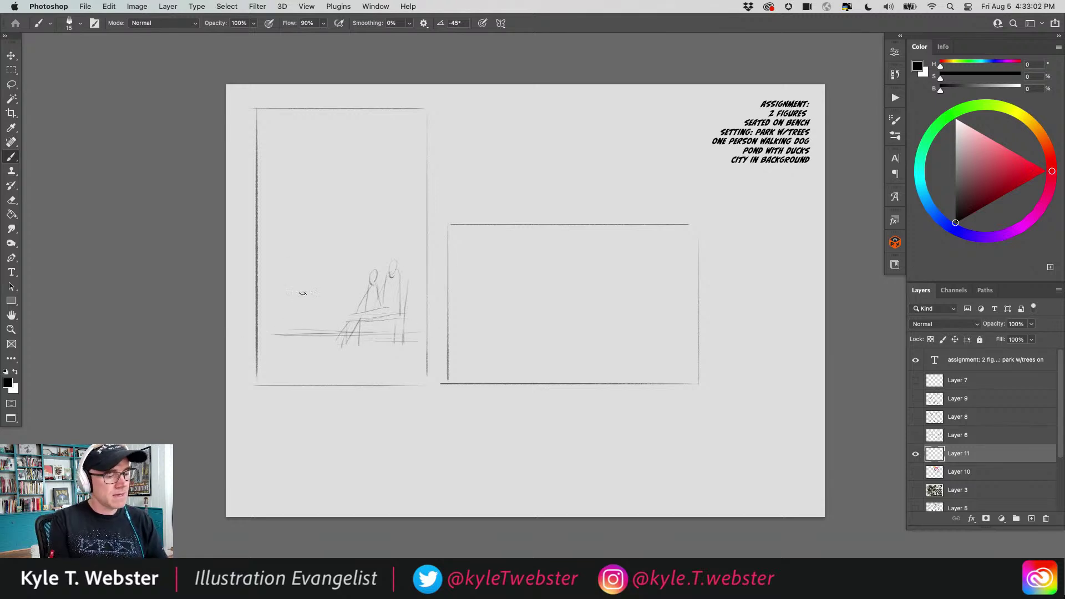
- Sketch a small distant figure with a dog left of the bench, and reinforce the seated figures and the ground beneath them
{"action": "mouse_move", "coordinate": [306, 294]}
{"action": "left_mouse_down"}
{"action": "mouse_move", "coordinate": [308, 285]}
{"action": "mouse_move", "coordinate": [314, 322]}
{"action": "left_mouse_up"}
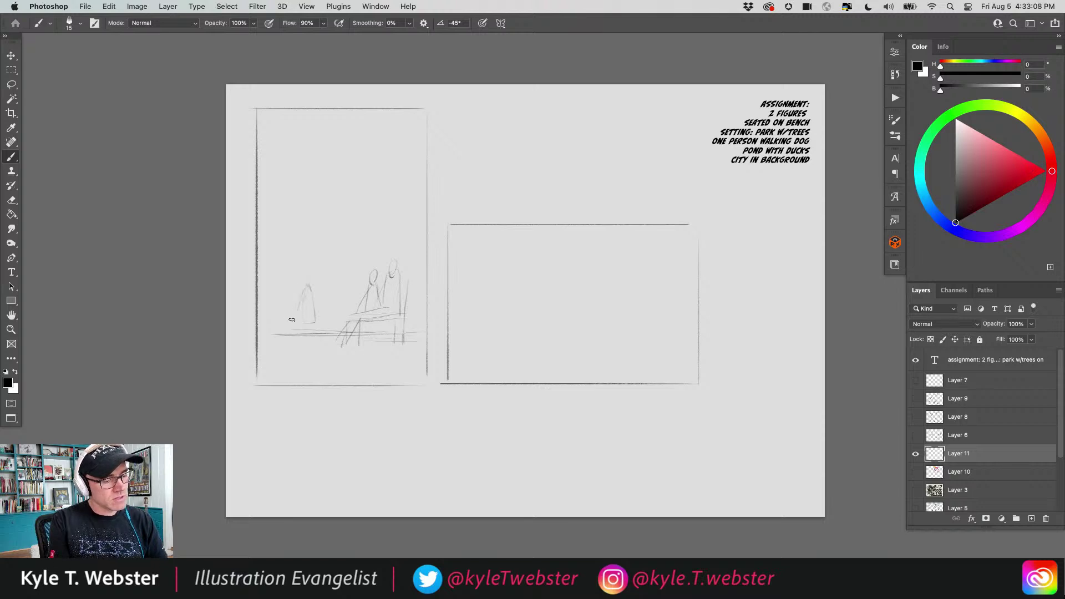
{"action": "left_click_drag", "start_coordinate": [288, 318], "coordinate": [287, 327]}
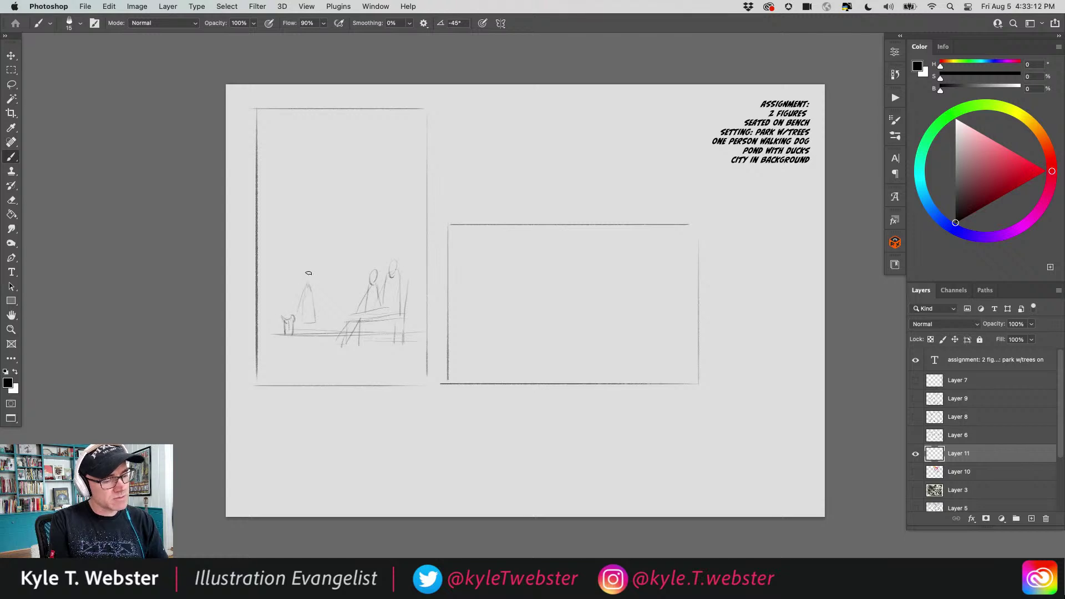
{"action": "mouse_move", "coordinate": [378, 271]}
{"action": "left_mouse_down"}
{"action": "mouse_move", "coordinate": [382, 294]}
{"action": "mouse_move", "coordinate": [376, 270]}
{"action": "mouse_move", "coordinate": [369, 282]}
{"action": "mouse_move", "coordinate": [398, 271]}
{"action": "mouse_move", "coordinate": [394, 258]}
{"action": "mouse_move", "coordinate": [384, 270]}
{"action": "mouse_move", "coordinate": [402, 284]}
{"action": "mouse_move", "coordinate": [403, 313]}
{"action": "left_mouse_up"}
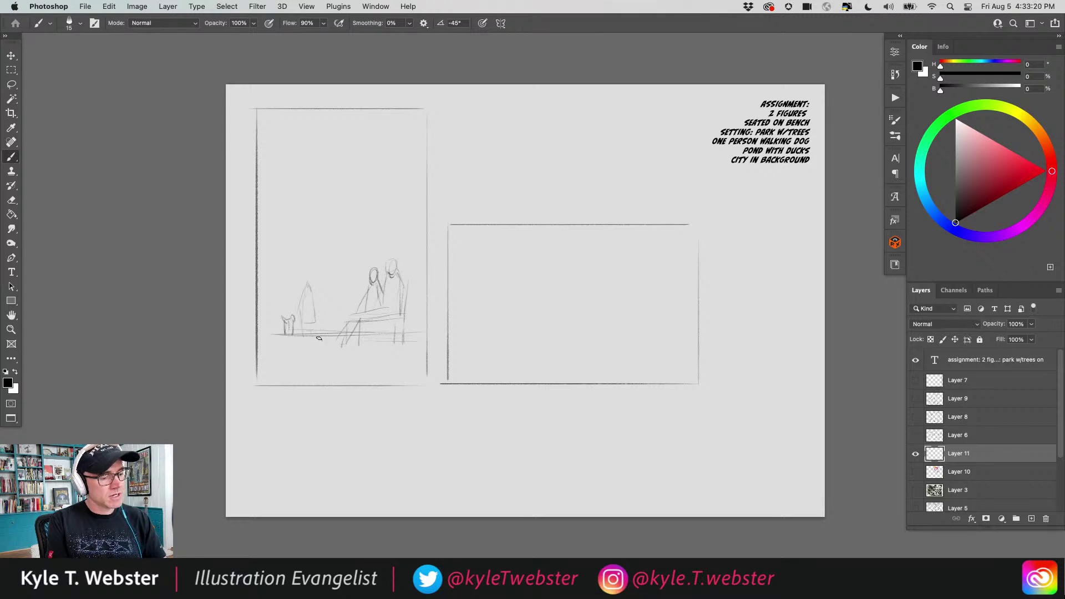
{"action": "left_click_drag", "start_coordinate": [392, 346], "coordinate": [340, 348]}
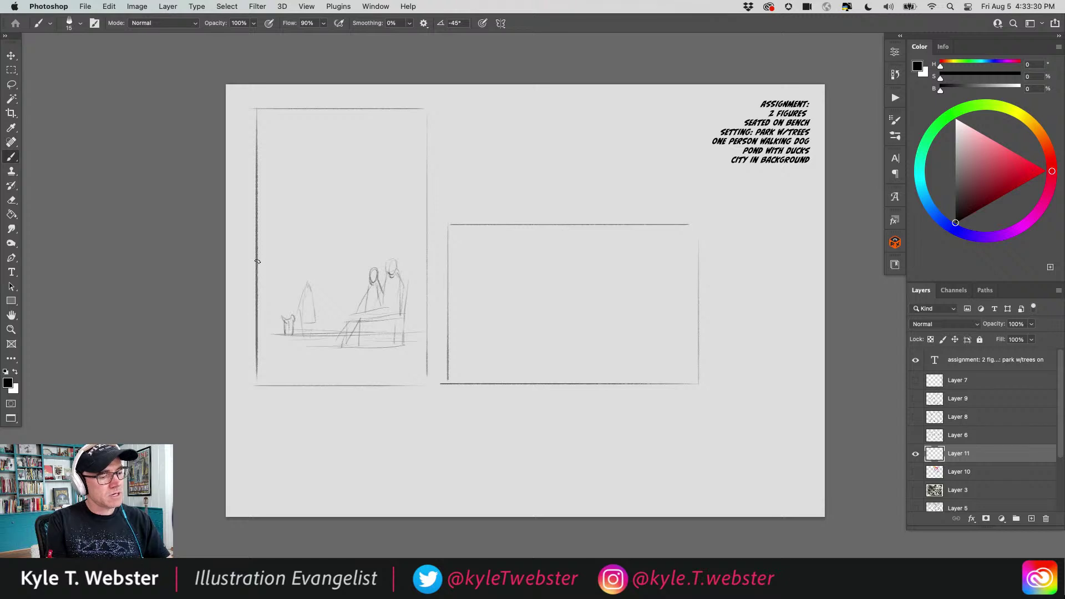
{"action": "mouse_move", "coordinate": [258, 259]}
{"action": "left_mouse_down"}
{"action": "mouse_move", "coordinate": [301, 166]}
{"action": "mouse_move", "coordinate": [261, 250]}
{"action": "left_mouse_up"}
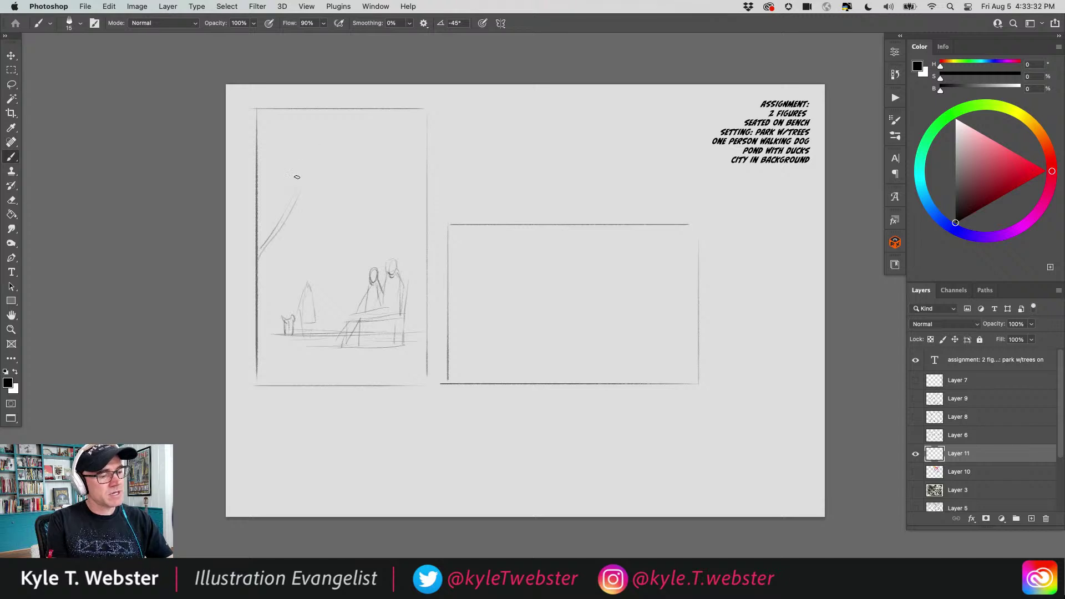
{"action": "left_click_drag", "start_coordinate": [300, 186], "coordinate": [319, 145]}
{"action": "left_click_drag", "start_coordinate": [327, 165], "coordinate": [304, 176]}
{"action": "mouse_move", "coordinate": [285, 187]}
{"action": "left_mouse_down"}
{"action": "mouse_move", "coordinate": [282, 161]}
{"action": "mouse_move", "coordinate": [282, 217]}
{"action": "mouse_move", "coordinate": [291, 142]}
{"action": "left_mouse_up"}
{"action": "left_click_drag", "start_coordinate": [287, 207], "coordinate": [262, 234]}
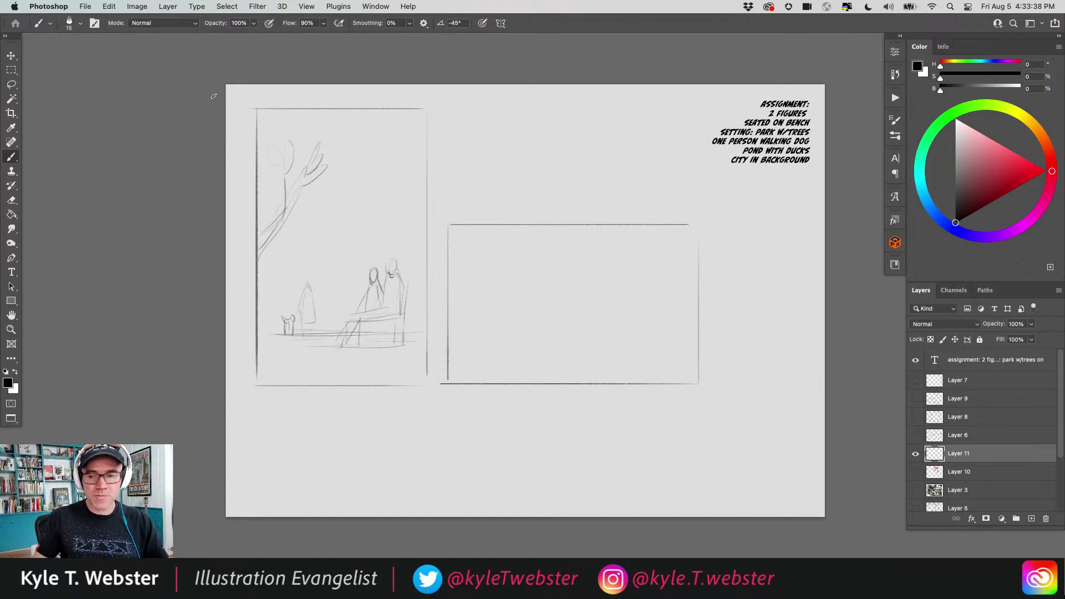
{"action": "key", "text": "super+z"}
{"action": "key", "text": "super+z"}
{"action": "key", "text": "super+z"}
{"action": "key", "text": "super+z"}
{"action": "key", "text": "super+z"}
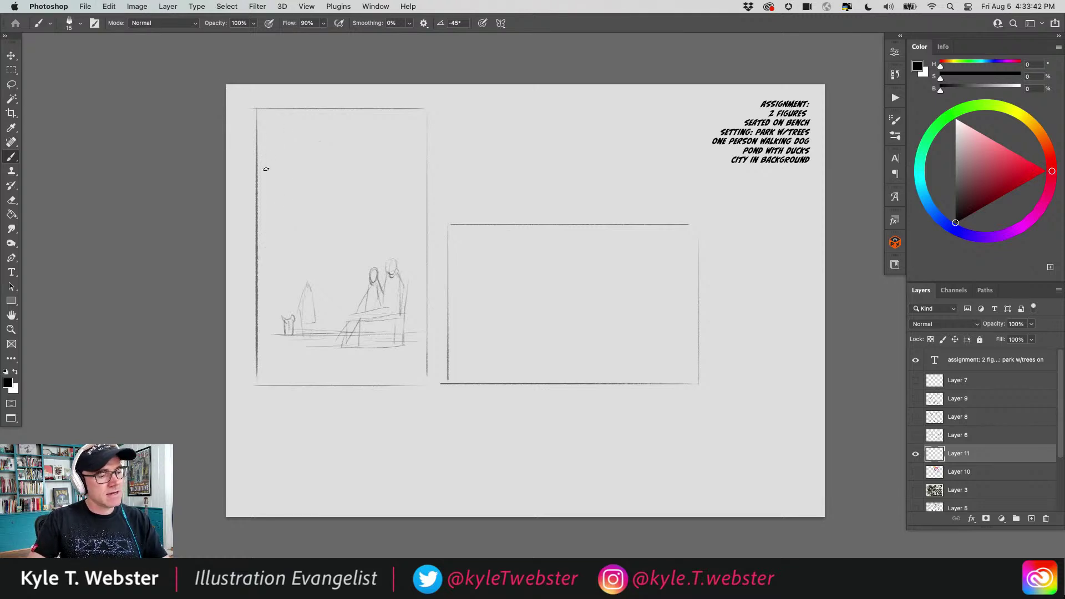
- Sketch two overhanging clumps of foliage in the upper-left part of the portrait frame
{"action": "left_click_drag", "start_coordinate": [294, 183], "coordinate": [274, 172]}
{"action": "mouse_move", "coordinate": [363, 173]}
{"action": "left_mouse_down"}
{"action": "mouse_move", "coordinate": [356, 204]}
{"action": "mouse_move", "coordinate": [310, 209]}
{"action": "mouse_move", "coordinate": [272, 184]}
{"action": "left_mouse_up"}
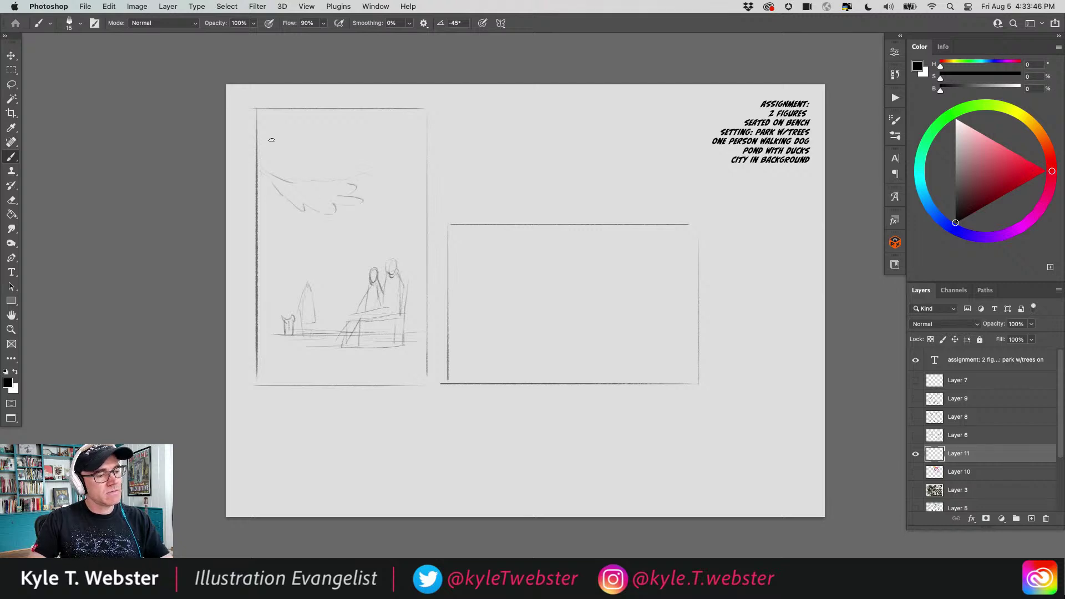
{"action": "mouse_move", "coordinate": [272, 140]}
{"action": "left_mouse_down"}
{"action": "mouse_move", "coordinate": [350, 108]}
{"action": "mouse_move", "coordinate": [301, 153]}
{"action": "mouse_move", "coordinate": [327, 147]}
{"action": "mouse_move", "coordinate": [293, 136]}
{"action": "mouse_move", "coordinate": [337, 117]}
{"action": "left_mouse_up"}
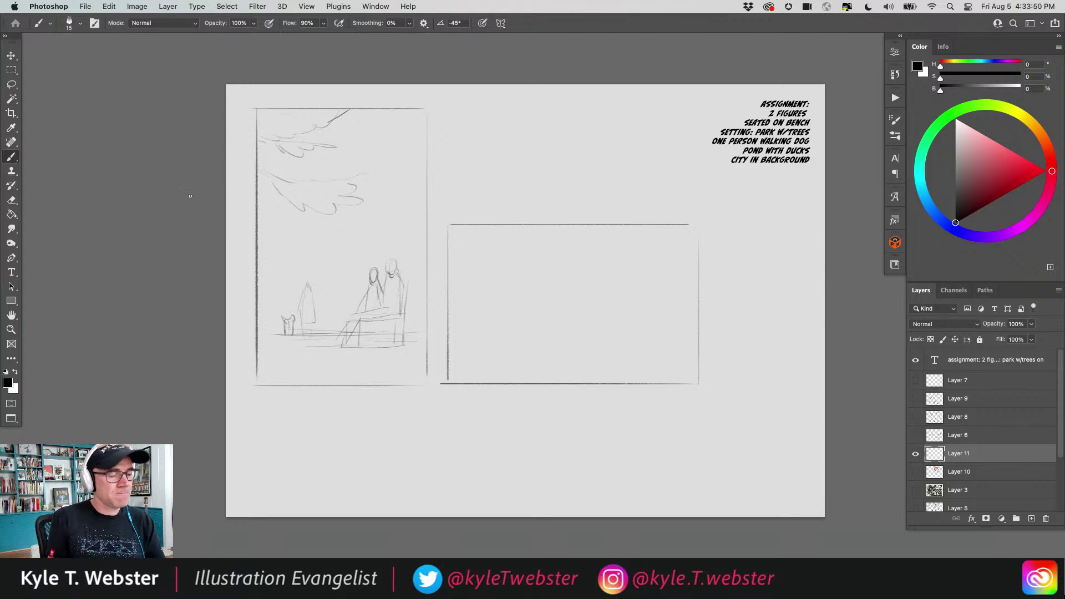
- Sketch vertical tree trunks behind the dog walker and add leafy strokes linking them to the canopy above
{"action": "mouse_move", "coordinate": [297, 233]}
{"action": "left_mouse_down"}
{"action": "mouse_move", "coordinate": [293, 283]}
{"action": "mouse_move", "coordinate": [290, 255]}
{"action": "mouse_move", "coordinate": [288, 286]}
{"action": "left_mouse_up"}
{"action": "left_click_drag", "start_coordinate": [284, 250], "coordinate": [269, 324]}
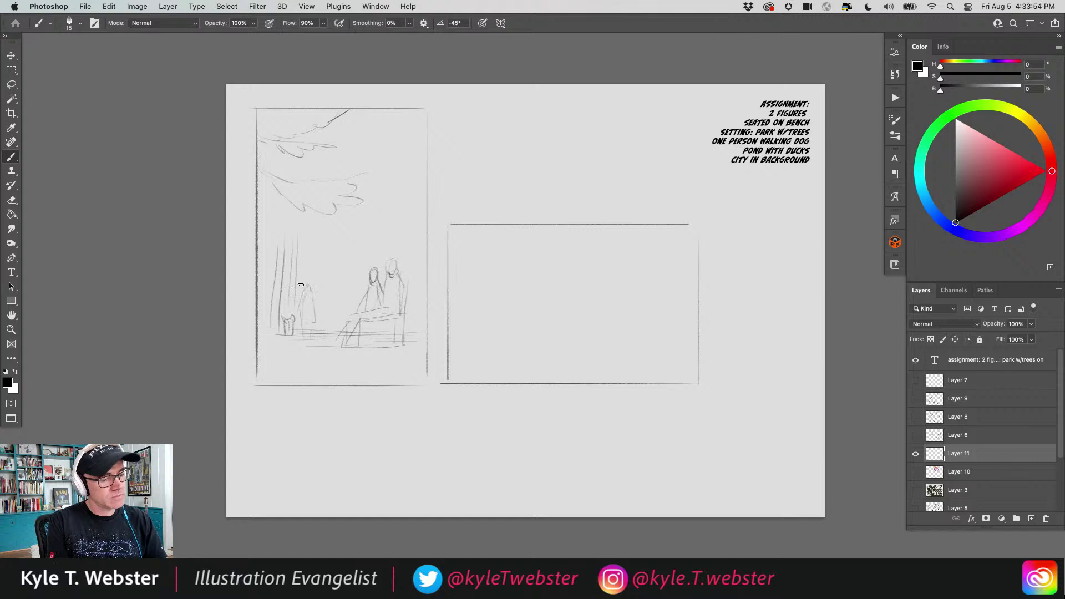
{"action": "mouse_move", "coordinate": [310, 264]}
{"action": "left_mouse_down"}
{"action": "mouse_move", "coordinate": [316, 255]}
{"action": "mouse_move", "coordinate": [308, 255]}
{"action": "left_mouse_up"}
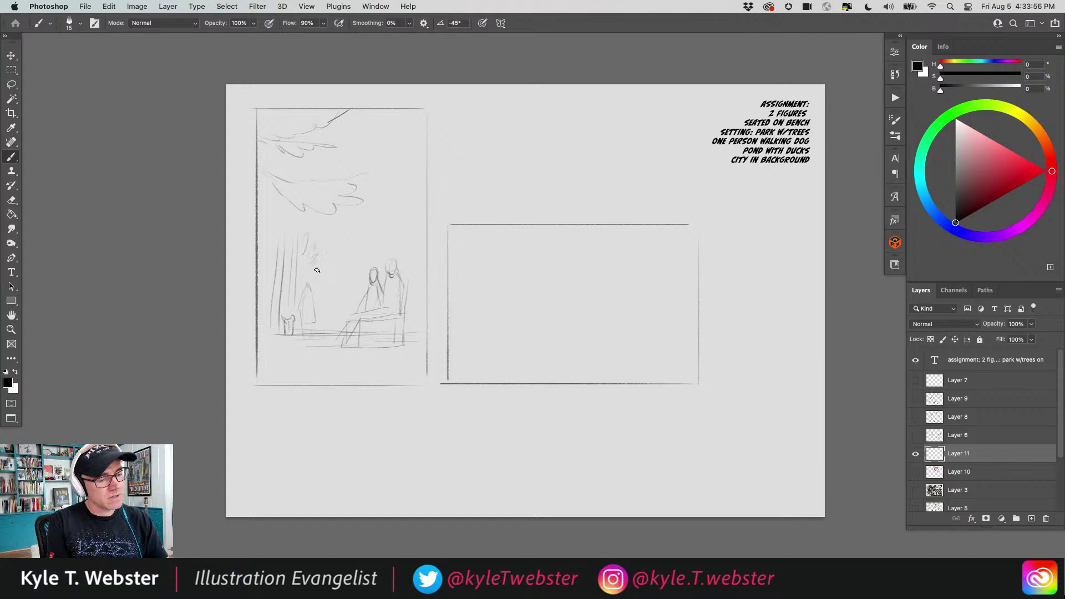
{"action": "mouse_move", "coordinate": [321, 211]}
{"action": "left_mouse_down"}
{"action": "mouse_move", "coordinate": [273, 229]}
{"action": "mouse_move", "coordinate": [288, 211]}
{"action": "left_mouse_up"}
{"action": "left_click_drag", "start_coordinate": [261, 177], "coordinate": [268, 204]}
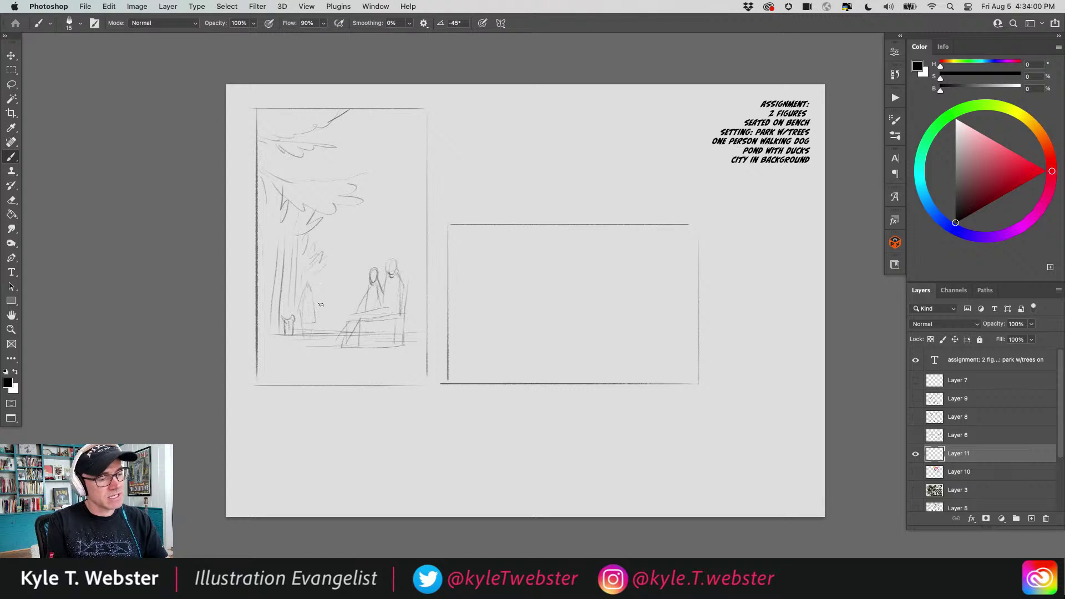
{"action": "mouse_move", "coordinate": [319, 294]}
{"action": "left_mouse_down"}
{"action": "mouse_move", "coordinate": [322, 284]}
{"action": "mouse_move", "coordinate": [319, 299]}
{"action": "left_mouse_up"}
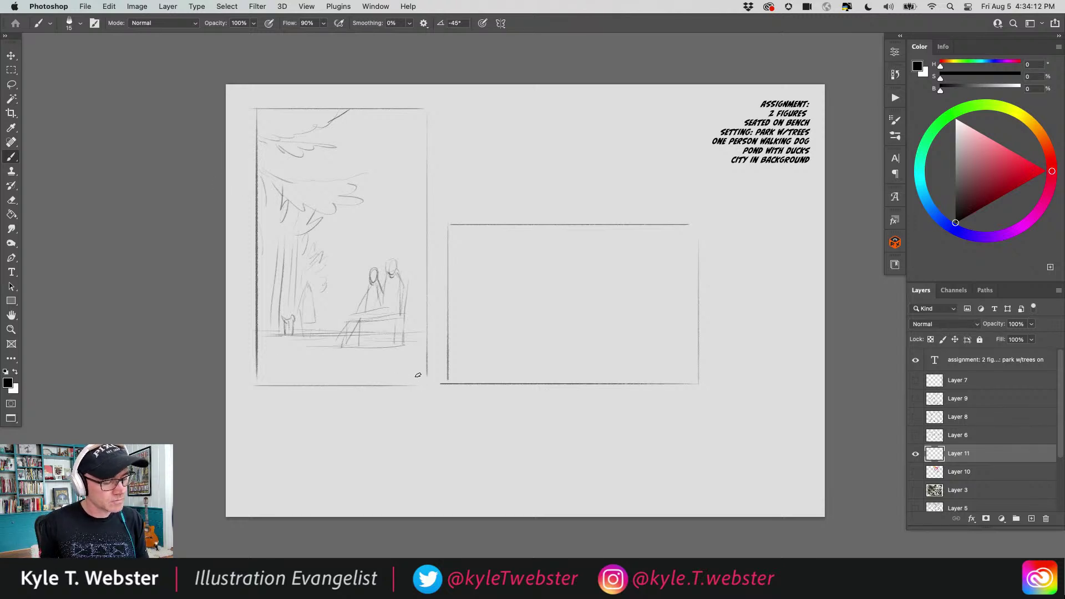
- Sketch the pond bank with a duck and ripples below the seated figures, and add slats and a backrest to the bench
{"action": "left_click_drag", "start_coordinate": [344, 359], "coordinate": [417, 365]}
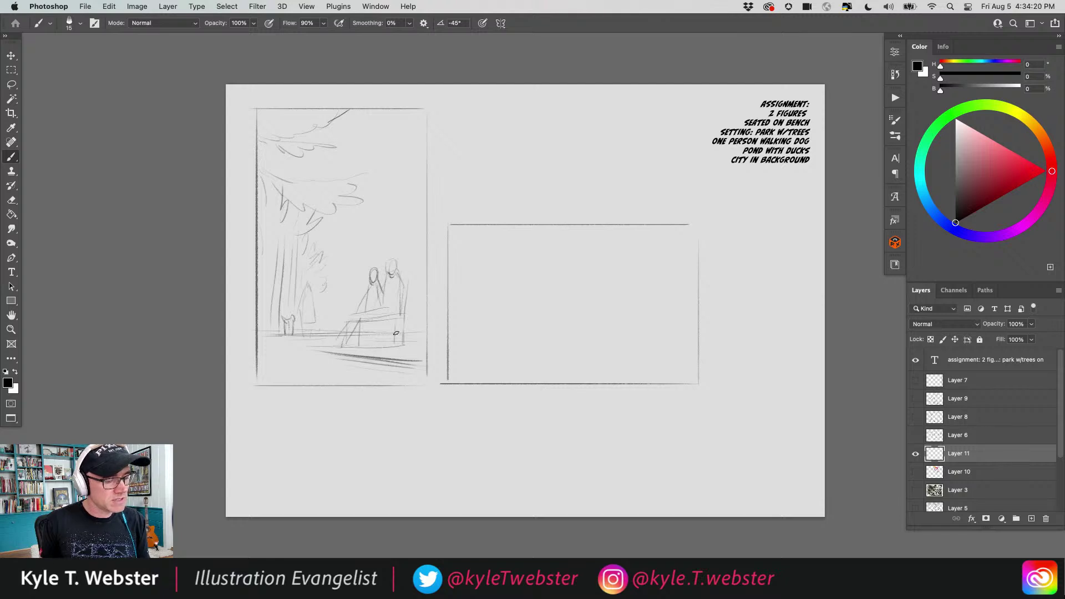
{"action": "mouse_move", "coordinate": [381, 321]}
{"action": "left_mouse_down"}
{"action": "mouse_move", "coordinate": [372, 348]}
{"action": "mouse_move", "coordinate": [383, 323]}
{"action": "mouse_move", "coordinate": [414, 322]}
{"action": "mouse_move", "coordinate": [404, 338]}
{"action": "left_mouse_up"}
{"action": "mouse_move", "coordinate": [413, 292]}
{"action": "left_mouse_down"}
{"action": "mouse_move", "coordinate": [366, 292]}
{"action": "mouse_move", "coordinate": [409, 290]}
{"action": "mouse_move", "coordinate": [375, 295]}
{"action": "mouse_move", "coordinate": [390, 292]}
{"action": "mouse_move", "coordinate": [395, 268]}
{"action": "left_mouse_up"}
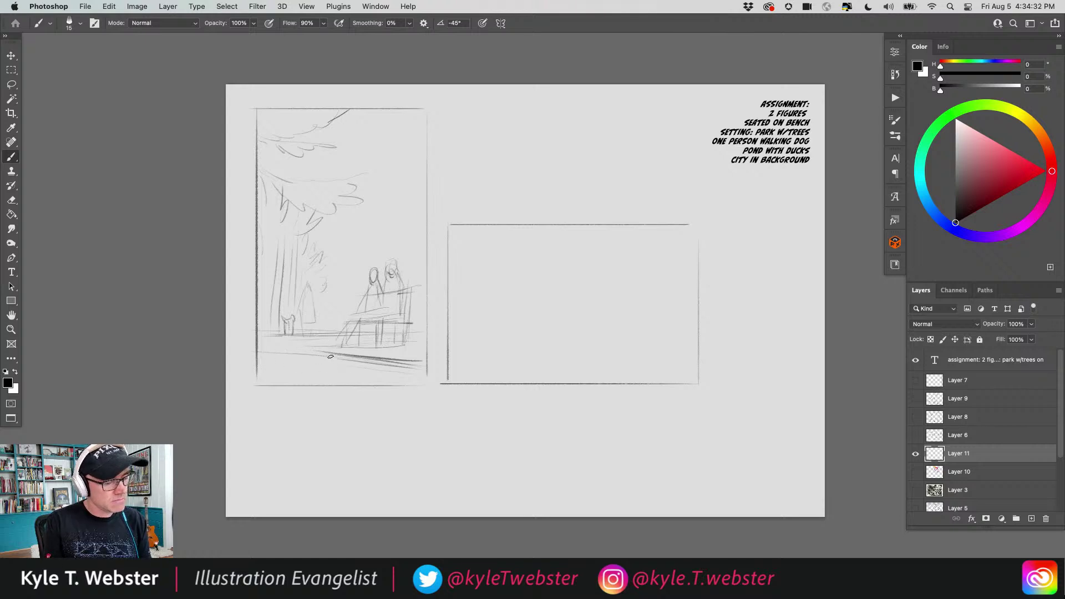
{"action": "mouse_move", "coordinate": [399, 350]}
{"action": "left_mouse_down"}
{"action": "mouse_move", "coordinate": [392, 363]}
{"action": "mouse_move", "coordinate": [357, 369]}
{"action": "mouse_move", "coordinate": [364, 375]}
{"action": "mouse_move", "coordinate": [399, 358]}
{"action": "mouse_move", "coordinate": [309, 372]}
{"action": "mouse_move", "coordinate": [258, 347]}
{"action": "left_mouse_up"}
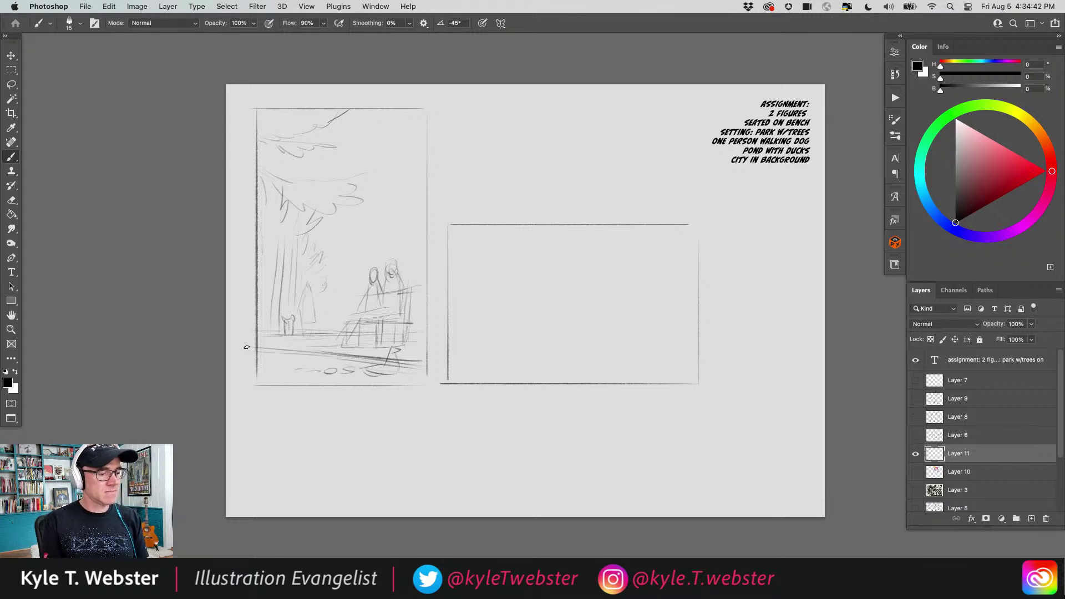
{"action": "left_click_drag", "start_coordinate": [431, 375], "coordinate": [256, 350]}
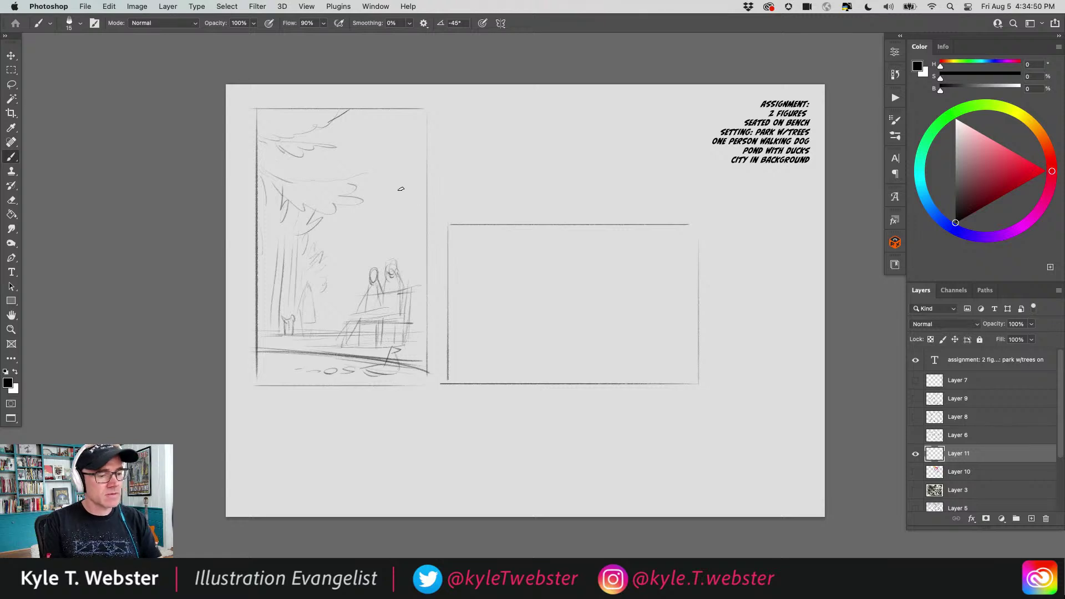
{"action": "mouse_move", "coordinate": [426, 243]}
{"action": "left_mouse_down"}
{"action": "mouse_move", "coordinate": [411, 232]}
{"action": "mouse_move", "coordinate": [379, 237]}
{"action": "mouse_move", "coordinate": [407, 213]}
{"action": "mouse_move", "coordinate": [423, 238]}
{"action": "left_mouse_up"}
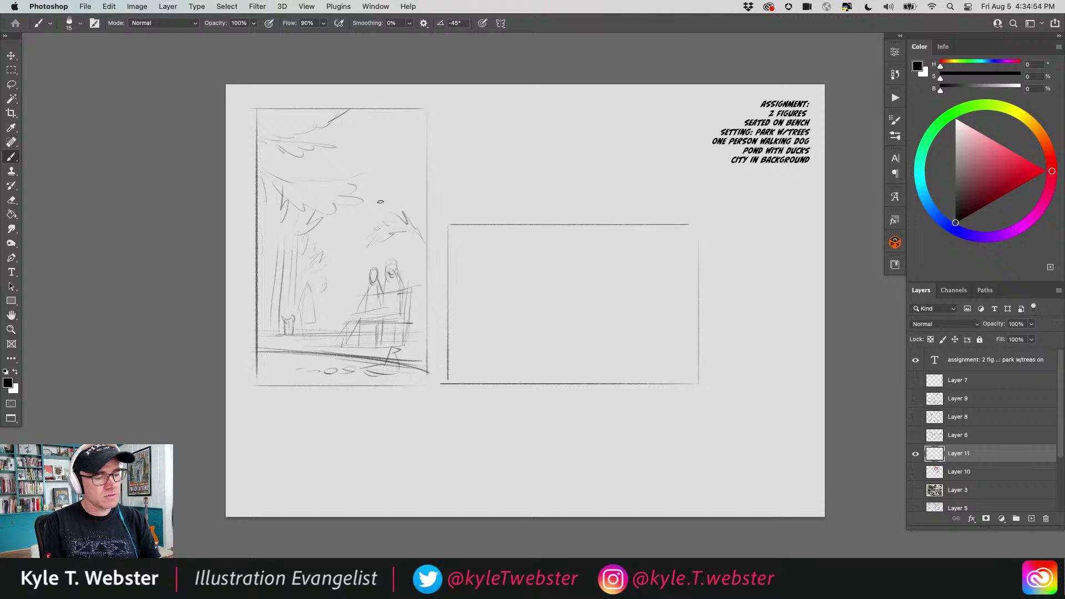
{"action": "key", "text": "super+z"}
{"action": "key", "text": "super+z"}
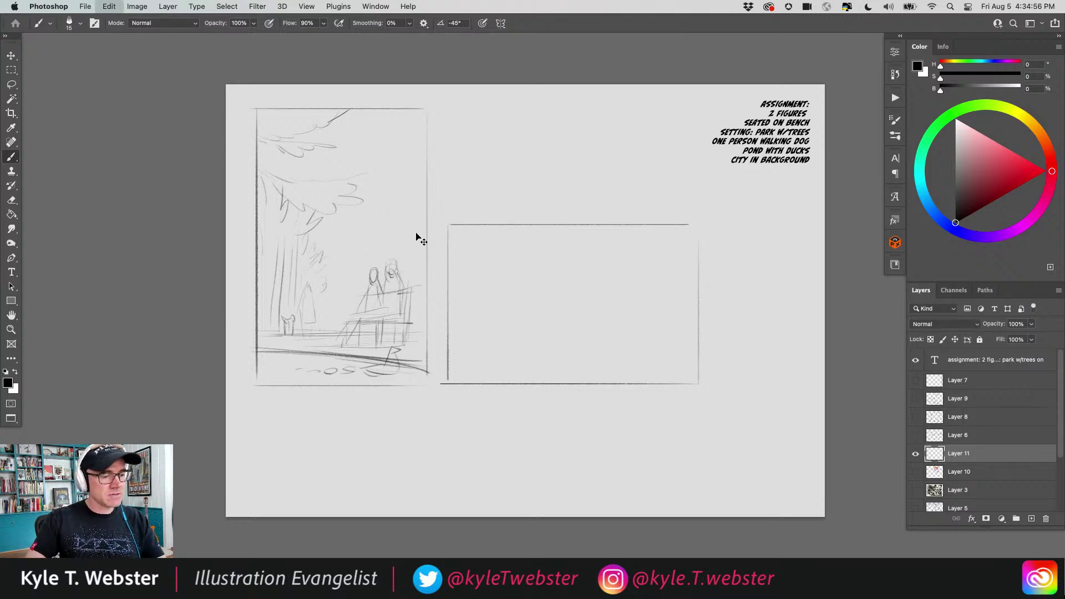
- Sketch bushes and trees behind the bench and along the frame's right edge, and add detail to the upper-left foliage
{"action": "mouse_move", "coordinate": [420, 246]}
{"action": "left_mouse_down"}
{"action": "mouse_move", "coordinate": [398, 208]}
{"action": "mouse_move", "coordinate": [378, 254]}
{"action": "mouse_move", "coordinate": [381, 244]}
{"action": "mouse_move", "coordinate": [354, 260]}
{"action": "mouse_move", "coordinate": [324, 336]}
{"action": "left_mouse_up"}
{"action": "left_click_drag", "start_coordinate": [412, 246], "coordinate": [416, 264]}
{"action": "left_click_drag", "start_coordinate": [417, 238], "coordinate": [423, 203]}
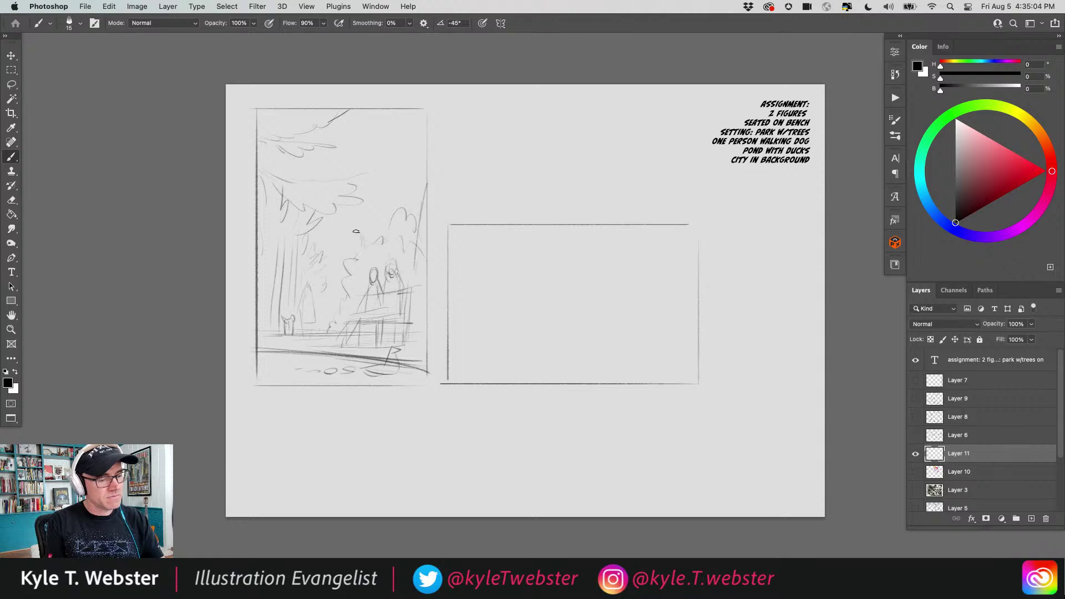
{"action": "mouse_move", "coordinate": [359, 222]}
{"action": "left_mouse_down"}
{"action": "mouse_move", "coordinate": [351, 262]}
{"action": "mouse_move", "coordinate": [325, 244]}
{"action": "mouse_move", "coordinate": [336, 279]}
{"action": "mouse_move", "coordinate": [308, 272]}
{"action": "mouse_move", "coordinate": [335, 275]}
{"action": "mouse_move", "coordinate": [324, 285]}
{"action": "mouse_move", "coordinate": [341, 296]}
{"action": "mouse_move", "coordinate": [322, 300]}
{"action": "mouse_move", "coordinate": [327, 324]}
{"action": "left_mouse_up"}
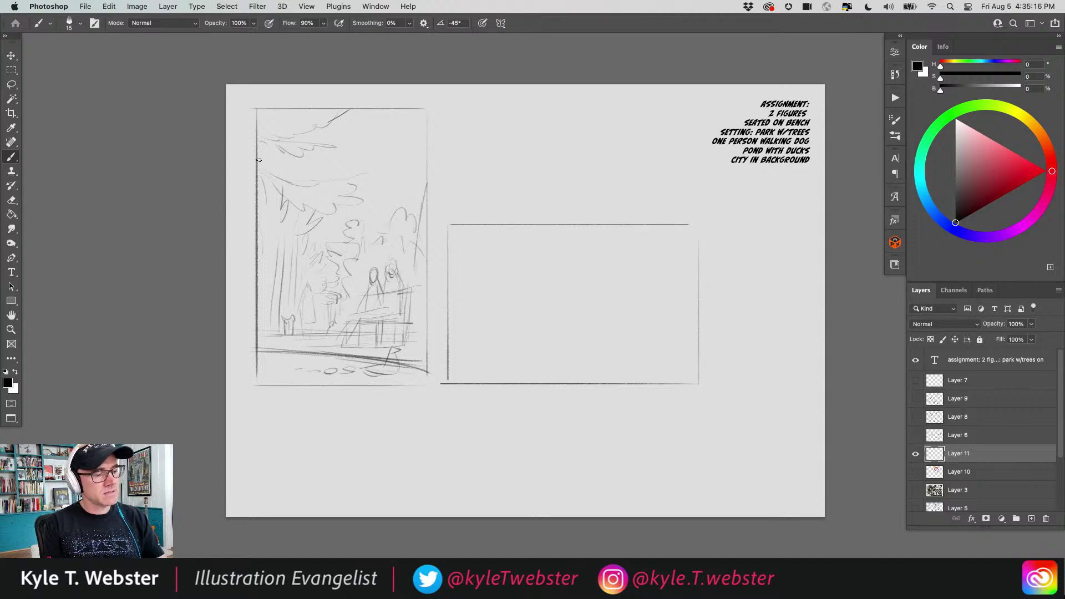
{"action": "mouse_move", "coordinate": [330, 128]}
{"action": "left_mouse_down"}
{"action": "mouse_move", "coordinate": [307, 172]}
{"action": "mouse_move", "coordinate": [284, 172]}
{"action": "mouse_move", "coordinate": [257, 215]}
{"action": "left_mouse_up"}
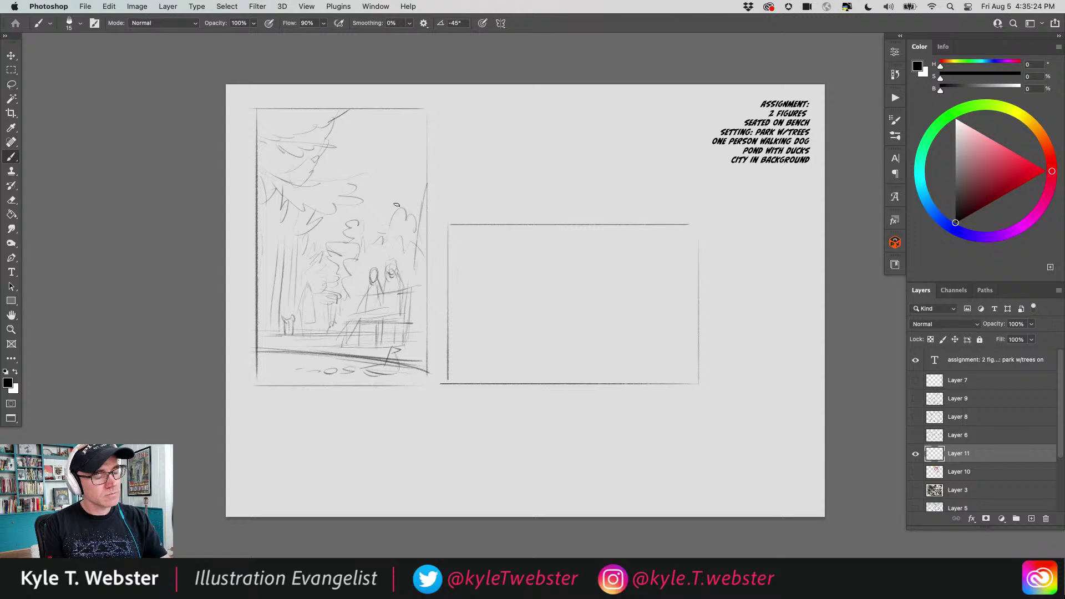
- Sketch a city skyline with a spired tower and lower buildings above the trees, with clouds in the sky
{"action": "left_click_drag", "start_coordinate": [397, 199], "coordinate": [395, 165]}
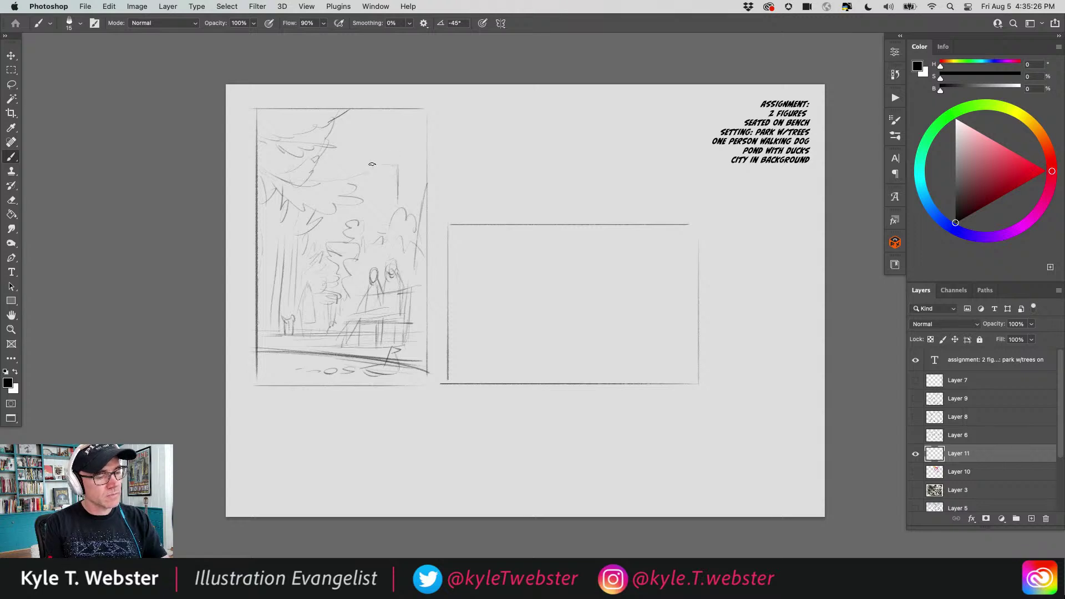
{"action": "mouse_move", "coordinate": [397, 164]}
{"action": "left_mouse_down"}
{"action": "mouse_move", "coordinate": [372, 169]}
{"action": "mouse_move", "coordinate": [372, 157]}
{"action": "mouse_move", "coordinate": [372, 174]}
{"action": "mouse_move", "coordinate": [390, 169]}
{"action": "mouse_move", "coordinate": [406, 188]}
{"action": "mouse_move", "coordinate": [407, 171]}
{"action": "mouse_move", "coordinate": [419, 175]}
{"action": "mouse_move", "coordinate": [404, 174]}
{"action": "mouse_move", "coordinate": [423, 169]}
{"action": "mouse_move", "coordinate": [411, 172]}
{"action": "mouse_move", "coordinate": [425, 189]}
{"action": "left_mouse_up"}
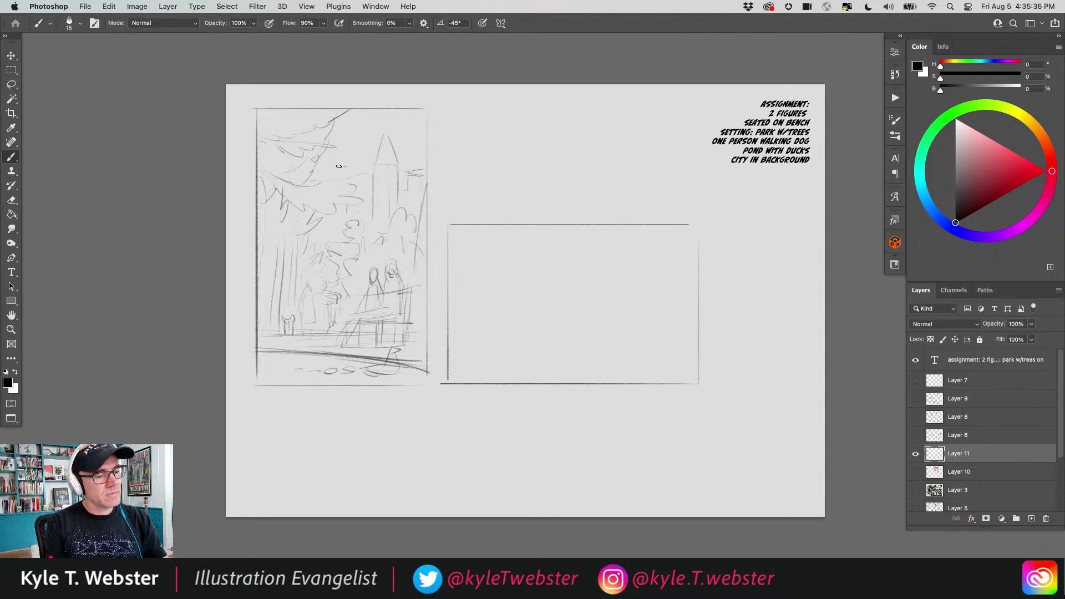
{"action": "mouse_move", "coordinate": [340, 161]}
{"action": "left_mouse_down"}
{"action": "mouse_move", "coordinate": [346, 165]}
{"action": "mouse_move", "coordinate": [321, 162]}
{"action": "left_mouse_up"}
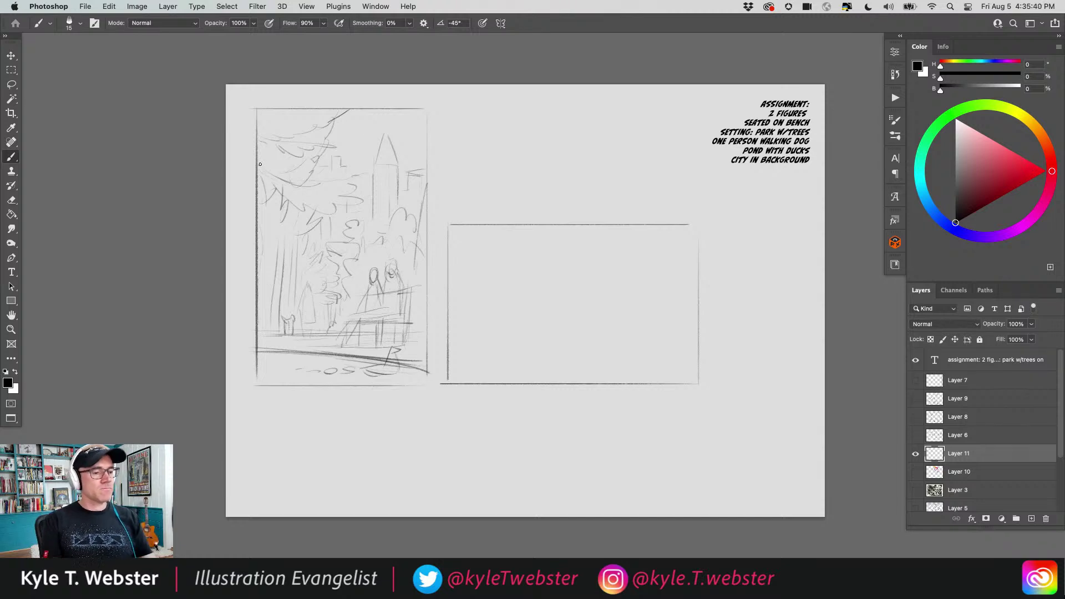
{"action": "mouse_move", "coordinate": [409, 134]}
{"action": "left_mouse_down"}
{"action": "mouse_move", "coordinate": [418, 134]}
{"action": "mouse_move", "coordinate": [374, 118]}
{"action": "left_mouse_up"}
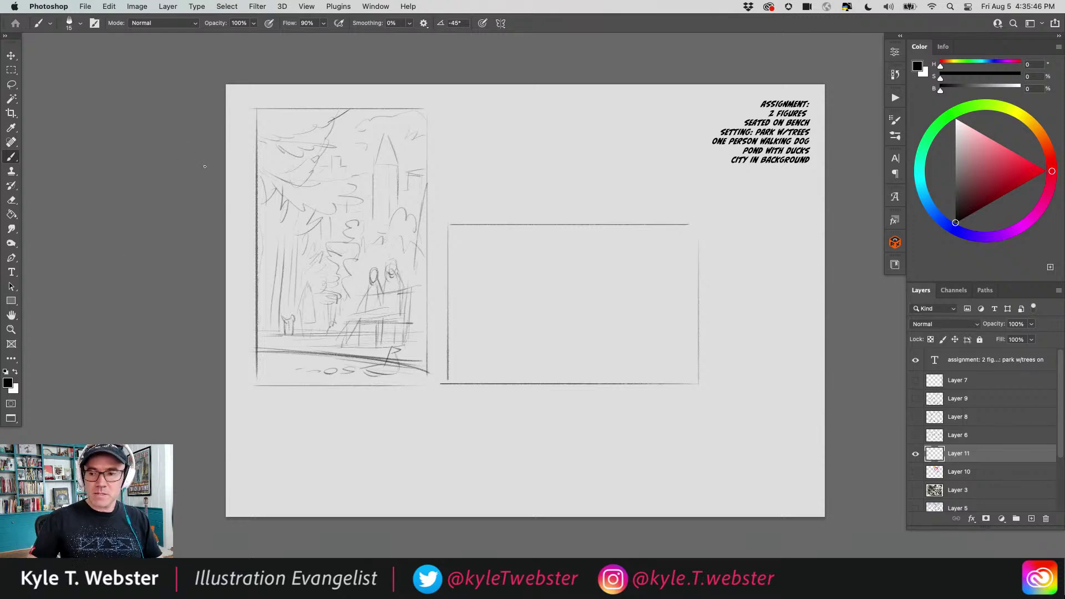
- Add a new layer above the pencil sketch and choose the Captain Inker Beta brush at 30 px
{"action": "scroll", "coordinate": [296, 351], "scroll_direction": "up", "scroll_amount": 2}
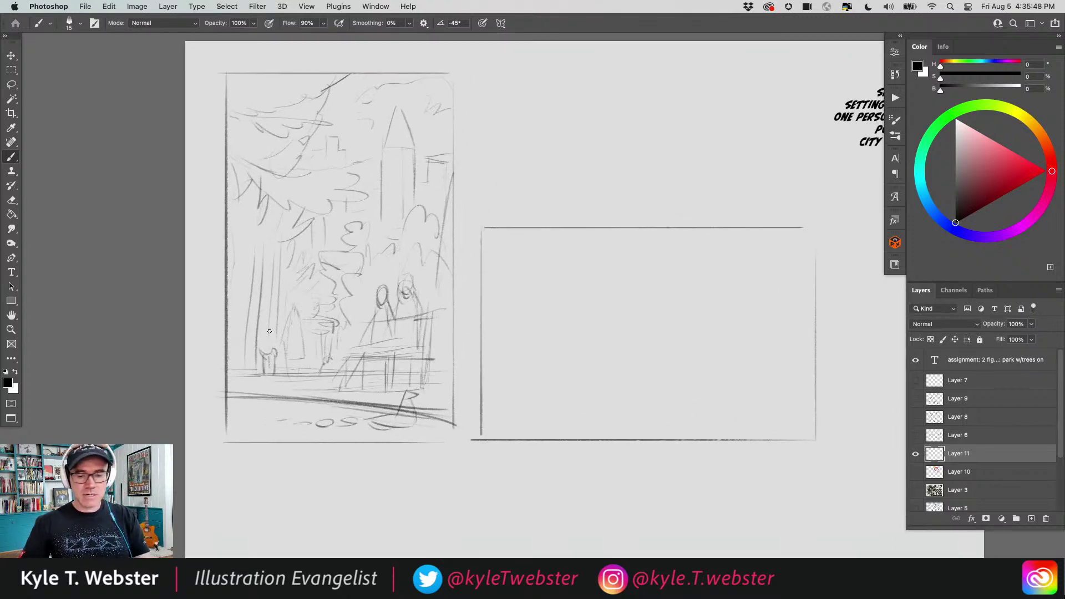
{"action": "left_click", "coordinate": [1031, 519]}
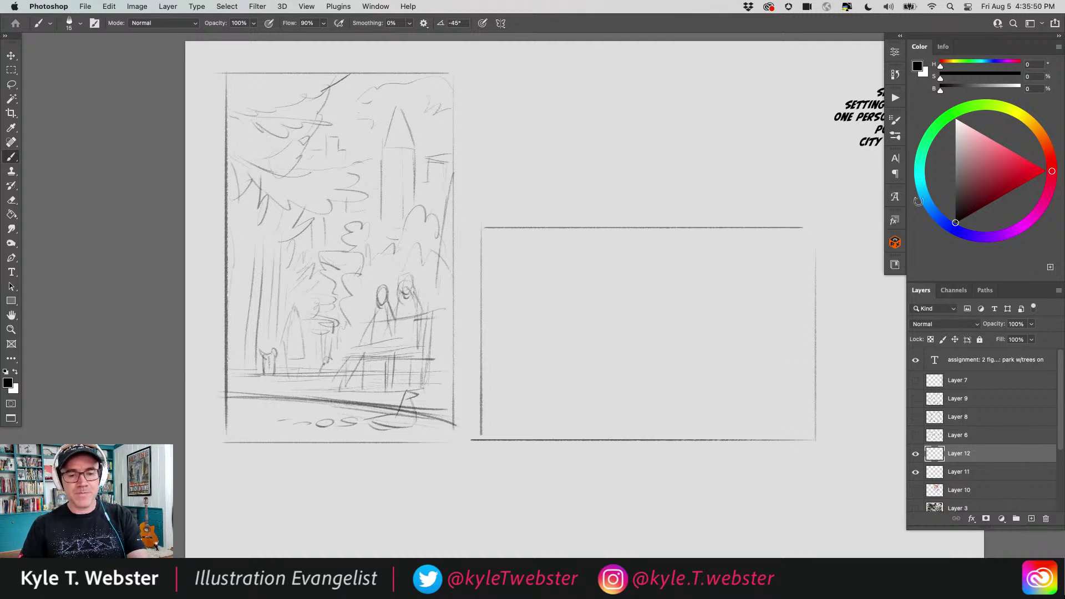
{"action": "left_click", "coordinate": [895, 136]}
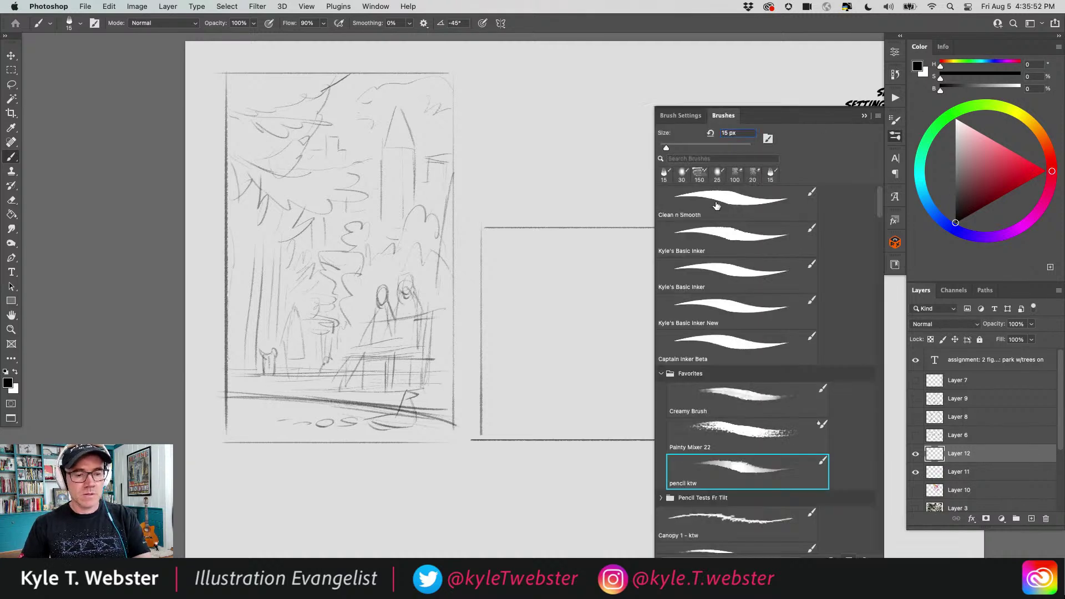
{"action": "left_click", "coordinate": [727, 333]}
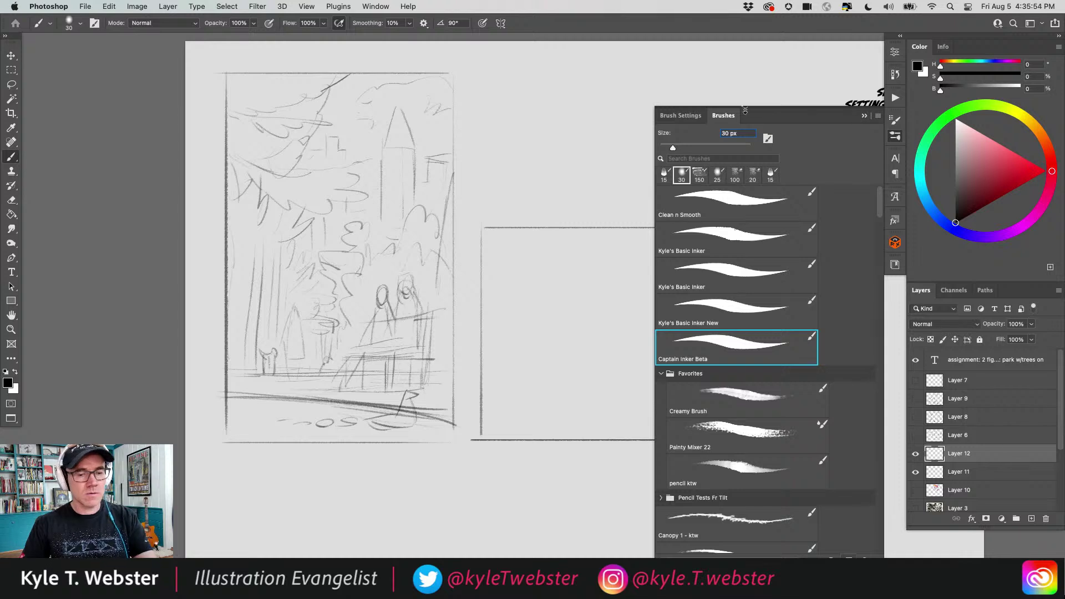
{"action": "left_click", "coordinate": [864, 116]}
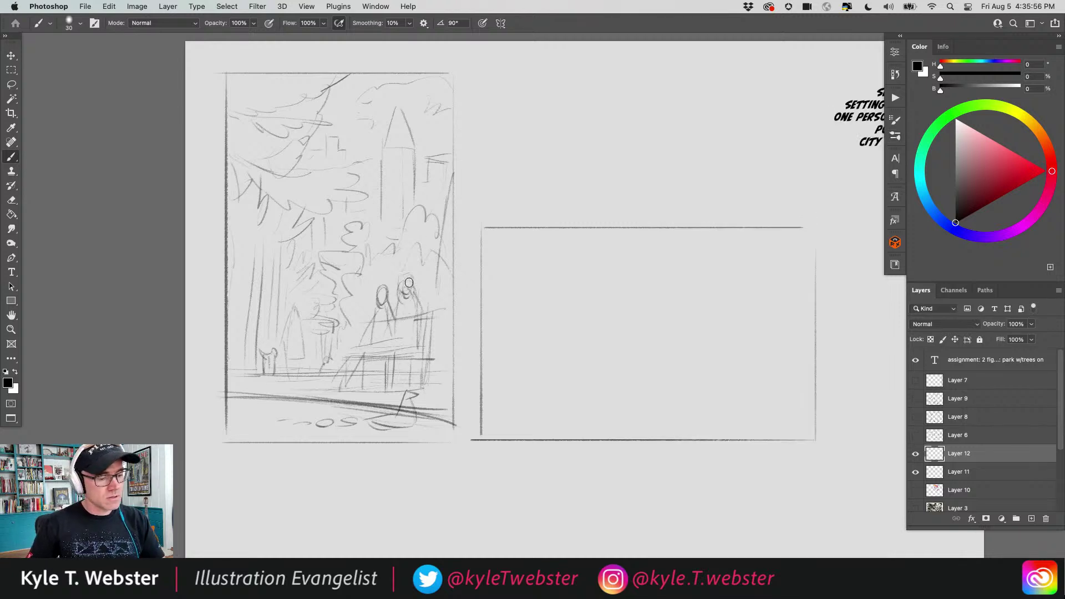
- Ink the nearer seated figure over the portrait sketch, including the head, back, arms, legs and feet
{"action": "mouse_move", "coordinate": [417, 295]}
{"action": "left_mouse_down"}
{"action": "mouse_move", "coordinate": [396, 282]}
{"action": "mouse_move", "coordinate": [400, 297]}
{"action": "mouse_move", "coordinate": [416, 290]}
{"action": "mouse_move", "coordinate": [415, 335]}
{"action": "mouse_move", "coordinate": [366, 346]}
{"action": "mouse_move", "coordinate": [352, 389]}
{"action": "left_mouse_up"}
{"action": "mouse_move", "coordinate": [379, 353]}
{"action": "left_mouse_down"}
{"action": "mouse_move", "coordinate": [361, 390]}
{"action": "mouse_move", "coordinate": [422, 348]}
{"action": "mouse_move", "coordinate": [356, 342]}
{"action": "mouse_move", "coordinate": [395, 314]}
{"action": "mouse_move", "coordinate": [366, 335]}
{"action": "left_mouse_up"}
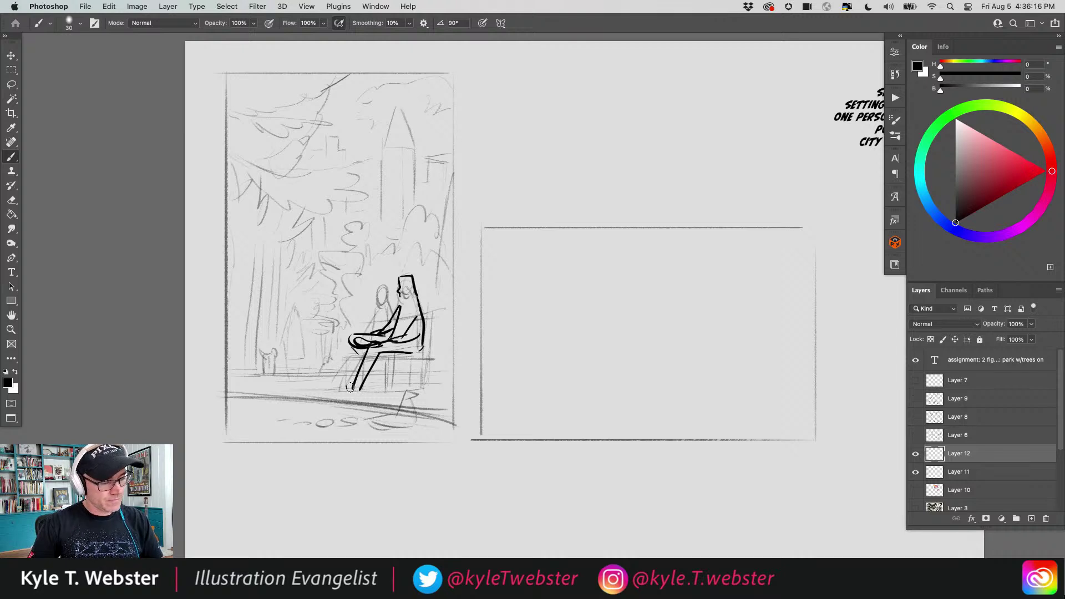
{"action": "left_click_drag", "start_coordinate": [362, 390], "coordinate": [338, 392]}
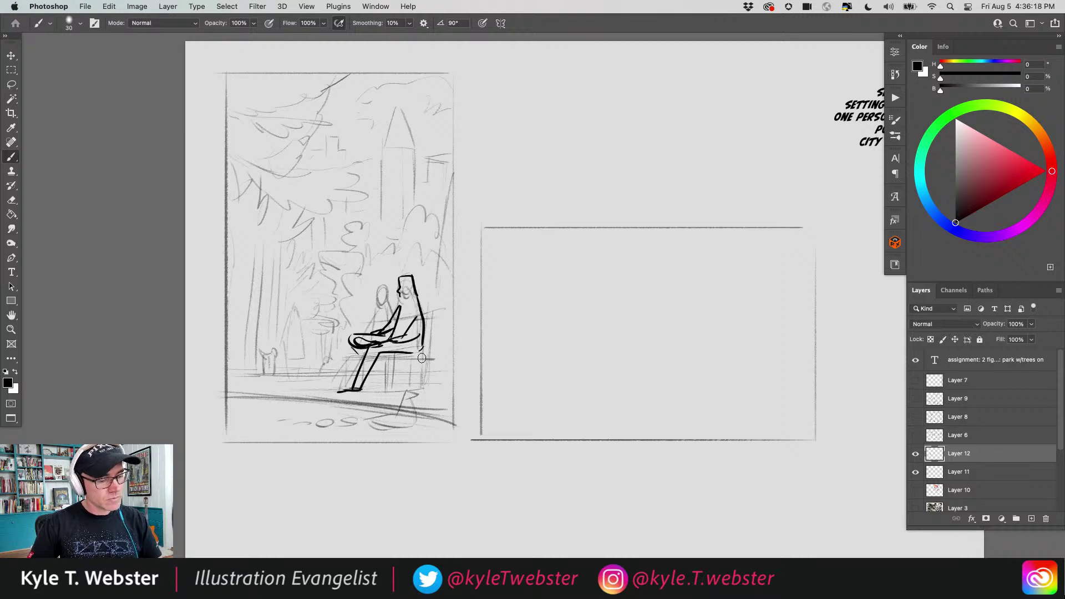
- Ink the bench seat, legs and backrest, and the second seated figure with long hair beside the first
{"action": "mouse_move", "coordinate": [425, 356]}
{"action": "left_mouse_down"}
{"action": "mouse_move", "coordinate": [419, 385]}
{"action": "mouse_move", "coordinate": [409, 358]}
{"action": "mouse_move", "coordinate": [424, 356]}
{"action": "mouse_move", "coordinate": [387, 356]}
{"action": "mouse_move", "coordinate": [383, 392]}
{"action": "left_mouse_up"}
{"action": "mouse_move", "coordinate": [430, 310]}
{"action": "left_mouse_down"}
{"action": "mouse_move", "coordinate": [427, 355]}
{"action": "mouse_move", "coordinate": [432, 308]}
{"action": "left_mouse_up"}
{"action": "mouse_move", "coordinate": [436, 308]}
{"action": "left_mouse_down"}
{"action": "mouse_move", "coordinate": [398, 299]}
{"action": "mouse_move", "coordinate": [405, 280]}
{"action": "mouse_move", "coordinate": [376, 287]}
{"action": "mouse_move", "coordinate": [379, 305]}
{"action": "mouse_move", "coordinate": [387, 285]}
{"action": "mouse_move", "coordinate": [386, 303]}
{"action": "mouse_move", "coordinate": [384, 289]}
{"action": "mouse_move", "coordinate": [365, 319]}
{"action": "mouse_move", "coordinate": [389, 307]}
{"action": "mouse_move", "coordinate": [371, 310]}
{"action": "mouse_move", "coordinate": [369, 337]}
{"action": "left_mouse_up"}
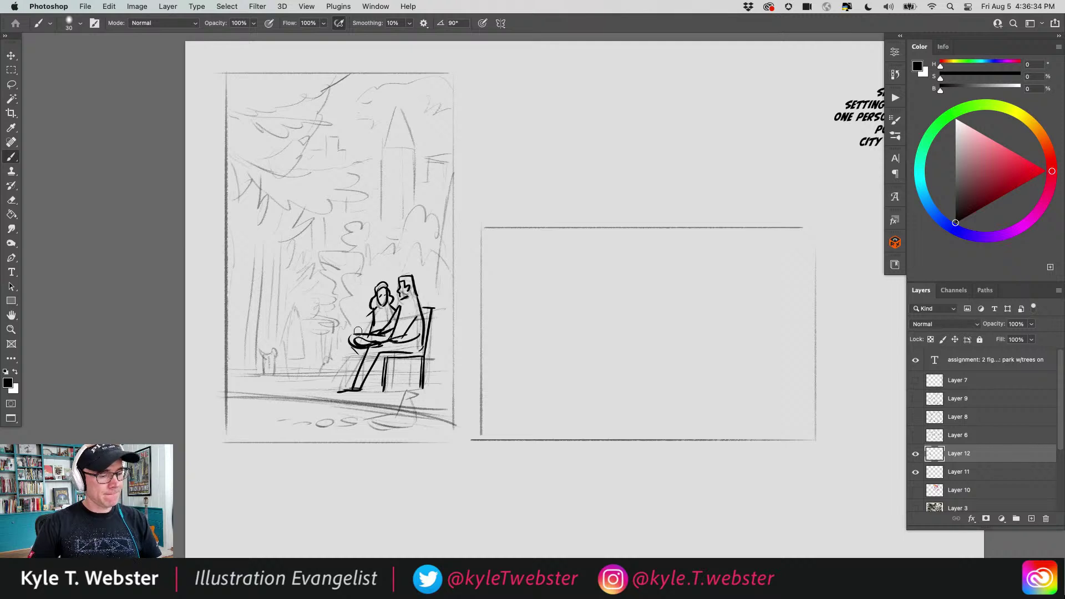
{"action": "mouse_move", "coordinate": [349, 359]}
{"action": "left_mouse_down"}
{"action": "mouse_move", "coordinate": [395, 386]}
{"action": "mouse_move", "coordinate": [348, 387]}
{"action": "left_mouse_up"}
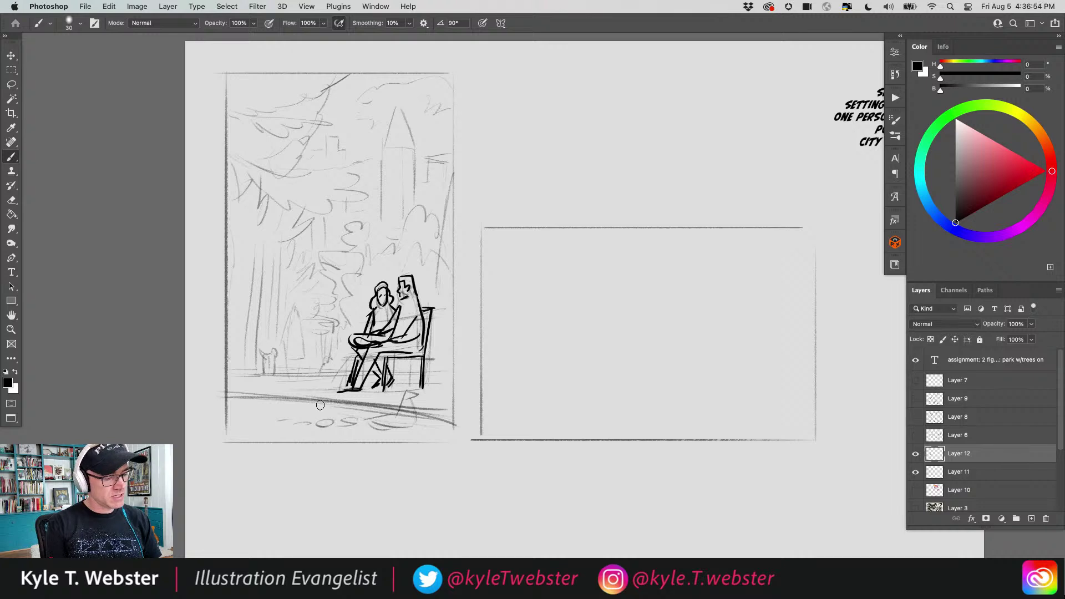
- Ink the pond's edge across the portrait composition, the duck with three ducklings behind it, and water ripples beneath them
{"action": "mouse_move", "coordinate": [334, 406]}
{"action": "left_mouse_down"}
{"action": "mouse_move", "coordinate": [325, 390]}
{"action": "mouse_move", "coordinate": [308, 391]}
{"action": "mouse_move", "coordinate": [315, 410]}
{"action": "mouse_move", "coordinate": [325, 392]}
{"action": "mouse_move", "coordinate": [311, 413]}
{"action": "mouse_move", "coordinate": [360, 403]}
{"action": "mouse_move", "coordinate": [281, 413]}
{"action": "mouse_move", "coordinate": [451, 409]}
{"action": "mouse_move", "coordinate": [335, 393]}
{"action": "mouse_move", "coordinate": [224, 396]}
{"action": "left_mouse_up"}
{"action": "left_click_drag", "start_coordinate": [336, 395], "coordinate": [454, 412]}
{"action": "mouse_move", "coordinate": [311, 392]}
{"action": "left_mouse_down"}
{"action": "mouse_move", "coordinate": [224, 391]}
{"action": "mouse_move", "coordinate": [233, 394]}
{"action": "left_mouse_up"}
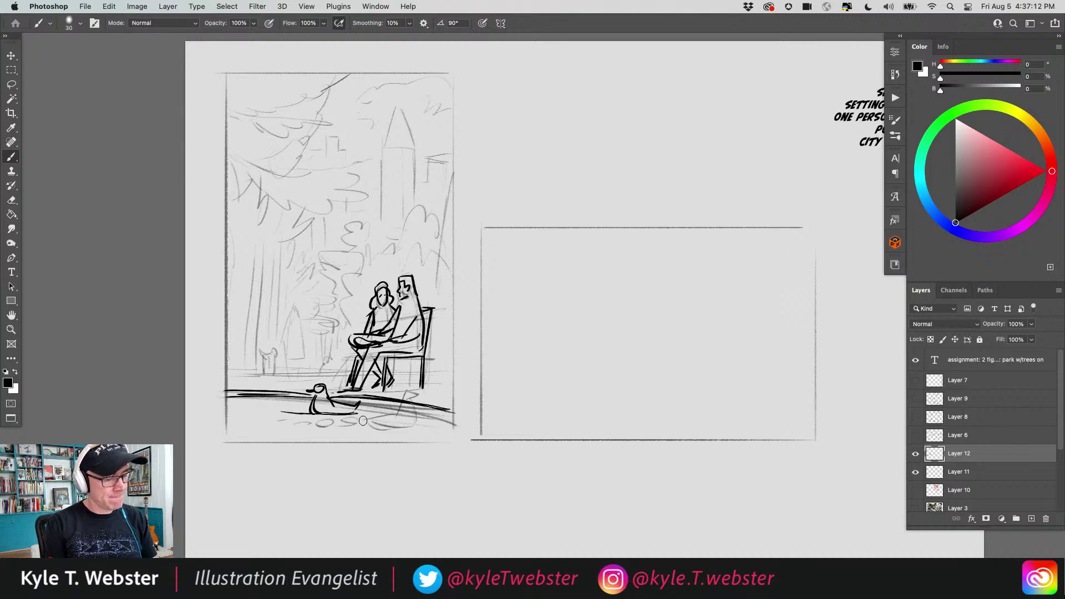
{"action": "left_click_drag", "start_coordinate": [372, 412], "coordinate": [414, 418]}
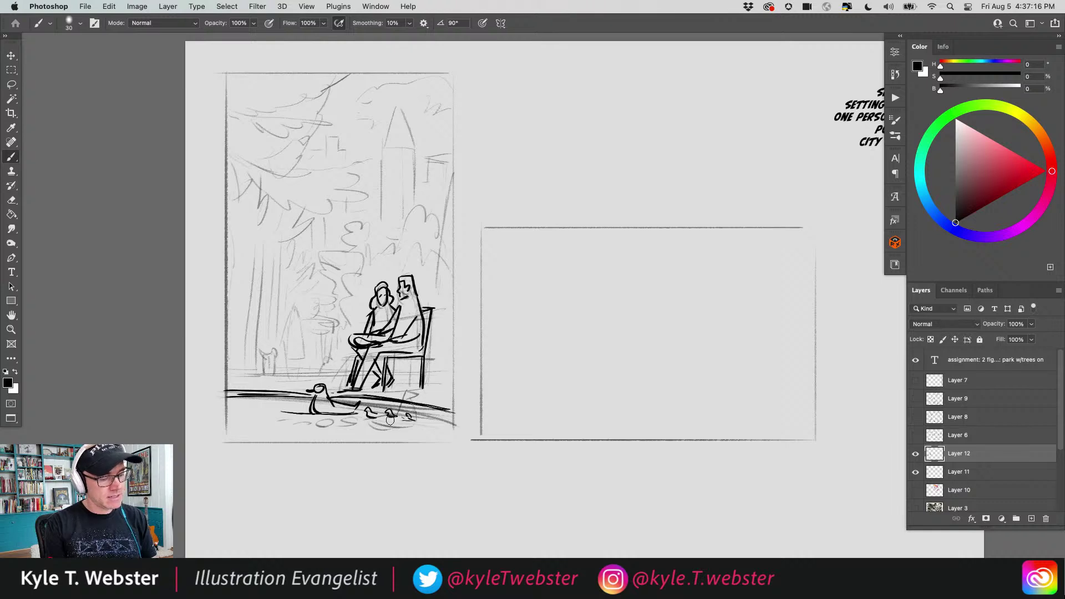
{"action": "mouse_move", "coordinate": [302, 410]}
{"action": "left_mouse_down"}
{"action": "mouse_move", "coordinate": [394, 430]}
{"action": "mouse_move", "coordinate": [445, 426]}
{"action": "left_mouse_up"}
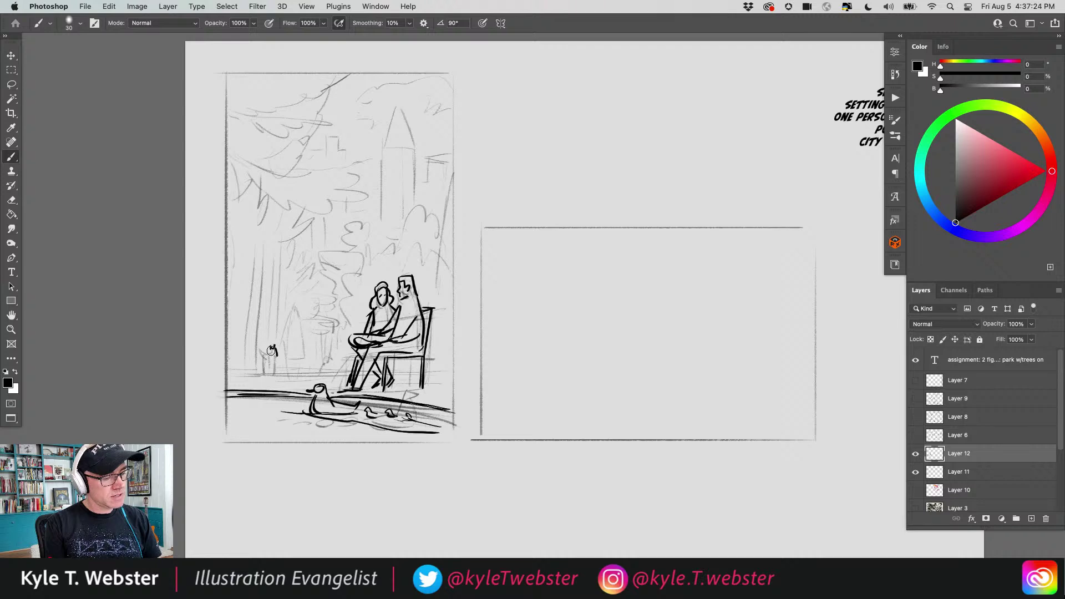
- Ink the dog and the long-coated figure walking it in the background, with dark hair and a ground shadow at the feet
{"action": "mouse_move", "coordinate": [270, 350]}
{"action": "left_mouse_down"}
{"action": "mouse_move", "coordinate": [259, 351]}
{"action": "mouse_move", "coordinate": [271, 377]}
{"action": "mouse_move", "coordinate": [271, 342]}
{"action": "mouse_move", "coordinate": [294, 308]}
{"action": "mouse_move", "coordinate": [285, 338]}
{"action": "mouse_move", "coordinate": [292, 326]}
{"action": "left_mouse_up"}
{"action": "mouse_move", "coordinate": [297, 321]}
{"action": "left_mouse_down"}
{"action": "mouse_move", "coordinate": [302, 359]}
{"action": "mouse_move", "coordinate": [298, 333]}
{"action": "mouse_move", "coordinate": [294, 376]}
{"action": "left_mouse_up"}
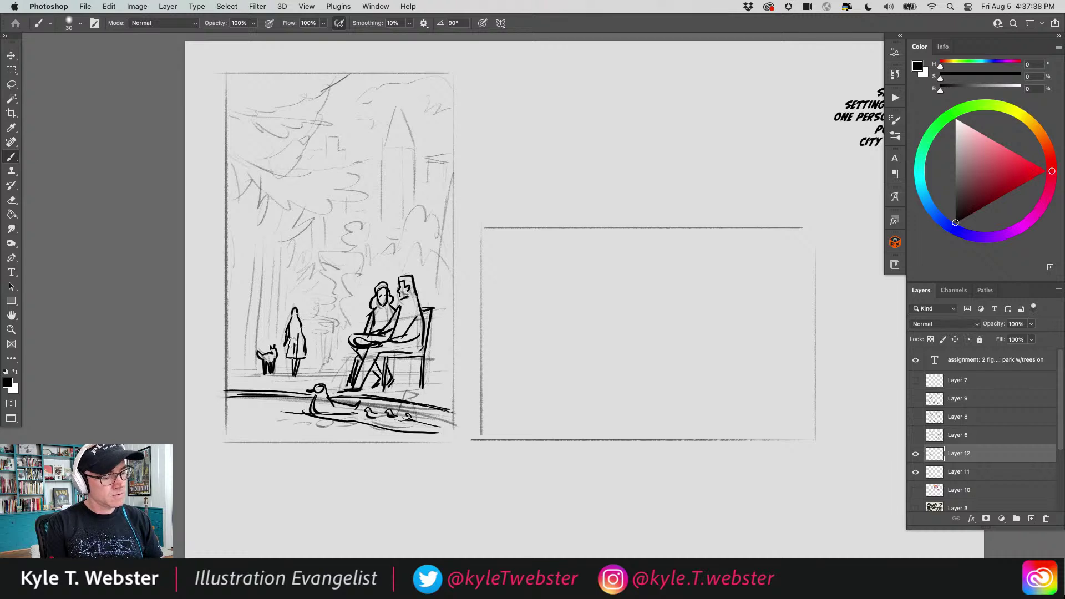
{"action": "left_click_drag", "start_coordinate": [297, 312], "coordinate": [295, 322]}
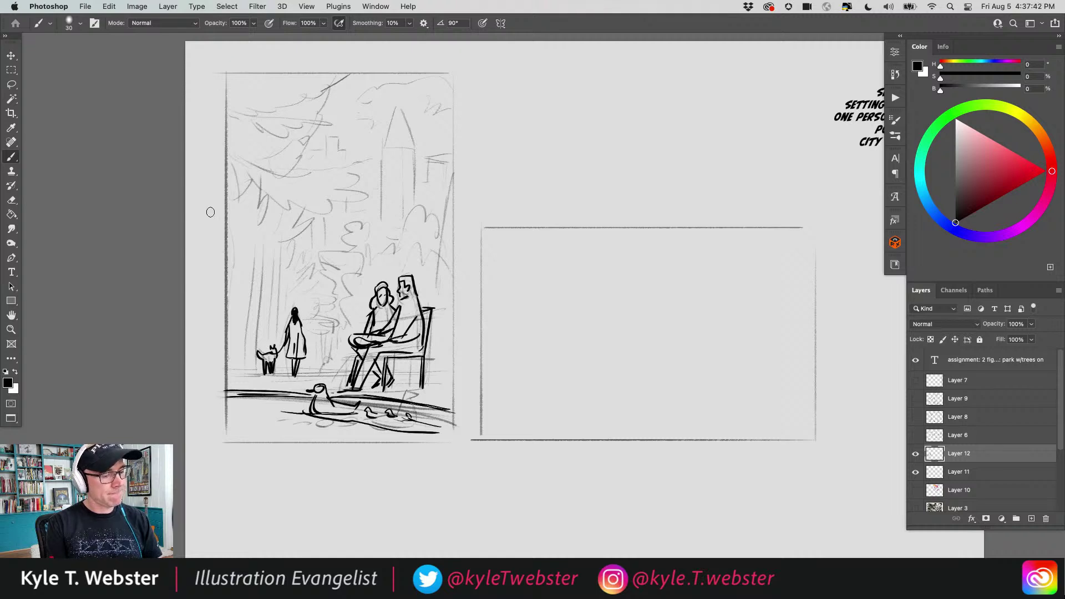
{"action": "mouse_move", "coordinate": [296, 374]}
{"action": "left_mouse_down"}
{"action": "mouse_move", "coordinate": [265, 367]}
{"action": "mouse_move", "coordinate": [318, 372]}
{"action": "mouse_move", "coordinate": [294, 366]}
{"action": "left_mouse_up"}
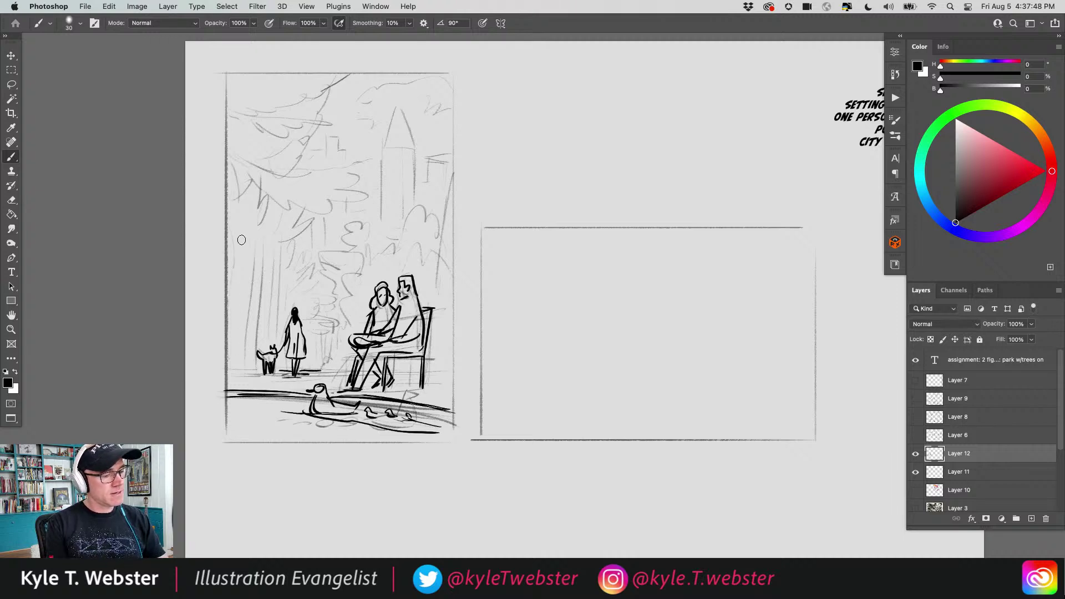
- Ink the tree trunks, branches, bushes, distant treeline and overhanging foliage on both sides of the portrait composition
{"action": "mouse_move", "coordinate": [229, 284]}
{"action": "left_mouse_down"}
{"action": "mouse_move", "coordinate": [270, 192]}
{"action": "mouse_move", "coordinate": [245, 242]}
{"action": "mouse_move", "coordinate": [260, 183]}
{"action": "mouse_move", "coordinate": [274, 211]}
{"action": "mouse_move", "coordinate": [311, 172]}
{"action": "mouse_move", "coordinate": [308, 139]}
{"action": "mouse_move", "coordinate": [269, 171]}
{"action": "mouse_move", "coordinate": [278, 138]}
{"action": "mouse_move", "coordinate": [244, 193]}
{"action": "left_mouse_up"}
{"action": "mouse_move", "coordinate": [253, 245]}
{"action": "left_mouse_down"}
{"action": "mouse_move", "coordinate": [288, 226]}
{"action": "mouse_move", "coordinate": [262, 243]}
{"action": "mouse_move", "coordinate": [241, 200]}
{"action": "left_mouse_up"}
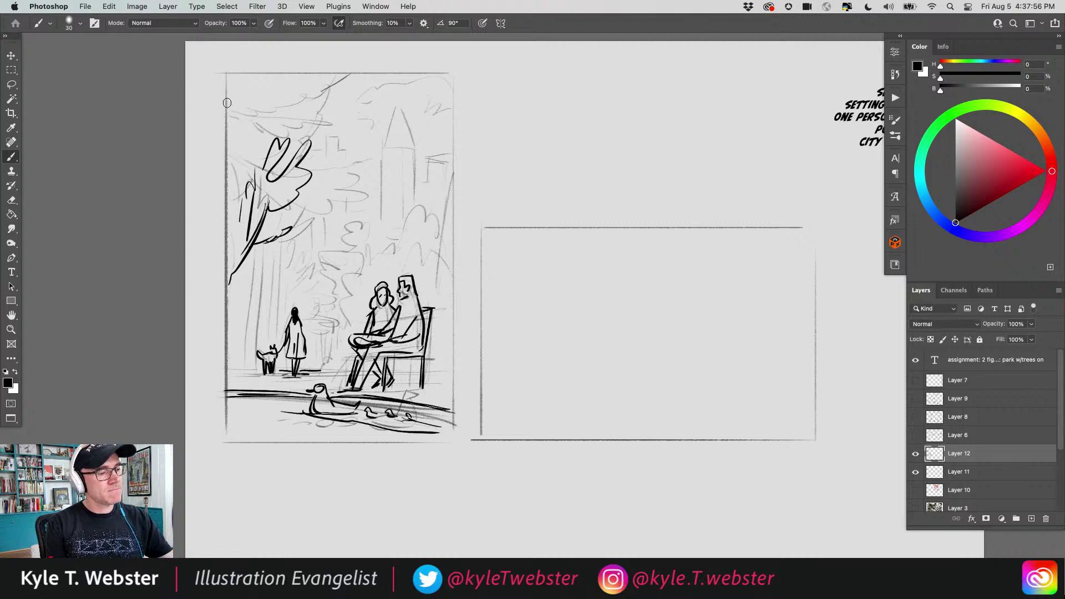
{"action": "mouse_move", "coordinate": [228, 102]}
{"action": "left_mouse_down"}
{"action": "mouse_move", "coordinate": [257, 106]}
{"action": "mouse_move", "coordinate": [243, 115]}
{"action": "mouse_move", "coordinate": [283, 103]}
{"action": "mouse_move", "coordinate": [314, 113]}
{"action": "mouse_move", "coordinate": [340, 77]}
{"action": "mouse_move", "coordinate": [306, 122]}
{"action": "mouse_move", "coordinate": [263, 130]}
{"action": "mouse_move", "coordinate": [246, 146]}
{"action": "mouse_move", "coordinate": [231, 194]}
{"action": "mouse_move", "coordinate": [250, 257]}
{"action": "mouse_move", "coordinate": [250, 343]}
{"action": "mouse_move", "coordinate": [231, 358]}
{"action": "mouse_move", "coordinate": [250, 369]}
{"action": "mouse_move", "coordinate": [235, 370]}
{"action": "mouse_move", "coordinate": [336, 371]}
{"action": "mouse_move", "coordinate": [323, 368]}
{"action": "mouse_move", "coordinate": [333, 349]}
{"action": "mouse_move", "coordinate": [323, 347]}
{"action": "mouse_move", "coordinate": [334, 367]}
{"action": "mouse_move", "coordinate": [332, 309]}
{"action": "mouse_move", "coordinate": [347, 314]}
{"action": "mouse_move", "coordinate": [337, 300]}
{"action": "mouse_move", "coordinate": [344, 363]}
{"action": "mouse_move", "coordinate": [343, 295]}
{"action": "mouse_move", "coordinate": [321, 291]}
{"action": "mouse_move", "coordinate": [333, 270]}
{"action": "left_mouse_up"}
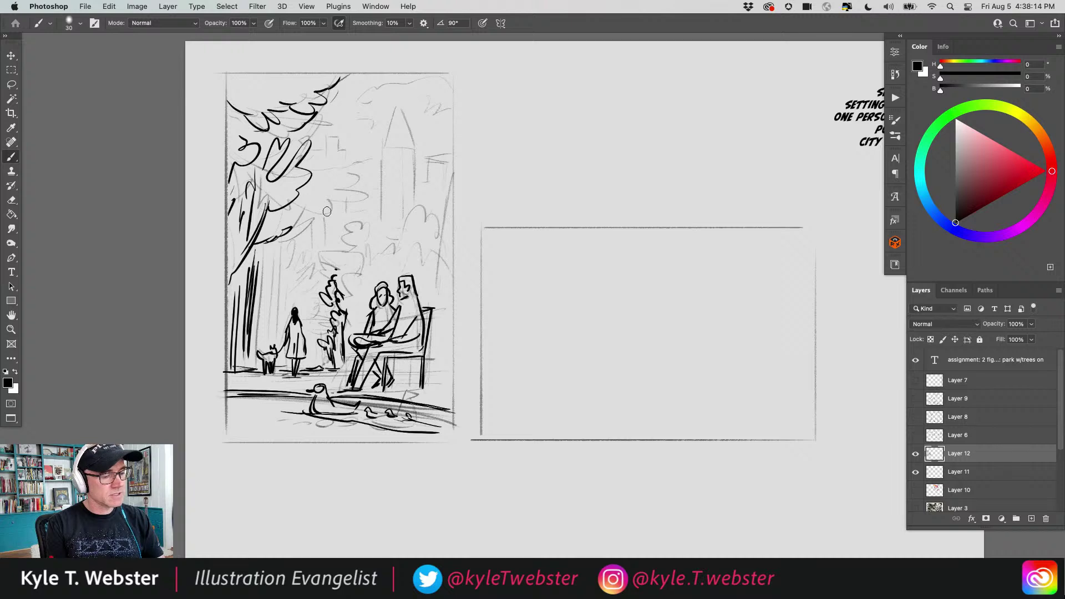
{"action": "mouse_move", "coordinate": [284, 203]}
{"action": "left_mouse_down"}
{"action": "mouse_move", "coordinate": [303, 239]}
{"action": "mouse_move", "coordinate": [268, 258]}
{"action": "mouse_move", "coordinate": [283, 280]}
{"action": "mouse_move", "coordinate": [260, 285]}
{"action": "mouse_move", "coordinate": [279, 295]}
{"action": "mouse_move", "coordinate": [261, 318]}
{"action": "mouse_move", "coordinate": [274, 341]}
{"action": "mouse_move", "coordinate": [272, 290]}
{"action": "left_mouse_up"}
{"action": "mouse_move", "coordinate": [332, 345]}
{"action": "left_mouse_down"}
{"action": "mouse_move", "coordinate": [316, 308]}
{"action": "mouse_move", "coordinate": [311, 339]}
{"action": "mouse_move", "coordinate": [326, 347]}
{"action": "mouse_move", "coordinate": [305, 371]}
{"action": "left_mouse_up"}
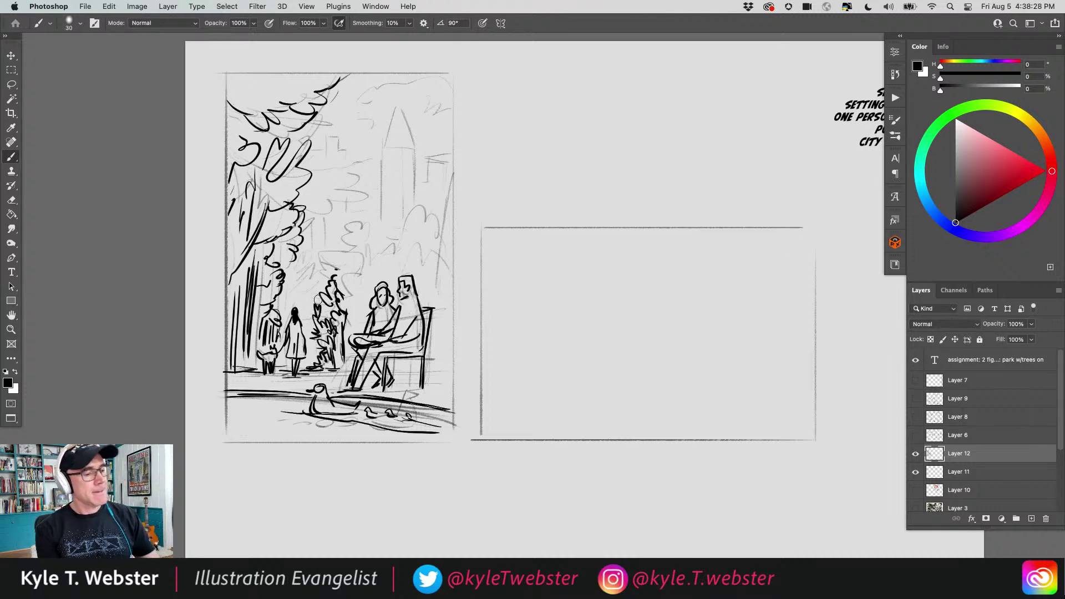
{"action": "mouse_move", "coordinate": [326, 279]}
{"action": "left_mouse_down"}
{"action": "mouse_move", "coordinate": [317, 300]}
{"action": "mouse_move", "coordinate": [303, 300]}
{"action": "mouse_move", "coordinate": [309, 332]}
{"action": "left_mouse_up"}
{"action": "mouse_move", "coordinate": [333, 254]}
{"action": "left_mouse_down"}
{"action": "mouse_move", "coordinate": [365, 225]}
{"action": "mouse_move", "coordinate": [378, 254]}
{"action": "mouse_move", "coordinate": [455, 176]}
{"action": "left_mouse_up"}
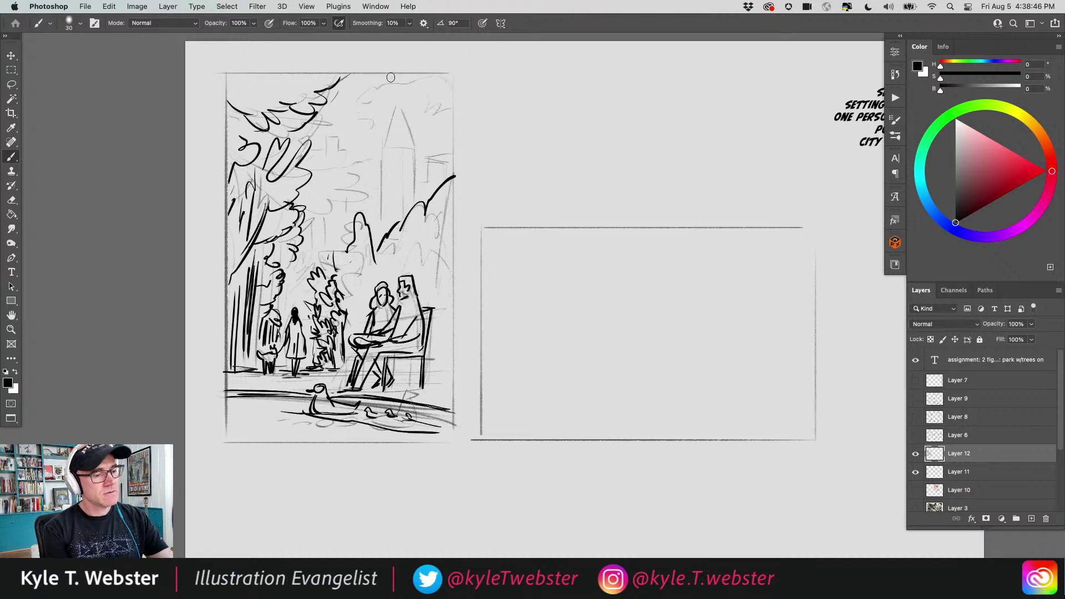
{"action": "mouse_move", "coordinate": [390, 78]}
{"action": "left_mouse_down"}
{"action": "mouse_move", "coordinate": [371, 92]}
{"action": "mouse_move", "coordinate": [432, 103]}
{"action": "mouse_move", "coordinate": [438, 132]}
{"action": "mouse_move", "coordinate": [411, 91]}
{"action": "mouse_move", "coordinate": [369, 98]}
{"action": "mouse_move", "coordinate": [399, 73]}
{"action": "mouse_move", "coordinate": [418, 124]}
{"action": "mouse_move", "coordinate": [397, 167]}
{"action": "mouse_move", "coordinate": [450, 111]}
{"action": "mouse_move", "coordinate": [422, 122]}
{"action": "left_mouse_up"}
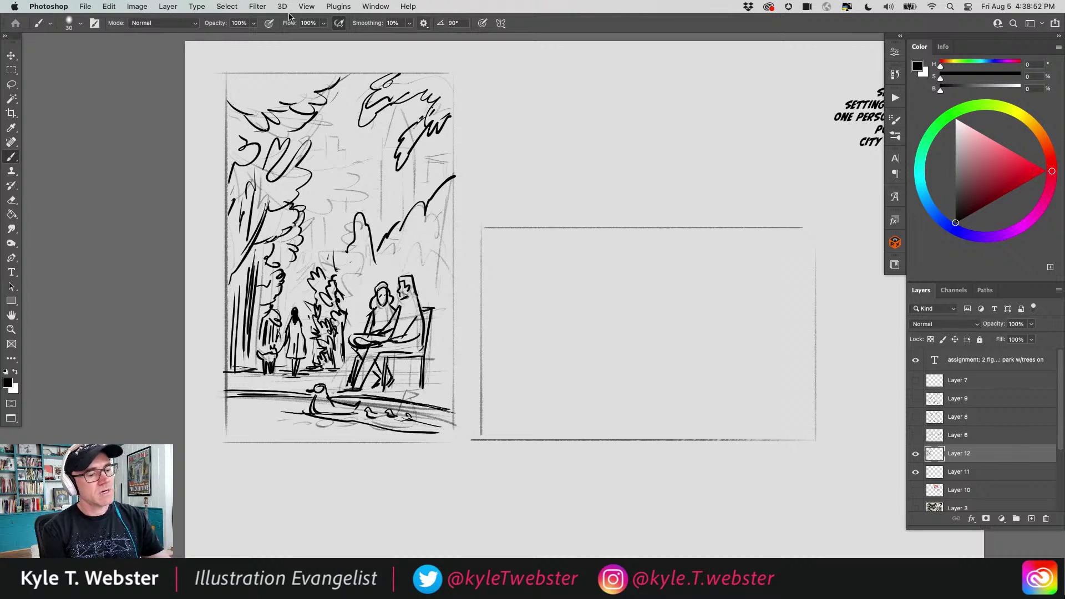
- Ink the city skyline behind the trees, with the tall tower and the lower buildings on either side of it
{"action": "mouse_move", "coordinate": [413, 205]}
{"action": "left_mouse_down"}
{"action": "mouse_move", "coordinate": [416, 143]}
{"action": "mouse_move", "coordinate": [399, 110]}
{"action": "left_mouse_up"}
{"action": "mouse_move", "coordinate": [395, 105]}
{"action": "left_mouse_down"}
{"action": "mouse_move", "coordinate": [380, 161]}
{"action": "mouse_move", "coordinate": [386, 211]}
{"action": "left_mouse_up"}
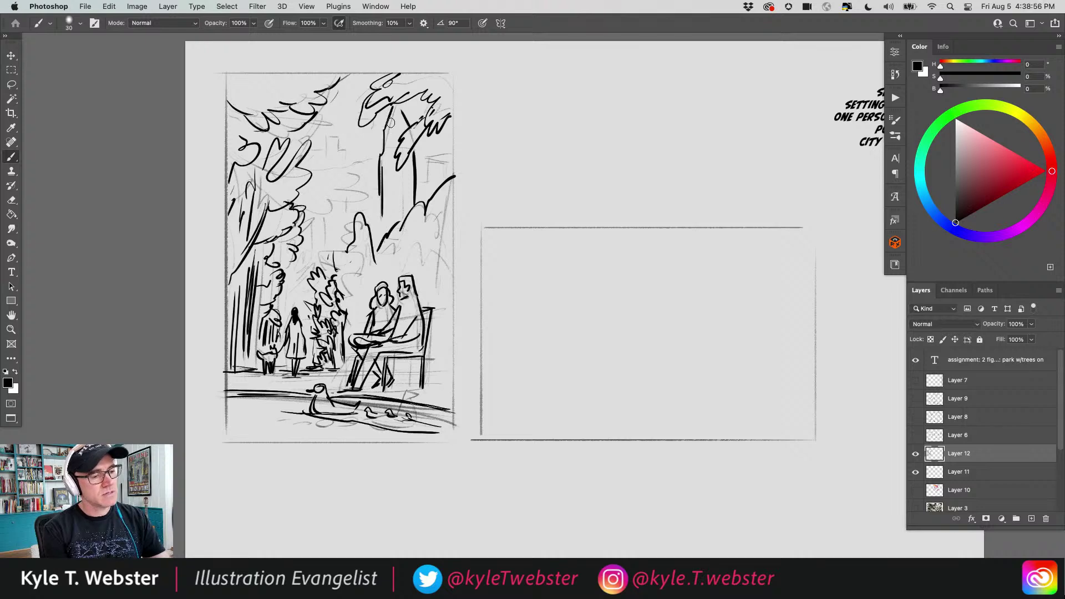
{"action": "mouse_move", "coordinate": [391, 123]}
{"action": "left_mouse_down"}
{"action": "mouse_move", "coordinate": [401, 110]}
{"action": "mouse_move", "coordinate": [389, 218]}
{"action": "mouse_move", "coordinate": [427, 161]}
{"action": "mouse_move", "coordinate": [431, 177]}
{"action": "mouse_move", "coordinate": [454, 150]}
{"action": "mouse_move", "coordinate": [423, 197]}
{"action": "left_mouse_up"}
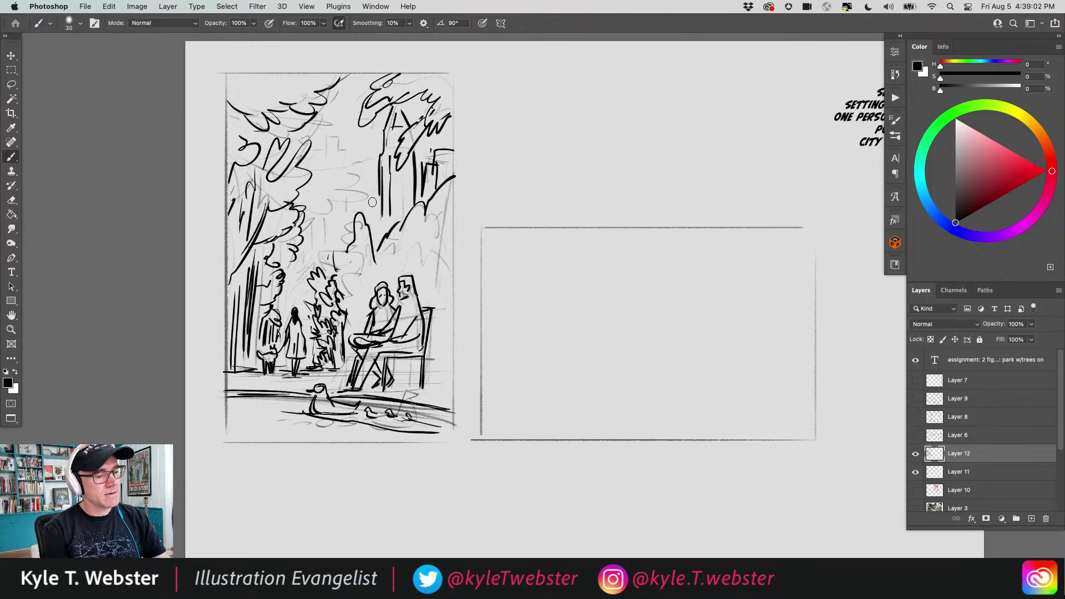
{"action": "left_click_drag", "start_coordinate": [375, 179], "coordinate": [350, 214]}
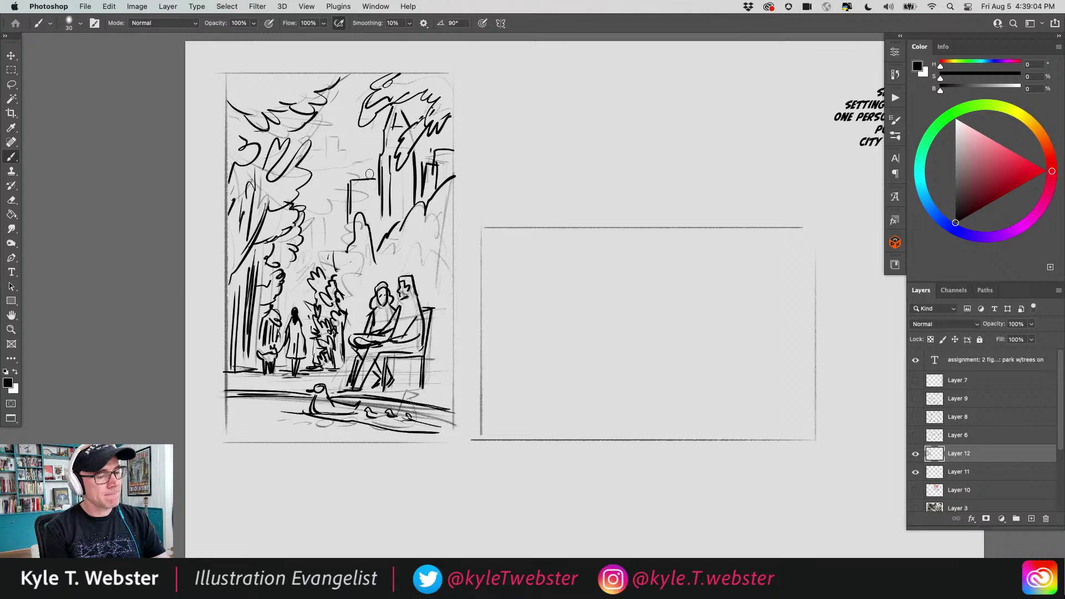
{"action": "mouse_move", "coordinate": [366, 173]}
{"action": "left_mouse_down"}
{"action": "mouse_move", "coordinate": [343, 182]}
{"action": "mouse_move", "coordinate": [331, 222]}
{"action": "mouse_move", "coordinate": [329, 158]}
{"action": "mouse_move", "coordinate": [314, 133]}
{"action": "mouse_move", "coordinate": [308, 144]}
{"action": "mouse_move", "coordinate": [348, 171]}
{"action": "mouse_move", "coordinate": [311, 206]}
{"action": "mouse_move", "coordinate": [309, 247]}
{"action": "mouse_move", "coordinate": [305, 235]}
{"action": "mouse_move", "coordinate": [351, 216]}
{"action": "left_mouse_up"}
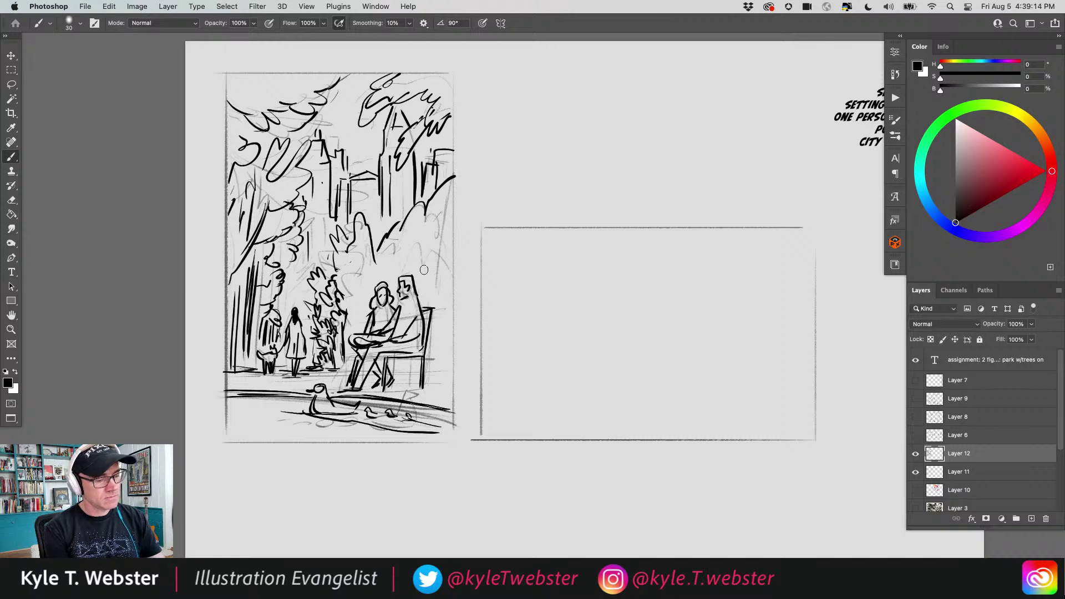
- Ink dark foliage behind and under the bench, ground strokes along the path, and fine lines above the dog walker
{"action": "left_click_drag", "start_coordinate": [423, 270], "coordinate": [439, 266]}
{"action": "mouse_move", "coordinate": [446, 358]}
{"action": "left_mouse_down"}
{"action": "mouse_move", "coordinate": [437, 338]}
{"action": "mouse_move", "coordinate": [430, 350]}
{"action": "mouse_move", "coordinate": [447, 319]}
{"action": "mouse_move", "coordinate": [446, 304]}
{"action": "mouse_move", "coordinate": [439, 324]}
{"action": "mouse_move", "coordinate": [440, 302]}
{"action": "mouse_move", "coordinate": [434, 327]}
{"action": "mouse_move", "coordinate": [449, 360]}
{"action": "mouse_move", "coordinate": [432, 364]}
{"action": "mouse_move", "coordinate": [437, 373]}
{"action": "mouse_move", "coordinate": [397, 372]}
{"action": "mouse_move", "coordinate": [451, 387]}
{"action": "mouse_move", "coordinate": [428, 393]}
{"action": "left_mouse_up"}
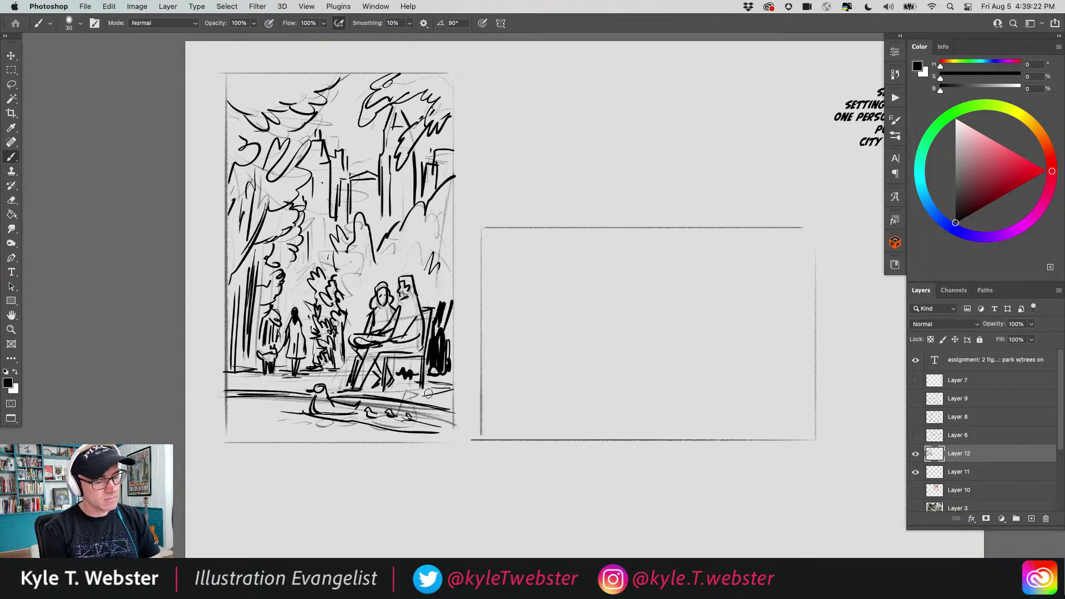
{"action": "mouse_move", "coordinate": [306, 378]}
{"action": "left_mouse_down"}
{"action": "mouse_move", "coordinate": [277, 380]}
{"action": "mouse_move", "coordinate": [306, 375]}
{"action": "mouse_move", "coordinate": [280, 373]}
{"action": "mouse_move", "coordinate": [300, 366]}
{"action": "mouse_move", "coordinate": [284, 361]}
{"action": "mouse_move", "coordinate": [309, 364]}
{"action": "mouse_move", "coordinate": [280, 364]}
{"action": "left_mouse_up"}
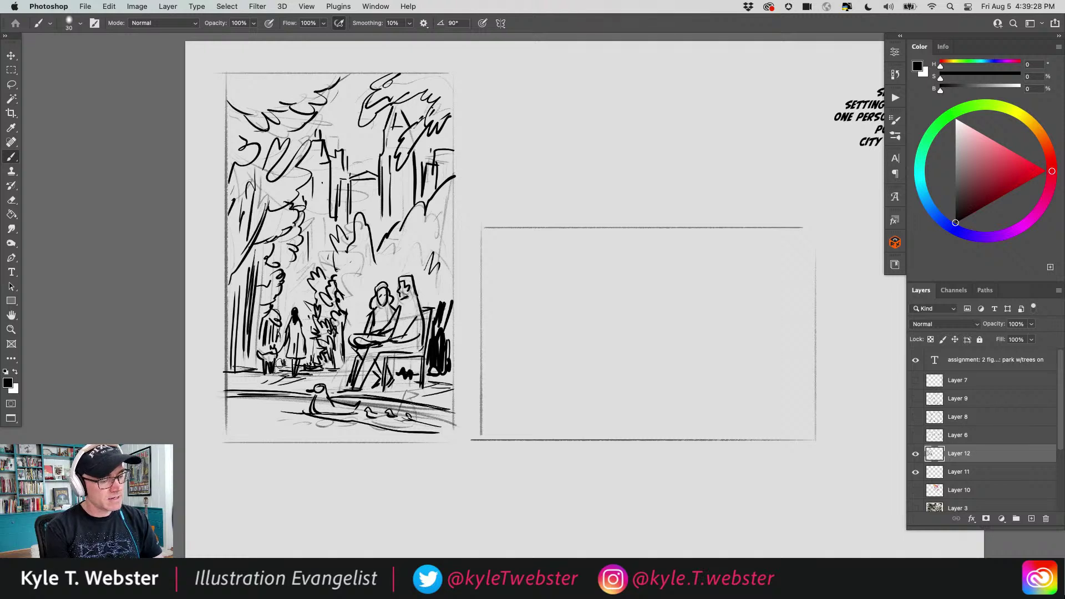
{"action": "mouse_move", "coordinate": [293, 296]}
{"action": "left_mouse_down"}
{"action": "mouse_move", "coordinate": [304, 261]}
{"action": "mouse_move", "coordinate": [302, 285]}
{"action": "mouse_move", "coordinate": [286, 291]}
{"action": "left_mouse_up"}
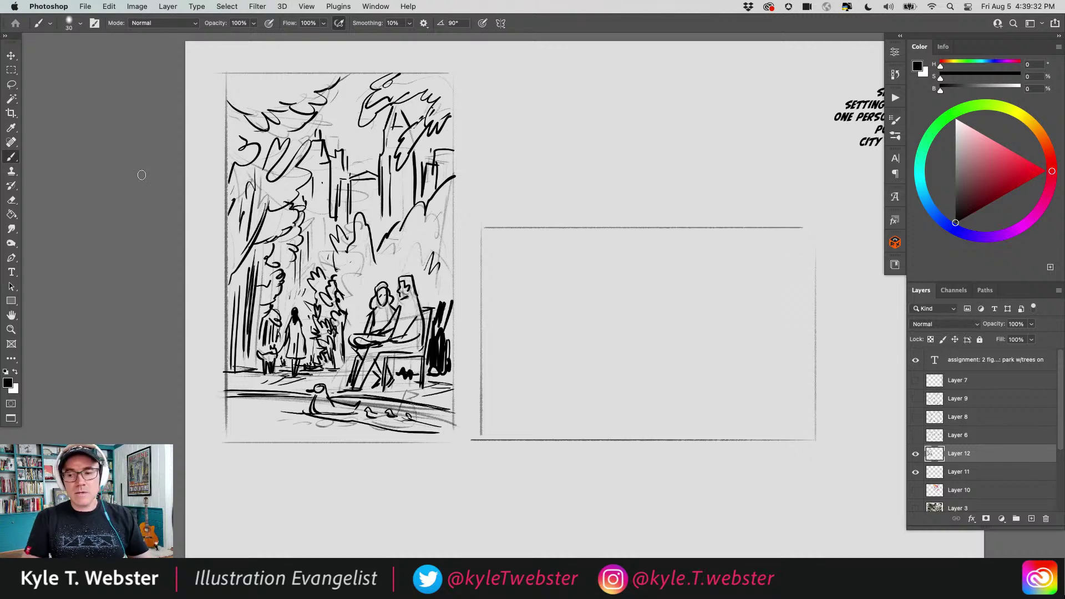
- Ink the four border lines of the portrait panel and hide the pencil sketch on Layer 11
{"action": "mouse_move", "coordinate": [451, 73]}
{"action": "left_mouse_down"}
{"action": "mouse_move", "coordinate": [228, 72]}
{"action": "mouse_move", "coordinate": [228, 443]}
{"action": "left_mouse_up"}
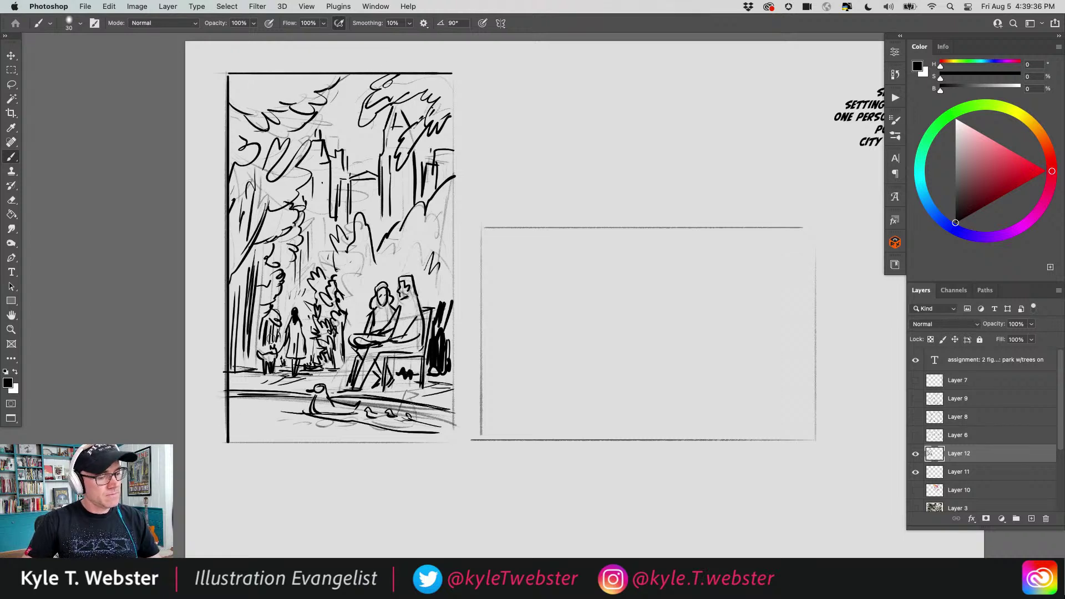
{"action": "mouse_move", "coordinate": [455, 78]}
{"action": "left_mouse_down"}
{"action": "mouse_move", "coordinate": [450, 441]}
{"action": "mouse_move", "coordinate": [228, 438]}
{"action": "left_mouse_up"}
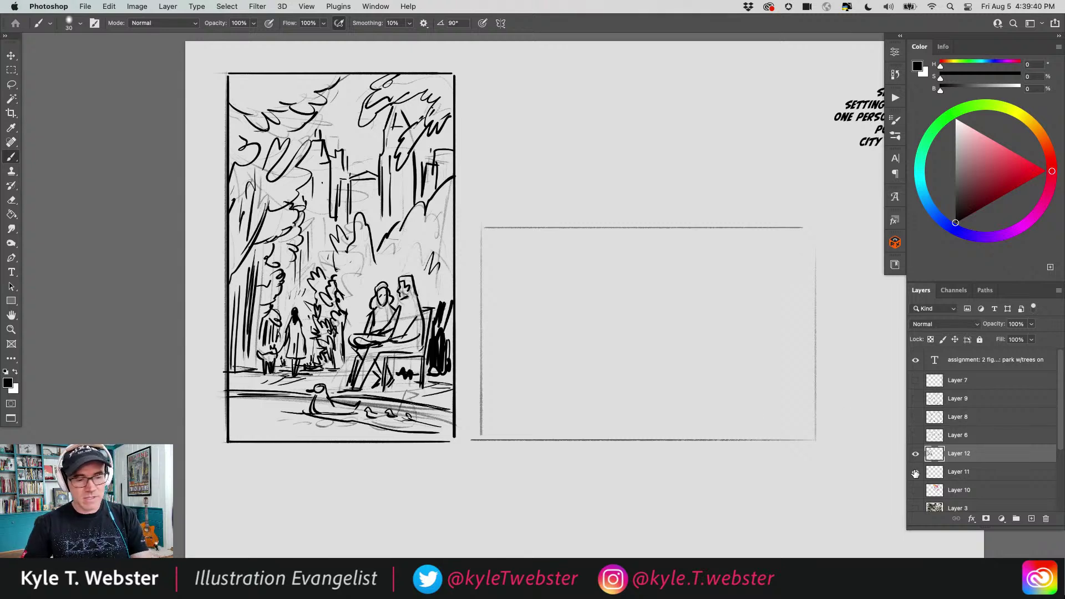
{"action": "left_click", "coordinate": [916, 471]}
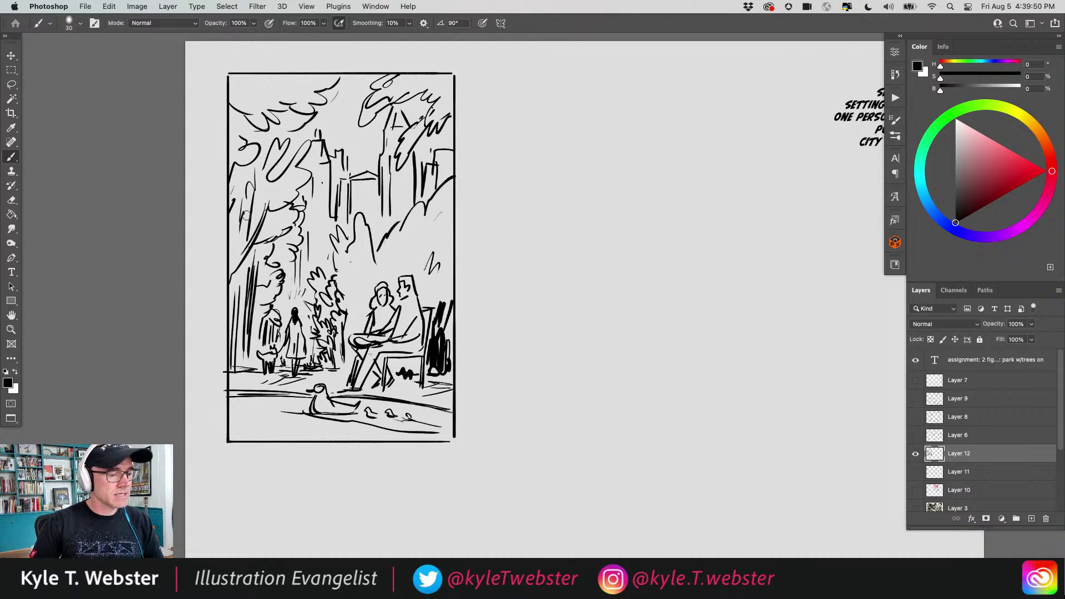
- Fill solid blacks into the bushes, trunks and foliage, thicken the pond's edge, and darken the duck shadows and the dog
{"action": "mouse_move", "coordinate": [326, 304]}
{"action": "left_mouse_down"}
{"action": "mouse_move", "coordinate": [340, 342]}
{"action": "mouse_move", "coordinate": [336, 311]}
{"action": "mouse_move", "coordinate": [327, 335]}
{"action": "mouse_move", "coordinate": [316, 328]}
{"action": "mouse_move", "coordinate": [339, 341]}
{"action": "mouse_move", "coordinate": [338, 353]}
{"action": "mouse_move", "coordinate": [353, 280]}
{"action": "mouse_move", "coordinate": [363, 329]}
{"action": "mouse_move", "coordinate": [367, 285]}
{"action": "mouse_move", "coordinate": [345, 285]}
{"action": "mouse_move", "coordinate": [353, 362]}
{"action": "mouse_move", "coordinate": [349, 324]}
{"action": "left_mouse_up"}
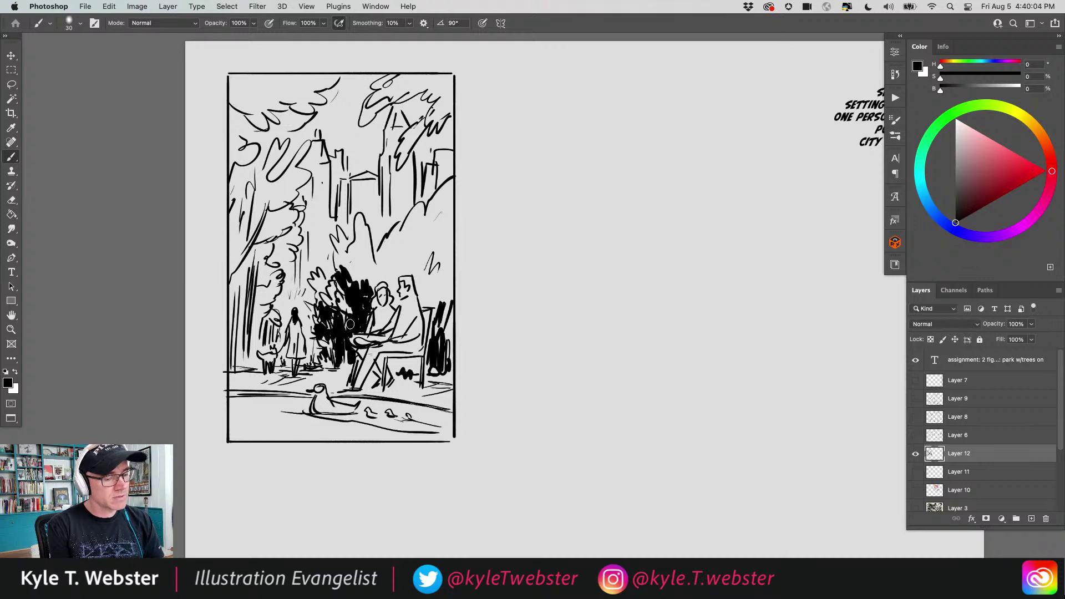
{"action": "mouse_move", "coordinate": [453, 254]}
{"action": "left_mouse_down"}
{"action": "mouse_move", "coordinate": [435, 275]}
{"action": "mouse_move", "coordinate": [447, 314]}
{"action": "mouse_move", "coordinate": [451, 294]}
{"action": "mouse_move", "coordinate": [451, 346]}
{"action": "mouse_move", "coordinate": [418, 288]}
{"action": "mouse_move", "coordinate": [430, 307]}
{"action": "mouse_move", "coordinate": [437, 299]}
{"action": "mouse_move", "coordinate": [438, 333]}
{"action": "mouse_move", "coordinate": [432, 328]}
{"action": "mouse_move", "coordinate": [444, 349]}
{"action": "mouse_move", "coordinate": [392, 368]}
{"action": "mouse_move", "coordinate": [455, 369]}
{"action": "left_mouse_up"}
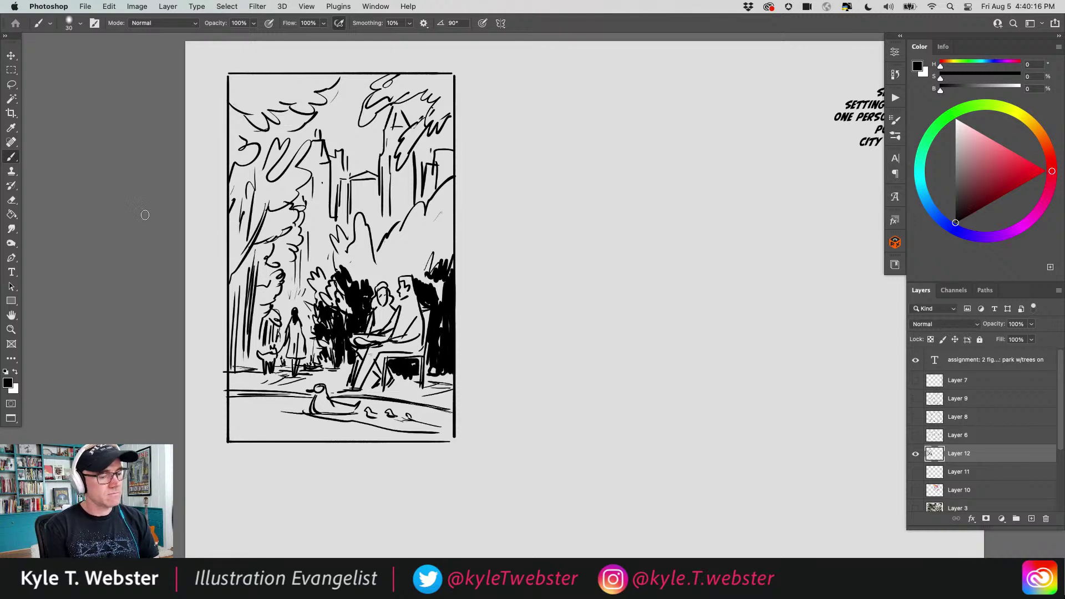
{"action": "mouse_move", "coordinate": [253, 291]}
{"action": "left_mouse_down"}
{"action": "mouse_move", "coordinate": [252, 352]}
{"action": "mouse_move", "coordinate": [244, 266]}
{"action": "mouse_move", "coordinate": [233, 366]}
{"action": "mouse_move", "coordinate": [238, 265]}
{"action": "mouse_move", "coordinate": [251, 268]}
{"action": "mouse_move", "coordinate": [263, 296]}
{"action": "mouse_move", "coordinate": [261, 267]}
{"action": "mouse_move", "coordinate": [285, 255]}
{"action": "mouse_move", "coordinate": [267, 229]}
{"action": "mouse_move", "coordinate": [273, 208]}
{"action": "mouse_move", "coordinate": [288, 225]}
{"action": "mouse_move", "coordinate": [271, 289]}
{"action": "mouse_move", "coordinate": [278, 300]}
{"action": "mouse_move", "coordinate": [286, 267]}
{"action": "mouse_move", "coordinate": [295, 288]}
{"action": "mouse_move", "coordinate": [269, 339]}
{"action": "mouse_move", "coordinate": [269, 179]}
{"action": "mouse_move", "coordinate": [253, 221]}
{"action": "mouse_move", "coordinate": [238, 225]}
{"action": "mouse_move", "coordinate": [248, 200]}
{"action": "mouse_move", "coordinate": [233, 245]}
{"action": "mouse_move", "coordinate": [235, 252]}
{"action": "mouse_move", "coordinate": [234, 171]}
{"action": "mouse_move", "coordinate": [269, 119]}
{"action": "mouse_move", "coordinate": [244, 125]}
{"action": "mouse_move", "coordinate": [233, 111]}
{"action": "mouse_move", "coordinate": [284, 117]}
{"action": "mouse_move", "coordinate": [286, 92]}
{"action": "mouse_move", "coordinate": [260, 89]}
{"action": "mouse_move", "coordinate": [275, 104]}
{"action": "mouse_move", "coordinate": [238, 161]}
{"action": "mouse_move", "coordinate": [281, 196]}
{"action": "left_mouse_up"}
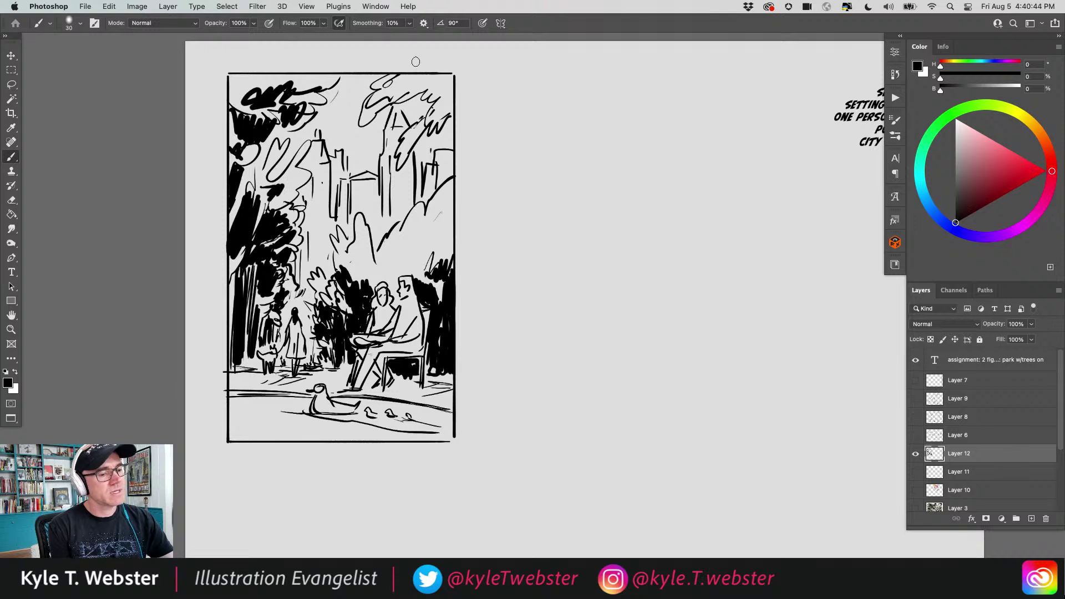
{"action": "mouse_move", "coordinate": [415, 62]}
{"action": "left_mouse_down"}
{"action": "mouse_move", "coordinate": [428, 113]}
{"action": "mouse_move", "coordinate": [406, 149]}
{"action": "mouse_move", "coordinate": [444, 109]}
{"action": "mouse_move", "coordinate": [436, 113]}
{"action": "mouse_move", "coordinate": [438, 93]}
{"action": "mouse_move", "coordinate": [433, 99]}
{"action": "mouse_move", "coordinate": [438, 84]}
{"action": "mouse_move", "coordinate": [427, 90]}
{"action": "mouse_move", "coordinate": [413, 73]}
{"action": "mouse_move", "coordinate": [415, 86]}
{"action": "mouse_move", "coordinate": [425, 80]}
{"action": "mouse_move", "coordinate": [374, 115]}
{"action": "mouse_move", "coordinate": [409, 76]}
{"action": "mouse_move", "coordinate": [376, 83]}
{"action": "mouse_move", "coordinate": [428, 76]}
{"action": "mouse_move", "coordinate": [451, 111]}
{"action": "left_mouse_up"}
{"action": "mouse_move", "coordinate": [419, 237]}
{"action": "left_mouse_down"}
{"action": "mouse_move", "coordinate": [410, 259]}
{"action": "mouse_move", "coordinate": [445, 246]}
{"action": "mouse_move", "coordinate": [416, 240]}
{"action": "mouse_move", "coordinate": [416, 269]}
{"action": "mouse_move", "coordinate": [449, 244]}
{"action": "mouse_move", "coordinate": [447, 260]}
{"action": "mouse_move", "coordinate": [432, 242]}
{"action": "mouse_move", "coordinate": [408, 260]}
{"action": "mouse_move", "coordinate": [407, 246]}
{"action": "mouse_move", "coordinate": [447, 213]}
{"action": "mouse_move", "coordinate": [405, 237]}
{"action": "mouse_move", "coordinate": [357, 237]}
{"action": "left_mouse_up"}
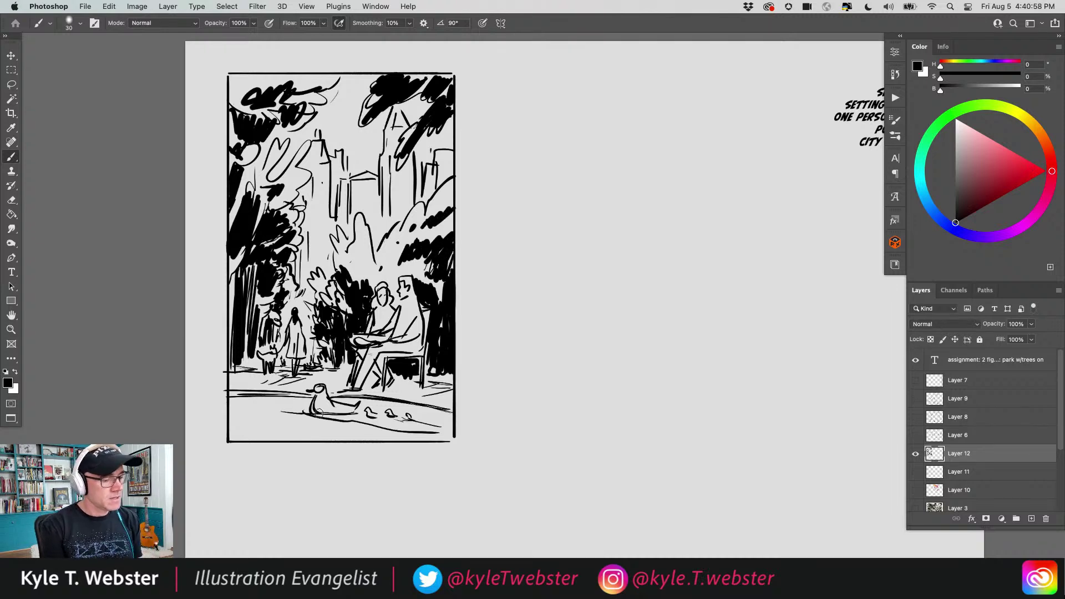
{"action": "mouse_move", "coordinate": [320, 417]}
{"action": "left_mouse_down"}
{"action": "mouse_move", "coordinate": [415, 422]}
{"action": "mouse_move", "coordinate": [362, 397]}
{"action": "mouse_move", "coordinate": [233, 396]}
{"action": "left_mouse_up"}
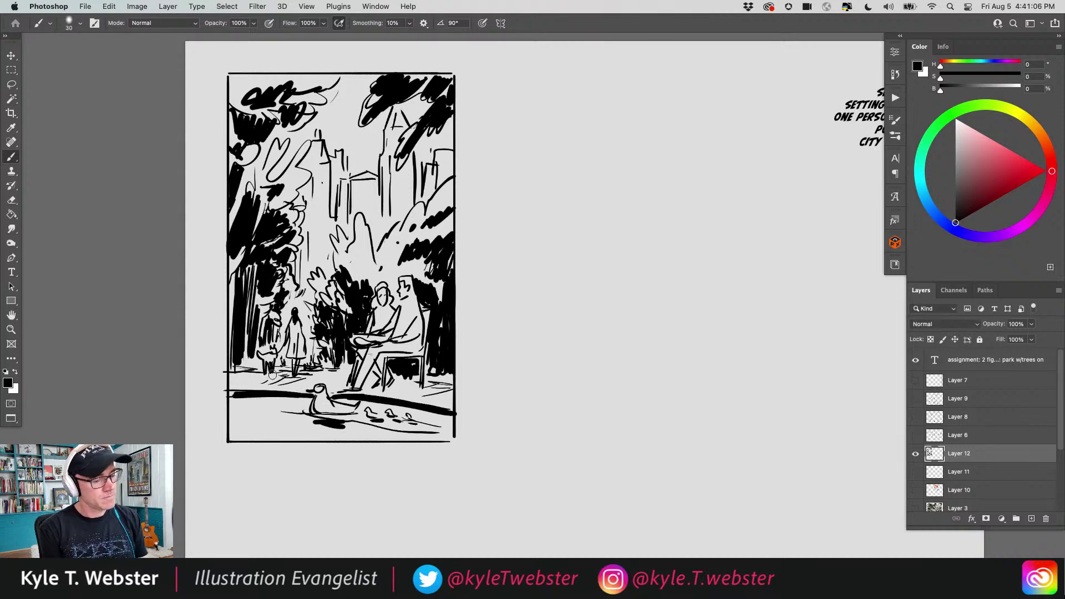
{"action": "mouse_move", "coordinate": [269, 355]}
{"action": "left_mouse_down"}
{"action": "mouse_move", "coordinate": [294, 371]}
{"action": "mouse_move", "coordinate": [268, 370]}
{"action": "left_mouse_up"}
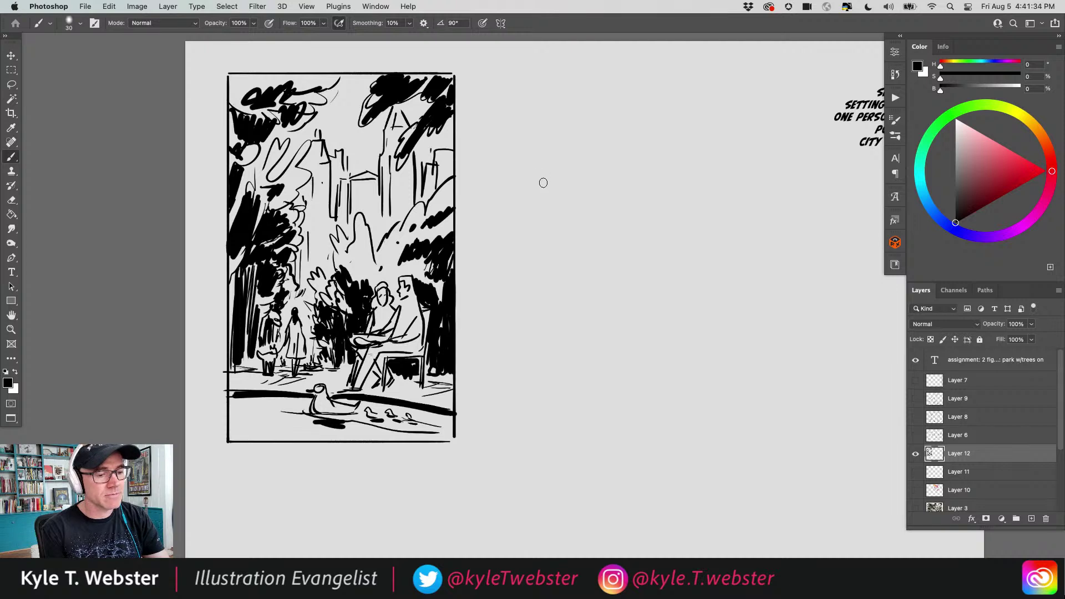
- Draw a diagonal row of increasingly large dots beside the portrait panel, and lasso and delete them
{"action": "left_click_drag", "start_coordinate": [543, 183], "coordinate": [499, 270]}
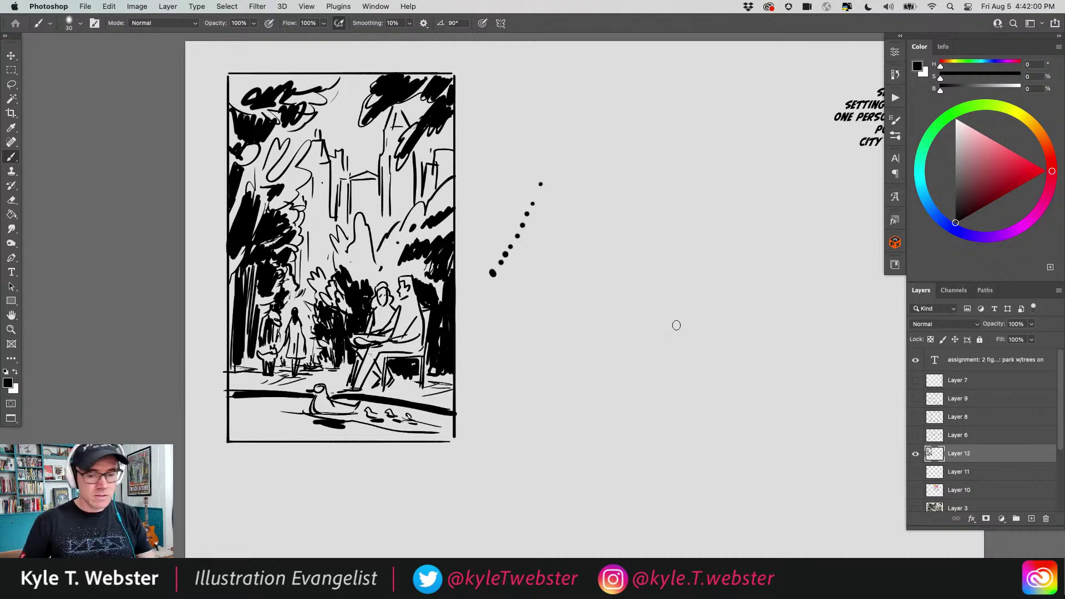
{"action": "key", "text": "super+minus"}
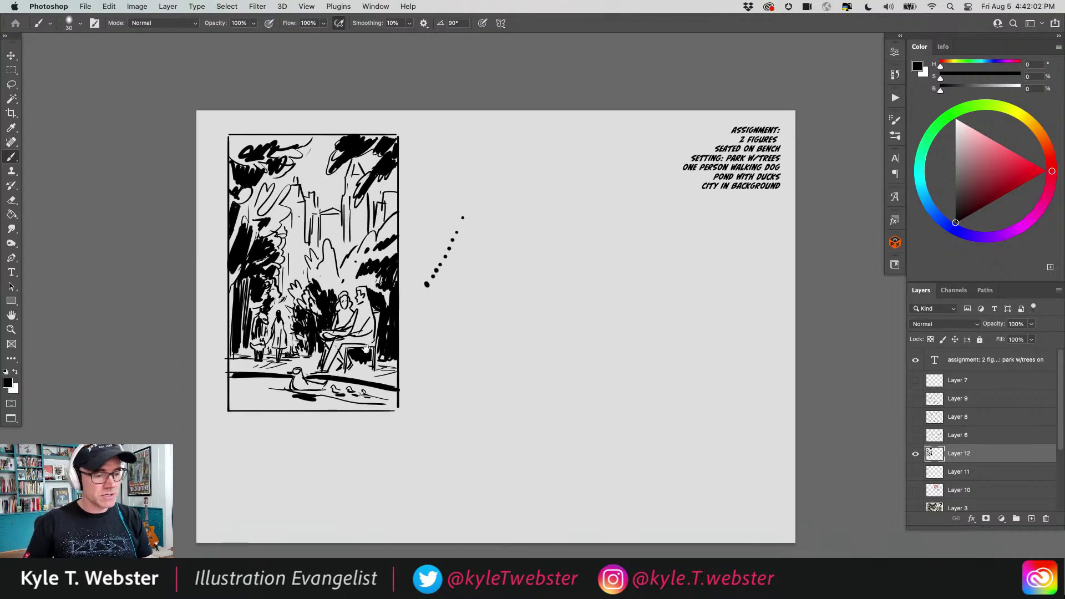
{"action": "key", "text": "l"}
{"action": "mouse_move", "coordinate": [449, 218]}
{"action": "left_mouse_down"}
{"action": "mouse_move", "coordinate": [461, 295]}
{"action": "mouse_move", "coordinate": [451, 216]}
{"action": "left_mouse_up"}
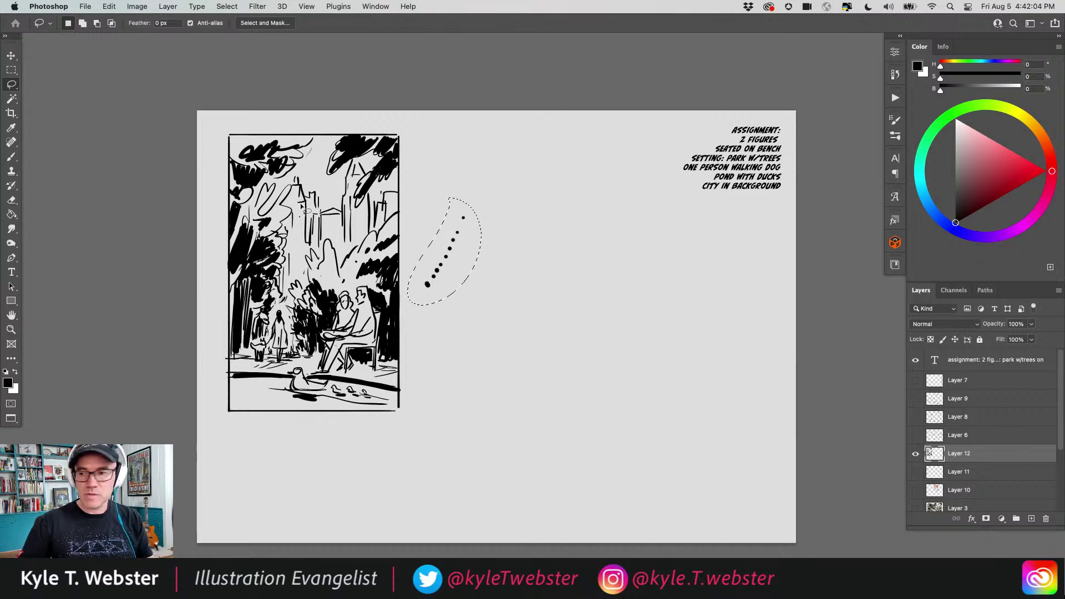
{"action": "key", "text": "Delete"}
{"action": "key", "text": "super+d"}
{"action": "key", "text": "b"}
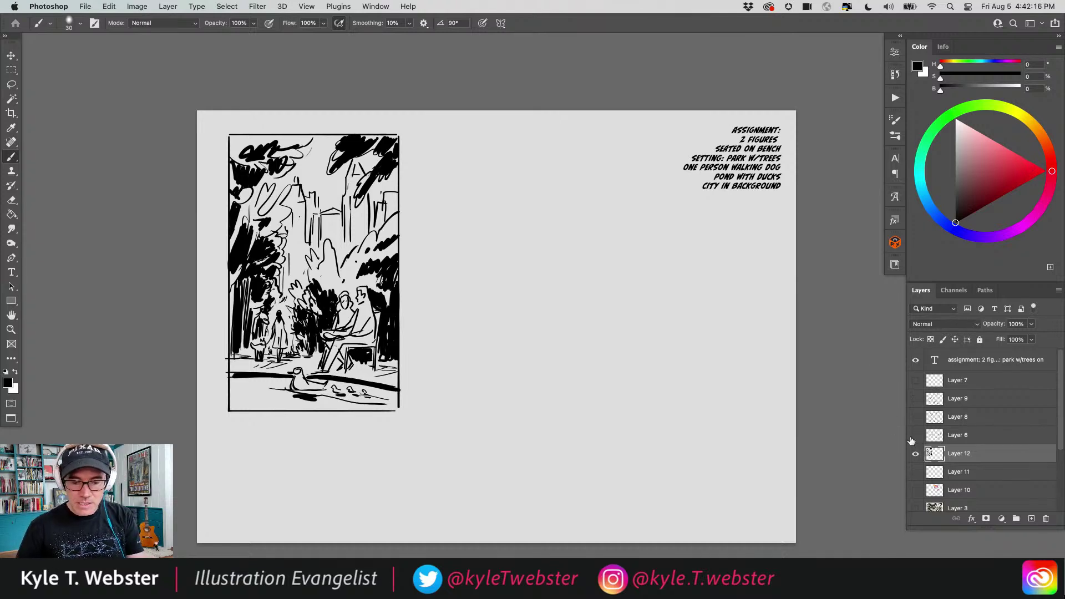
- Show the pencil sketch on Layer 11 and switch to the 15 px pencil ktw brush, undoing a test scribble
{"action": "left_click", "coordinate": [915, 471]}
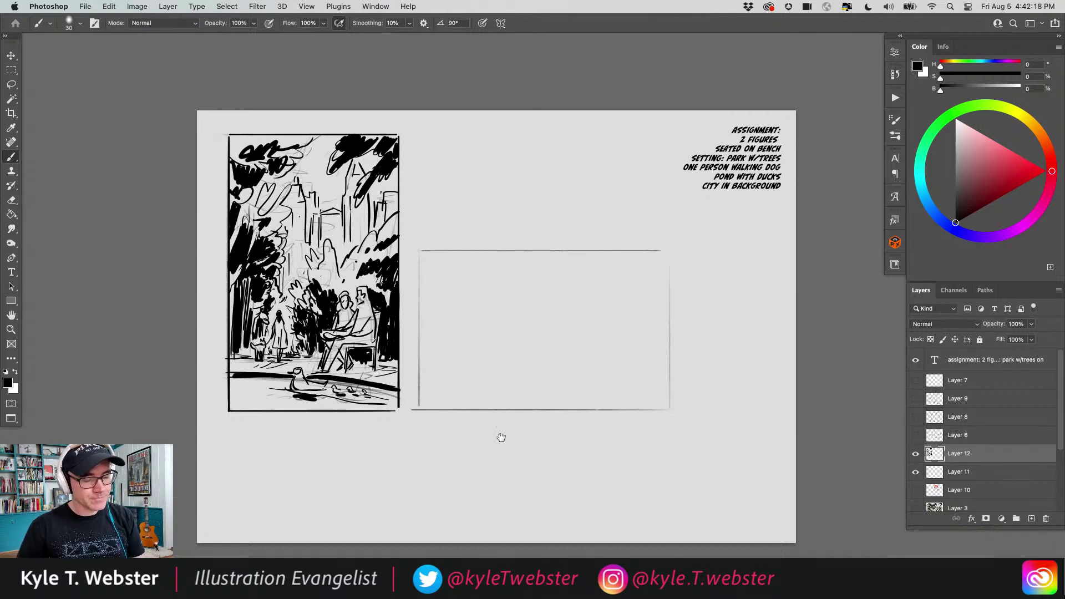
{"action": "left_click_drag", "start_coordinate": [501, 437], "coordinate": [455, 412]}
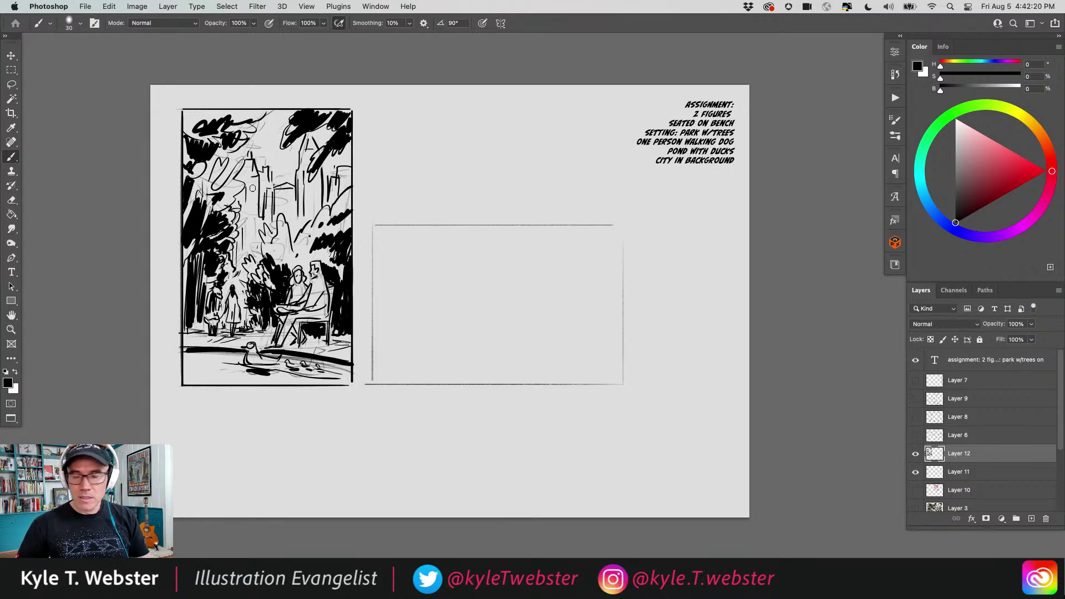
{"action": "key", "text": "m"}
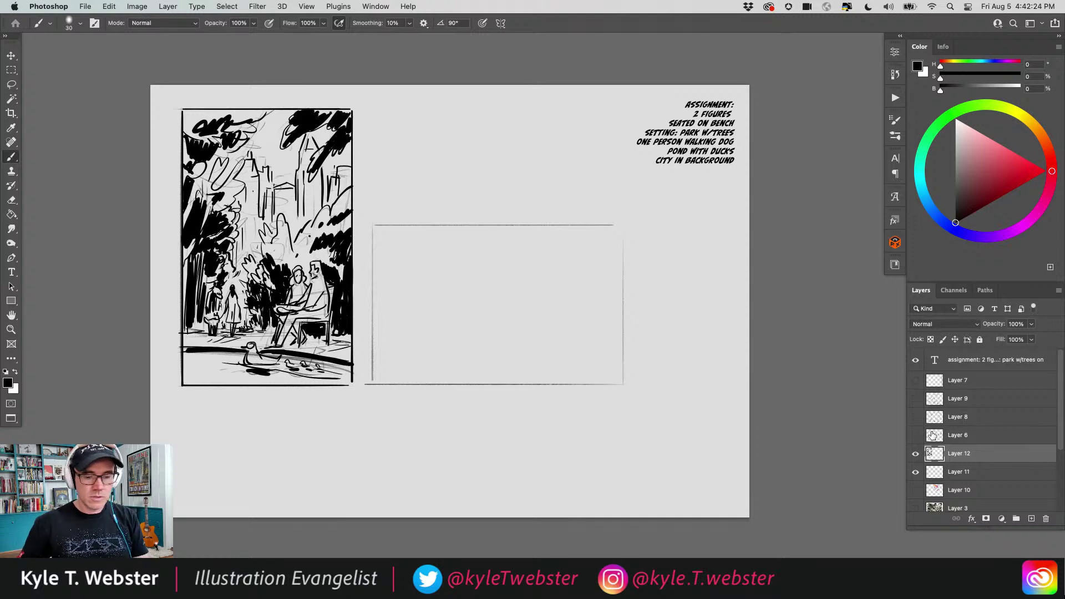
{"action": "left_click", "coordinate": [895, 137]}
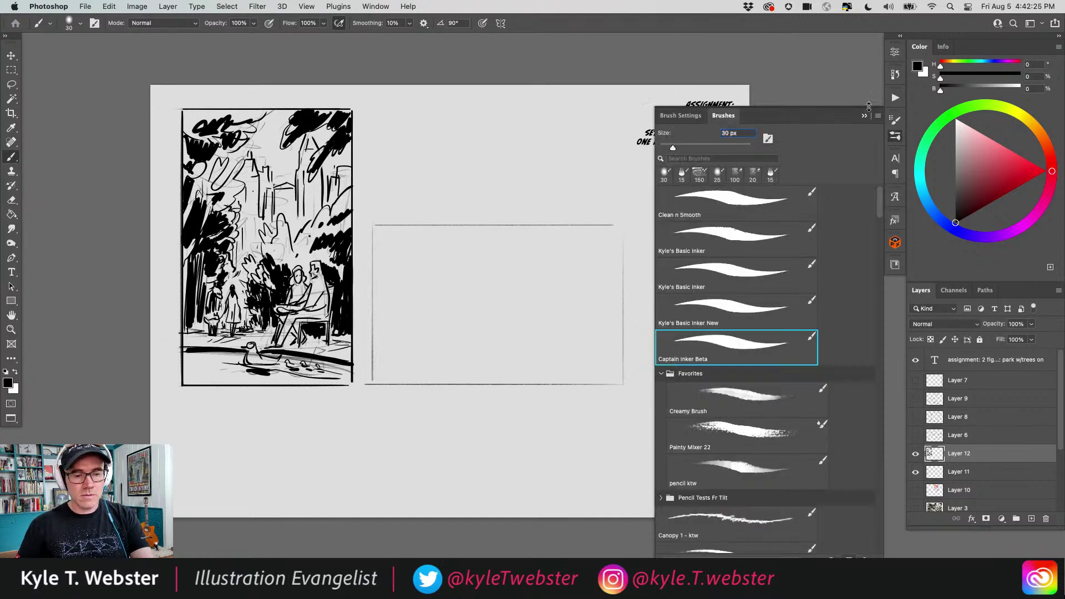
{"action": "left_click", "coordinate": [682, 175]}
{"action": "mouse_move", "coordinate": [503, 272]}
{"action": "left_mouse_down"}
{"action": "mouse_move", "coordinate": [491, 313]}
{"action": "mouse_move", "coordinate": [470, 326]}
{"action": "left_mouse_up"}
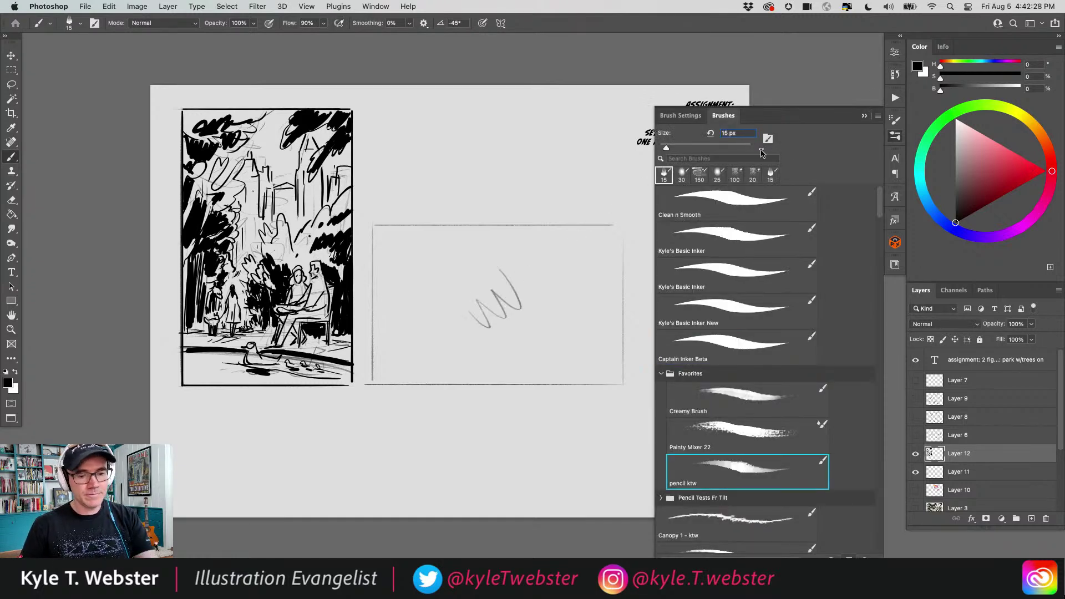
{"action": "left_click", "coordinate": [864, 116]}
{"action": "key", "text": "super+z"}
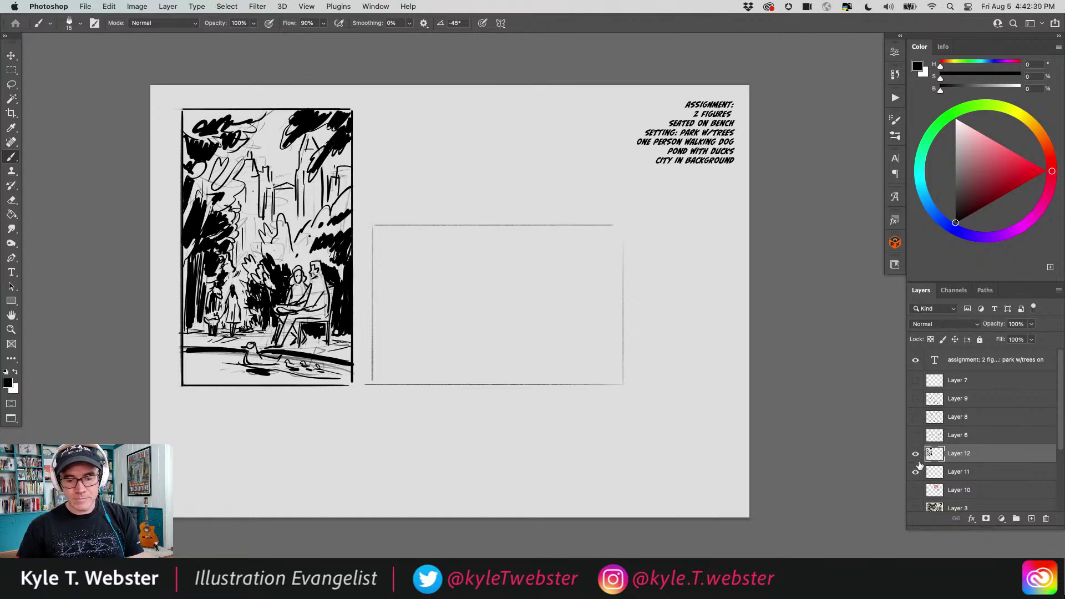
- On Layer 11, sketch a boxy bench with two seated figures in the left half of the landscape panel
{"action": "left_click", "coordinate": [934, 472]}
{"action": "scroll", "coordinate": [416, 367], "scroll_direction": "up", "scroll_amount": 3}
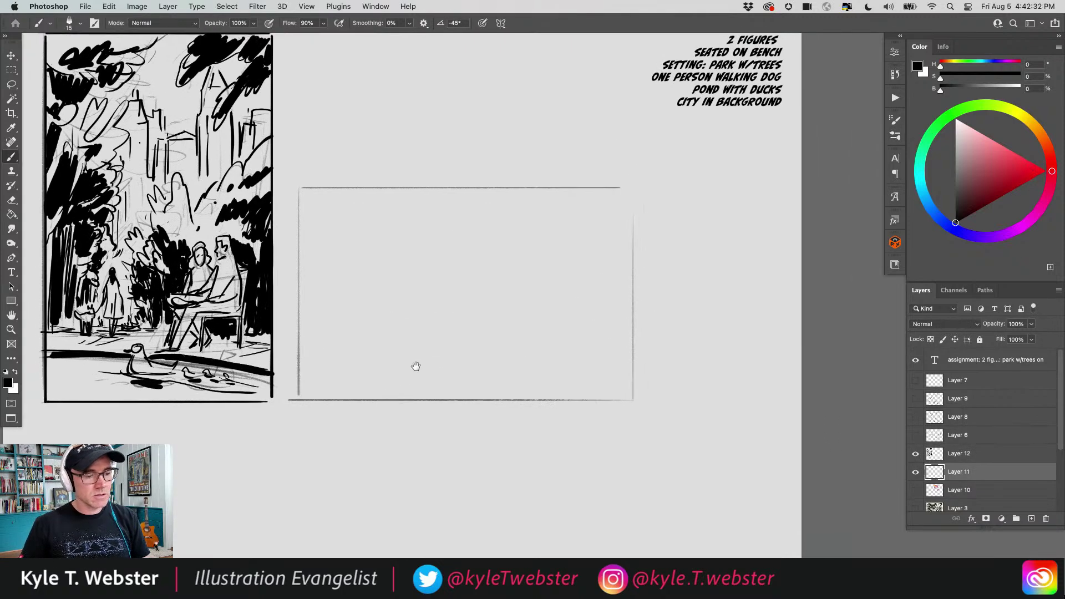
{"action": "left_click_drag", "start_coordinate": [297, 404], "coordinate": [318, 406]}
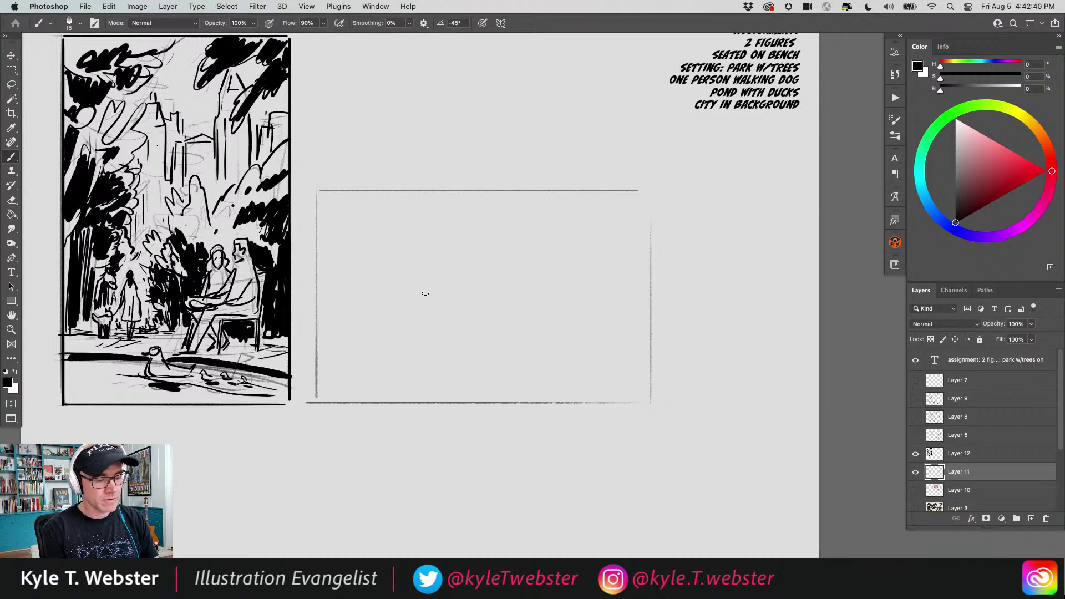
{"action": "mouse_move", "coordinate": [433, 294]}
{"action": "left_mouse_down"}
{"action": "mouse_move", "coordinate": [387, 298]}
{"action": "mouse_move", "coordinate": [391, 341]}
{"action": "mouse_move", "coordinate": [440, 340]}
{"action": "mouse_move", "coordinate": [391, 341]}
{"action": "left_mouse_up"}
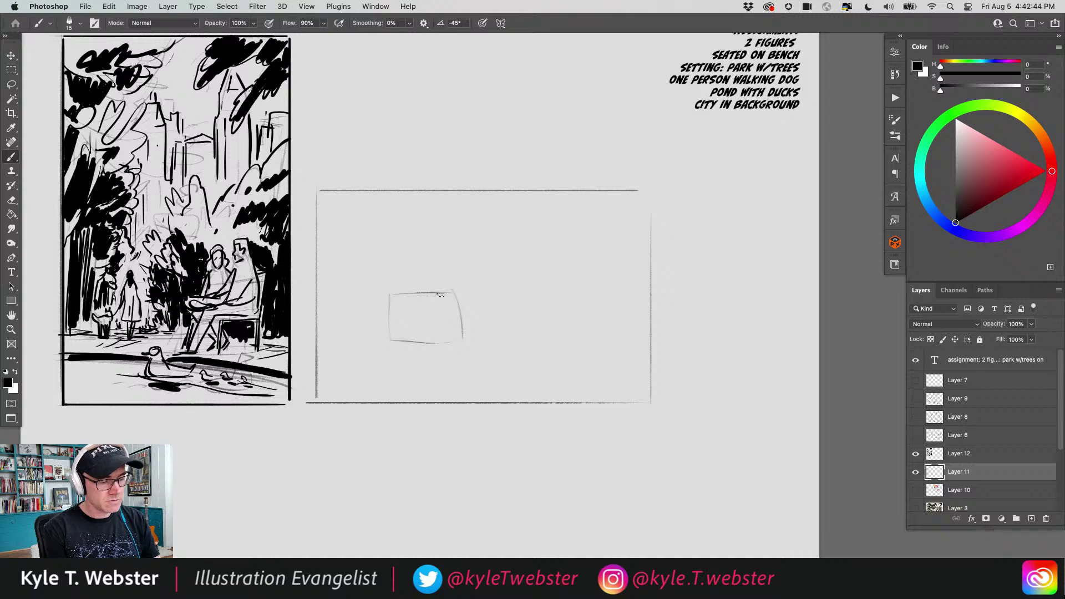
{"action": "mouse_move", "coordinate": [415, 292]}
{"action": "left_mouse_down"}
{"action": "mouse_move", "coordinate": [436, 294]}
{"action": "mouse_move", "coordinate": [400, 309]}
{"action": "mouse_move", "coordinate": [412, 287]}
{"action": "mouse_move", "coordinate": [421, 315]}
{"action": "mouse_move", "coordinate": [405, 318]}
{"action": "mouse_move", "coordinate": [415, 320]}
{"action": "mouse_move", "coordinate": [419, 311]}
{"action": "mouse_move", "coordinate": [403, 308]}
{"action": "mouse_move", "coordinate": [429, 283]}
{"action": "mouse_move", "coordinate": [447, 340]}
{"action": "left_mouse_up"}
{"action": "mouse_move", "coordinate": [451, 303]}
{"action": "left_mouse_down"}
{"action": "mouse_move", "coordinate": [387, 305]}
{"action": "mouse_move", "coordinate": [389, 341]}
{"action": "mouse_move", "coordinate": [467, 339]}
{"action": "left_mouse_up"}
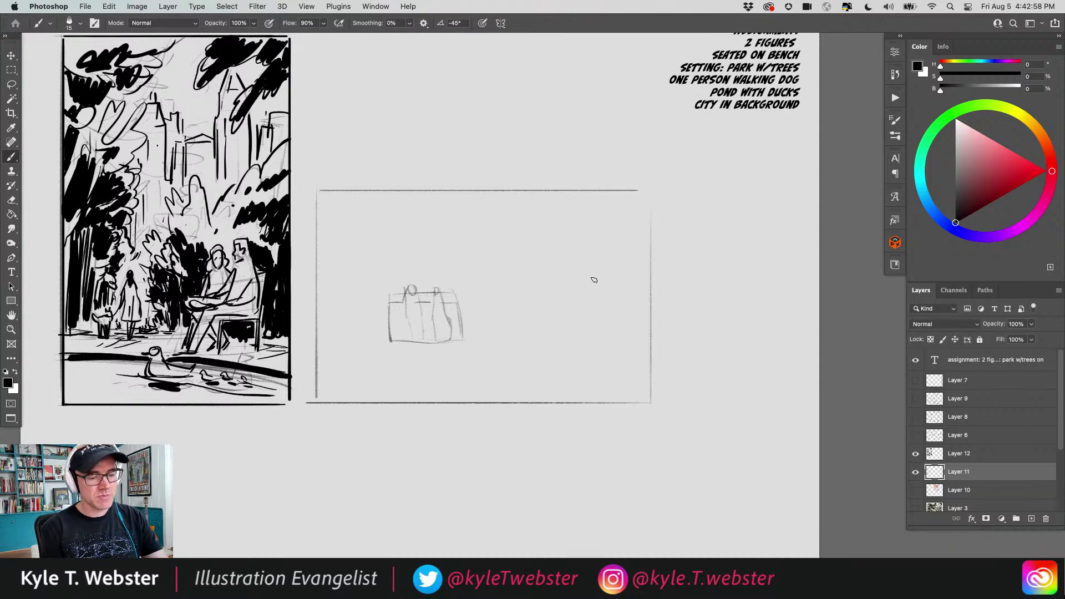
- Sketch a triangular dog walker with a dog near the panel's right side, and wavy pond-edge lines across the foreground
{"action": "mouse_move", "coordinate": [597, 273]}
{"action": "left_mouse_down"}
{"action": "mouse_move", "coordinate": [580, 304]}
{"action": "mouse_move", "coordinate": [590, 320]}
{"action": "mouse_move", "coordinate": [575, 321]}
{"action": "mouse_move", "coordinate": [605, 309]}
{"action": "mouse_move", "coordinate": [631, 318]}
{"action": "mouse_move", "coordinate": [638, 309]}
{"action": "mouse_move", "coordinate": [604, 324]}
{"action": "mouse_move", "coordinate": [516, 322]}
{"action": "left_mouse_up"}
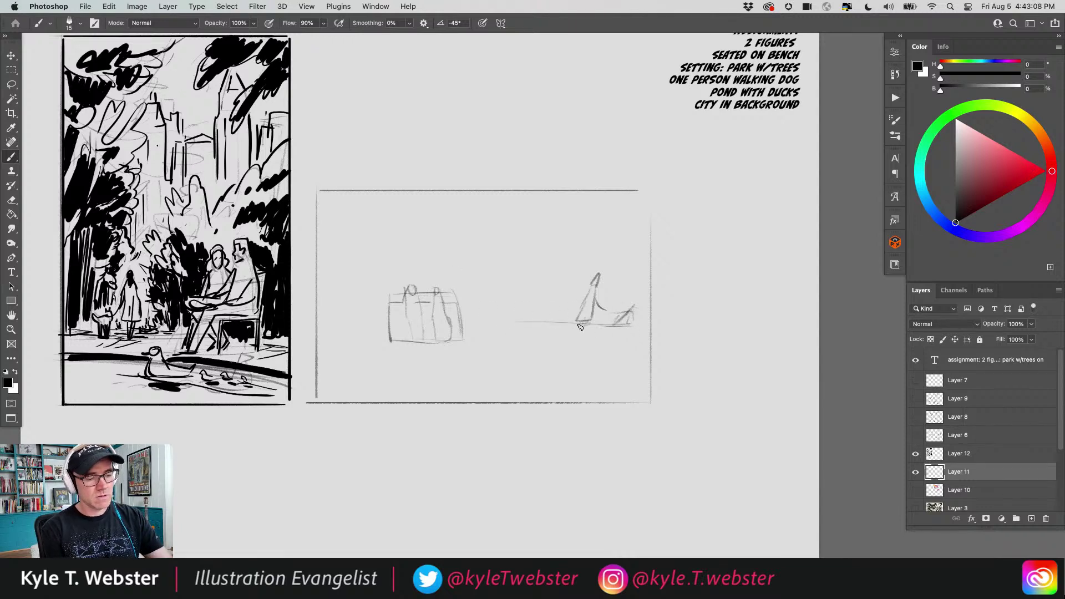
{"action": "mouse_move", "coordinate": [639, 357]}
{"action": "left_mouse_down"}
{"action": "mouse_move", "coordinate": [308, 387]}
{"action": "mouse_move", "coordinate": [383, 364]}
{"action": "mouse_move", "coordinate": [644, 345]}
{"action": "left_mouse_up"}
{"action": "left_click_drag", "start_coordinate": [602, 345], "coordinate": [304, 365]}
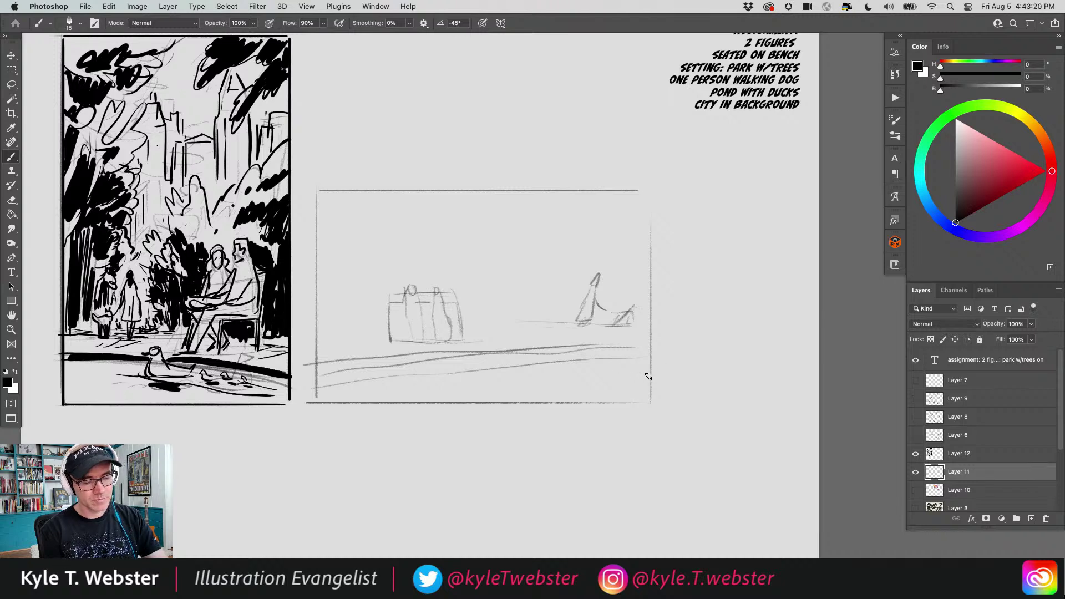
{"action": "left_click_drag", "start_coordinate": [648, 376], "coordinate": [487, 401]}
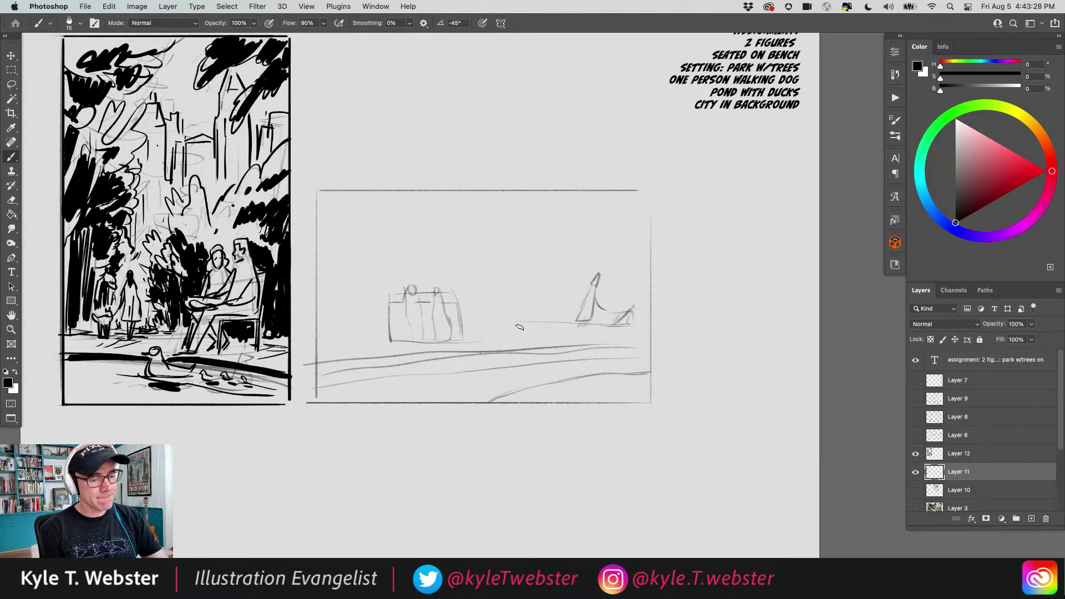
{"action": "left_click_drag", "start_coordinate": [642, 346], "coordinate": [313, 357]}
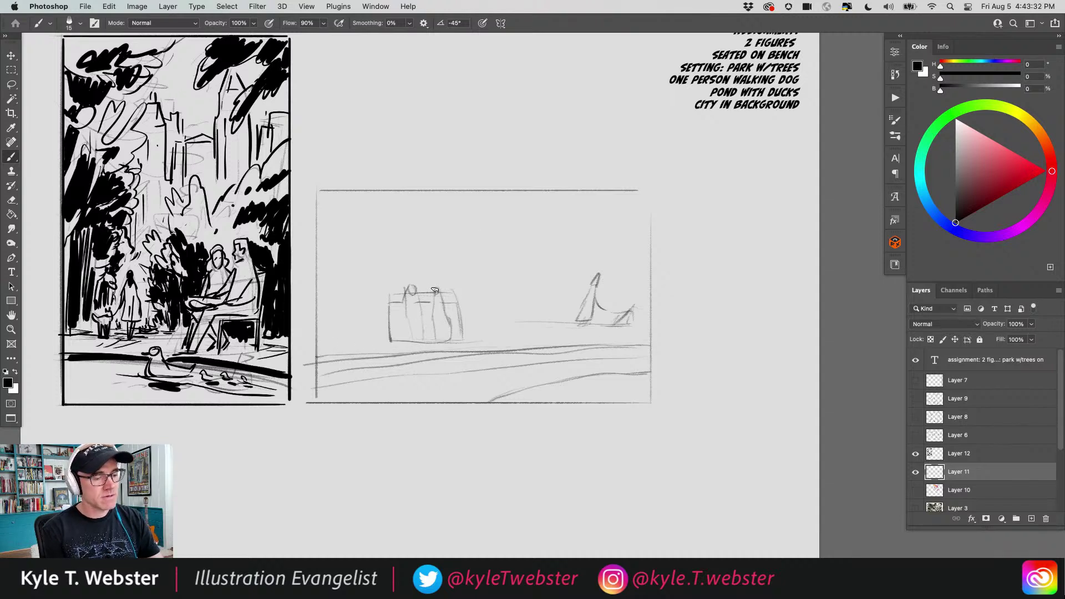
- Draw light vertical and horizontal guide lines dividing the landscape panel into thirds, and circle the bench group as the focal point
{"action": "left_click_drag", "start_coordinate": [427, 190], "coordinate": [432, 223]}
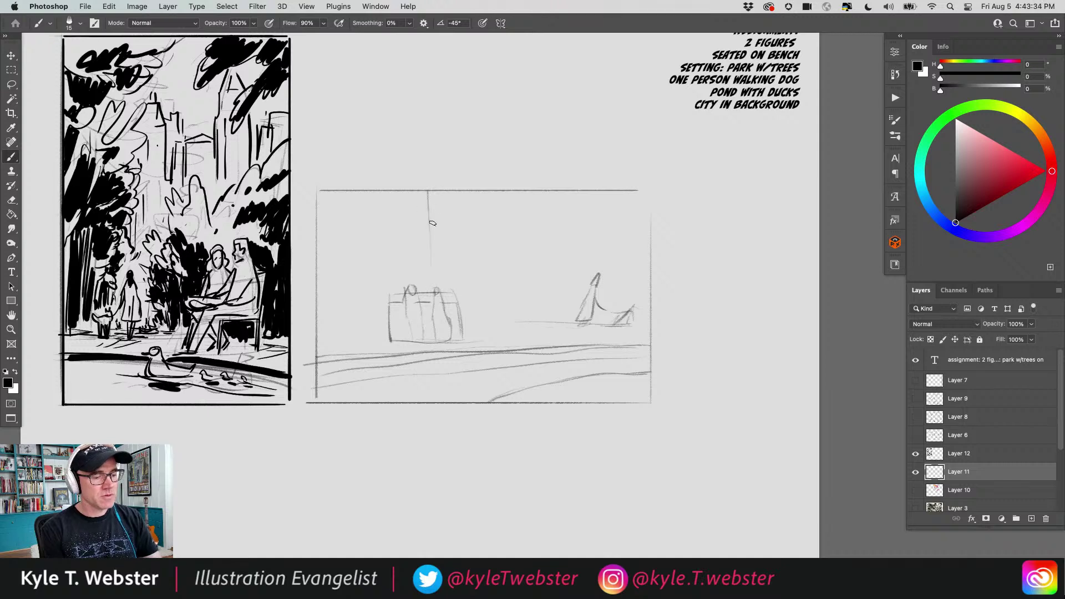
{"action": "left_click_drag", "start_coordinate": [523, 215], "coordinate": [516, 342]}
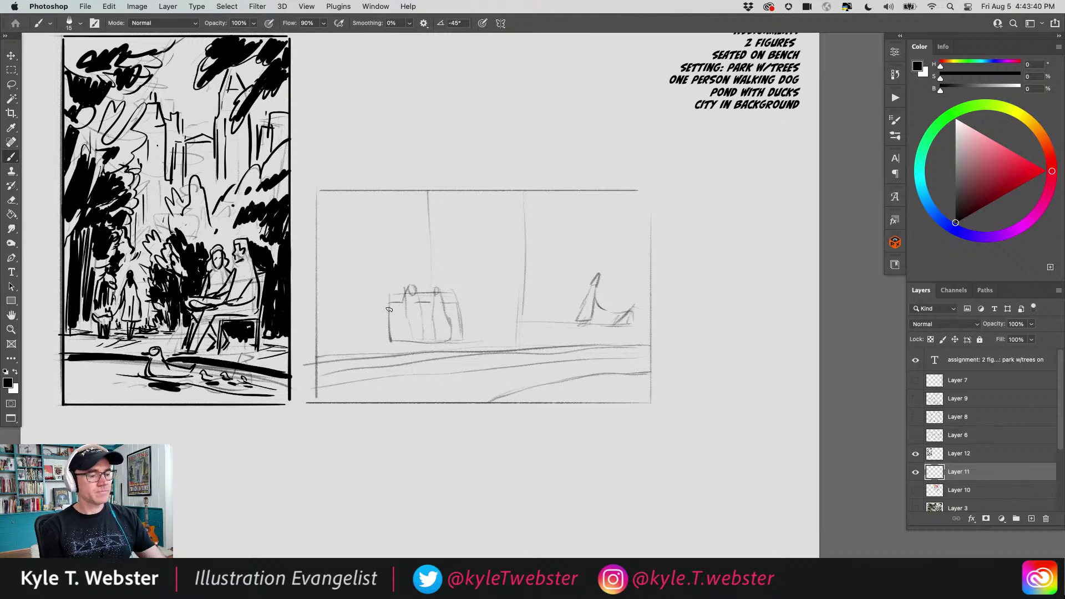
{"action": "left_click_drag", "start_coordinate": [337, 312], "coordinate": [638, 320]}
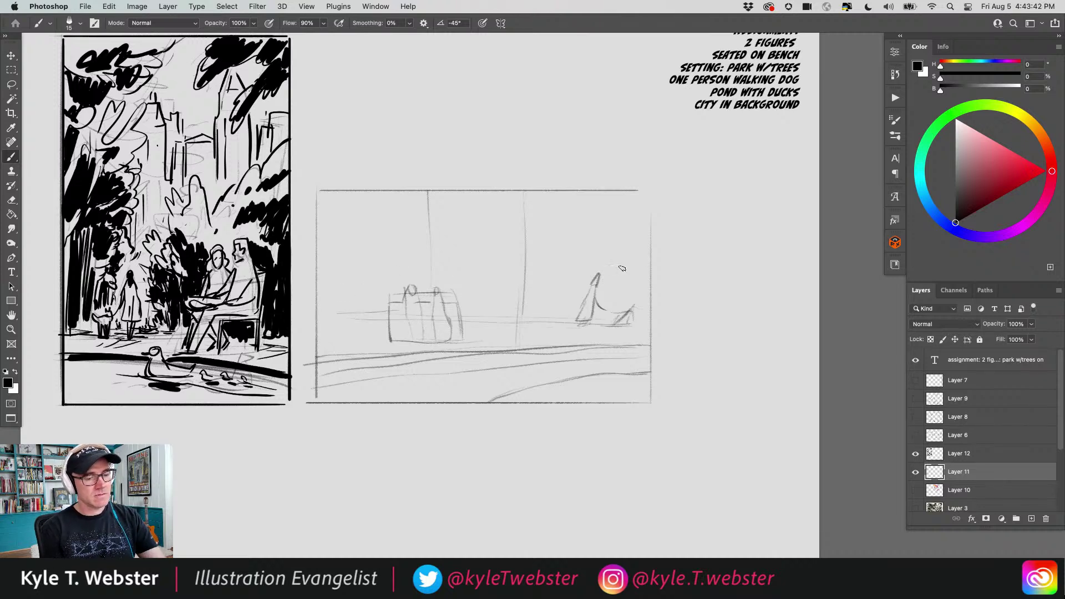
{"action": "left_click_drag", "start_coordinate": [583, 260], "coordinate": [392, 257]}
{"action": "mouse_move", "coordinate": [416, 300]}
{"action": "left_mouse_down"}
{"action": "mouse_move", "coordinate": [425, 352]}
{"action": "mouse_move", "coordinate": [462, 341]}
{"action": "mouse_move", "coordinate": [474, 311]}
{"action": "left_mouse_up"}
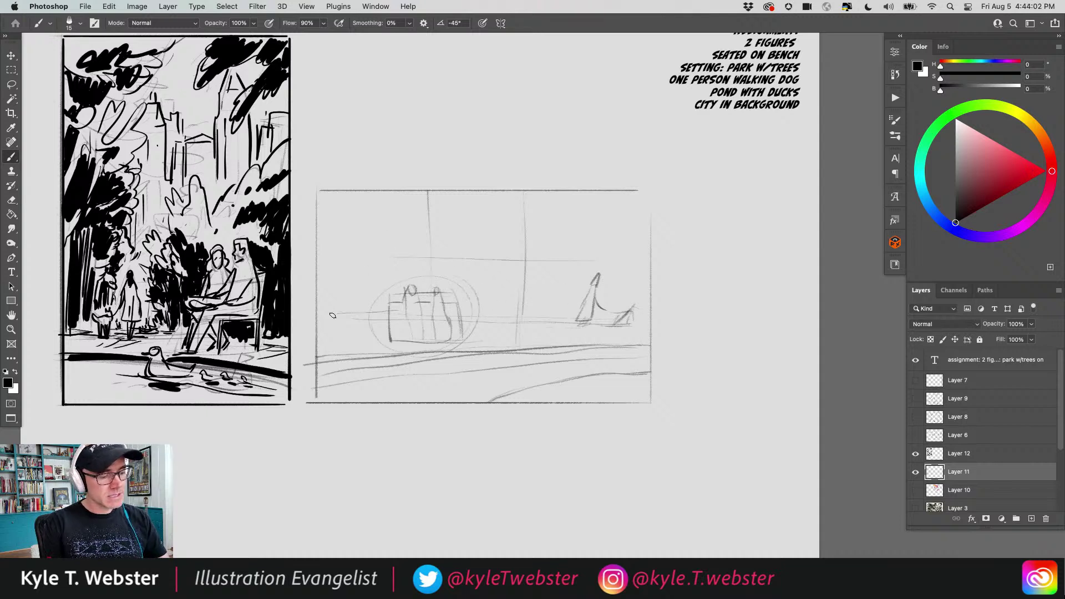
- Sketch a large leaning tree trunk with forked branches behind the bench, and hatch its upper part at the panel's top edge
{"action": "left_click_drag", "start_coordinate": [366, 329], "coordinate": [417, 193]}
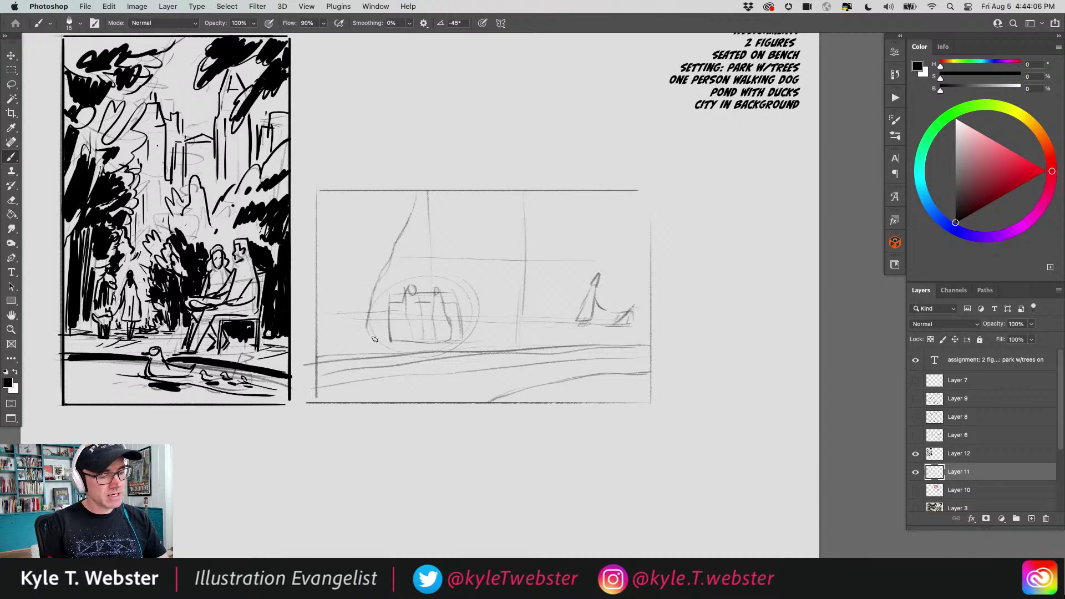
{"action": "mouse_move", "coordinate": [314, 318]}
{"action": "left_mouse_down"}
{"action": "mouse_move", "coordinate": [340, 253]}
{"action": "mouse_move", "coordinate": [367, 229]}
{"action": "left_mouse_up"}
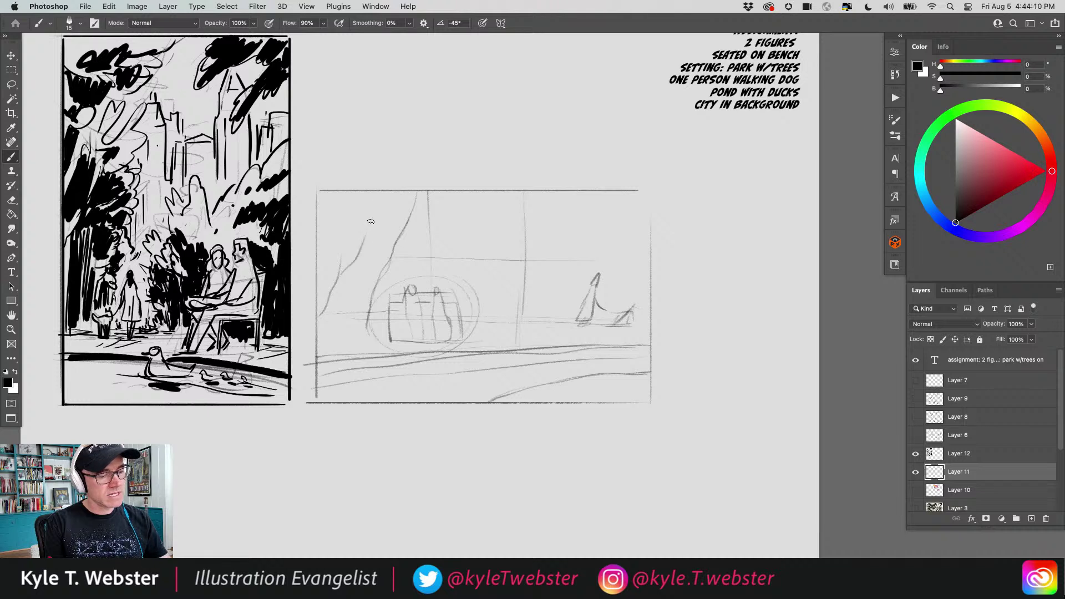
{"action": "left_click_drag", "start_coordinate": [342, 272], "coordinate": [341, 193]}
{"action": "mouse_move", "coordinate": [413, 189]}
{"action": "left_mouse_down"}
{"action": "mouse_move", "coordinate": [386, 225]}
{"action": "mouse_move", "coordinate": [383, 200]}
{"action": "mouse_move", "coordinate": [345, 190]}
{"action": "left_mouse_up"}
{"action": "left_click_drag", "start_coordinate": [339, 264], "coordinate": [361, 235]}
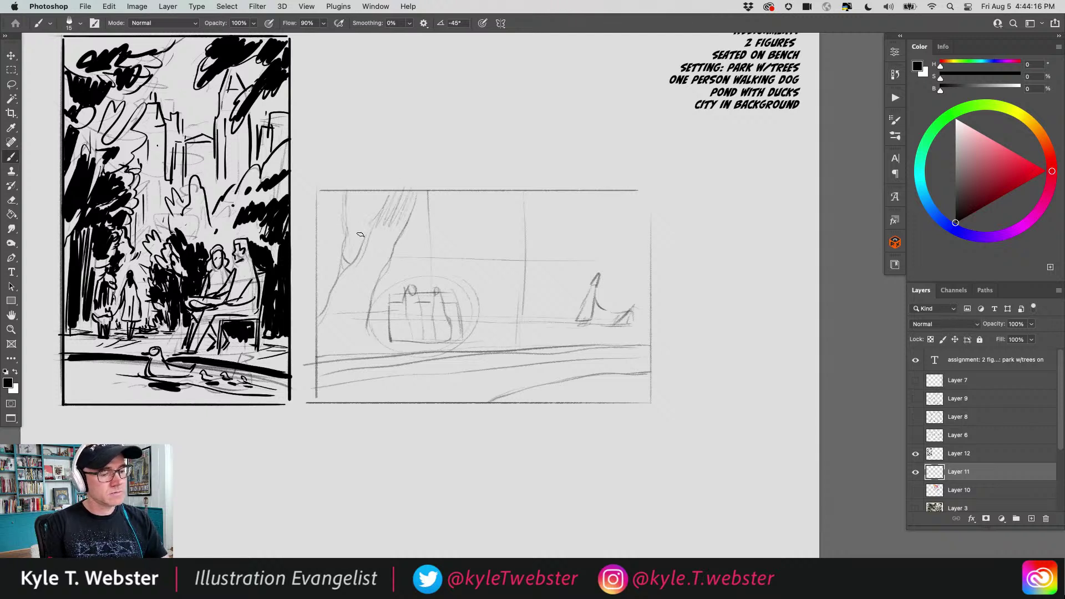
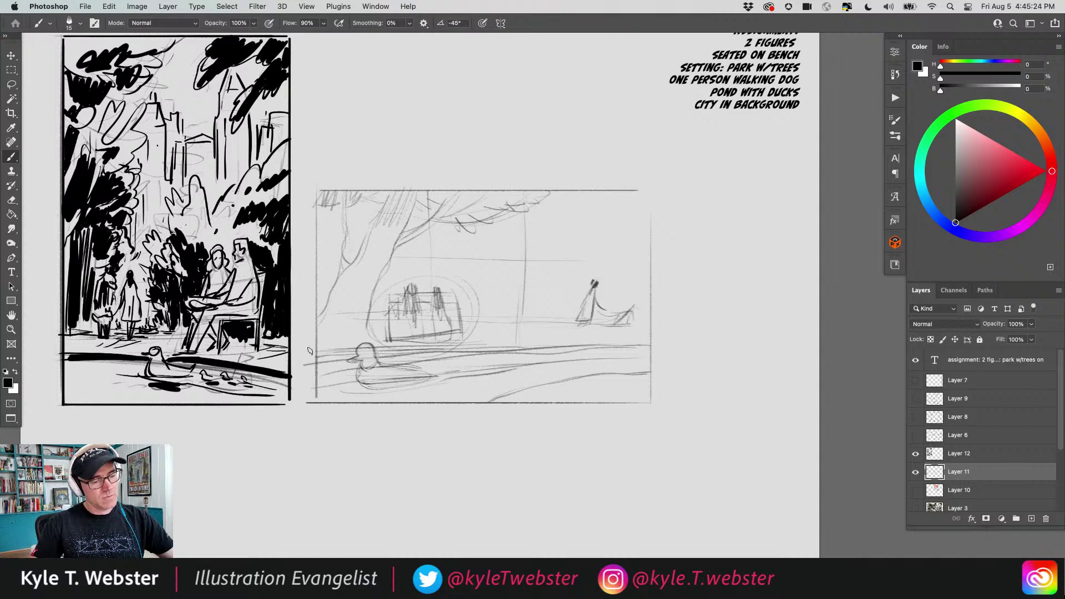
- Sketch a curving path edge between the dog walker and the bench, and darken the ground line behind them
{"action": "mouse_move", "coordinate": [310, 351]}
{"action": "left_mouse_down"}
{"action": "mouse_move", "coordinate": [611, 345]}
{"action": "mouse_move", "coordinate": [552, 379]}
{"action": "left_mouse_up"}
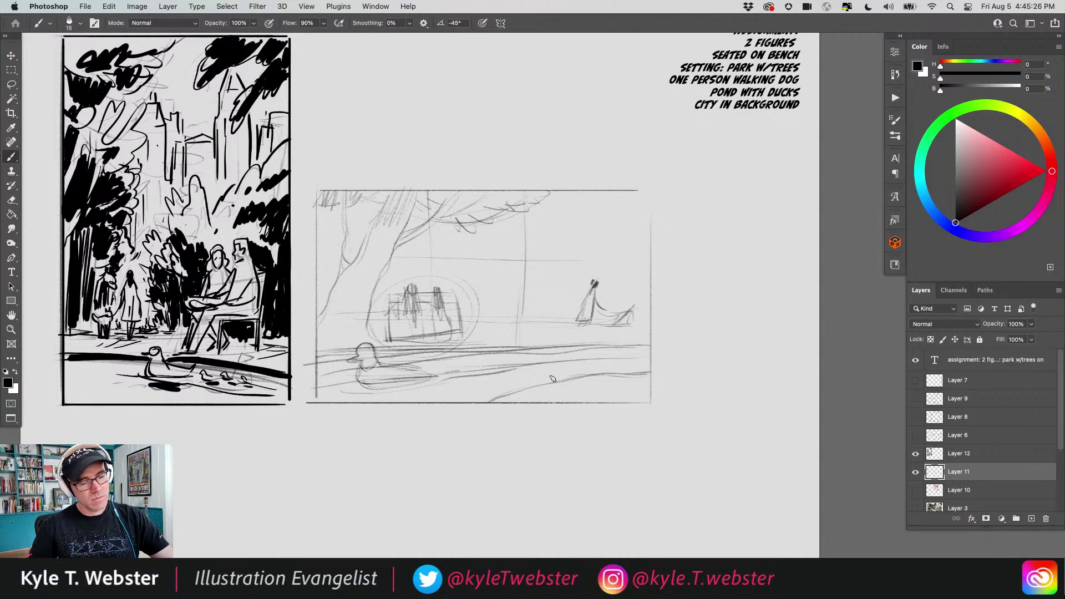
{"action": "scroll", "coordinate": [365, 232], "scroll_direction": "right", "scroll_amount": 2}
{"action": "scroll", "coordinate": [365, 232], "scroll_direction": "down", "scroll_amount": 1}
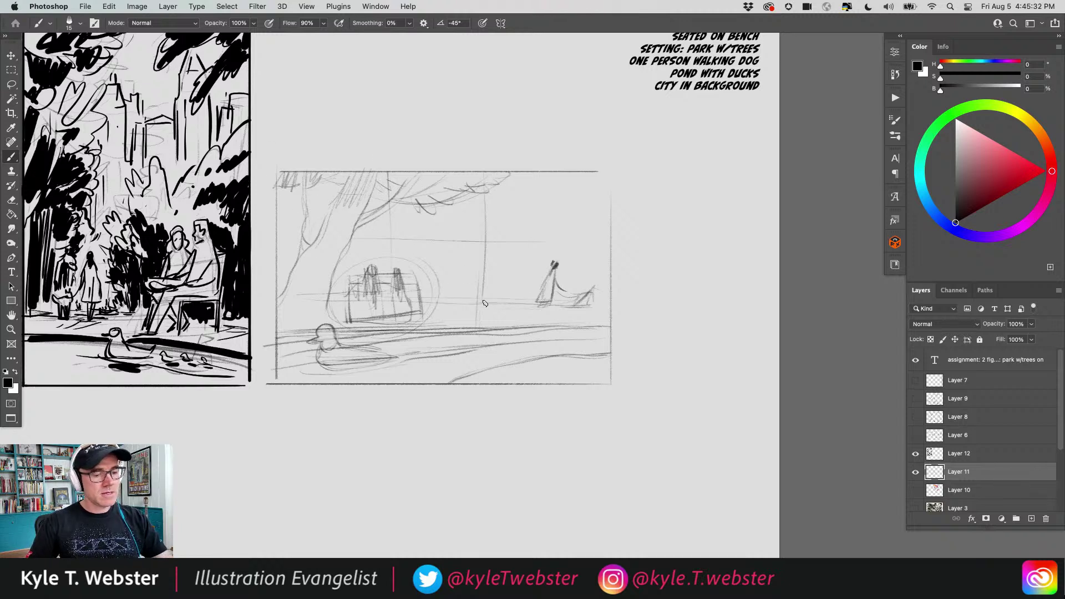
{"action": "left_click_drag", "start_coordinate": [598, 304], "coordinate": [472, 313]}
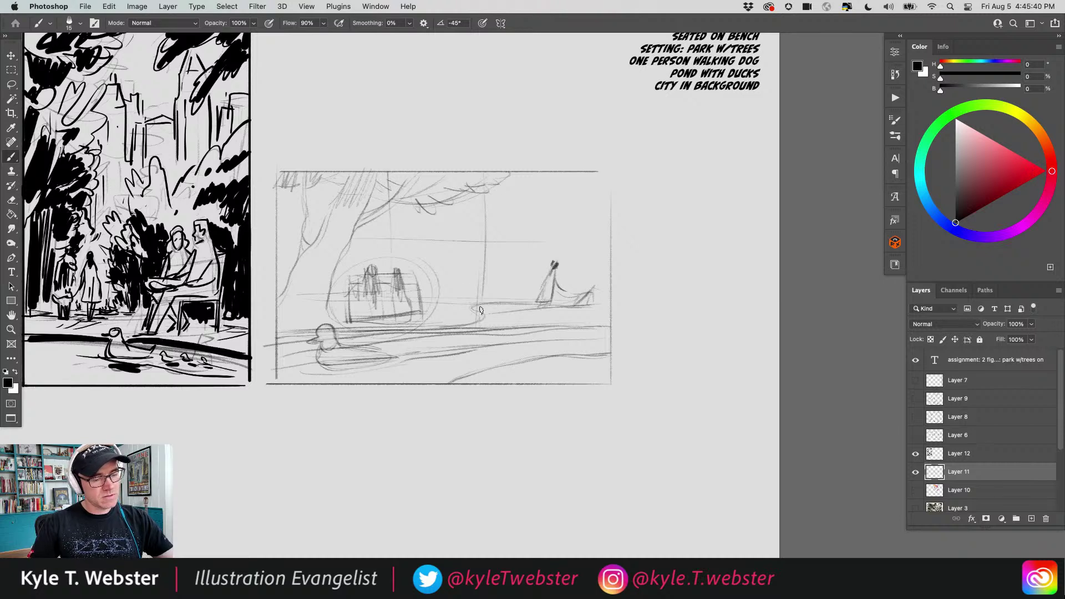
{"action": "left_click_drag", "start_coordinate": [607, 303], "coordinate": [434, 302]}
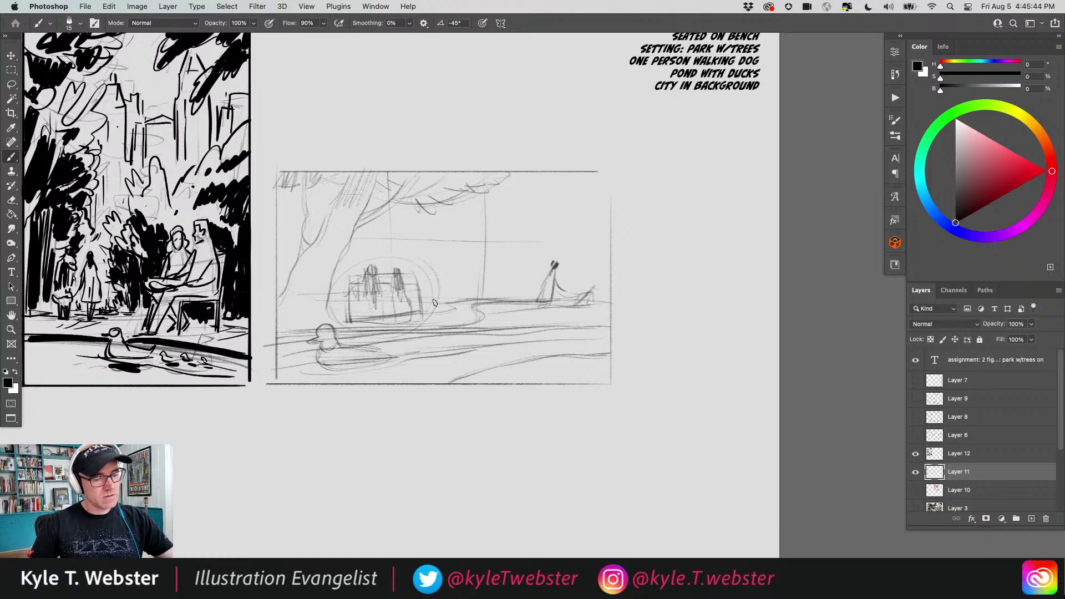
{"action": "left_click_drag", "start_coordinate": [508, 301], "coordinate": [319, 302]}
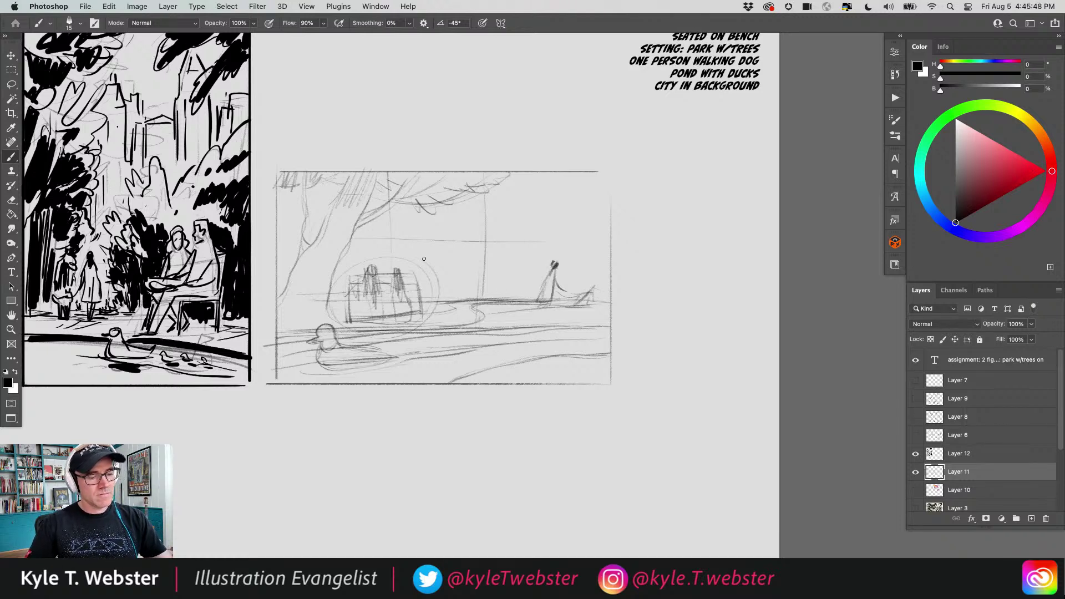
- Lasso the dog walker and dog, scale them down slightly, and deselect
{"action": "key", "text": "l"}
{"action": "mouse_move", "coordinate": [547, 255]}
{"action": "left_mouse_down"}
{"action": "mouse_move", "coordinate": [601, 305]}
{"action": "mouse_move", "coordinate": [548, 255]}
{"action": "mouse_move", "coordinate": [537, 263]}
{"action": "mouse_move", "coordinate": [550, 286]}
{"action": "mouse_move", "coordinate": [536, 285]}
{"action": "left_mouse_up"}
{"action": "key", "text": "super+t"}
{"action": "key", "text": "Return"}
{"action": "key", "text": "super+d"}
{"action": "key", "text": "super+b"}
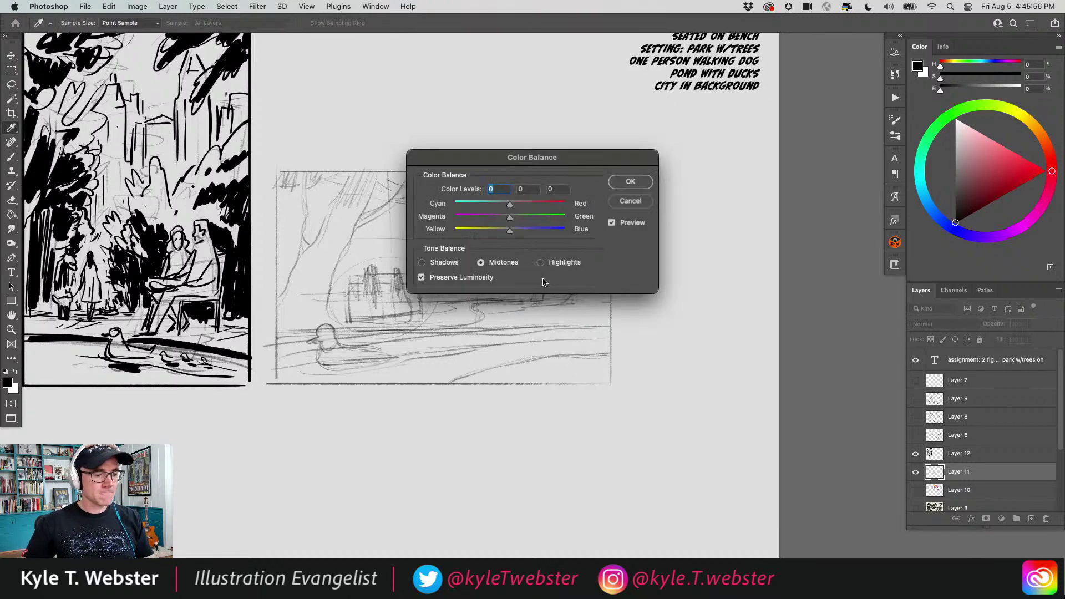
{"action": "key", "text": "Escape"}
{"action": "key", "text": "b"}
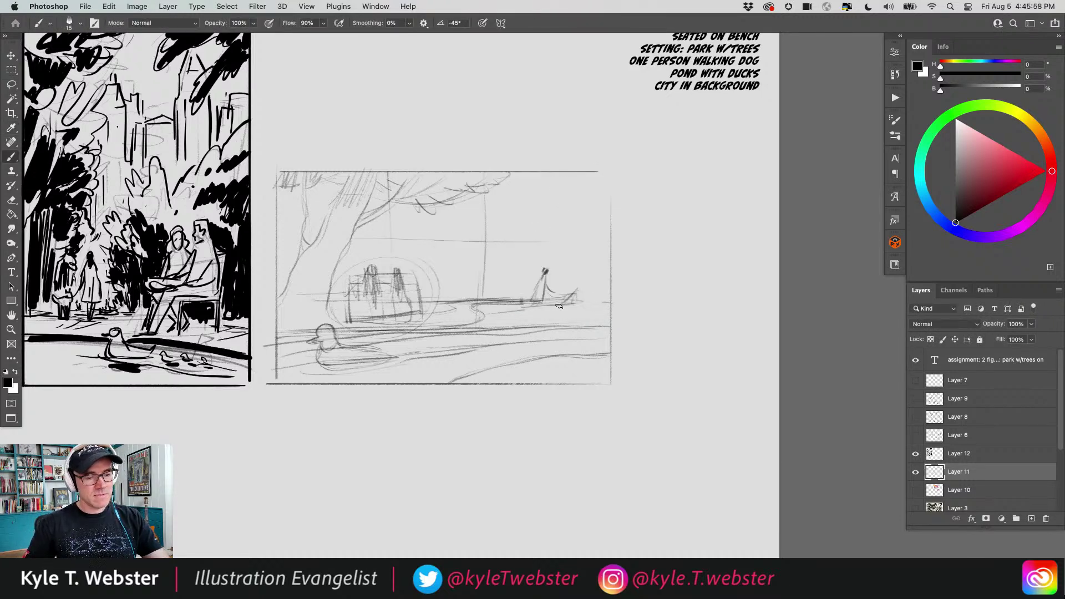
- Lasso the dog walker and dog again, move them a little closer to the bench, and deselect
{"action": "key", "text": "l"}
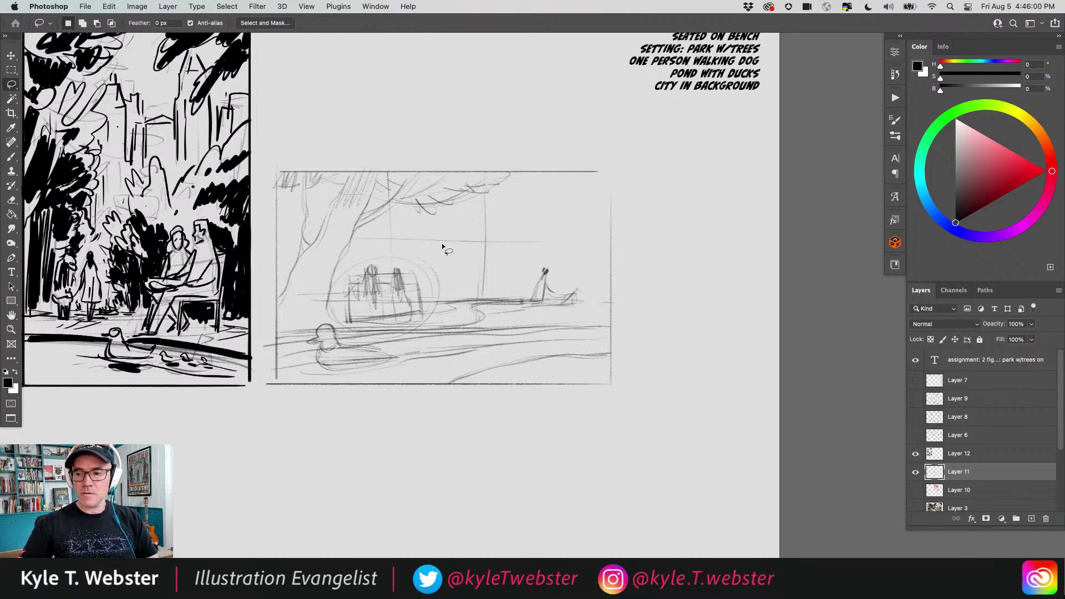
{"action": "key", "text": "b"}
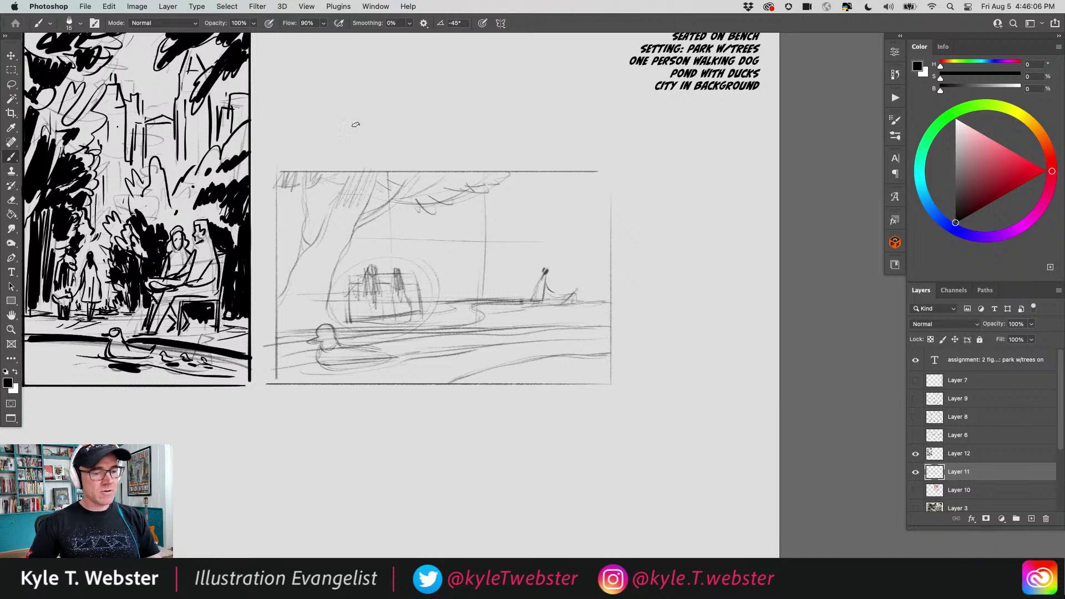
{"action": "key", "text": "l"}
{"action": "mouse_move", "coordinate": [544, 265]}
{"action": "left_mouse_down"}
{"action": "mouse_move", "coordinate": [530, 270]}
{"action": "mouse_move", "coordinate": [527, 290]}
{"action": "mouse_move", "coordinate": [521, 281]}
{"action": "left_mouse_up"}
{"action": "key", "text": "v"}
{"action": "key", "text": "ctrl+d"}
{"action": "key", "text": "b"}
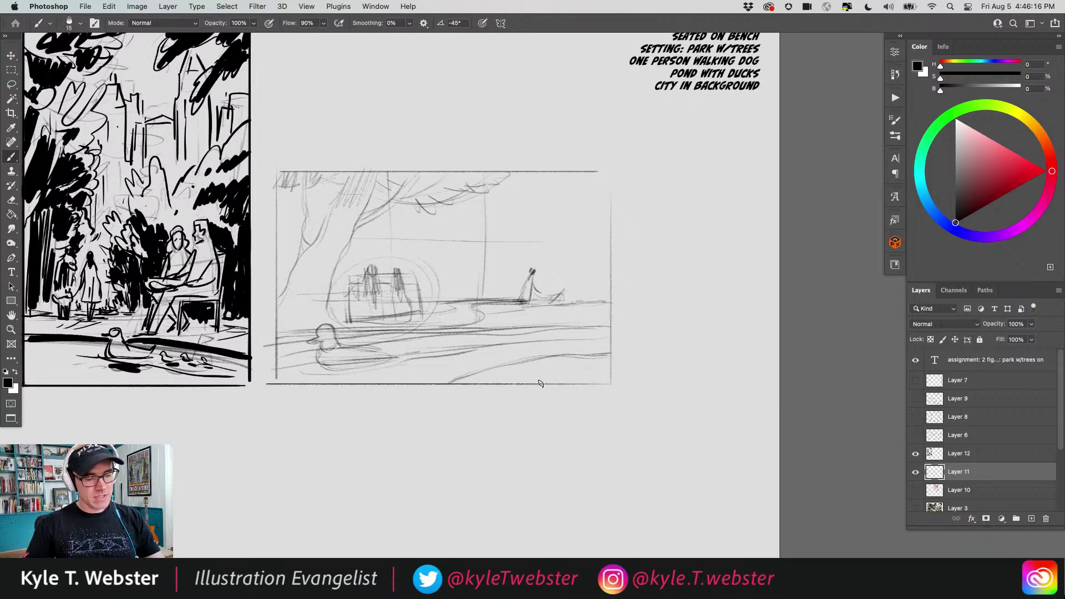
- Sketch a tall foreground tree trunk with a fork along the panel's right edge, and hatch the shaded side of its branches
{"action": "mouse_move", "coordinate": [541, 384]}
{"action": "left_mouse_down"}
{"action": "mouse_move", "coordinate": [567, 344]}
{"action": "mouse_move", "coordinate": [578, 280]}
{"action": "mouse_move", "coordinate": [567, 171]}
{"action": "left_mouse_up"}
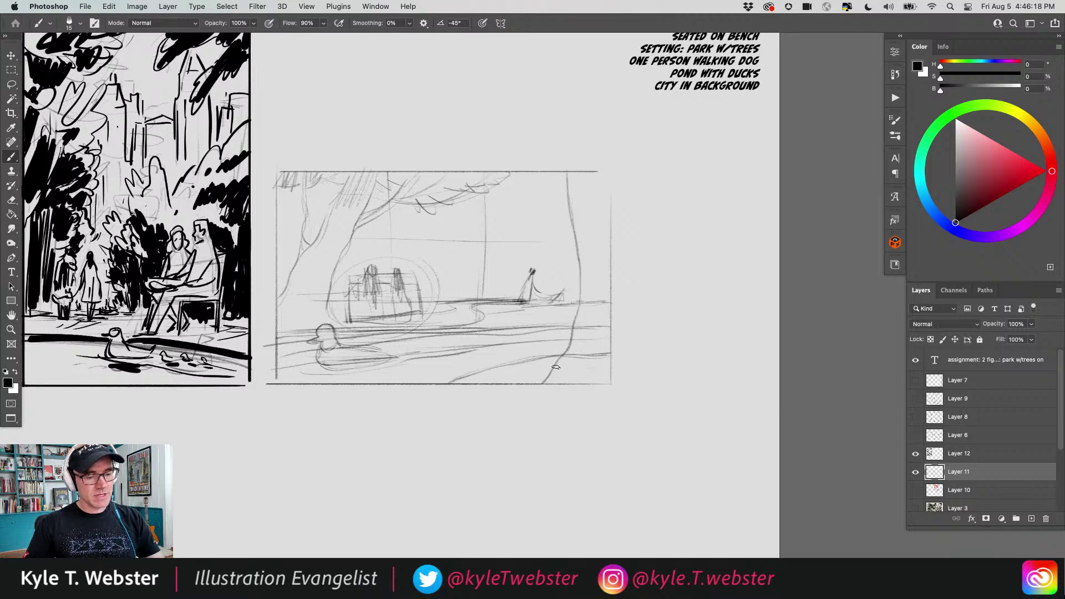
{"action": "mouse_move", "coordinate": [555, 367]}
{"action": "left_mouse_down"}
{"action": "mouse_move", "coordinate": [572, 173]}
{"action": "mouse_move", "coordinate": [593, 256]}
{"action": "mouse_move", "coordinate": [593, 168]}
{"action": "mouse_move", "coordinate": [598, 208]}
{"action": "mouse_move", "coordinate": [588, 266]}
{"action": "mouse_move", "coordinate": [574, 166]}
{"action": "left_mouse_up"}
{"action": "mouse_move", "coordinate": [572, 204]}
{"action": "left_mouse_down"}
{"action": "mouse_move", "coordinate": [578, 304]}
{"action": "mouse_move", "coordinate": [541, 384]}
{"action": "left_mouse_up"}
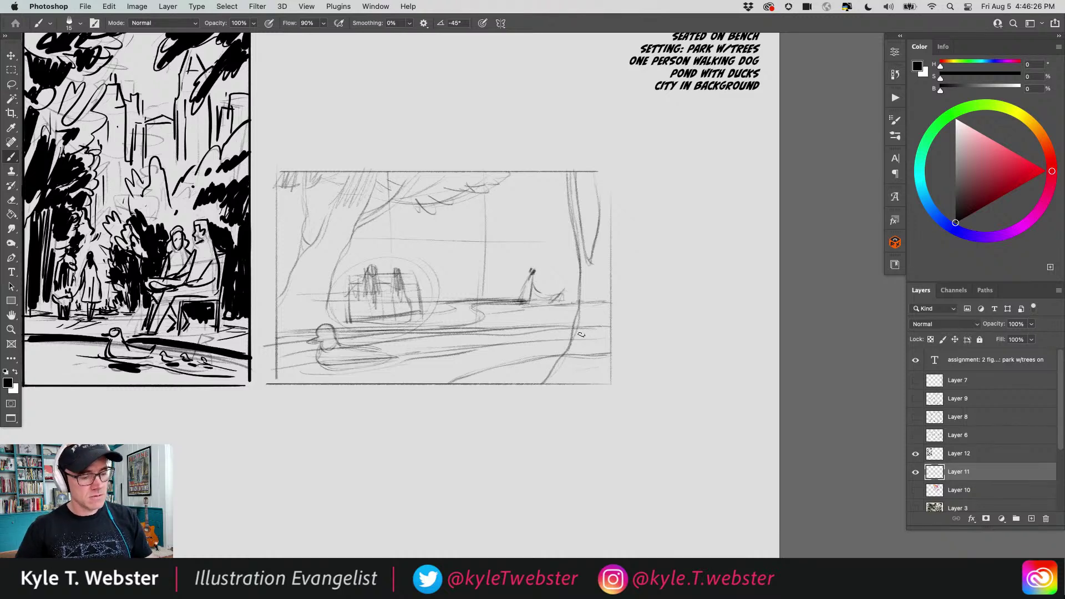
{"action": "left_click_drag", "start_coordinate": [609, 181], "coordinate": [599, 278]}
{"action": "left_click_drag", "start_coordinate": [605, 208], "coordinate": [602, 296]}
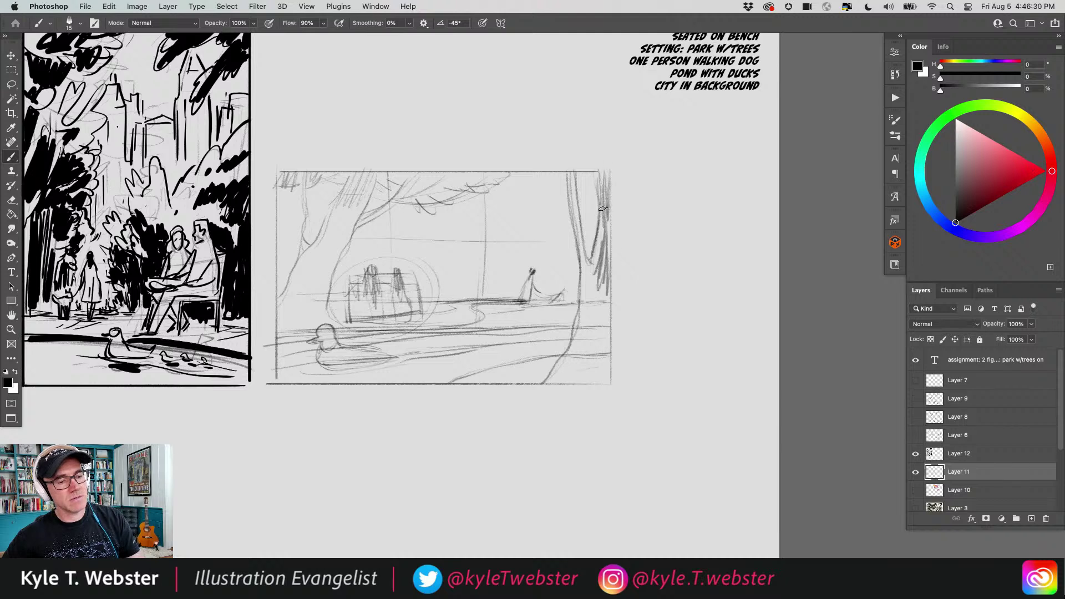
- Hatch the foreground tree trunk in pencil from its fork down to the flared roots in the landscape panel's lower corner
{"action": "mouse_move", "coordinate": [600, 230]}
{"action": "left_mouse_down"}
{"action": "mouse_move", "coordinate": [589, 277]}
{"action": "mouse_move", "coordinate": [605, 225]}
{"action": "mouse_move", "coordinate": [598, 313]}
{"action": "mouse_move", "coordinate": [582, 259]}
{"action": "left_mouse_up"}
{"action": "mouse_move", "coordinate": [571, 199]}
{"action": "left_mouse_down"}
{"action": "mouse_move", "coordinate": [583, 273]}
{"action": "mouse_move", "coordinate": [580, 231]}
{"action": "mouse_move", "coordinate": [584, 256]}
{"action": "mouse_move", "coordinate": [584, 245]}
{"action": "left_mouse_up"}
{"action": "mouse_move", "coordinate": [588, 315]}
{"action": "left_mouse_down"}
{"action": "mouse_move", "coordinate": [584, 276]}
{"action": "mouse_move", "coordinate": [579, 333]}
{"action": "left_mouse_up"}
{"action": "mouse_move", "coordinate": [589, 280]}
{"action": "left_mouse_down"}
{"action": "mouse_move", "coordinate": [571, 352]}
{"action": "mouse_move", "coordinate": [583, 350]}
{"action": "left_mouse_up"}
{"action": "mouse_move", "coordinate": [603, 293]}
{"action": "left_mouse_down"}
{"action": "mouse_move", "coordinate": [597, 350]}
{"action": "mouse_move", "coordinate": [606, 354]}
{"action": "left_mouse_up"}
{"action": "mouse_move", "coordinate": [582, 366]}
{"action": "left_mouse_down"}
{"action": "mouse_move", "coordinate": [589, 320]}
{"action": "mouse_move", "coordinate": [564, 371]}
{"action": "left_mouse_up"}
{"action": "left_click_drag", "start_coordinate": [585, 315], "coordinate": [558, 375]}
{"action": "left_click_drag", "start_coordinate": [574, 334], "coordinate": [552, 379]}
{"action": "mouse_move", "coordinate": [578, 346]}
{"action": "left_mouse_down"}
{"action": "mouse_move", "coordinate": [555, 373]}
{"action": "mouse_move", "coordinate": [577, 381]}
{"action": "left_mouse_up"}
{"action": "left_click_drag", "start_coordinate": [606, 337], "coordinate": [590, 380]}
{"action": "left_click_drag", "start_coordinate": [612, 351], "coordinate": [602, 384]}
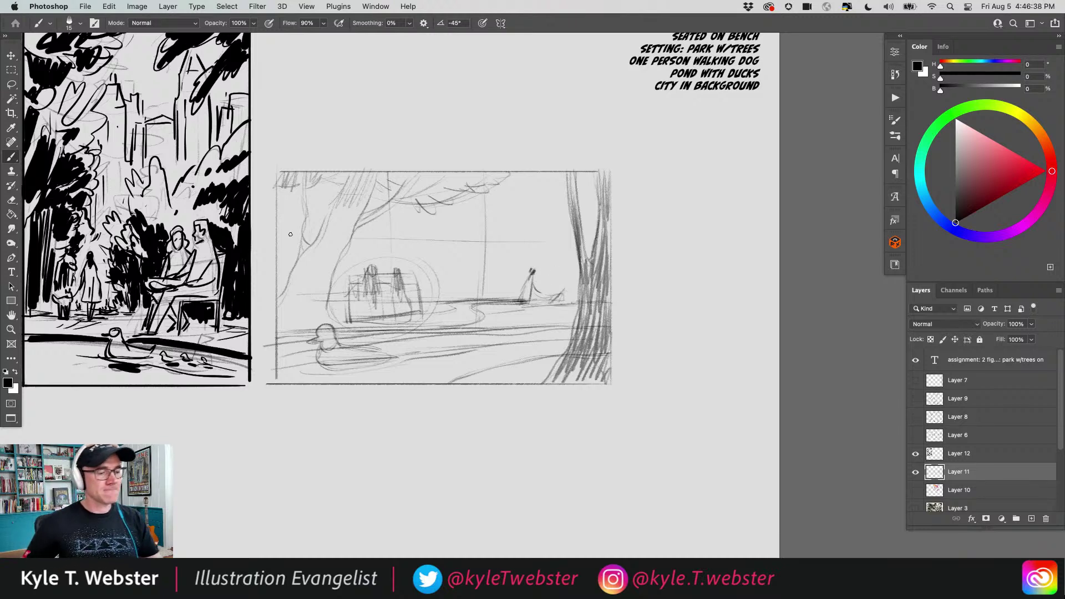
- Hatch the upper trunk of the large tree beside the bench and shade the underside of its long branch
{"action": "mouse_move", "coordinate": [362, 193]}
{"action": "left_mouse_down"}
{"action": "mouse_move", "coordinate": [349, 239]}
{"action": "mouse_move", "coordinate": [322, 249]}
{"action": "left_mouse_up"}
{"action": "mouse_move", "coordinate": [408, 184]}
{"action": "left_mouse_down"}
{"action": "mouse_move", "coordinate": [367, 216]}
{"action": "mouse_move", "coordinate": [405, 198]}
{"action": "left_mouse_up"}
{"action": "mouse_move", "coordinate": [399, 204]}
{"action": "left_mouse_down"}
{"action": "mouse_move", "coordinate": [447, 177]}
{"action": "mouse_move", "coordinate": [384, 206]}
{"action": "left_mouse_up"}
{"action": "left_click_drag", "start_coordinate": [413, 174], "coordinate": [401, 190]}
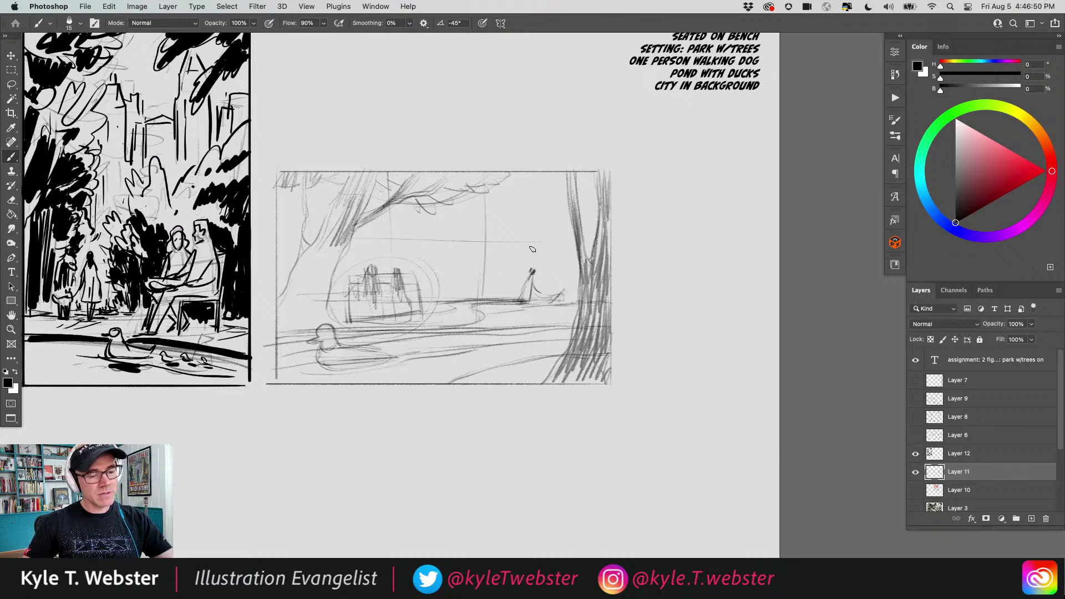
- Sketch a wavy distant tree line across the landscape panel, continuing it behind the large tree to the panel edge
{"action": "left_click_drag", "start_coordinate": [576, 249], "coordinate": [498, 249]}
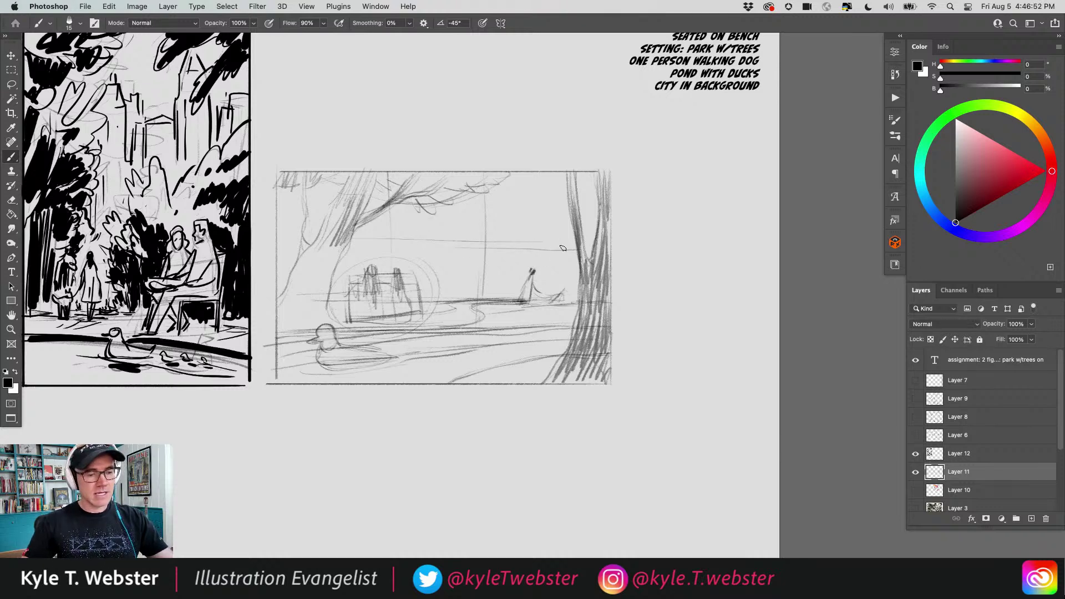
{"action": "mouse_move", "coordinate": [577, 249]}
{"action": "left_mouse_down"}
{"action": "mouse_move", "coordinate": [530, 232]}
{"action": "mouse_move", "coordinate": [407, 258]}
{"action": "mouse_move", "coordinate": [397, 257]}
{"action": "mouse_move", "coordinate": [417, 255]}
{"action": "mouse_move", "coordinate": [405, 238]}
{"action": "mouse_move", "coordinate": [379, 234]}
{"action": "mouse_move", "coordinate": [339, 252]}
{"action": "left_mouse_up"}
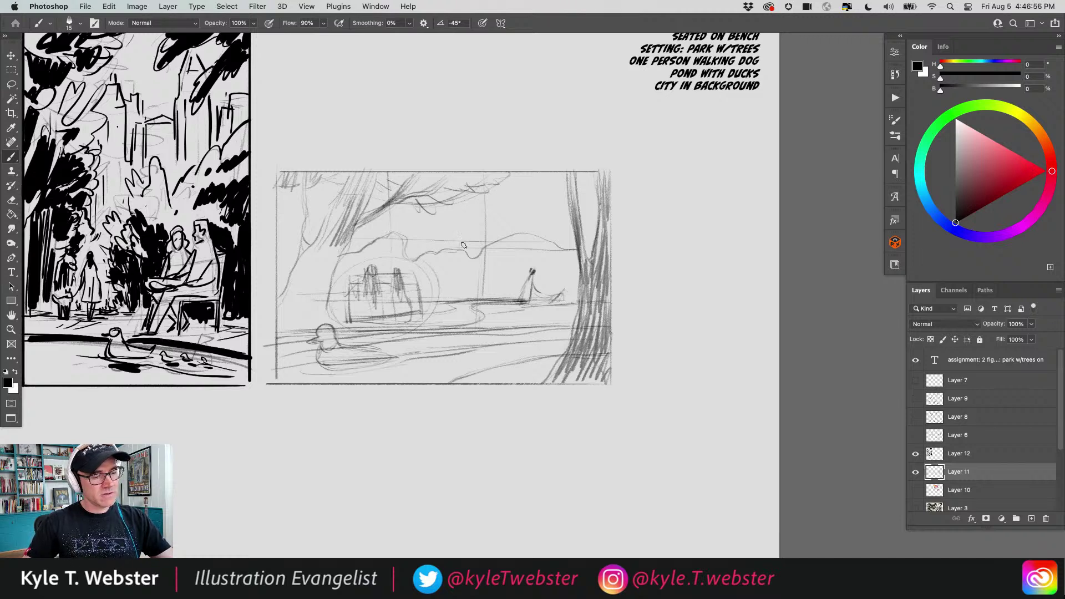
{"action": "mouse_move", "coordinate": [464, 245]}
{"action": "left_mouse_down"}
{"action": "mouse_move", "coordinate": [530, 228]}
{"action": "mouse_move", "coordinate": [559, 267]}
{"action": "left_mouse_up"}
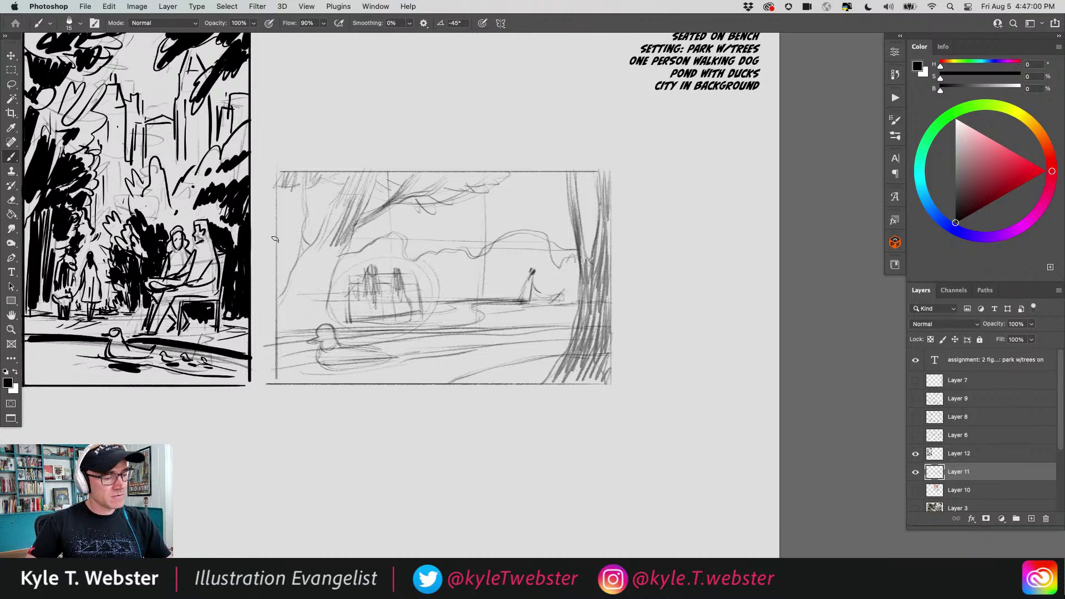
{"action": "left_click_drag", "start_coordinate": [277, 238], "coordinate": [271, 240]}
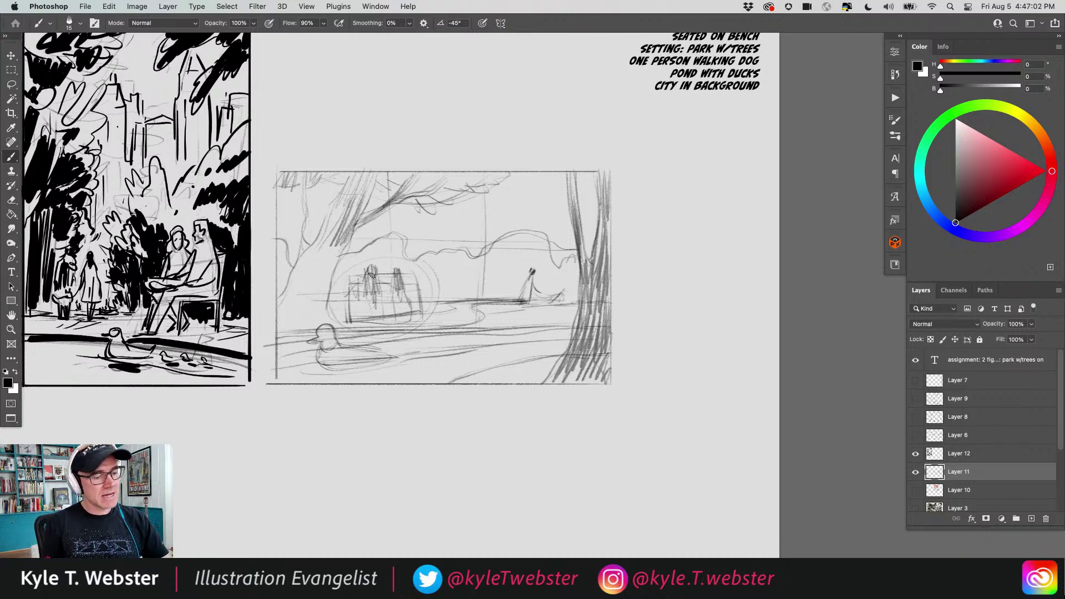
- Darken the seated figures, add low bushes behind the bench, and strengthen the large trunk's edge and the curving path
{"action": "mouse_move", "coordinate": [393, 273]}
{"action": "left_mouse_down"}
{"action": "mouse_move", "coordinate": [391, 262]}
{"action": "mouse_move", "coordinate": [408, 311]}
{"action": "left_mouse_up"}
{"action": "mouse_move", "coordinate": [360, 283]}
{"action": "left_mouse_down"}
{"action": "mouse_move", "coordinate": [377, 297]}
{"action": "mouse_move", "coordinate": [366, 306]}
{"action": "mouse_move", "coordinate": [390, 309]}
{"action": "mouse_move", "coordinate": [352, 316]}
{"action": "mouse_move", "coordinate": [393, 309]}
{"action": "mouse_move", "coordinate": [390, 296]}
{"action": "mouse_move", "coordinate": [343, 295]}
{"action": "mouse_move", "coordinate": [370, 293]}
{"action": "mouse_move", "coordinate": [350, 268]}
{"action": "mouse_move", "coordinate": [372, 317]}
{"action": "mouse_move", "coordinate": [396, 309]}
{"action": "mouse_move", "coordinate": [367, 309]}
{"action": "mouse_move", "coordinate": [409, 312]}
{"action": "mouse_move", "coordinate": [352, 317]}
{"action": "mouse_move", "coordinate": [519, 293]}
{"action": "mouse_move", "coordinate": [412, 295]}
{"action": "mouse_move", "coordinate": [516, 297]}
{"action": "mouse_move", "coordinate": [497, 284]}
{"action": "mouse_move", "coordinate": [441, 298]}
{"action": "mouse_move", "coordinate": [437, 284]}
{"action": "mouse_move", "coordinate": [409, 298]}
{"action": "mouse_move", "coordinate": [530, 289]}
{"action": "left_mouse_up"}
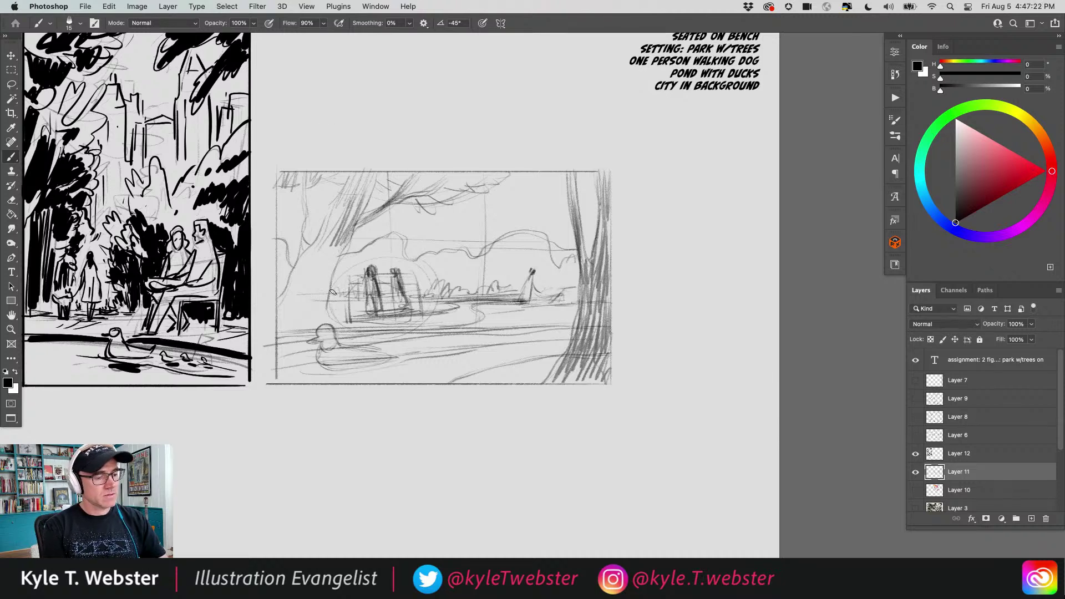
{"action": "mouse_move", "coordinate": [342, 245]}
{"action": "left_mouse_down"}
{"action": "mouse_move", "coordinate": [336, 320]}
{"action": "mouse_move", "coordinate": [276, 322]}
{"action": "mouse_move", "coordinate": [298, 322]}
{"action": "mouse_move", "coordinate": [283, 336]}
{"action": "mouse_move", "coordinate": [423, 327]}
{"action": "mouse_move", "coordinate": [481, 312]}
{"action": "left_mouse_up"}
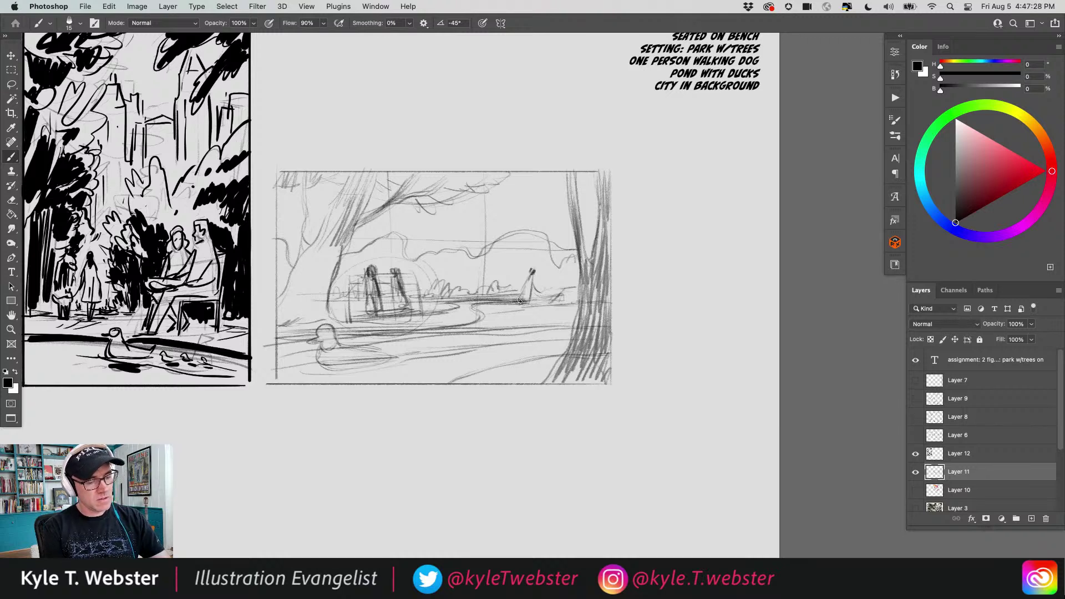
{"action": "left_click_drag", "start_coordinate": [558, 301], "coordinate": [384, 336]}
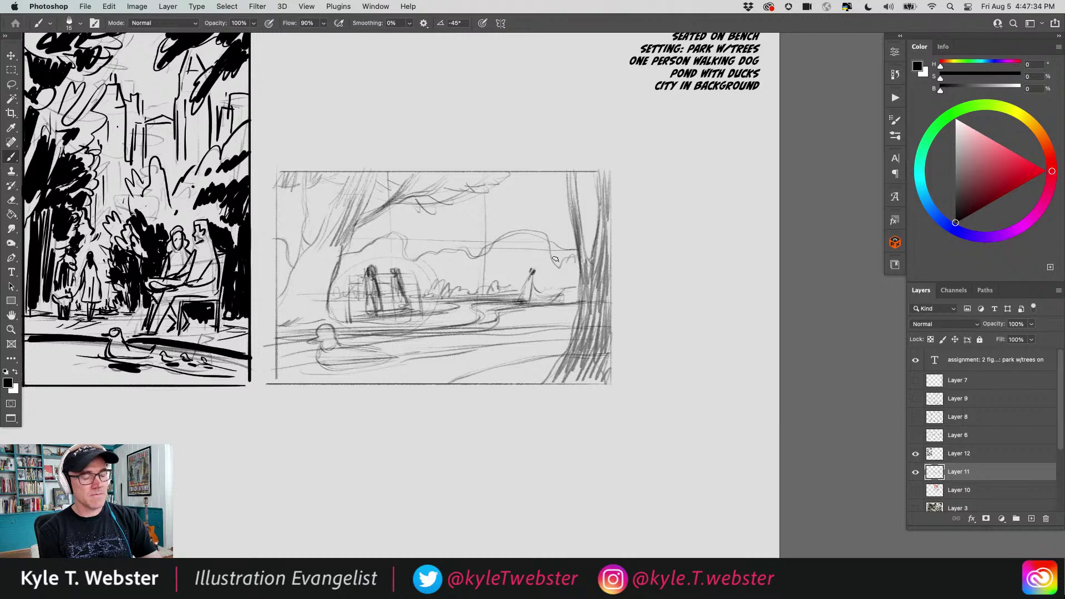
- Sketch narrow hatched trees along the distant tree line and a city skyline of blocky buildings behind them
{"action": "mouse_move", "coordinate": [560, 248]}
{"action": "left_mouse_down"}
{"action": "mouse_move", "coordinate": [530, 182]}
{"action": "mouse_move", "coordinate": [554, 218]}
{"action": "mouse_move", "coordinate": [544, 173]}
{"action": "mouse_move", "coordinate": [560, 224]}
{"action": "mouse_move", "coordinate": [574, 207]}
{"action": "mouse_move", "coordinate": [587, 217]}
{"action": "mouse_move", "coordinate": [590, 191]}
{"action": "mouse_move", "coordinate": [592, 216]}
{"action": "mouse_move", "coordinate": [596, 198]}
{"action": "mouse_move", "coordinate": [583, 233]}
{"action": "mouse_move", "coordinate": [556, 237]}
{"action": "mouse_move", "coordinate": [538, 212]}
{"action": "mouse_move", "coordinate": [521, 218]}
{"action": "mouse_move", "coordinate": [525, 235]}
{"action": "mouse_move", "coordinate": [533, 215]}
{"action": "mouse_move", "coordinate": [557, 249]}
{"action": "mouse_move", "coordinate": [503, 259]}
{"action": "left_mouse_up"}
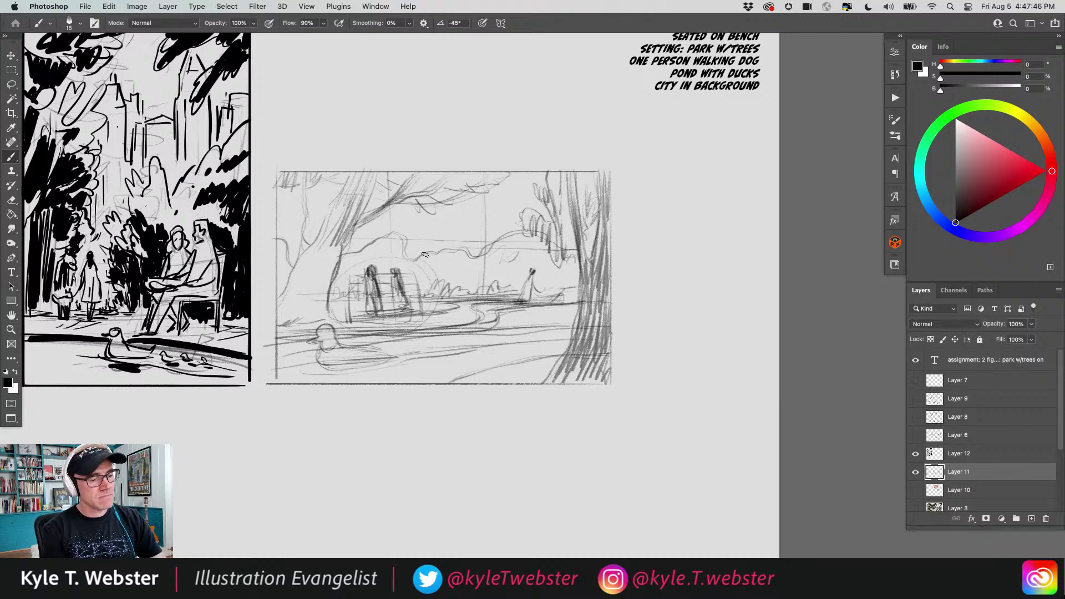
{"action": "mouse_move", "coordinate": [425, 254]}
{"action": "left_mouse_down"}
{"action": "mouse_move", "coordinate": [422, 225]}
{"action": "mouse_move", "coordinate": [419, 254]}
{"action": "mouse_move", "coordinate": [408, 254]}
{"action": "mouse_move", "coordinate": [409, 214]}
{"action": "mouse_move", "coordinate": [397, 232]}
{"action": "left_mouse_up"}
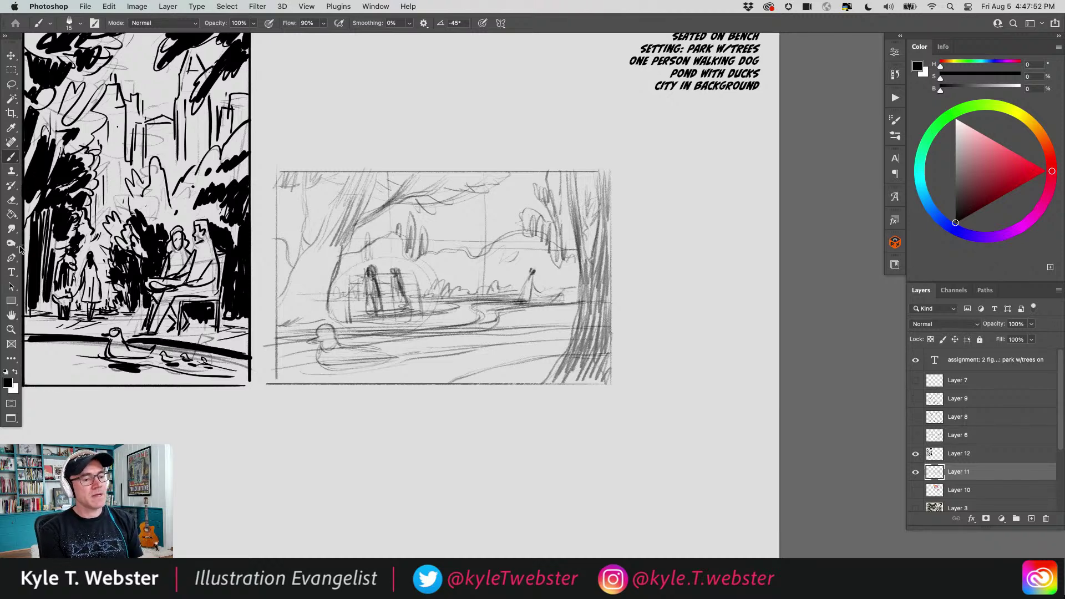
{"action": "mouse_move", "coordinate": [503, 229]}
{"action": "left_mouse_down"}
{"action": "mouse_move", "coordinate": [503, 209]}
{"action": "mouse_move", "coordinate": [471, 227]}
{"action": "mouse_move", "coordinate": [455, 202]}
{"action": "mouse_move", "coordinate": [441, 228]}
{"action": "mouse_move", "coordinate": [418, 220]}
{"action": "left_mouse_up"}
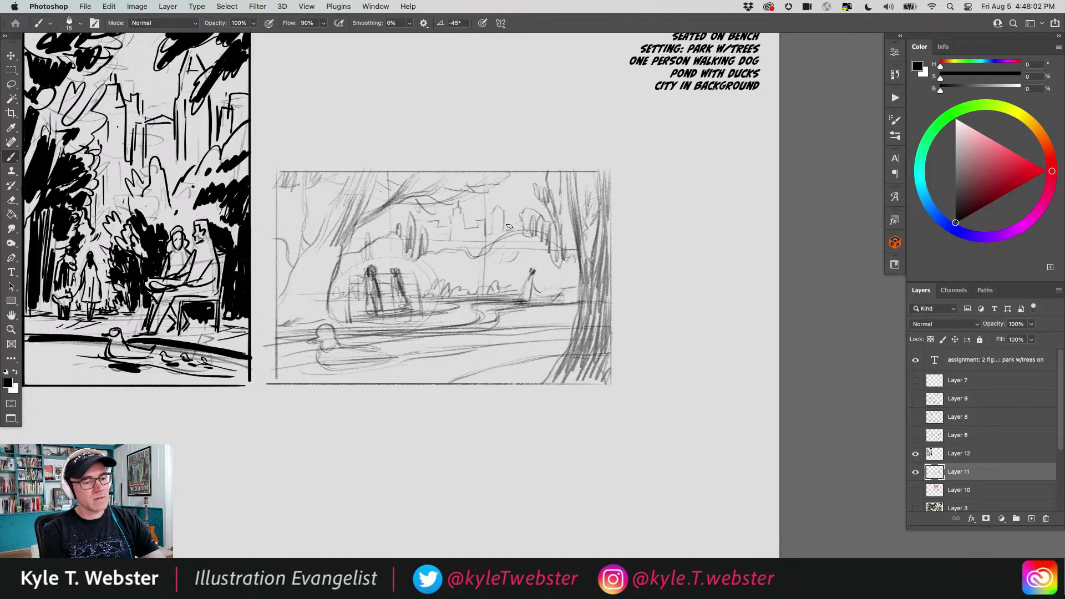
{"action": "mouse_move", "coordinate": [510, 227]}
{"action": "left_mouse_down"}
{"action": "mouse_move", "coordinate": [508, 191]}
{"action": "mouse_move", "coordinate": [517, 224]}
{"action": "mouse_move", "coordinate": [493, 242]}
{"action": "left_mouse_up"}
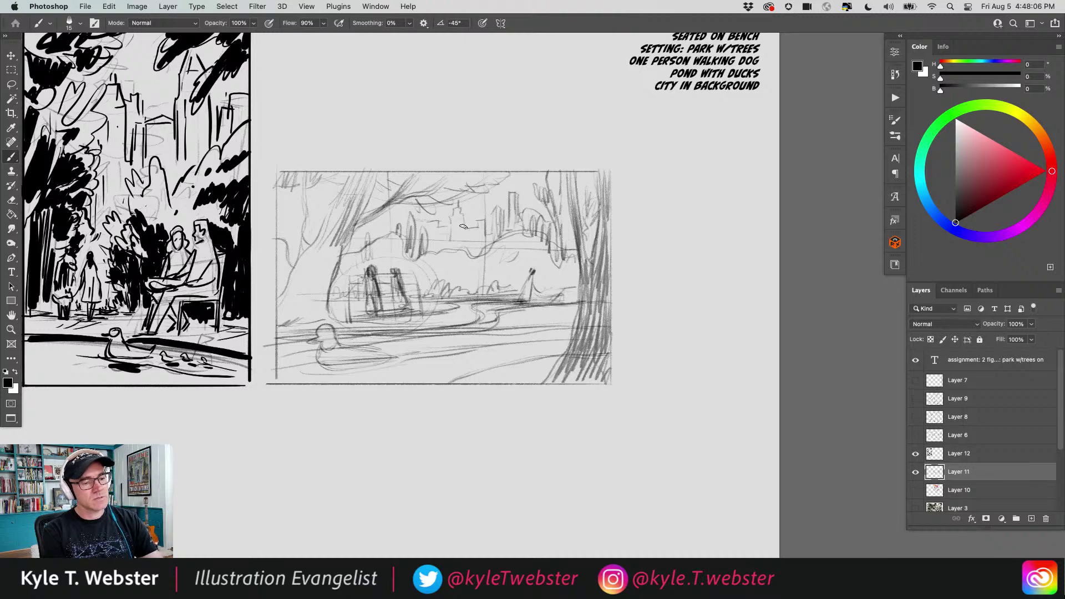
{"action": "left_click_drag", "start_coordinate": [456, 208], "coordinate": [461, 235]}
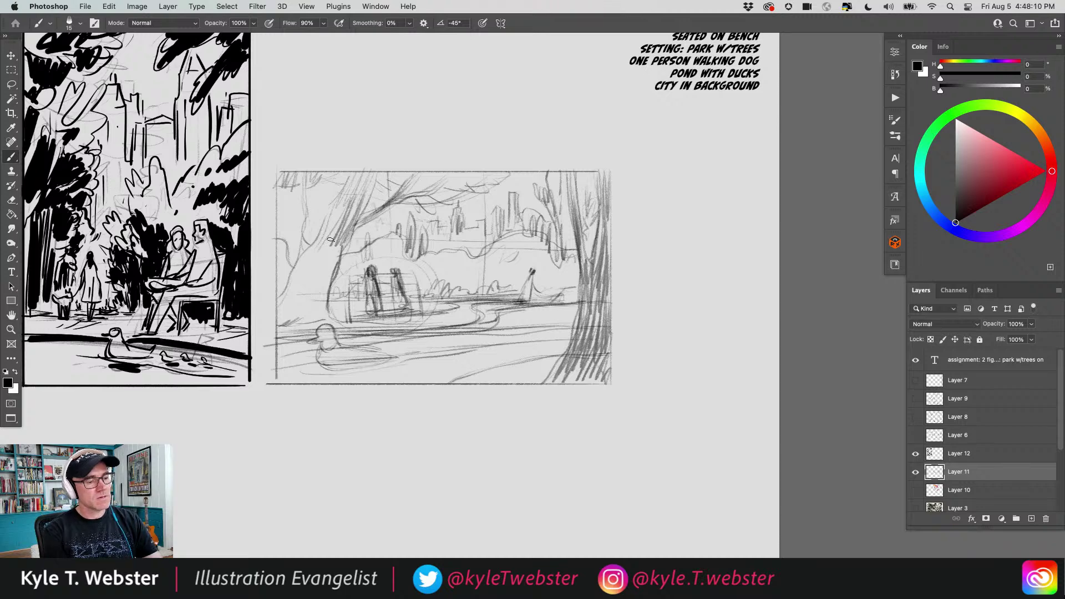
- Hatch the large tree's trunk down to its base and define the smaller limb and branch beside it
{"action": "left_click_drag", "start_coordinate": [336, 253], "coordinate": [325, 284]}
{"action": "mouse_move", "coordinate": [328, 226]}
{"action": "left_mouse_down"}
{"action": "mouse_move", "coordinate": [309, 285]}
{"action": "mouse_move", "coordinate": [320, 248]}
{"action": "left_mouse_up"}
{"action": "mouse_move", "coordinate": [356, 186]}
{"action": "left_mouse_down"}
{"action": "mouse_move", "coordinate": [333, 247]}
{"action": "mouse_move", "coordinate": [305, 186]}
{"action": "left_mouse_up"}
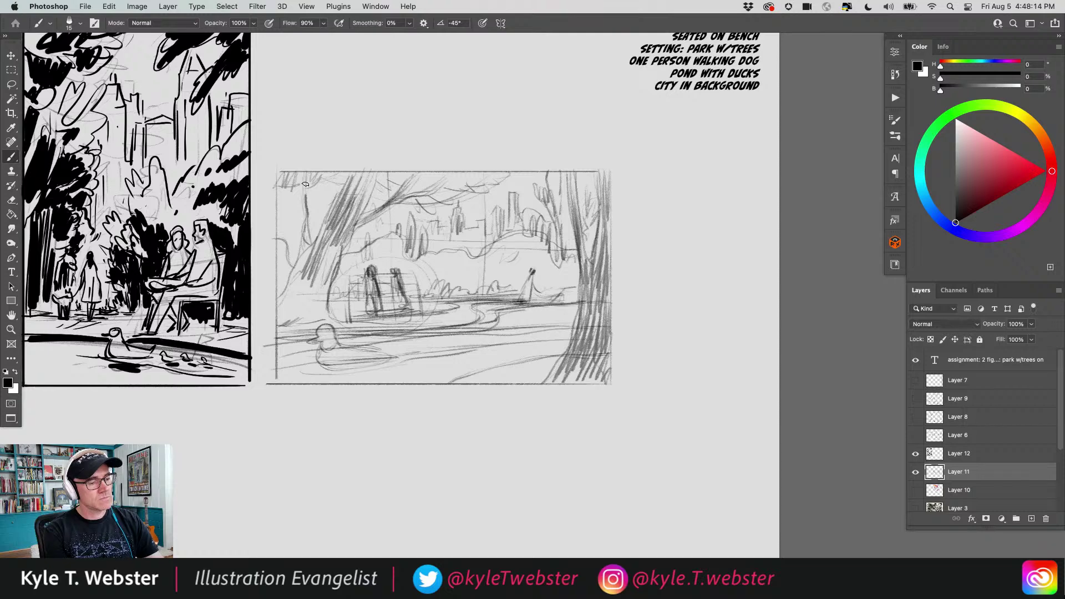
{"action": "left_click_drag", "start_coordinate": [307, 229], "coordinate": [286, 301]}
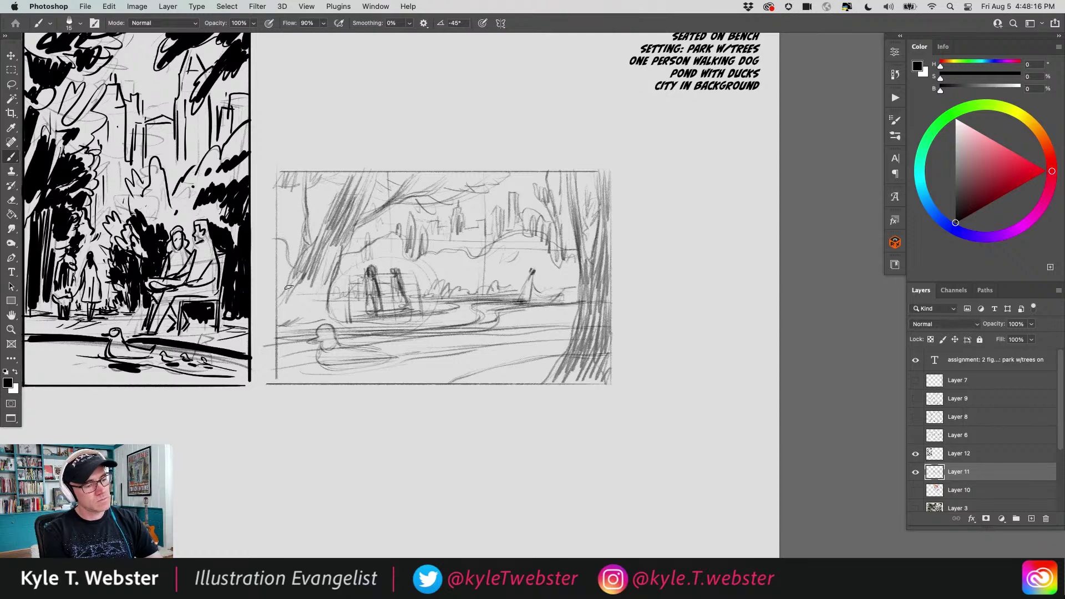
{"action": "mouse_move", "coordinate": [344, 173]}
{"action": "left_mouse_down"}
{"action": "mouse_move", "coordinate": [335, 195]}
{"action": "mouse_move", "coordinate": [306, 186]}
{"action": "left_mouse_up"}
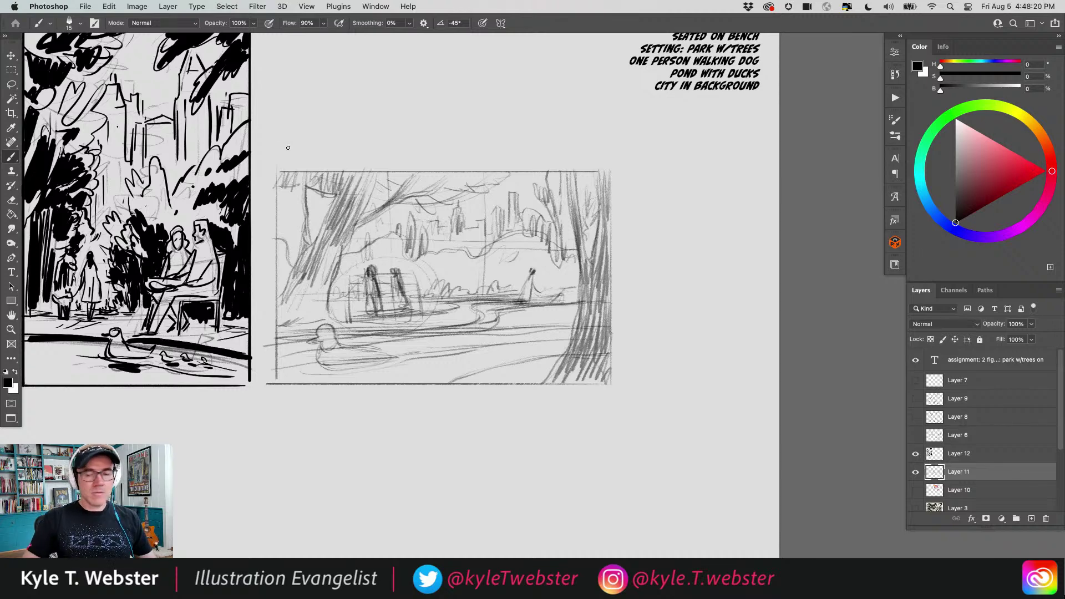
- Add hatching to the ground edge beside the foreground tree's roots
{"action": "scroll", "coordinate": [333, 344], "scroll_direction": "left", "scroll_amount": 3}
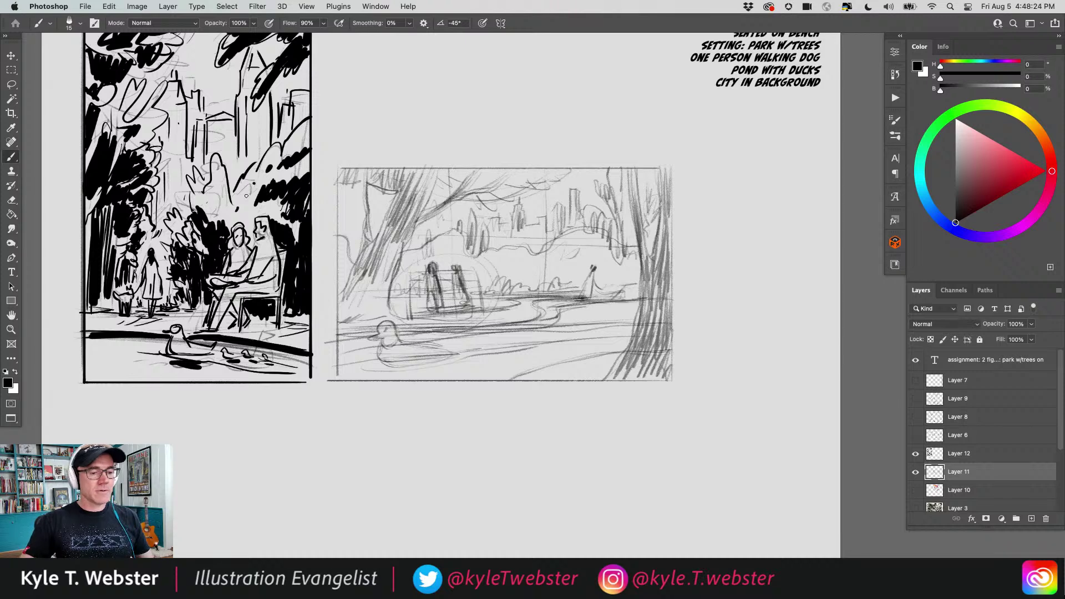
{"action": "scroll", "coordinate": [246, 196], "scroll_direction": "right", "scroll_amount": 2}
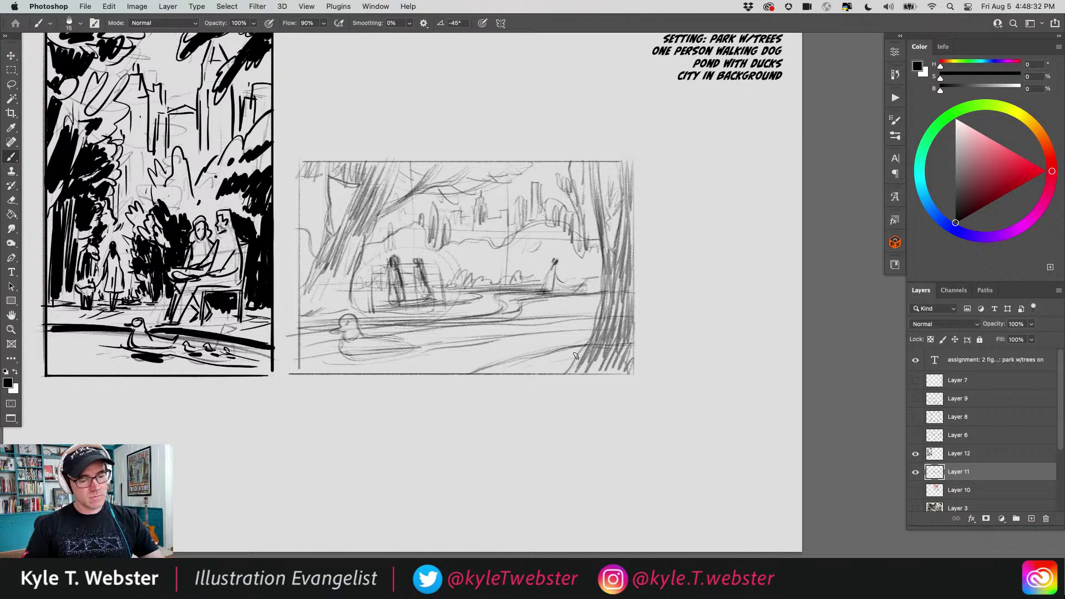
{"action": "mouse_move", "coordinate": [575, 356]}
{"action": "left_mouse_down"}
{"action": "mouse_move", "coordinate": [546, 371]}
{"action": "mouse_move", "coordinate": [526, 366]}
{"action": "left_mouse_up"}
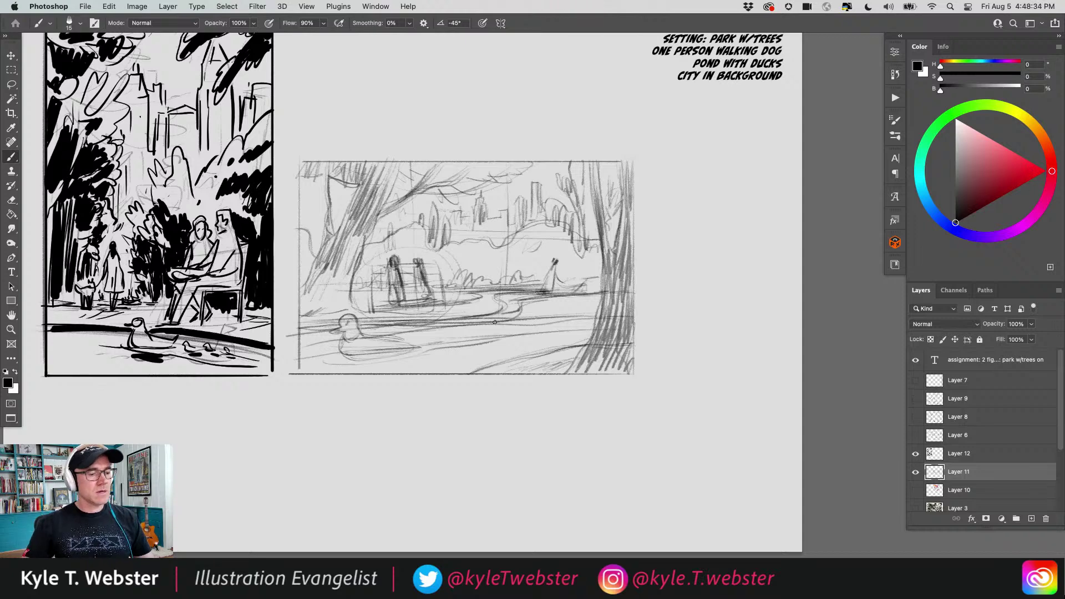
- Lower the opacity of the pencil sketch on Layer 11 to 50%
{"action": "left_click", "coordinate": [1006, 324]}
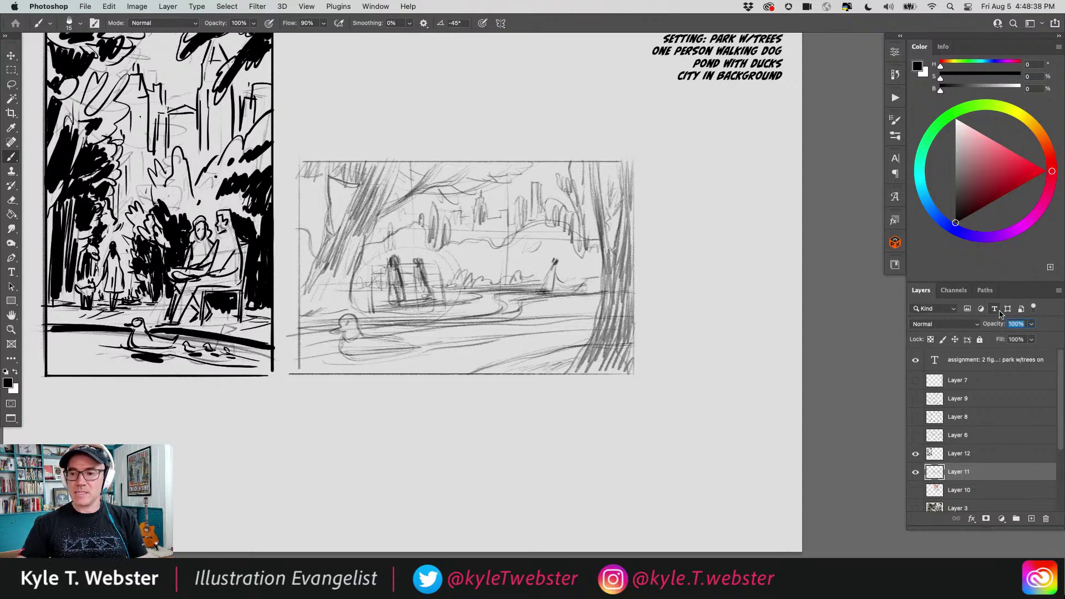
{"action": "type", "text": "50"}
{"action": "key", "text": "Return"}
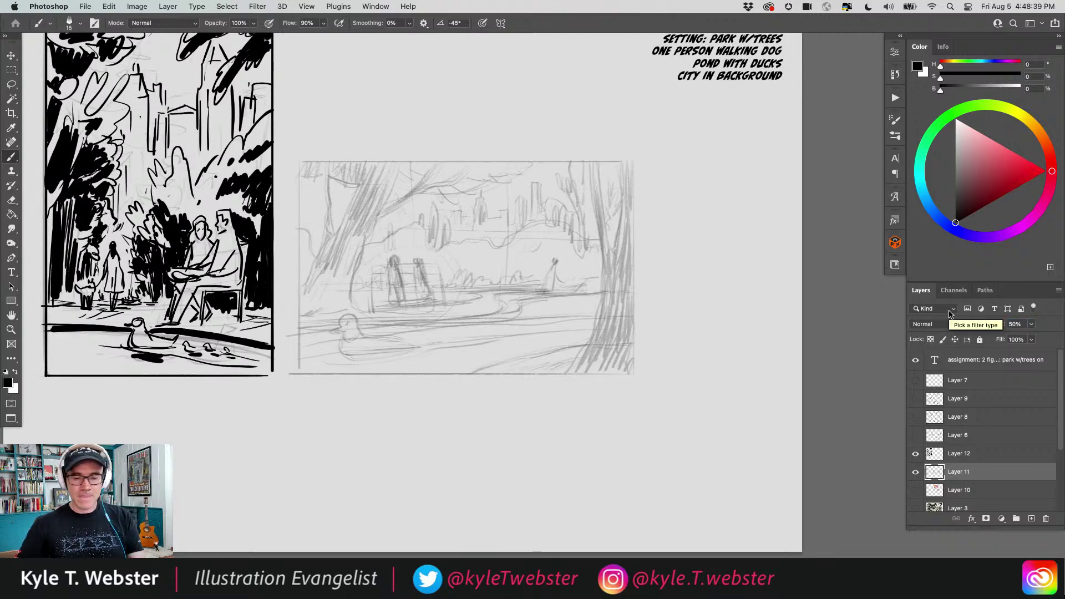
- Add a new layer above the sketch and ink the landscape panel's border with the Captain Inker Beta brush
{"action": "left_click", "coordinate": [1032, 519]}
{"action": "left_click", "coordinate": [895, 135]}
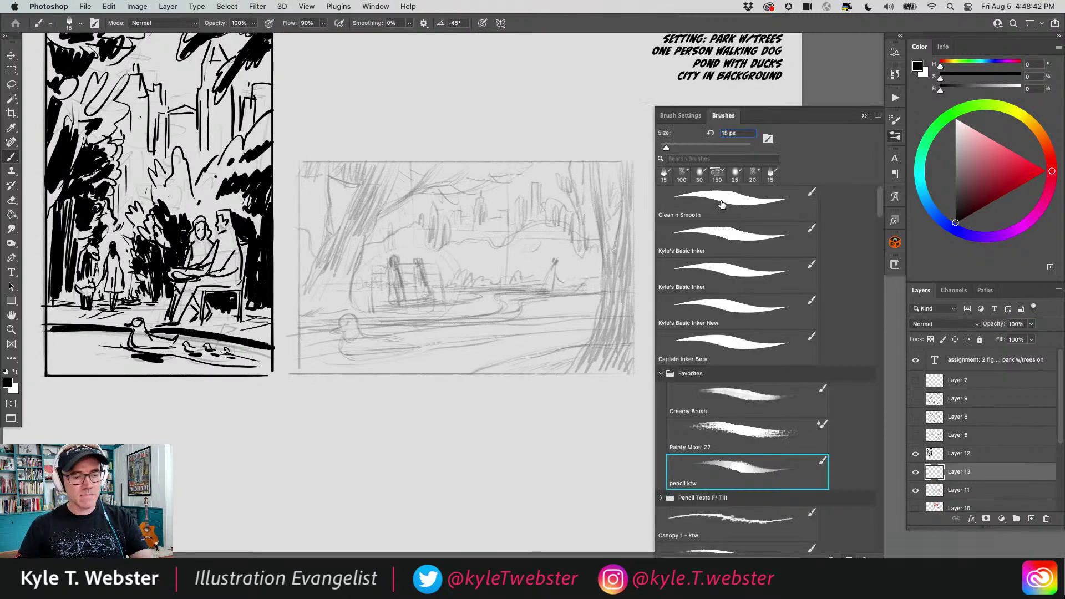
{"action": "left_click", "coordinate": [732, 344]}
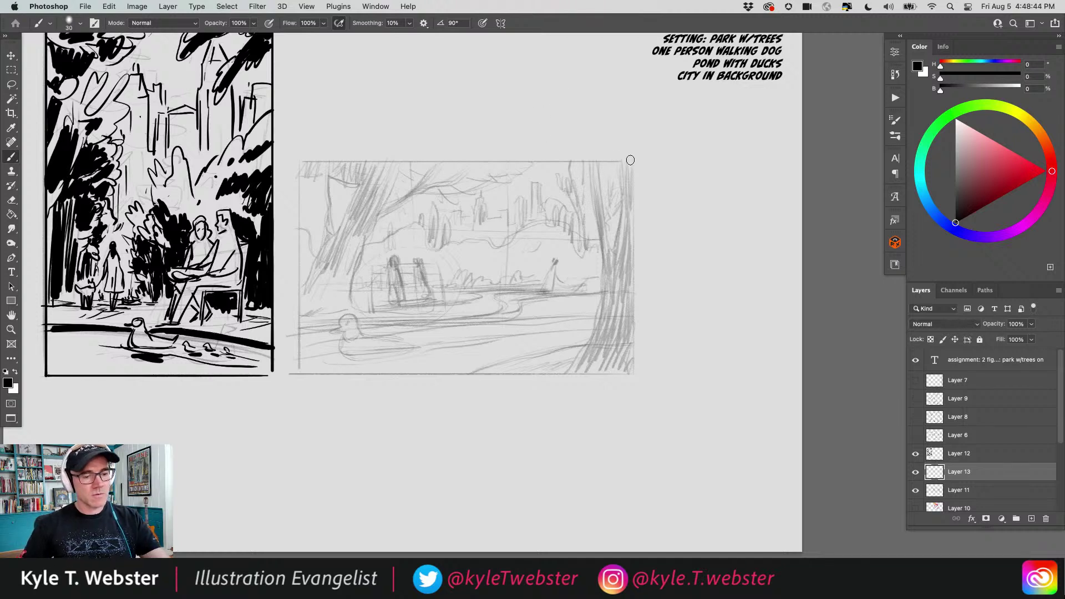
{"action": "mouse_move", "coordinate": [630, 160]}
{"action": "left_mouse_down"}
{"action": "mouse_move", "coordinate": [298, 156]}
{"action": "mouse_move", "coordinate": [300, 371]}
{"action": "left_mouse_up"}
{"action": "mouse_move", "coordinate": [631, 170]}
{"action": "left_mouse_down"}
{"action": "mouse_move", "coordinate": [628, 375]}
{"action": "mouse_move", "coordinate": [309, 362]}
{"action": "left_mouse_up"}
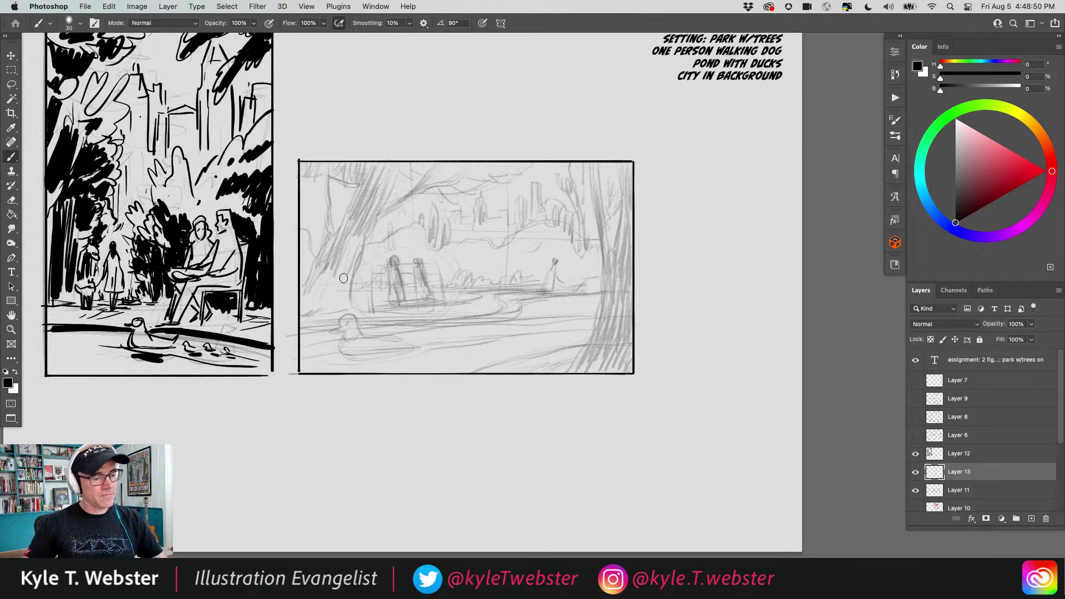
- Ink the duck with ripples beneath it, and ink the pond's shoreline curving back toward the foreground tree
{"action": "scroll", "coordinate": [336, 324], "scroll_direction": "up", "scroll_amount": 3}
{"action": "mouse_move", "coordinate": [369, 324]}
{"action": "left_mouse_down"}
{"action": "mouse_move", "coordinate": [351, 311]}
{"action": "mouse_move", "coordinate": [342, 328]}
{"action": "mouse_move", "coordinate": [439, 349]}
{"action": "left_mouse_up"}
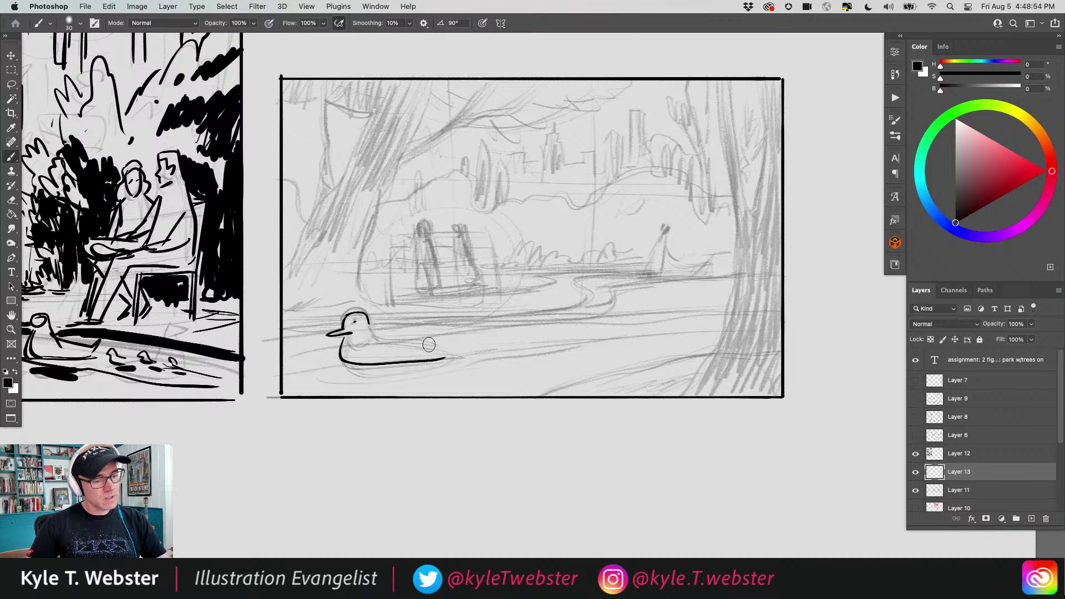
{"action": "key", "text": "super+z"}
{"action": "mouse_move", "coordinate": [344, 335]}
{"action": "left_mouse_down"}
{"action": "mouse_move", "coordinate": [338, 360]}
{"action": "mouse_move", "coordinate": [449, 350]}
{"action": "mouse_move", "coordinate": [357, 333]}
{"action": "mouse_move", "coordinate": [448, 339]}
{"action": "mouse_move", "coordinate": [421, 339]}
{"action": "mouse_move", "coordinate": [381, 367]}
{"action": "mouse_move", "coordinate": [541, 334]}
{"action": "mouse_move", "coordinate": [377, 370]}
{"action": "mouse_move", "coordinate": [422, 373]}
{"action": "mouse_move", "coordinate": [580, 350]}
{"action": "left_mouse_up"}
{"action": "mouse_move", "coordinate": [589, 337]}
{"action": "left_mouse_down"}
{"action": "mouse_move", "coordinate": [294, 317]}
{"action": "mouse_move", "coordinate": [303, 309]}
{"action": "mouse_move", "coordinate": [279, 319]}
{"action": "mouse_move", "coordinate": [484, 313]}
{"action": "mouse_move", "coordinate": [733, 282]}
{"action": "left_mouse_up"}
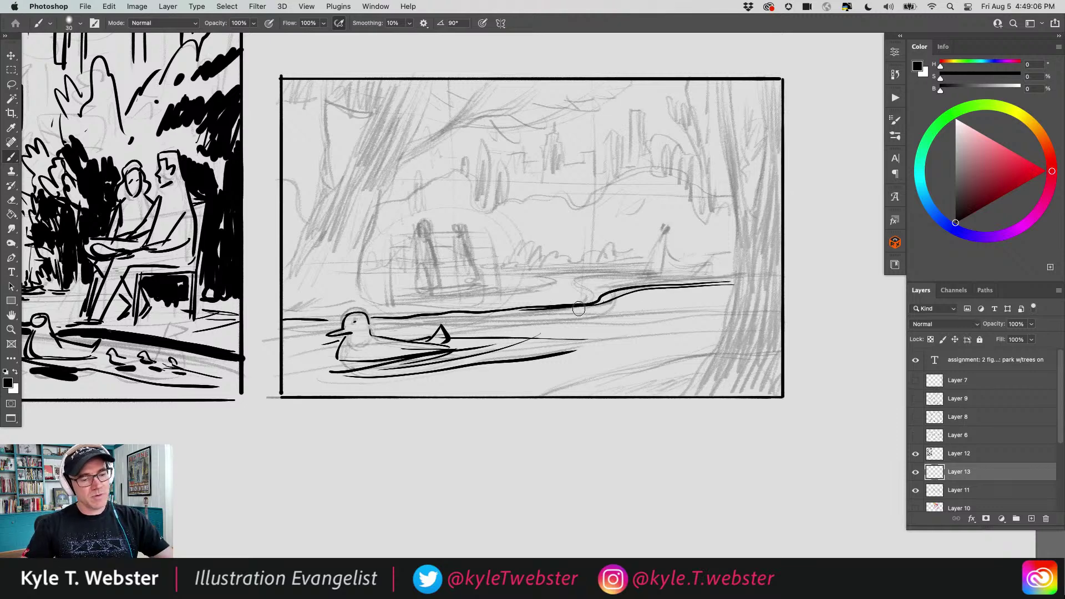
{"action": "left_click_drag", "start_coordinate": [579, 309], "coordinate": [407, 316]}
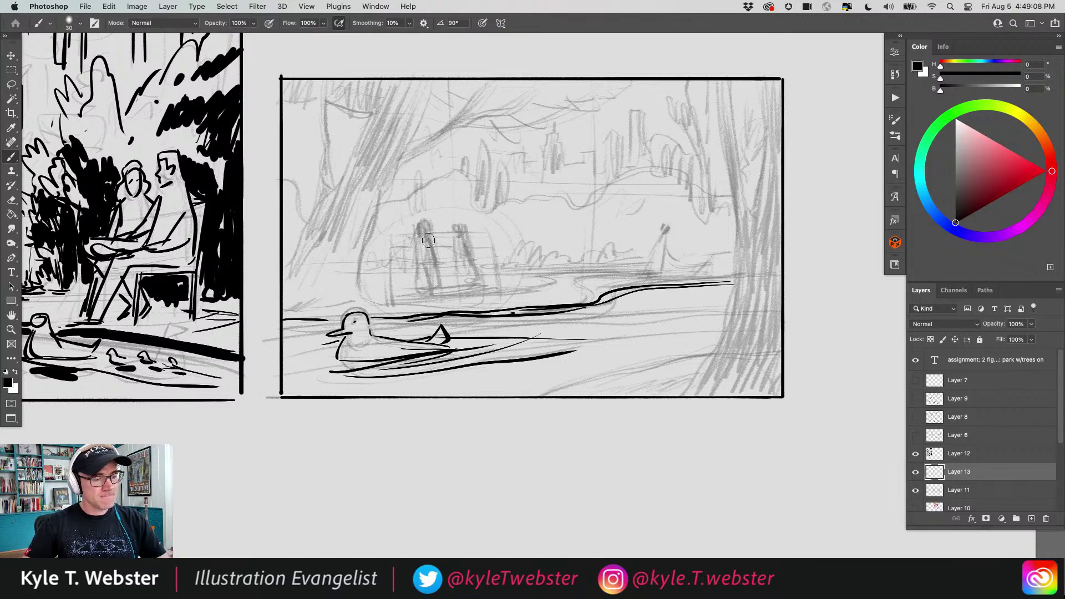
- Ink the two seated figures facing each other and the bench beneath them
{"action": "mouse_move", "coordinate": [429, 240]}
{"action": "left_mouse_down"}
{"action": "mouse_move", "coordinate": [438, 257]}
{"action": "mouse_move", "coordinate": [417, 261]}
{"action": "mouse_move", "coordinate": [441, 259]}
{"action": "mouse_move", "coordinate": [417, 264]}
{"action": "mouse_move", "coordinate": [452, 288]}
{"action": "mouse_move", "coordinate": [435, 299]}
{"action": "mouse_move", "coordinate": [454, 294]}
{"action": "left_mouse_up"}
{"action": "left_click_drag", "start_coordinate": [415, 243], "coordinate": [413, 268]}
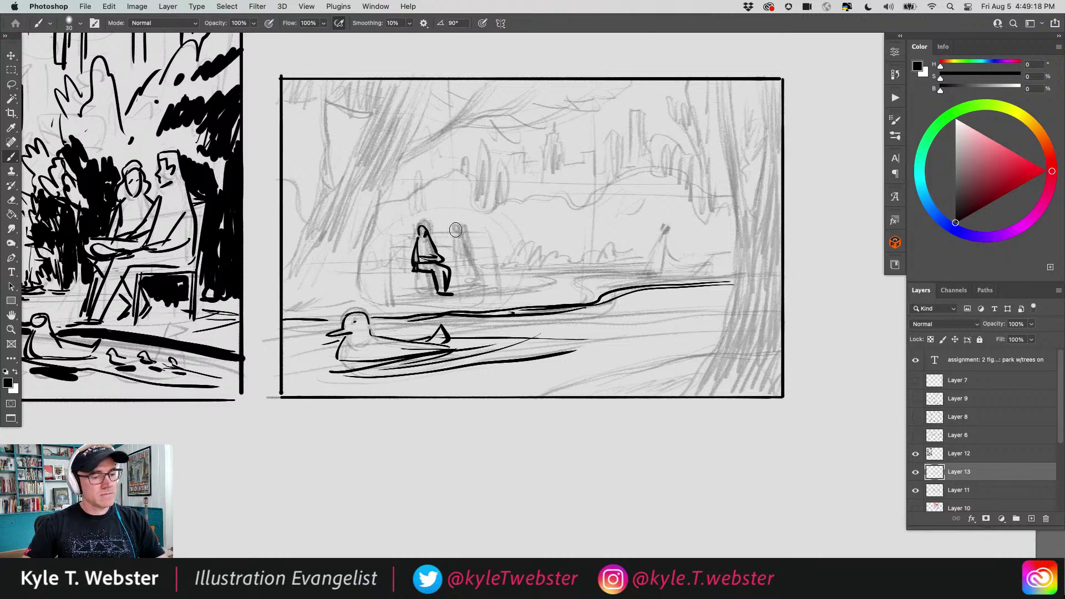
{"action": "mouse_move", "coordinate": [457, 231]}
{"action": "left_mouse_down"}
{"action": "mouse_move", "coordinate": [471, 258]}
{"action": "mouse_move", "coordinate": [449, 252]}
{"action": "mouse_move", "coordinate": [471, 262]}
{"action": "mouse_move", "coordinate": [459, 270]}
{"action": "mouse_move", "coordinate": [474, 291]}
{"action": "mouse_move", "coordinate": [426, 240]}
{"action": "mouse_move", "coordinate": [392, 250]}
{"action": "mouse_move", "coordinate": [400, 295]}
{"action": "mouse_move", "coordinate": [397, 277]}
{"action": "mouse_move", "coordinate": [436, 278]}
{"action": "mouse_move", "coordinate": [414, 271]}
{"action": "mouse_move", "coordinate": [439, 259]}
{"action": "mouse_move", "coordinate": [484, 288]}
{"action": "left_mouse_up"}
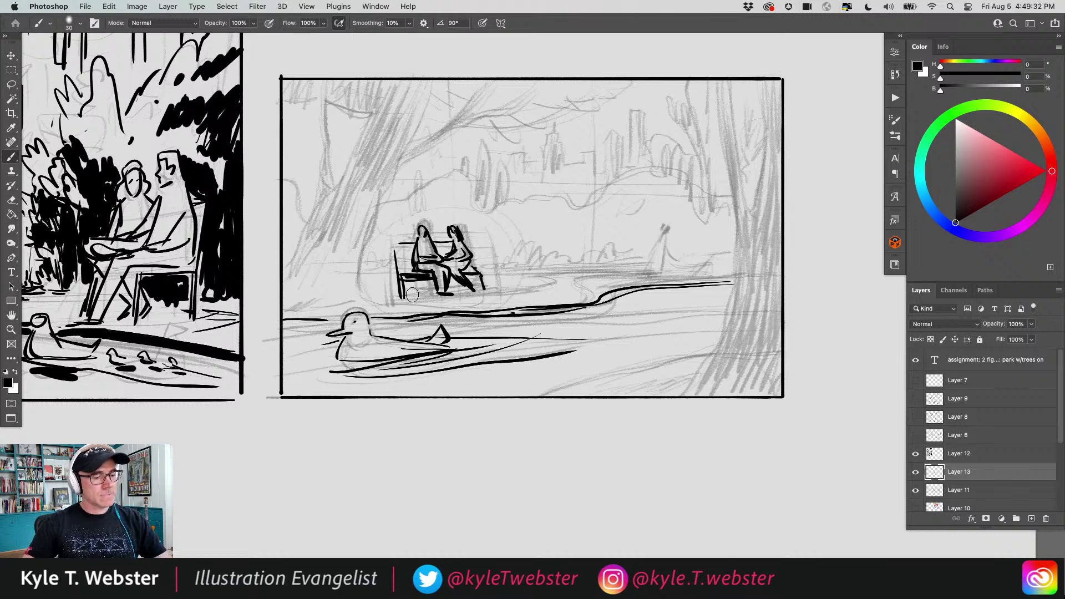
{"action": "left_click_drag", "start_coordinate": [412, 295], "coordinate": [361, 298]}
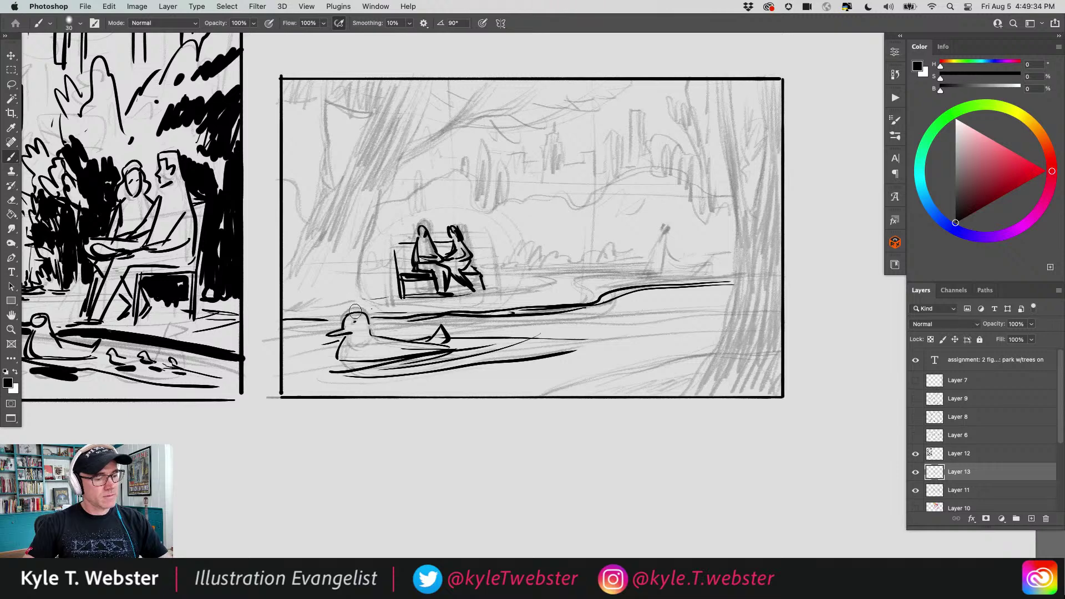
- Ink the bench-side edge of the large tree's trunk and thicken its long overhanging branch
{"action": "mouse_move", "coordinate": [364, 289]}
{"action": "left_mouse_down"}
{"action": "mouse_move", "coordinate": [383, 190]}
{"action": "mouse_move", "coordinate": [421, 102]}
{"action": "left_mouse_up"}
{"action": "left_click_drag", "start_coordinate": [396, 166], "coordinate": [556, 85]}
{"action": "left_click_drag", "start_coordinate": [506, 107], "coordinate": [476, 121]}
{"action": "mouse_move", "coordinate": [407, 160]}
{"action": "left_mouse_down"}
{"action": "mouse_move", "coordinate": [458, 120]}
{"action": "mouse_move", "coordinate": [504, 108]}
{"action": "left_mouse_up"}
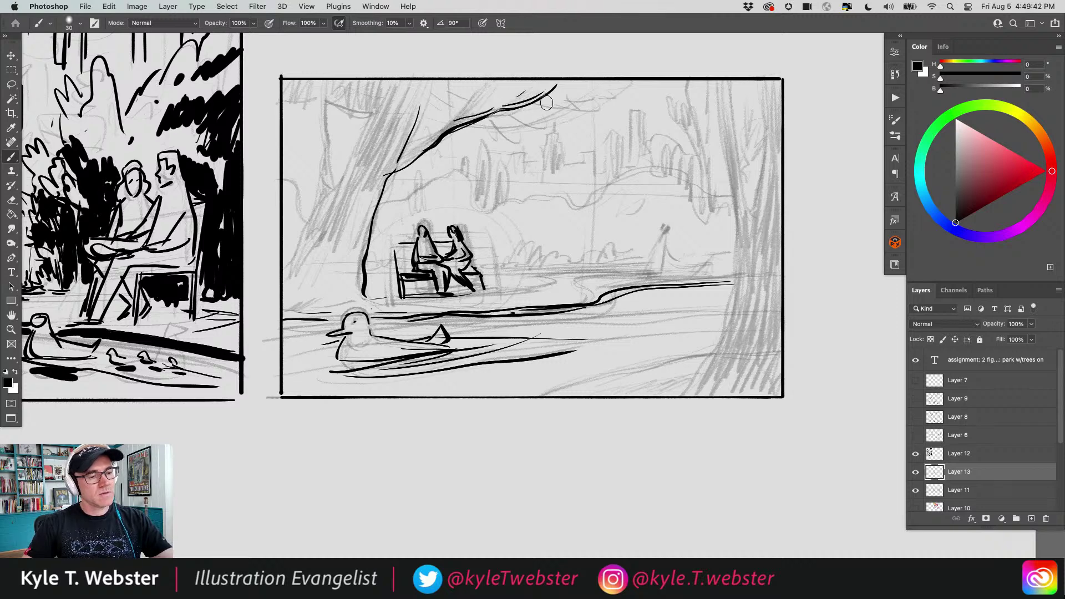
{"action": "left_click_drag", "start_coordinate": [400, 156], "coordinate": [428, 139]}
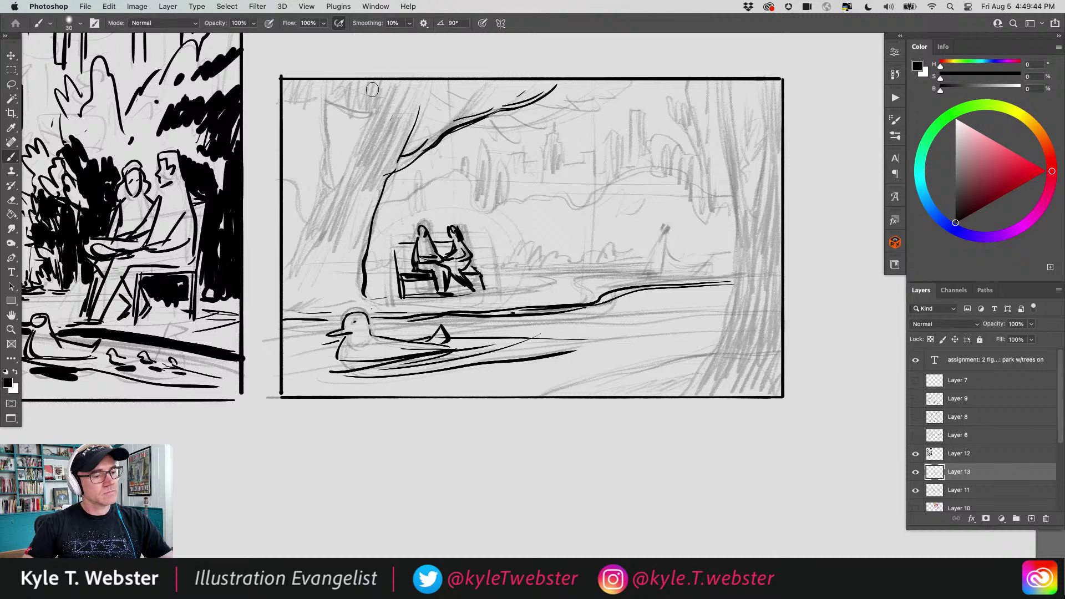
- Ink the large tree's other trunk edge and its smaller limb, and add hanging leaf clusters along the branches
{"action": "mouse_move", "coordinate": [374, 85]}
{"action": "left_mouse_down"}
{"action": "mouse_move", "coordinate": [328, 197]}
{"action": "mouse_move", "coordinate": [323, 84]}
{"action": "mouse_move", "coordinate": [325, 187]}
{"action": "mouse_move", "coordinate": [325, 167]}
{"action": "mouse_move", "coordinate": [318, 221]}
{"action": "mouse_move", "coordinate": [283, 272]}
{"action": "mouse_move", "coordinate": [288, 263]}
{"action": "mouse_move", "coordinate": [290, 296]}
{"action": "mouse_move", "coordinate": [343, 207]}
{"action": "left_mouse_up"}
{"action": "mouse_move", "coordinate": [296, 259]}
{"action": "left_mouse_down"}
{"action": "mouse_move", "coordinate": [340, 104]}
{"action": "mouse_move", "coordinate": [334, 114]}
{"action": "mouse_move", "coordinate": [311, 105]}
{"action": "mouse_move", "coordinate": [304, 121]}
{"action": "mouse_move", "coordinate": [284, 97]}
{"action": "left_mouse_up"}
{"action": "mouse_move", "coordinate": [417, 123]}
{"action": "left_mouse_down"}
{"action": "mouse_move", "coordinate": [436, 92]}
{"action": "mouse_move", "coordinate": [465, 87]}
{"action": "mouse_move", "coordinate": [526, 108]}
{"action": "mouse_move", "coordinate": [602, 89]}
{"action": "left_mouse_up"}
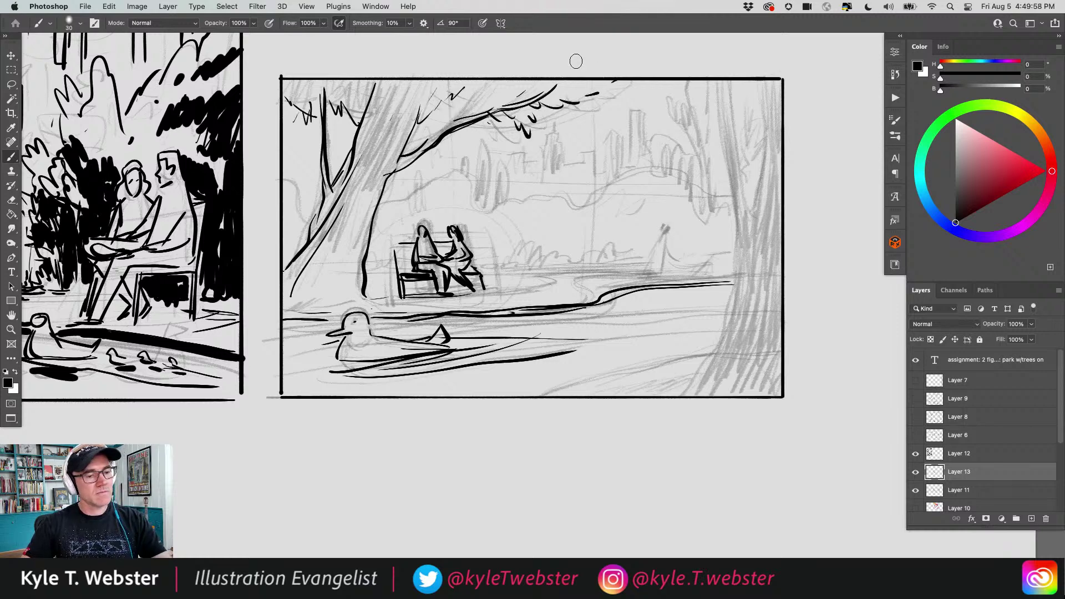
- Ink the foliage behind the large tree and the shrubs, cypress and low bushes behind the bench
{"action": "mouse_move", "coordinate": [316, 217]}
{"action": "left_mouse_down"}
{"action": "mouse_move", "coordinate": [294, 173]}
{"action": "mouse_move", "coordinate": [284, 179]}
{"action": "left_mouse_up"}
{"action": "mouse_move", "coordinate": [390, 200]}
{"action": "left_mouse_down"}
{"action": "mouse_move", "coordinate": [475, 175]}
{"action": "mouse_move", "coordinate": [496, 217]}
{"action": "mouse_move", "coordinate": [522, 222]}
{"action": "mouse_move", "coordinate": [492, 158]}
{"action": "mouse_move", "coordinate": [487, 216]}
{"action": "left_mouse_up"}
{"action": "left_click_drag", "start_coordinate": [480, 143], "coordinate": [477, 169]}
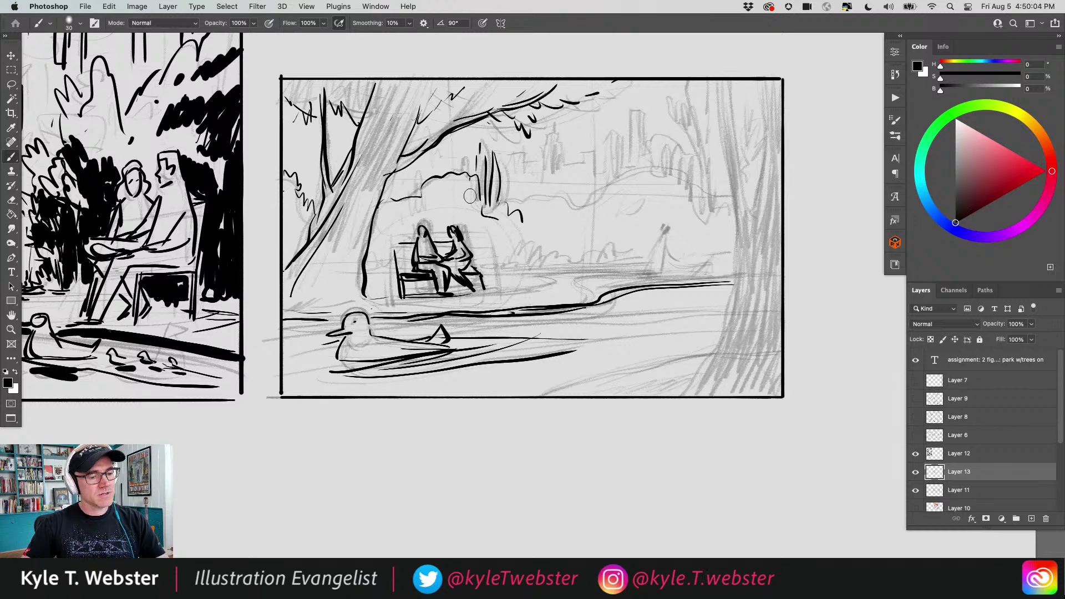
{"action": "mouse_move", "coordinate": [481, 261]}
{"action": "left_mouse_down"}
{"action": "mouse_move", "coordinate": [533, 239]}
{"action": "mouse_move", "coordinate": [550, 254]}
{"action": "mouse_move", "coordinate": [583, 255]}
{"action": "left_mouse_up"}
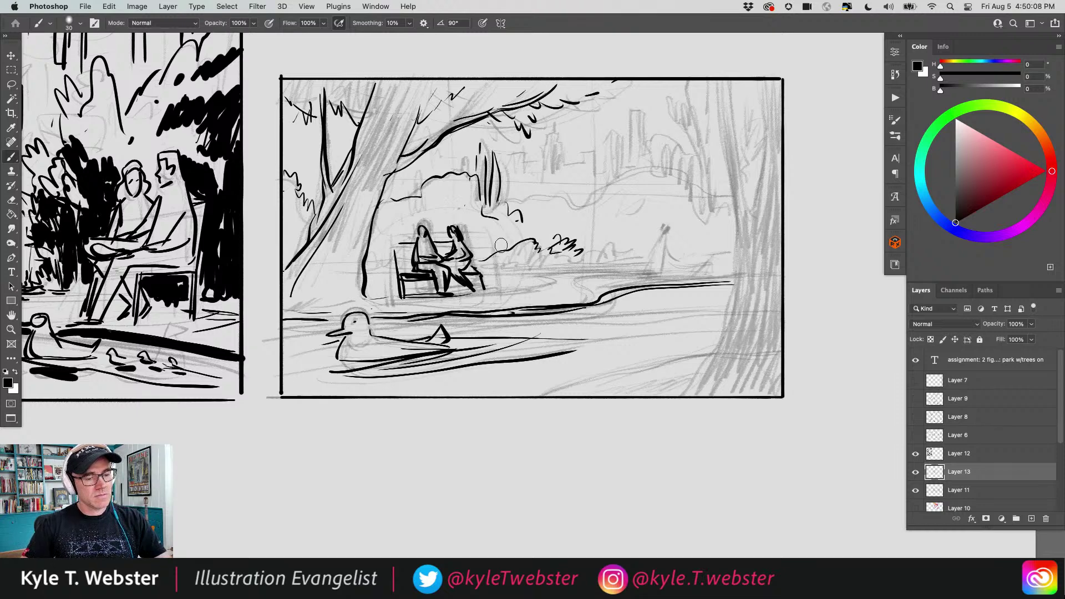
{"action": "left_click_drag", "start_coordinate": [505, 244], "coordinate": [482, 257]}
- Ink the ground and bank lines around the bench, shade beneath it, and ink the distant figure walking a dog
{"action": "mouse_move", "coordinate": [388, 259]}
{"action": "left_mouse_down"}
{"action": "mouse_move", "coordinate": [370, 265]}
{"action": "mouse_move", "coordinate": [388, 266]}
{"action": "left_mouse_up"}
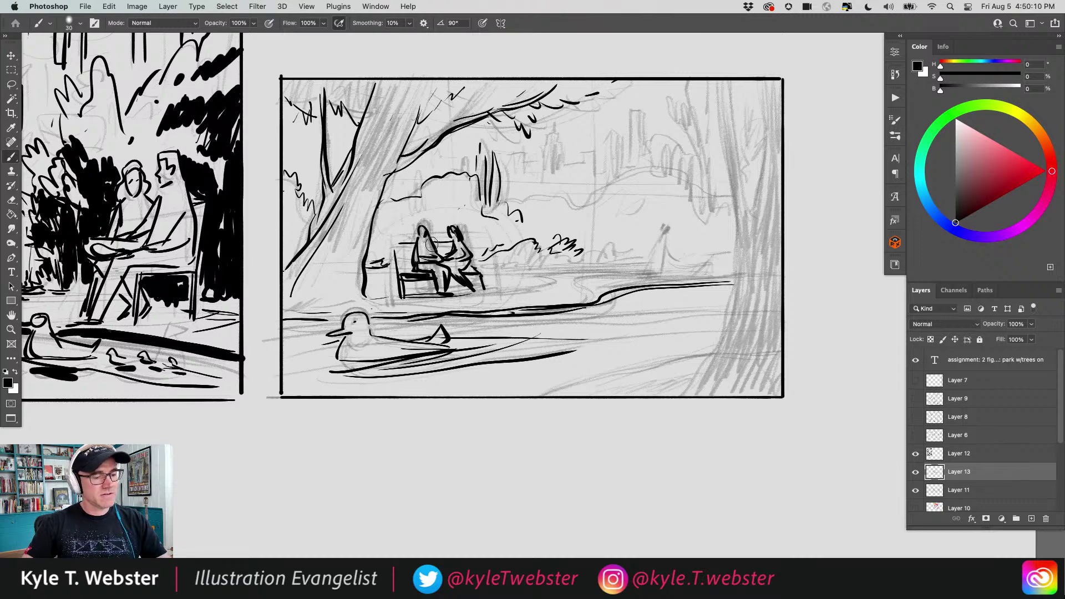
{"action": "mouse_move", "coordinate": [503, 268]}
{"action": "left_mouse_down"}
{"action": "mouse_move", "coordinate": [574, 270]}
{"action": "mouse_move", "coordinate": [482, 269]}
{"action": "mouse_move", "coordinate": [534, 269]}
{"action": "mouse_move", "coordinate": [475, 271]}
{"action": "mouse_move", "coordinate": [471, 294]}
{"action": "mouse_move", "coordinate": [407, 284]}
{"action": "mouse_move", "coordinate": [391, 273]}
{"action": "mouse_move", "coordinate": [392, 249]}
{"action": "mouse_move", "coordinate": [397, 288]}
{"action": "mouse_move", "coordinate": [467, 295]}
{"action": "mouse_move", "coordinate": [424, 297]}
{"action": "mouse_move", "coordinate": [547, 277]}
{"action": "left_mouse_up"}
{"action": "left_click_drag", "start_coordinate": [399, 286], "coordinate": [378, 294]}
{"action": "mouse_move", "coordinate": [668, 227]}
{"action": "left_mouse_down"}
{"action": "mouse_move", "coordinate": [652, 253]}
{"action": "mouse_move", "coordinate": [665, 237]}
{"action": "mouse_move", "coordinate": [650, 263]}
{"action": "mouse_move", "coordinate": [659, 257]}
{"action": "mouse_move", "coordinate": [661, 274]}
{"action": "mouse_move", "coordinate": [656, 250]}
{"action": "mouse_move", "coordinate": [644, 274]}
{"action": "mouse_move", "coordinate": [668, 224]}
{"action": "mouse_move", "coordinate": [646, 256]}
{"action": "mouse_move", "coordinate": [712, 259]}
{"action": "mouse_move", "coordinate": [713, 269]}
{"action": "mouse_move", "coordinate": [694, 270]}
{"action": "mouse_move", "coordinate": [700, 260]}
{"action": "mouse_move", "coordinate": [692, 270]}
{"action": "mouse_move", "coordinate": [707, 273]}
{"action": "mouse_move", "coordinate": [593, 277]}
{"action": "mouse_move", "coordinate": [529, 305]}
{"action": "mouse_move", "coordinate": [538, 300]}
{"action": "mouse_move", "coordinate": [386, 306]}
{"action": "mouse_move", "coordinate": [647, 268]}
{"action": "left_mouse_up"}
- Ink both edges of the foreground tree opposite the bench, including its trunk fork and drooping branch
{"action": "mouse_move", "coordinate": [717, 82]}
{"action": "left_mouse_down"}
{"action": "mouse_move", "coordinate": [741, 265]}
{"action": "mouse_move", "coordinate": [692, 396]}
{"action": "left_mouse_up"}
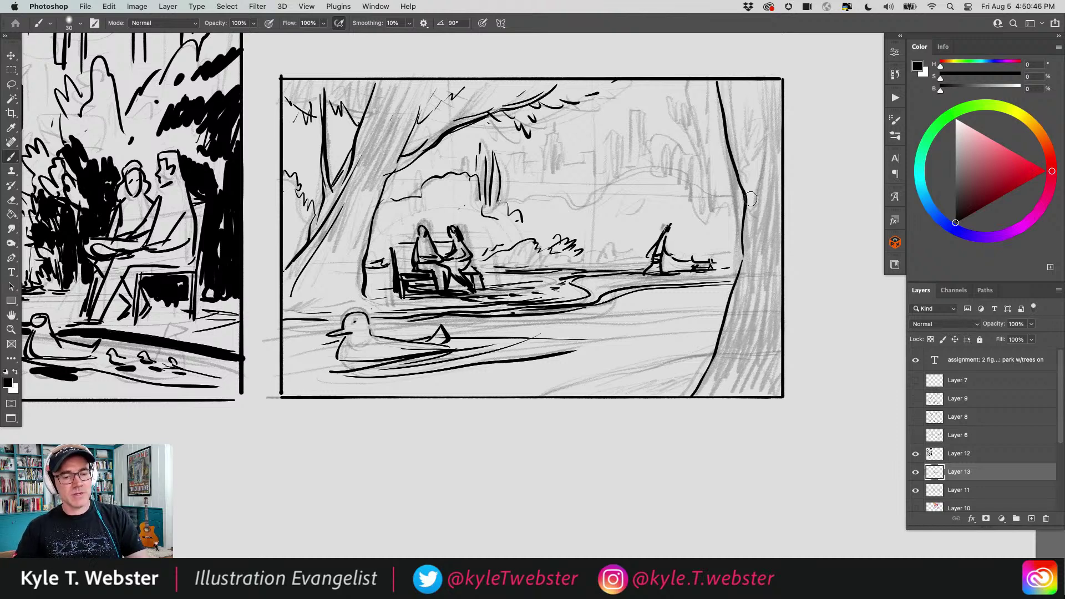
{"action": "left_click_drag", "start_coordinate": [752, 209], "coordinate": [719, 80]}
{"action": "mouse_move", "coordinate": [726, 144]}
{"action": "left_mouse_down"}
{"action": "mouse_move", "coordinate": [683, 131]}
{"action": "mouse_move", "coordinate": [645, 85]}
{"action": "left_mouse_up"}
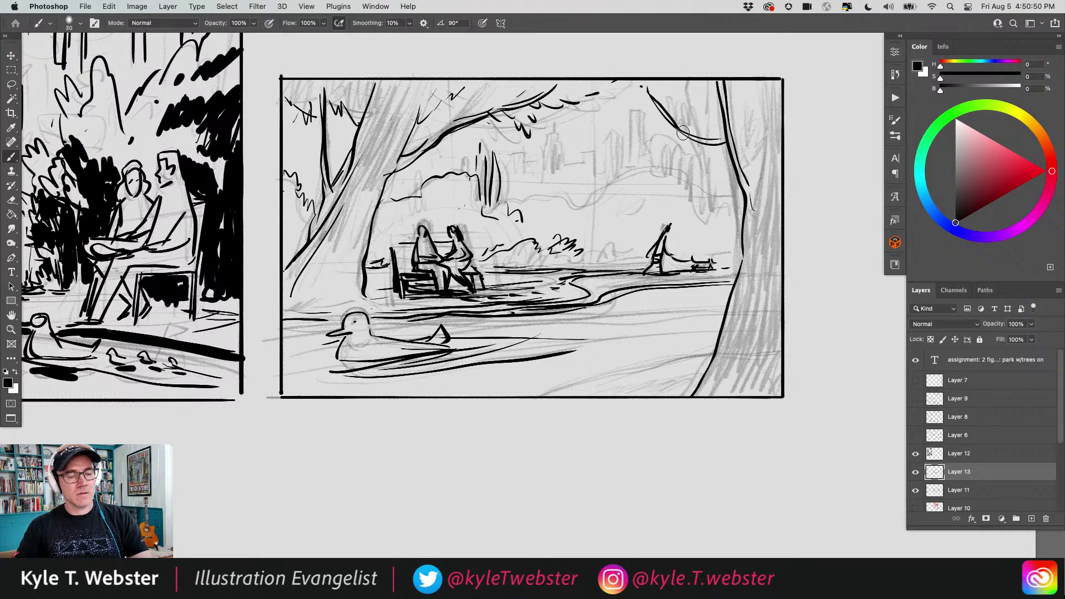
{"action": "left_click_drag", "start_coordinate": [688, 136], "coordinate": [618, 107]}
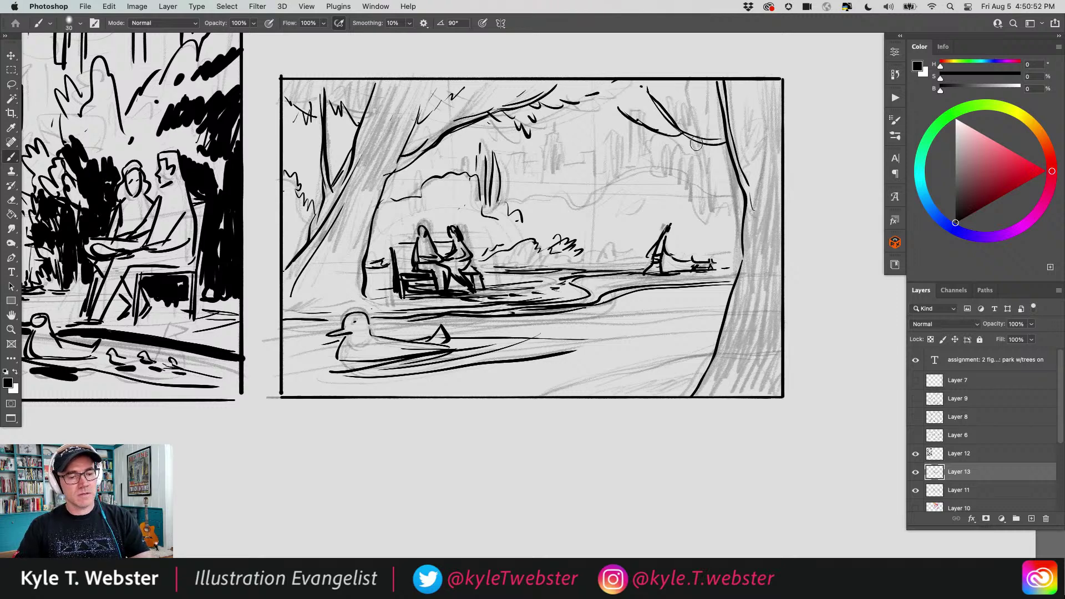
{"action": "left_click_drag", "start_coordinate": [697, 144], "coordinate": [722, 137]}
{"action": "left_click_drag", "start_coordinate": [759, 191], "coordinate": [765, 86]}
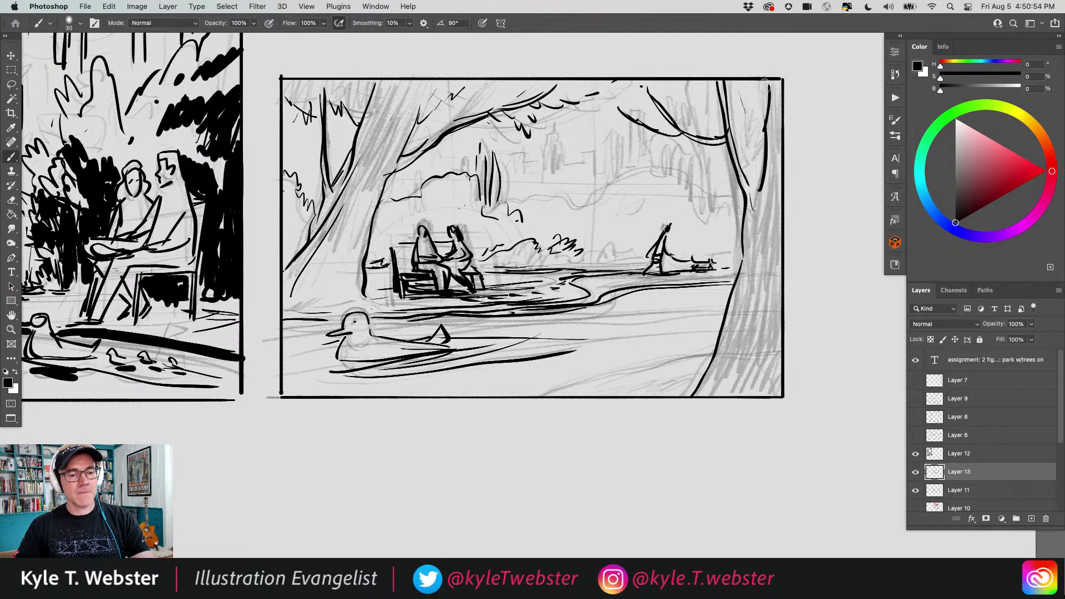
- Ink the distant treeline across the scene and the city skyline's towers and stepped rooftops above it
{"action": "scroll", "coordinate": [500, 222], "scroll_direction": "right", "scroll_amount": 3}
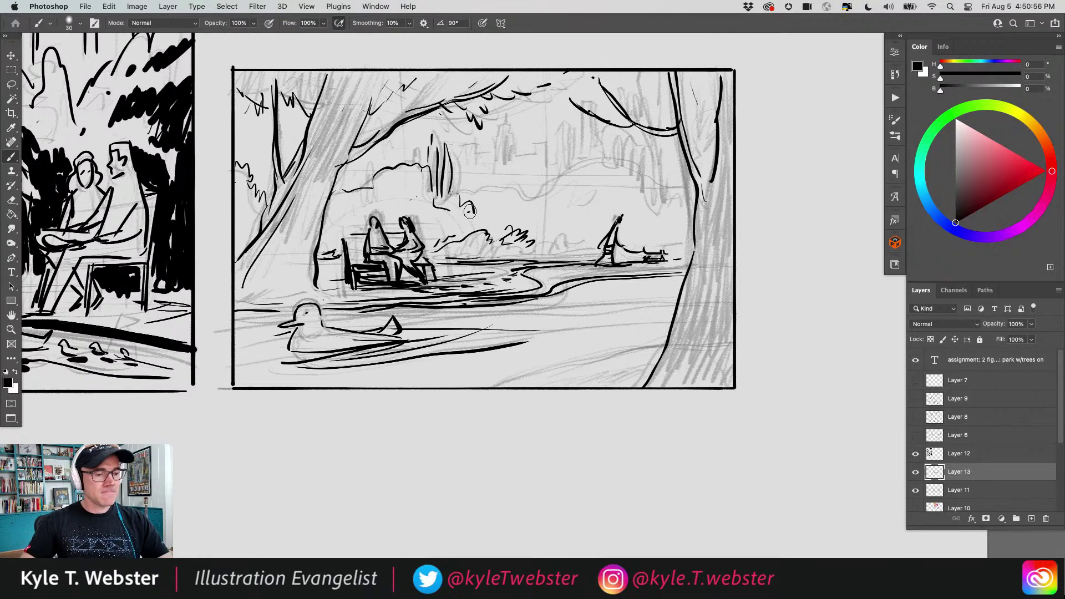
{"action": "mouse_move", "coordinate": [466, 210]}
{"action": "left_mouse_down"}
{"action": "mouse_move", "coordinate": [518, 218]}
{"action": "mouse_move", "coordinate": [604, 183]}
{"action": "mouse_move", "coordinate": [683, 217]}
{"action": "left_mouse_up"}
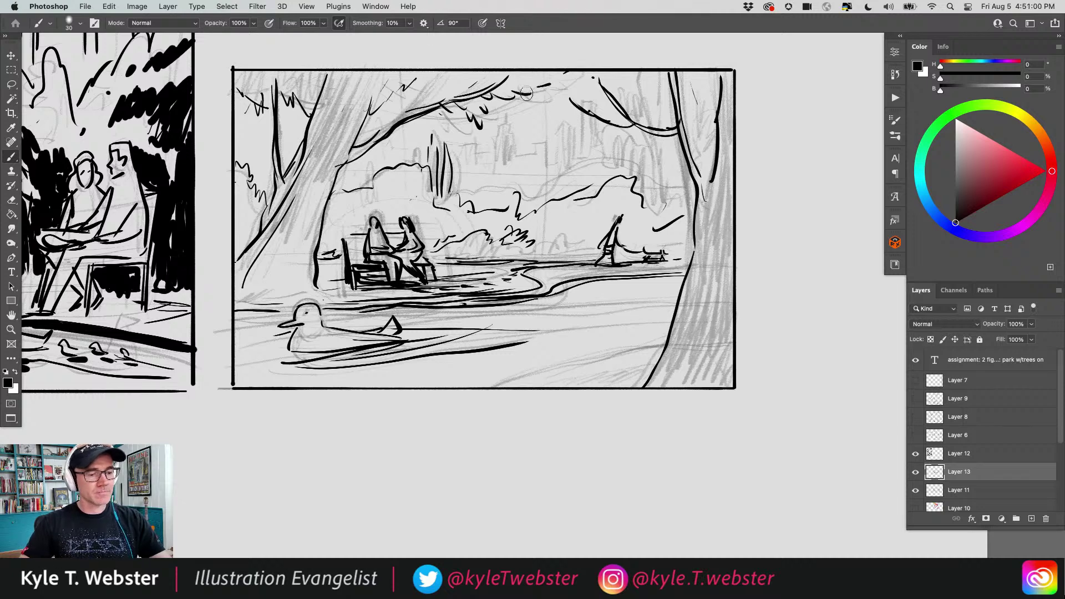
{"action": "left_click_drag", "start_coordinate": [573, 169], "coordinate": [566, 126]}
{"action": "mouse_move", "coordinate": [563, 169]}
{"action": "left_mouse_down"}
{"action": "mouse_move", "coordinate": [560, 119]}
{"action": "mouse_move", "coordinate": [554, 169]}
{"action": "left_mouse_up"}
{"action": "mouse_move", "coordinate": [568, 126]}
{"action": "left_mouse_down"}
{"action": "mouse_move", "coordinate": [570, 169]}
{"action": "mouse_move", "coordinate": [561, 155]}
{"action": "left_mouse_up"}
{"action": "mouse_move", "coordinate": [535, 140]}
{"action": "left_mouse_down"}
{"action": "mouse_move", "coordinate": [534, 175]}
{"action": "mouse_move", "coordinate": [509, 132]}
{"action": "left_mouse_up"}
{"action": "mouse_move", "coordinate": [511, 138]}
{"action": "left_mouse_down"}
{"action": "mouse_move", "coordinate": [539, 138]}
{"action": "mouse_move", "coordinate": [505, 128]}
{"action": "mouse_move", "coordinate": [491, 170]}
{"action": "mouse_move", "coordinate": [481, 158]}
{"action": "mouse_move", "coordinate": [487, 167]}
{"action": "mouse_move", "coordinate": [452, 166]}
{"action": "left_mouse_up"}
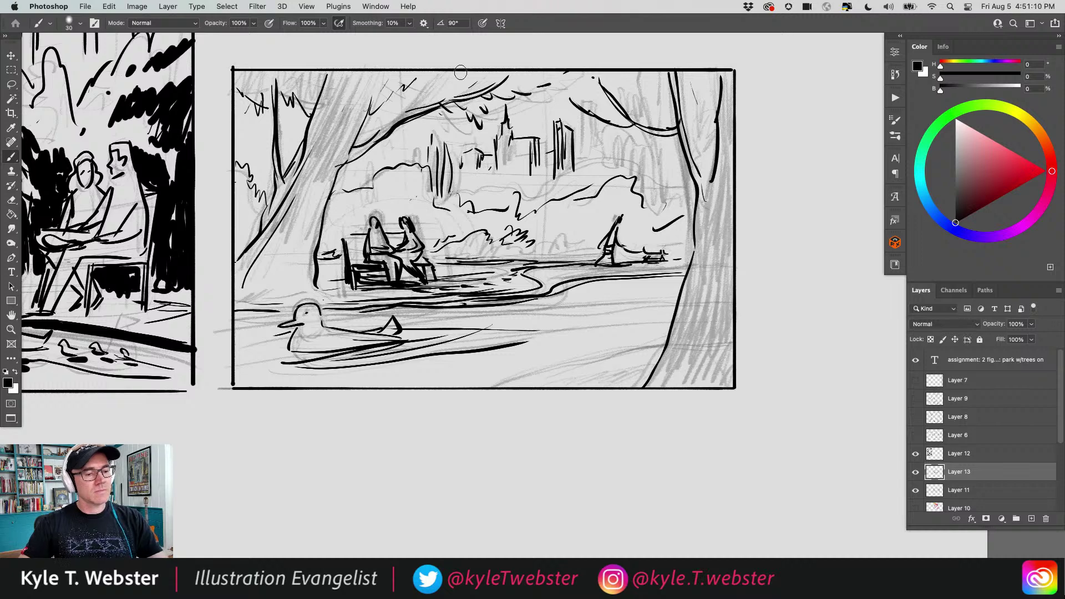
- Ink the vertical tree strokes beside the skyline and the leaves and foliage around the foreground tree's drooping branch
{"action": "left_click_drag", "start_coordinate": [589, 149], "coordinate": [589, 165]}
{"action": "left_click_drag", "start_coordinate": [590, 125], "coordinate": [589, 162]}
{"action": "mouse_move", "coordinate": [591, 86]}
{"action": "left_mouse_down"}
{"action": "mouse_move", "coordinate": [606, 165]}
{"action": "mouse_move", "coordinate": [645, 161]}
{"action": "mouse_move", "coordinate": [648, 183]}
{"action": "left_mouse_up"}
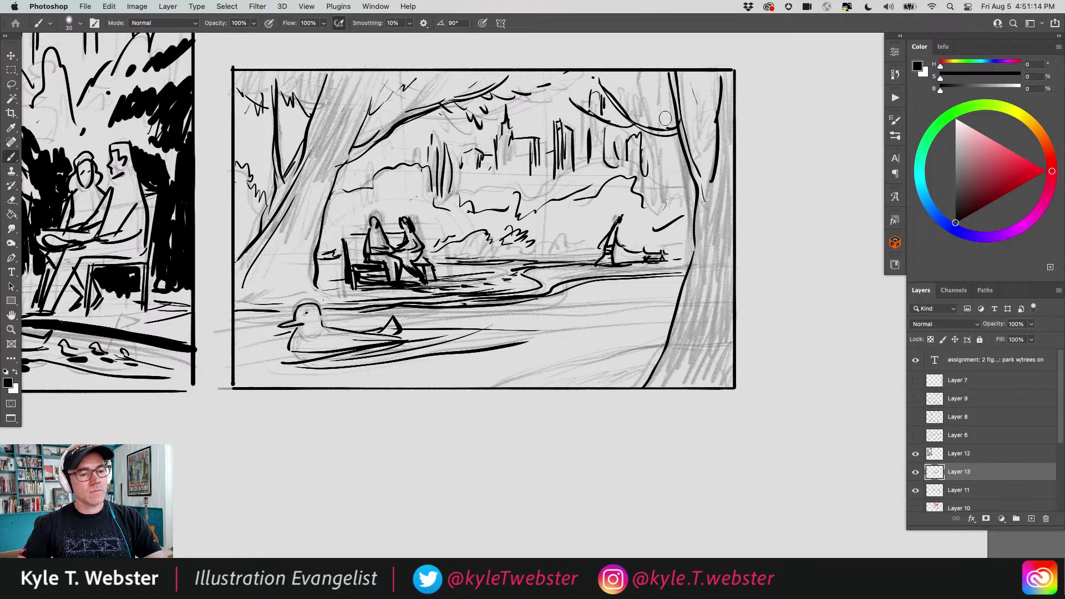
{"action": "left_click_drag", "start_coordinate": [662, 131], "coordinate": [661, 203]}
{"action": "left_click_drag", "start_coordinate": [663, 134], "coordinate": [648, 91]}
{"action": "mouse_move", "coordinate": [665, 69]}
{"action": "left_mouse_down"}
{"action": "mouse_move", "coordinate": [658, 105]}
{"action": "mouse_move", "coordinate": [650, 84]}
{"action": "left_mouse_up"}
{"action": "left_click_drag", "start_coordinate": [661, 68], "coordinate": [650, 114]}
{"action": "mouse_move", "coordinate": [664, 151]}
{"action": "left_mouse_down"}
{"action": "mouse_move", "coordinate": [666, 186]}
{"action": "mouse_move", "coordinate": [685, 192]}
{"action": "left_mouse_up"}
{"action": "left_click_drag", "start_coordinate": [681, 194], "coordinate": [665, 208]}
- Ink the trees beneath the large overhanging branch and the grassy near bank beside the foreground tree
{"action": "mouse_move", "coordinate": [391, 168]}
{"action": "left_mouse_down"}
{"action": "mouse_move", "coordinate": [400, 136]}
{"action": "mouse_move", "coordinate": [388, 100]}
{"action": "mouse_move", "coordinate": [425, 74]}
{"action": "left_mouse_up"}
{"action": "mouse_move", "coordinate": [399, 122]}
{"action": "left_mouse_down"}
{"action": "mouse_move", "coordinate": [388, 163]}
{"action": "mouse_move", "coordinate": [396, 158]}
{"action": "mouse_move", "coordinate": [347, 186]}
{"action": "left_mouse_up"}
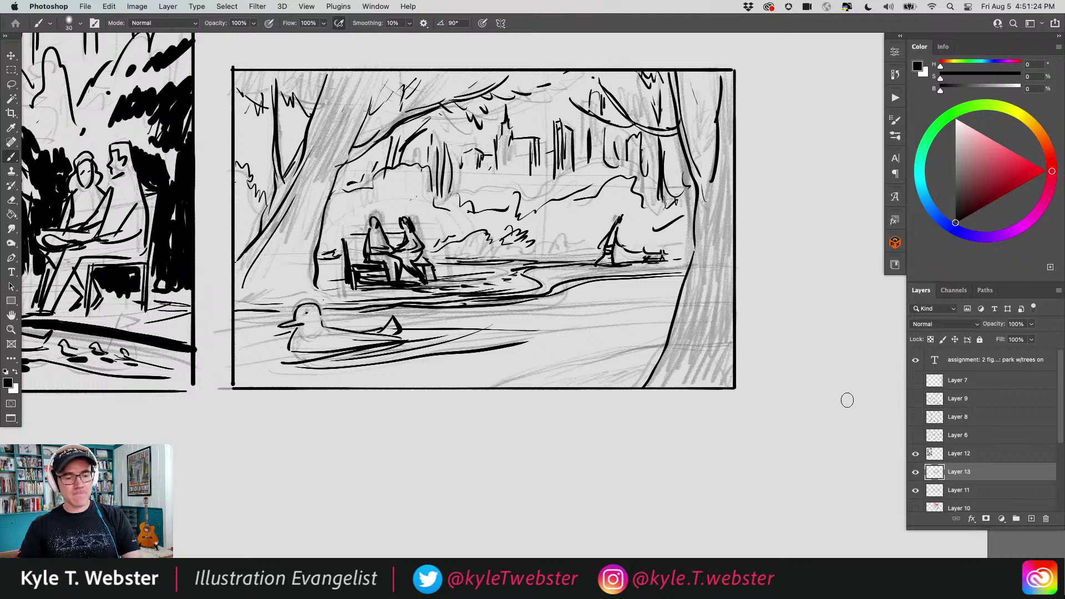
{"action": "mouse_move", "coordinate": [667, 335]}
{"action": "left_mouse_down"}
{"action": "mouse_move", "coordinate": [594, 358]}
{"action": "mouse_move", "coordinate": [574, 336]}
{"action": "mouse_move", "coordinate": [543, 371]}
{"action": "mouse_move", "coordinate": [491, 383]}
{"action": "mouse_move", "coordinate": [646, 345]}
{"action": "mouse_move", "coordinate": [660, 361]}
{"action": "mouse_move", "coordinate": [673, 331]}
{"action": "left_mouse_up"}
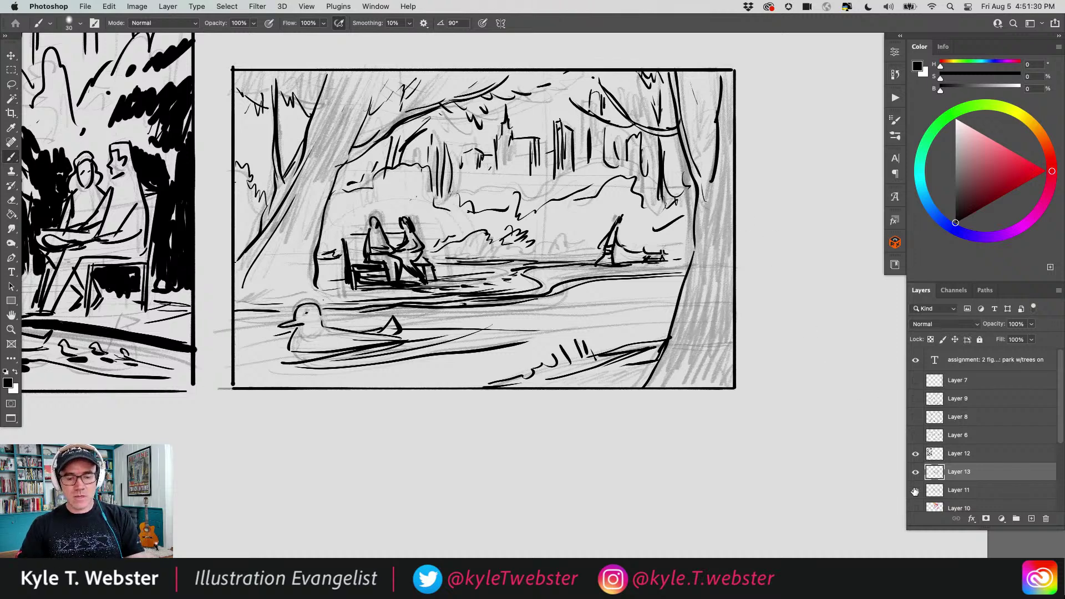
- Hide the pencil sketch on Layer 11, hide inked Layers 13 and 12, and add a new layer above Layer 12
{"action": "left_click", "coordinate": [915, 491]}
{"action": "scroll", "coordinate": [388, 399], "scroll_direction": "down", "scroll_amount": 5}
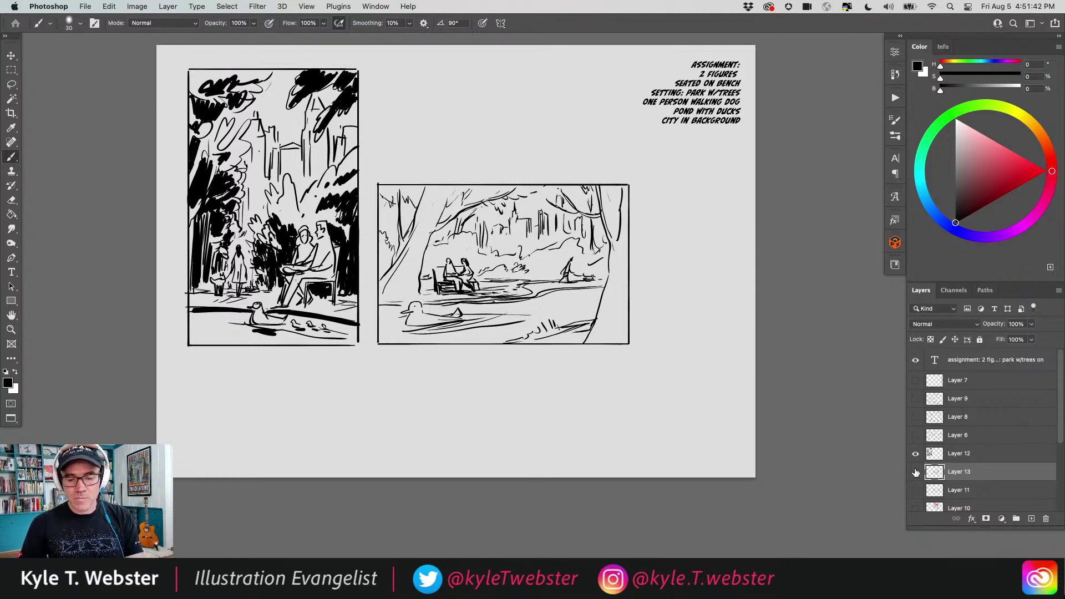
{"action": "left_click_drag", "start_coordinate": [916, 472], "coordinate": [916, 454]}
{"action": "left_click", "coordinate": [936, 447]}
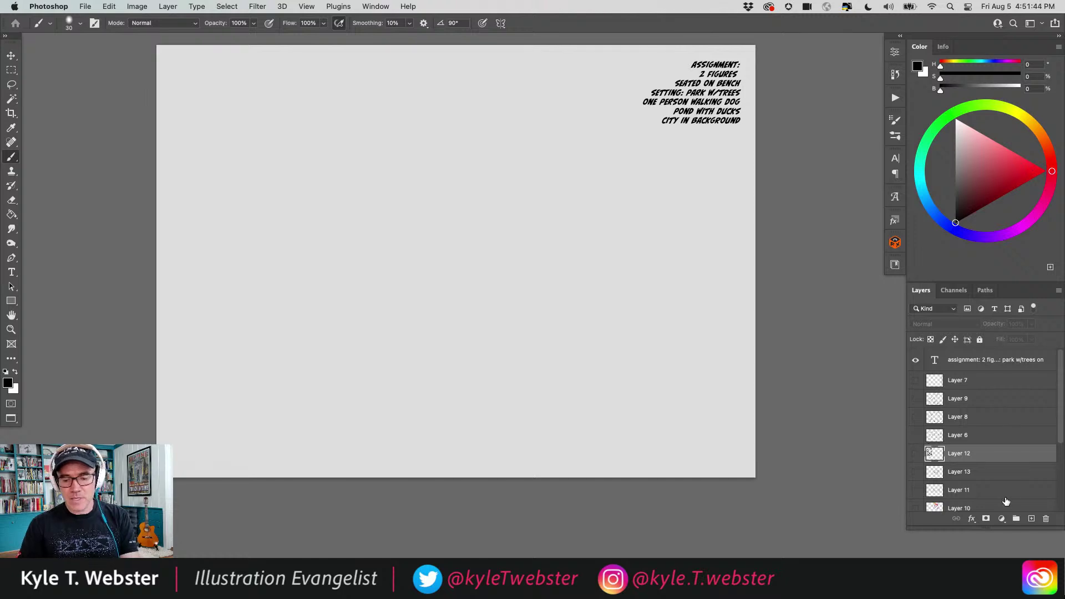
{"action": "left_click", "coordinate": [1031, 518]}
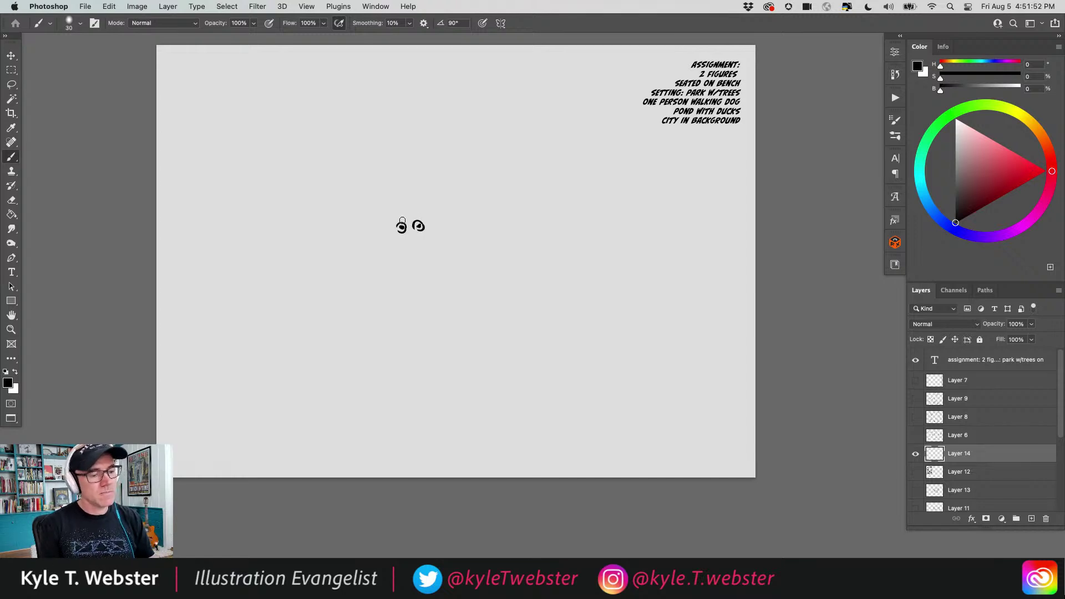
- Clear the small pair of doodled eyes from Layer 14
{"action": "scroll", "coordinate": [362, 321], "scroll_direction": "up", "scroll_amount": 3}
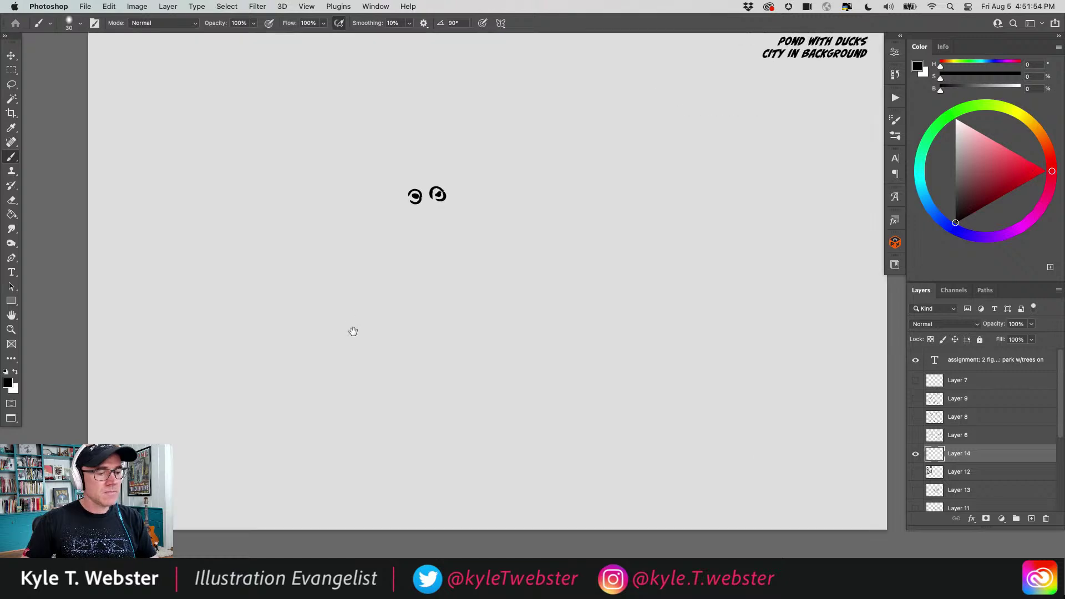
{"action": "scroll", "coordinate": [353, 331], "scroll_direction": "up", "scroll_amount": 2}
{"action": "key", "text": "BackSpace"}
{"action": "key", "text": "super+d"}
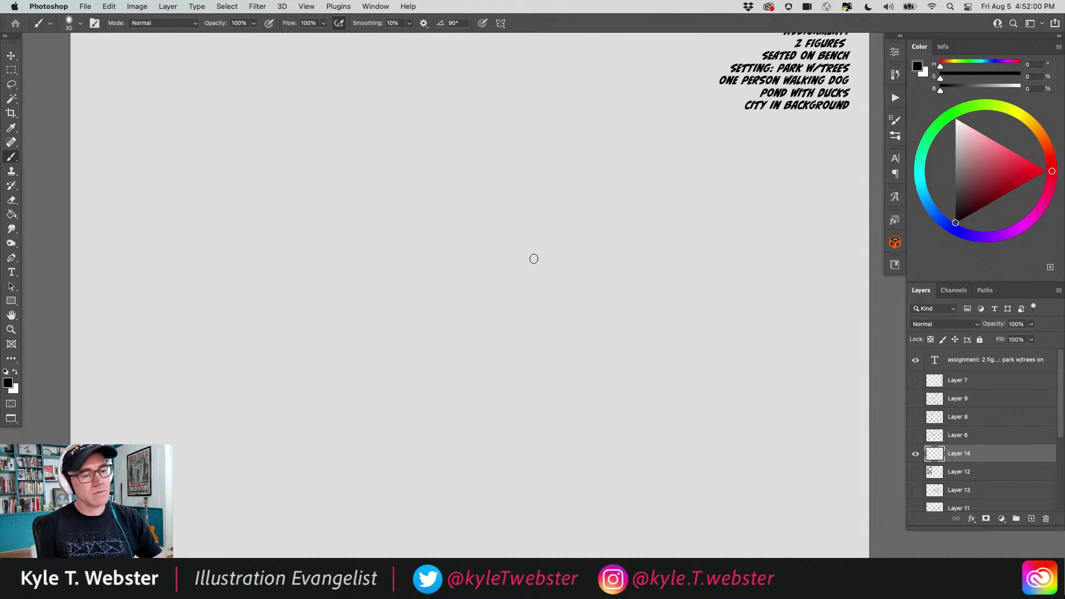
- Sketch a large rounded, pear-shaped body with a tiny oval head and a long pointed nose on Layer 14
{"action": "mouse_move", "coordinate": [534, 259]}
{"action": "left_mouse_down"}
{"action": "mouse_move", "coordinate": [480, 192]}
{"action": "mouse_move", "coordinate": [442, 255]}
{"action": "left_mouse_up"}
{"action": "mouse_move", "coordinate": [528, 282]}
{"action": "left_mouse_down"}
{"action": "mouse_move", "coordinate": [493, 289]}
{"action": "mouse_move", "coordinate": [455, 275]}
{"action": "left_mouse_up"}
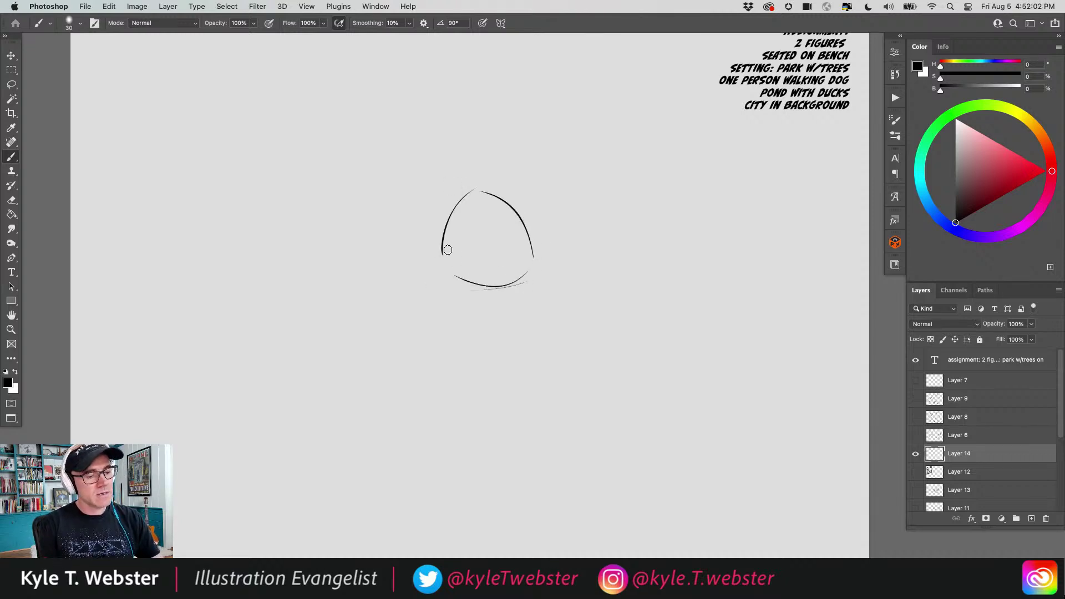
{"action": "left_click", "coordinate": [396, 300], "text": "alt+super"}
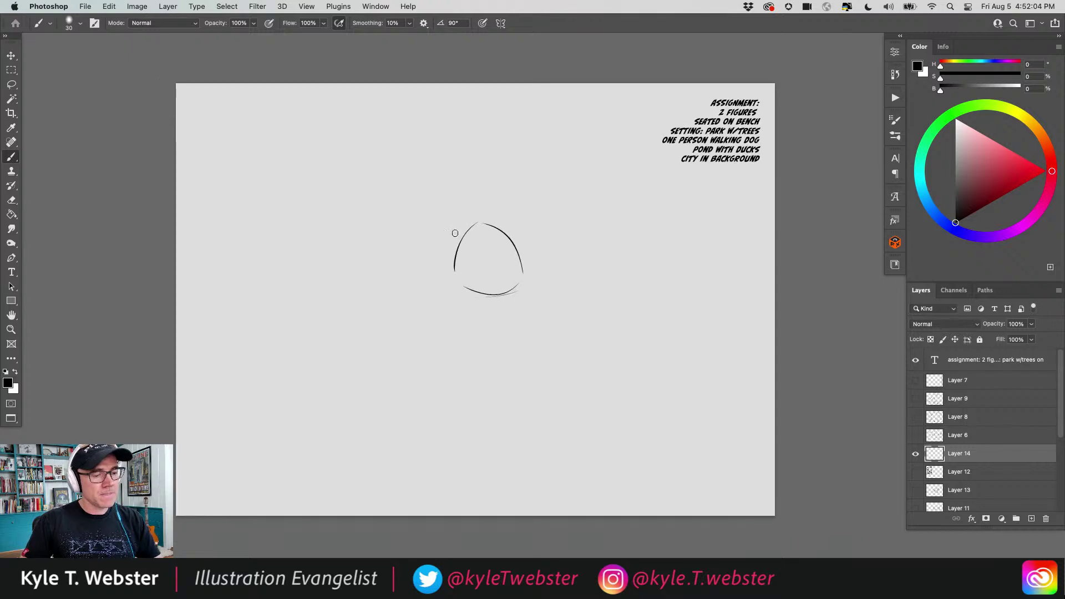
{"action": "mouse_move", "coordinate": [472, 224]}
{"action": "left_mouse_down"}
{"action": "mouse_move", "coordinate": [444, 314]}
{"action": "mouse_move", "coordinate": [534, 297]}
{"action": "mouse_move", "coordinate": [438, 315]}
{"action": "mouse_move", "coordinate": [447, 316]}
{"action": "left_mouse_up"}
{"action": "left_click_drag", "start_coordinate": [521, 250], "coordinate": [543, 317]}
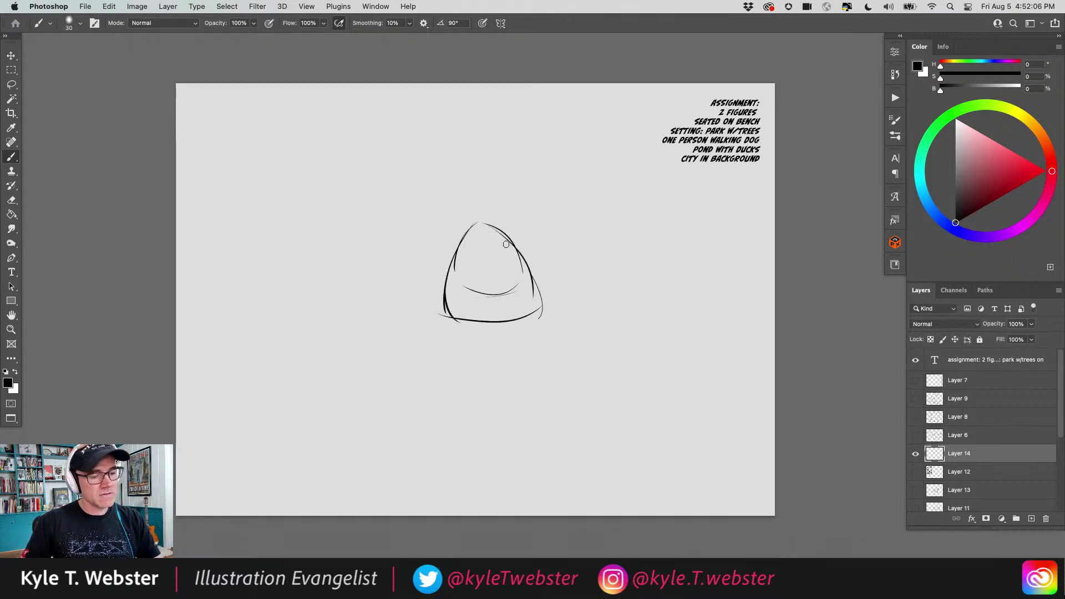
{"action": "left_click_drag", "start_coordinate": [499, 236], "coordinate": [527, 271]}
{"action": "left_click_drag", "start_coordinate": [477, 223], "coordinate": [446, 311]}
{"action": "mouse_move", "coordinate": [516, 243]}
{"action": "left_mouse_down"}
{"action": "mouse_move", "coordinate": [532, 308]}
{"action": "mouse_move", "coordinate": [450, 327]}
{"action": "mouse_move", "coordinate": [466, 319]}
{"action": "left_mouse_up"}
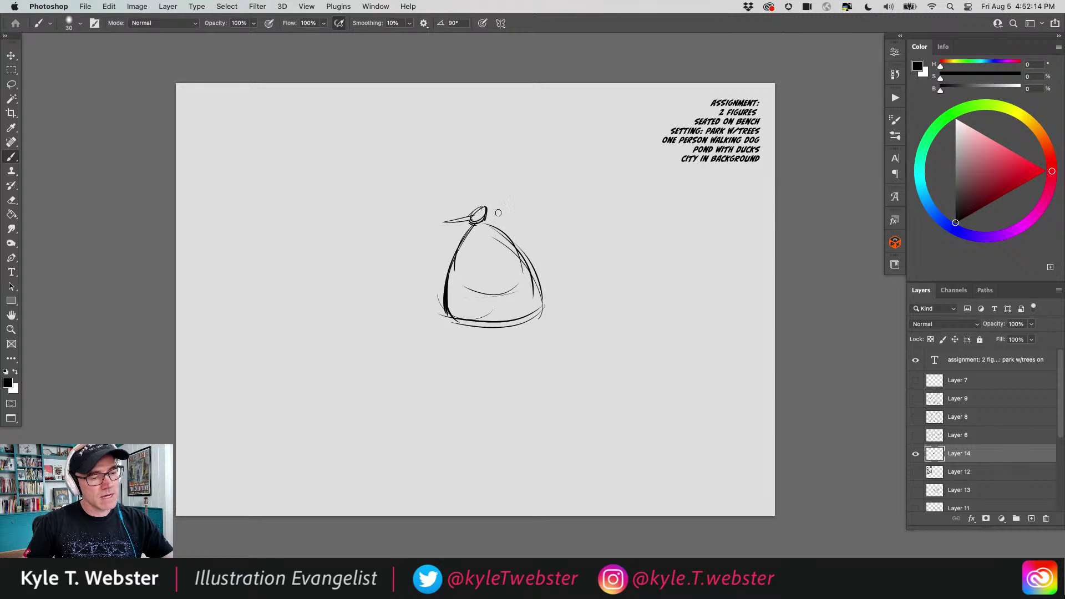
- Sketch the character's wide slanted hat brim and long trailing hat point, and add two thin legs beneath the body
{"action": "left_click_drag", "start_coordinate": [511, 216], "coordinate": [445, 203]}
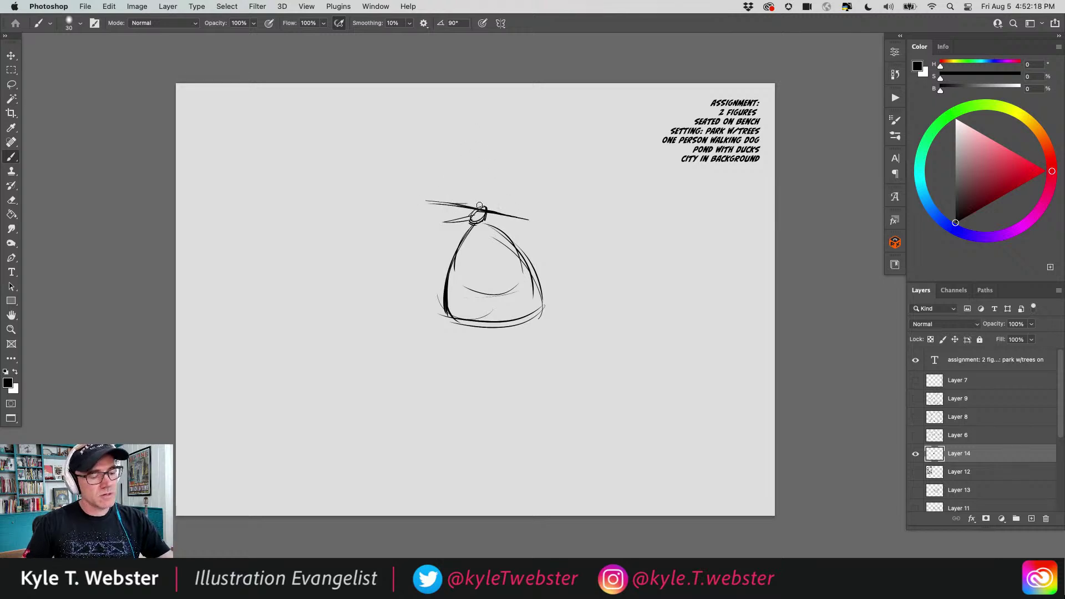
{"action": "left_click_drag", "start_coordinate": [473, 208], "coordinate": [556, 192]}
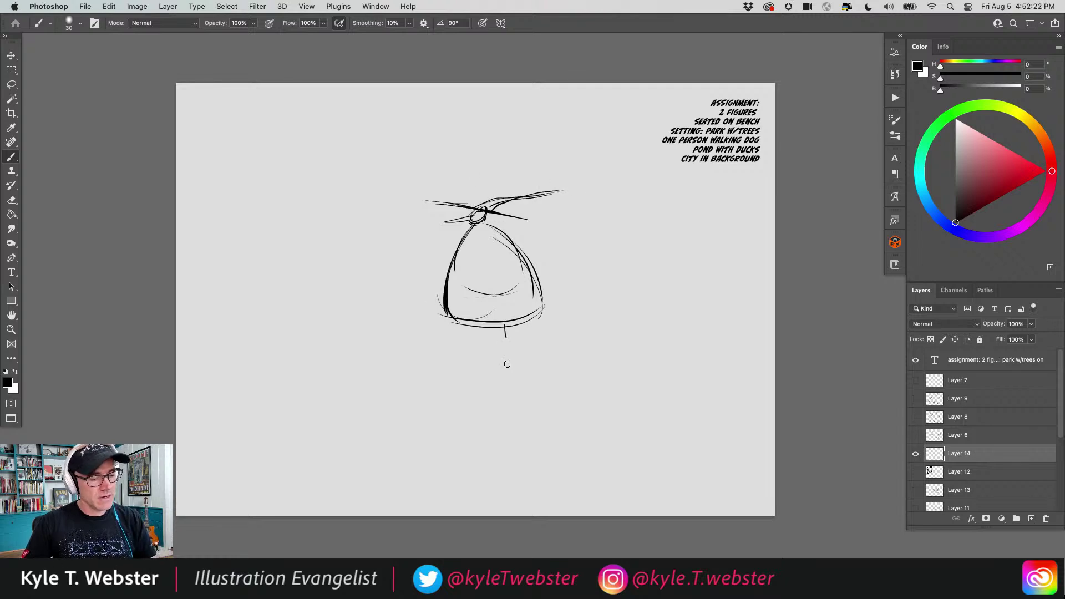
{"action": "left_click_drag", "start_coordinate": [507, 364], "coordinate": [507, 369]}
{"action": "left_click_drag", "start_coordinate": [504, 323], "coordinate": [507, 369]}
{"action": "left_click_drag", "start_coordinate": [474, 323], "coordinate": [469, 367]}
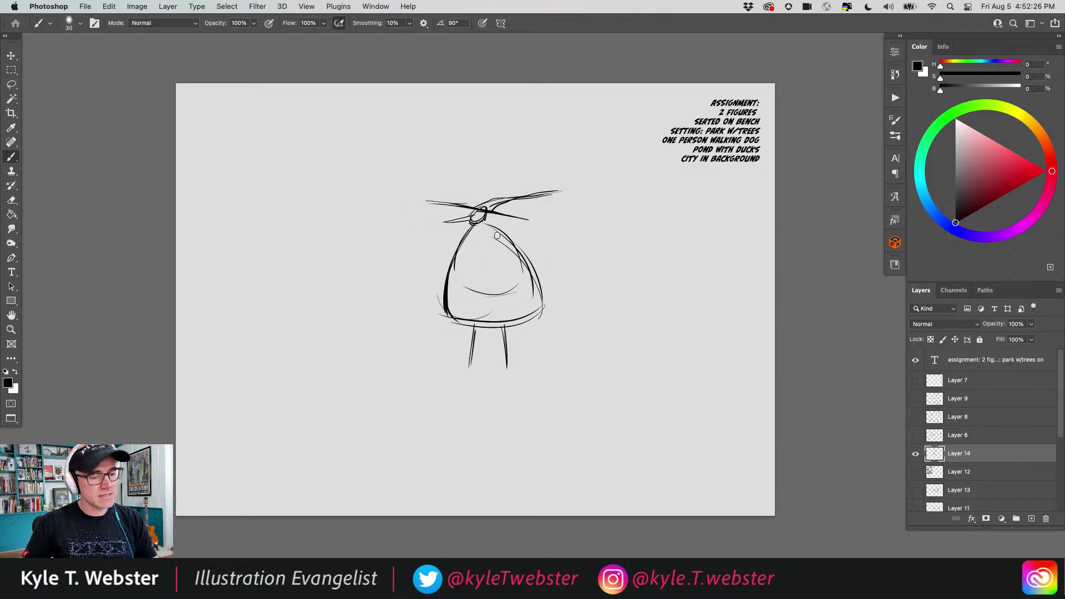
- Sketch one arm hanging across the body and the other stretched outward with a small object in its hand
{"action": "left_click_drag", "start_coordinate": [498, 234], "coordinate": [518, 293]}
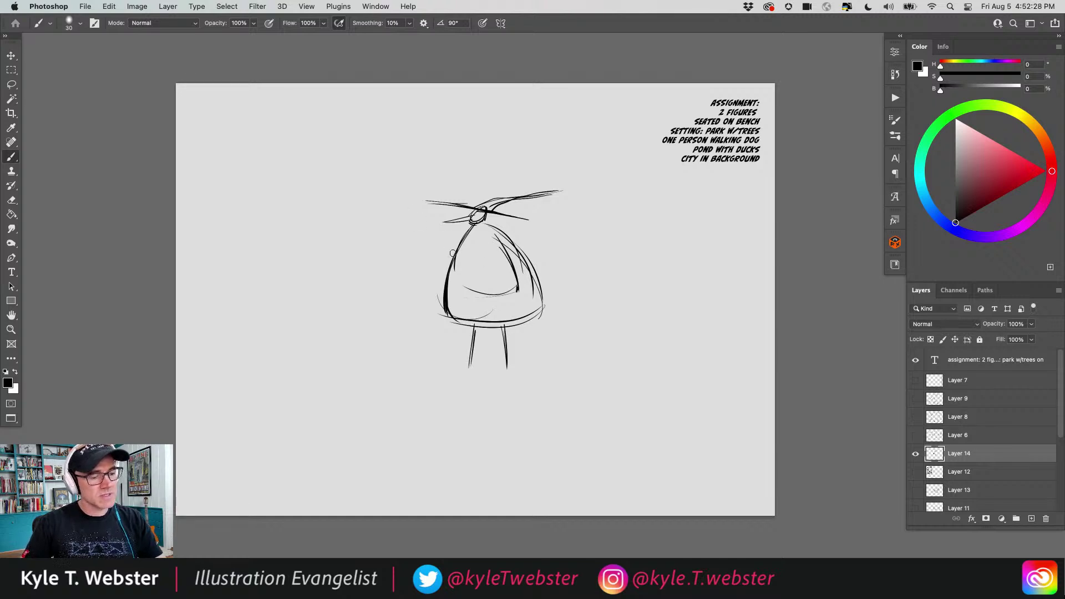
{"action": "left_click_drag", "start_coordinate": [459, 237], "coordinate": [389, 256]}
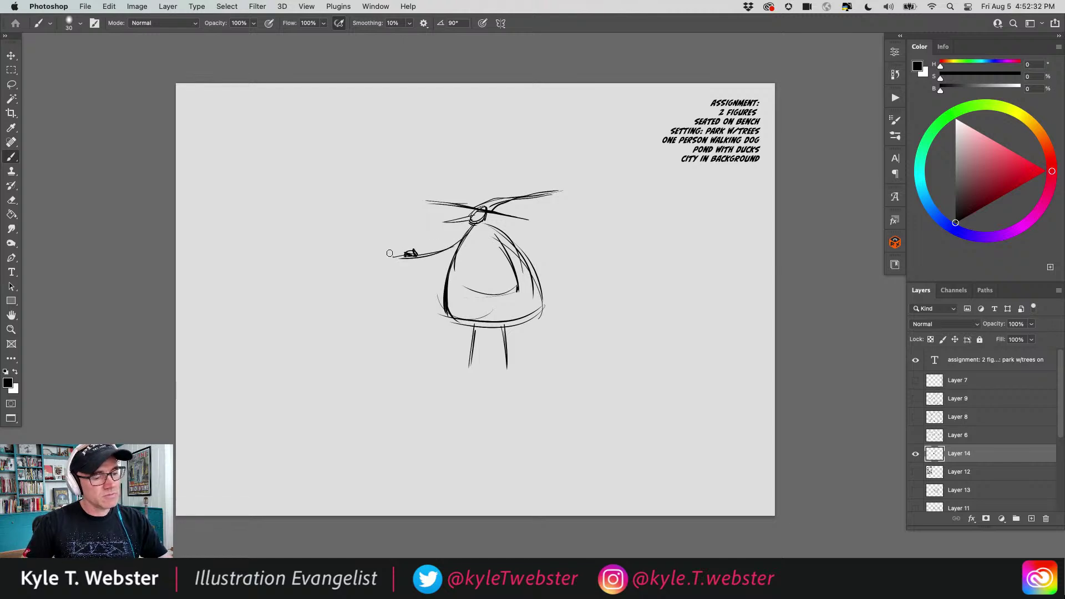
{"action": "left_click_drag", "start_coordinate": [506, 253], "coordinate": [516, 303]}
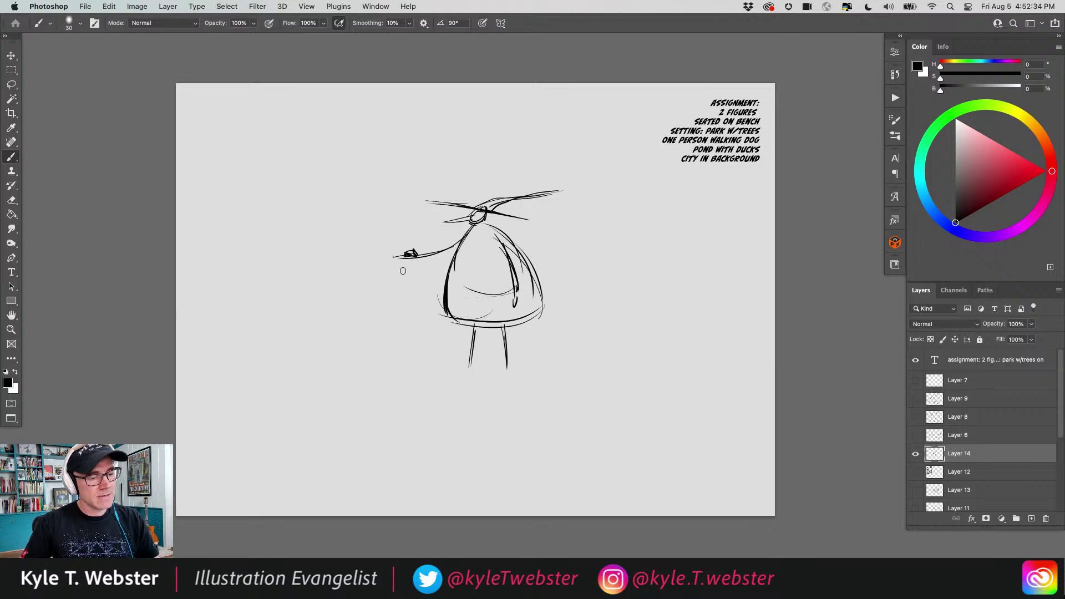
- Sketch a broom slanting across the body with bristles at its upper end, and add the character's pointed feet
{"action": "left_click_drag", "start_coordinate": [563, 276], "coordinate": [459, 331]}
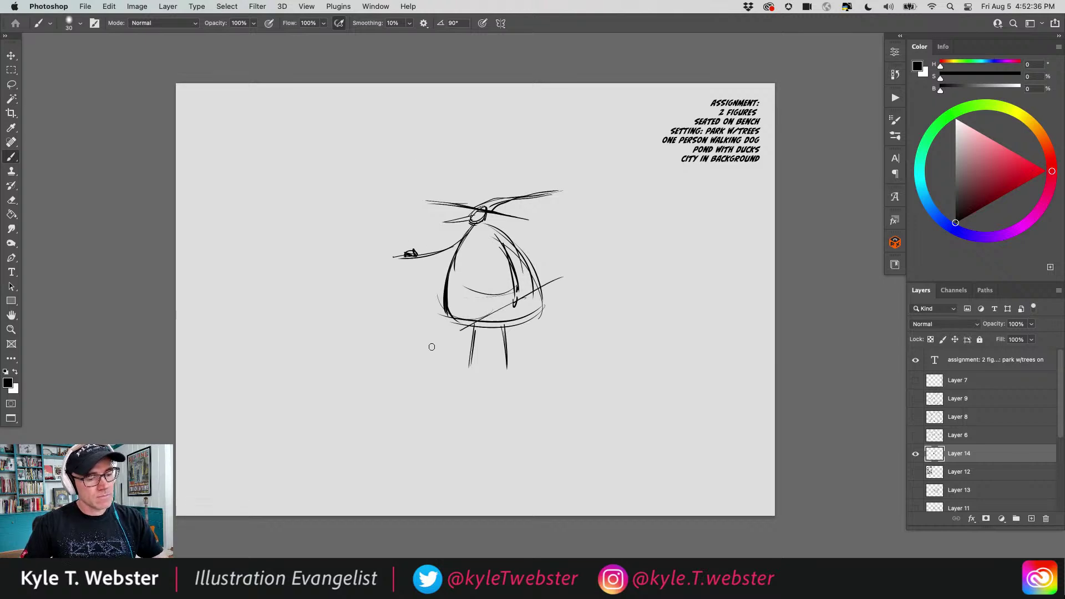
{"action": "left_click_drag", "start_coordinate": [515, 302], "coordinate": [453, 333]}
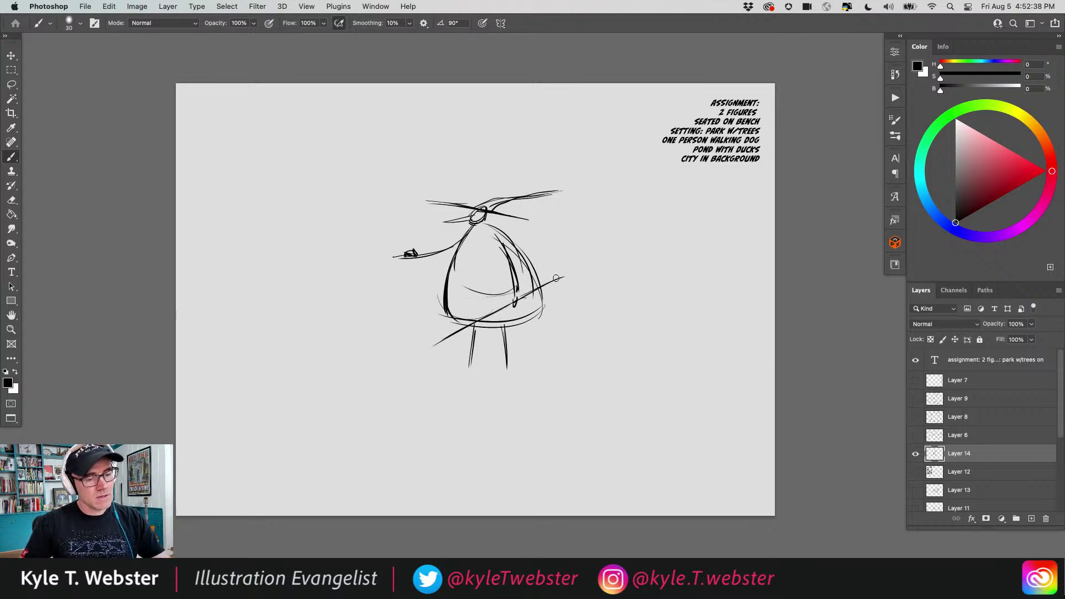
{"action": "left_click_drag", "start_coordinate": [558, 276], "coordinate": [602, 261]}
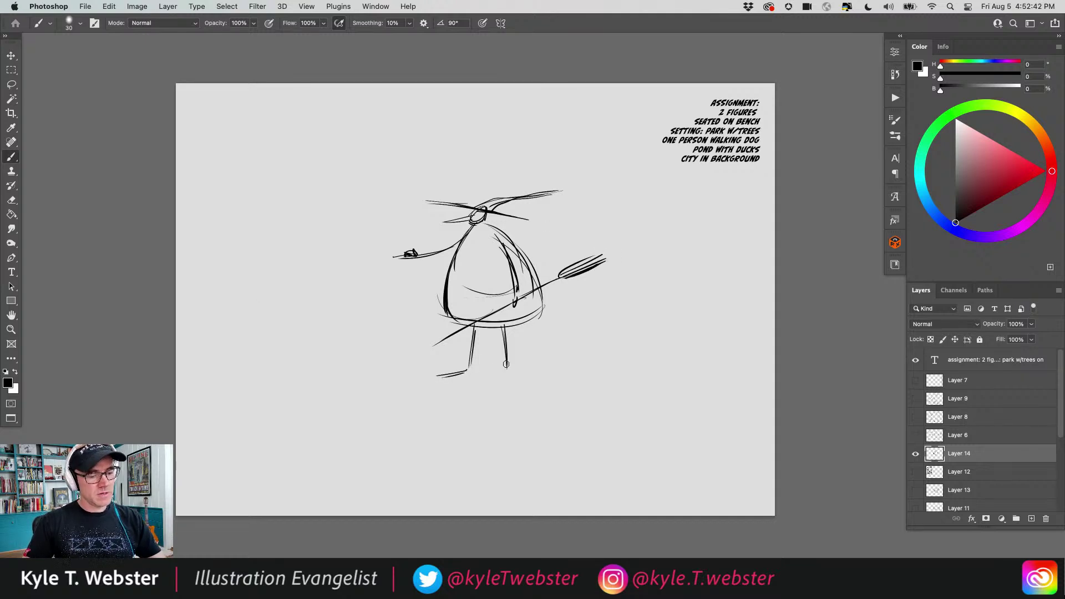
{"action": "key", "text": "ctrl+z"}
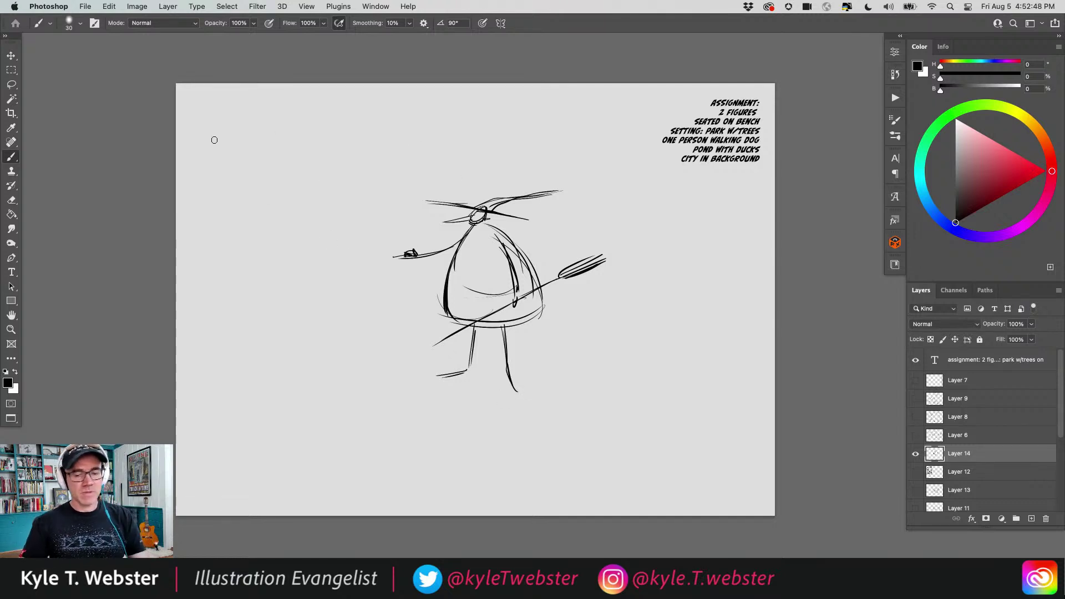
- Set Layer 14's opacity to 30% and enlarge the view on the character's head
{"action": "left_click", "coordinate": [1014, 324]}
{"action": "type", "text": "30"}
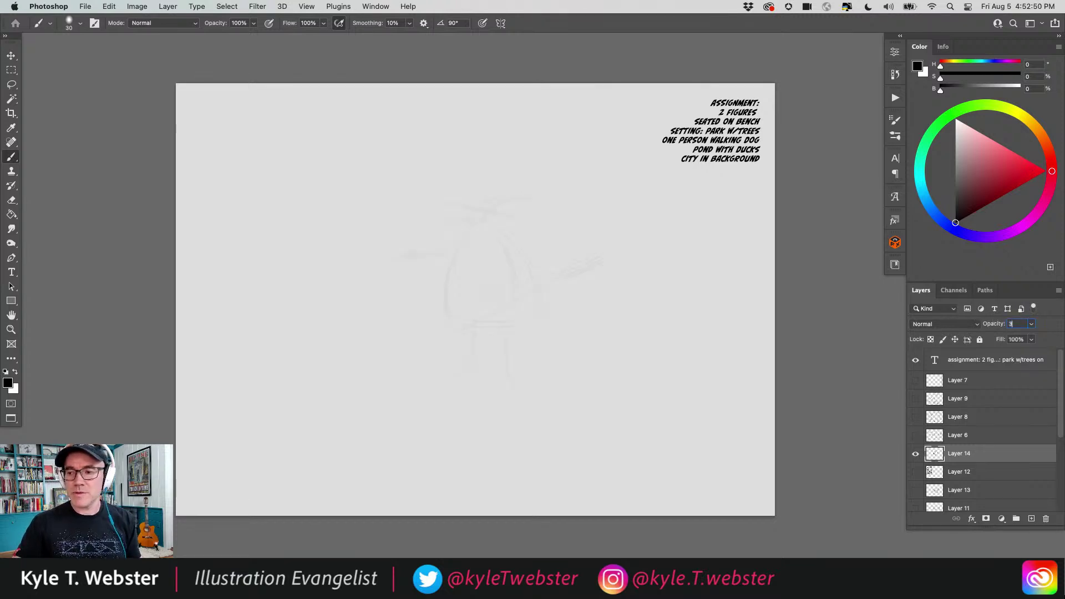
{"action": "left_click", "coordinate": [445, 293]}
{"action": "scroll", "coordinate": [443, 214], "scroll_direction": "up", "scroll_amount": 5}
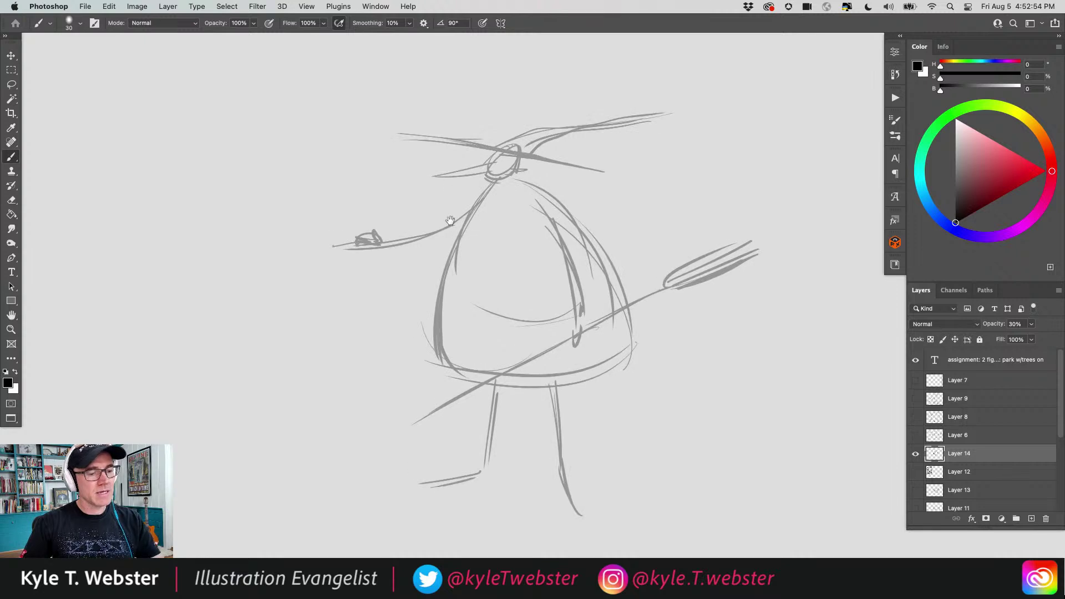
{"action": "left_click", "coordinate": [473, 253]}
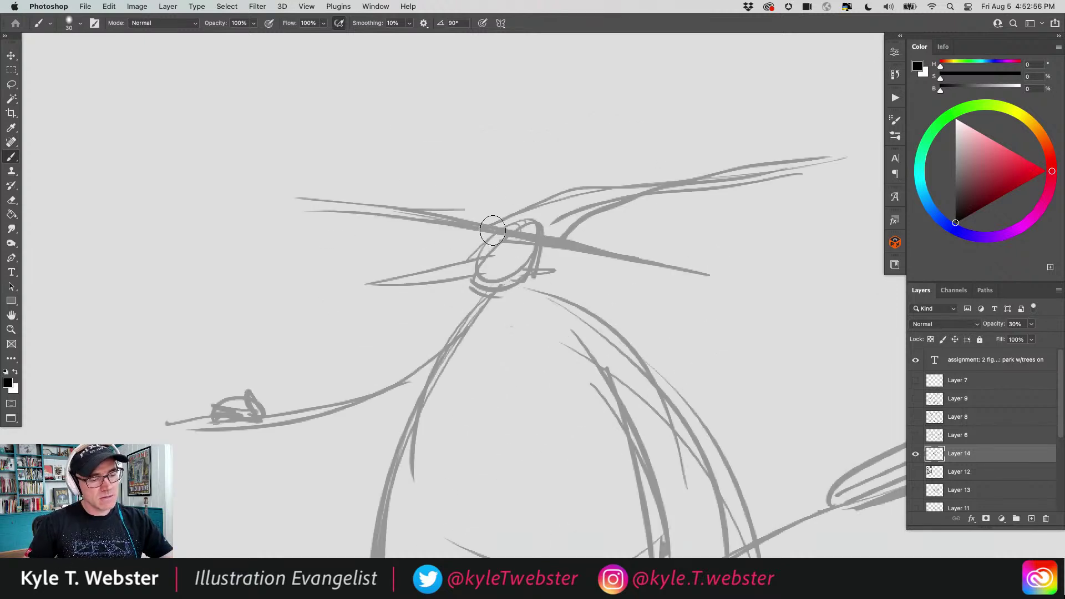
- On a new layer above Layer 14, ink the character's long-nosed face, slanted hat brim and trailing hat point
{"action": "left_click", "coordinate": [1031, 519]}
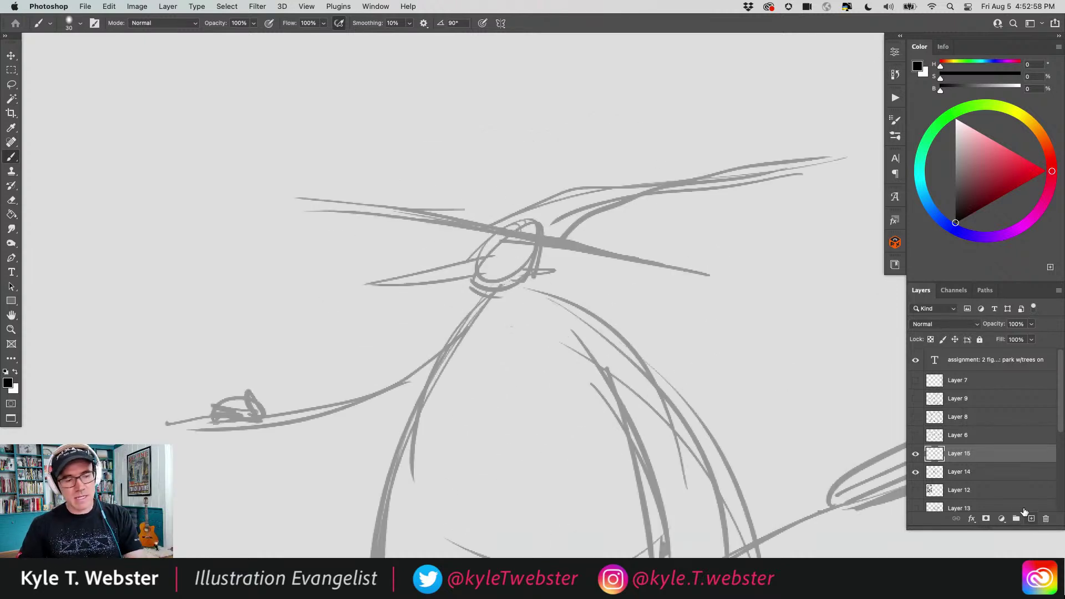
{"action": "mouse_move", "coordinate": [488, 232]}
{"action": "left_mouse_down"}
{"action": "mouse_move", "coordinate": [515, 249]}
{"action": "mouse_move", "coordinate": [493, 253]}
{"action": "mouse_move", "coordinate": [516, 221]}
{"action": "mouse_move", "coordinate": [466, 253]}
{"action": "mouse_move", "coordinate": [478, 258]}
{"action": "mouse_move", "coordinate": [424, 264]}
{"action": "mouse_move", "coordinate": [406, 280]}
{"action": "mouse_move", "coordinate": [498, 261]}
{"action": "mouse_move", "coordinate": [483, 291]}
{"action": "mouse_move", "coordinate": [554, 259]}
{"action": "mouse_move", "coordinate": [519, 264]}
{"action": "mouse_move", "coordinate": [436, 222]}
{"action": "left_mouse_up"}
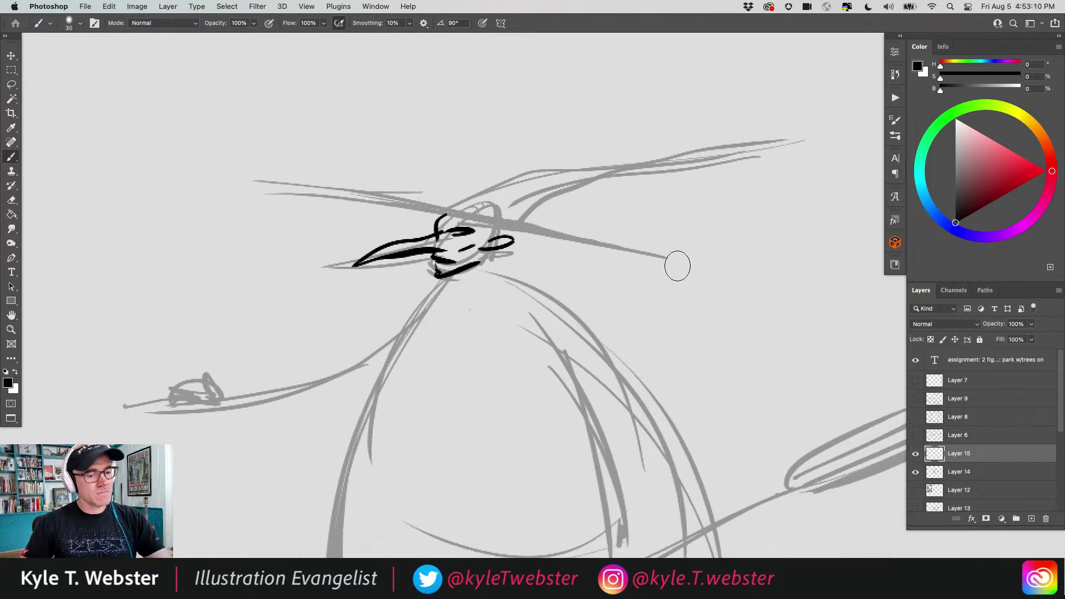
{"action": "left_click_drag", "start_coordinate": [685, 267], "coordinate": [251, 200]}
{"action": "key", "text": "ctrl+z"}
{"action": "left_click_drag", "start_coordinate": [671, 265], "coordinate": [272, 191]}
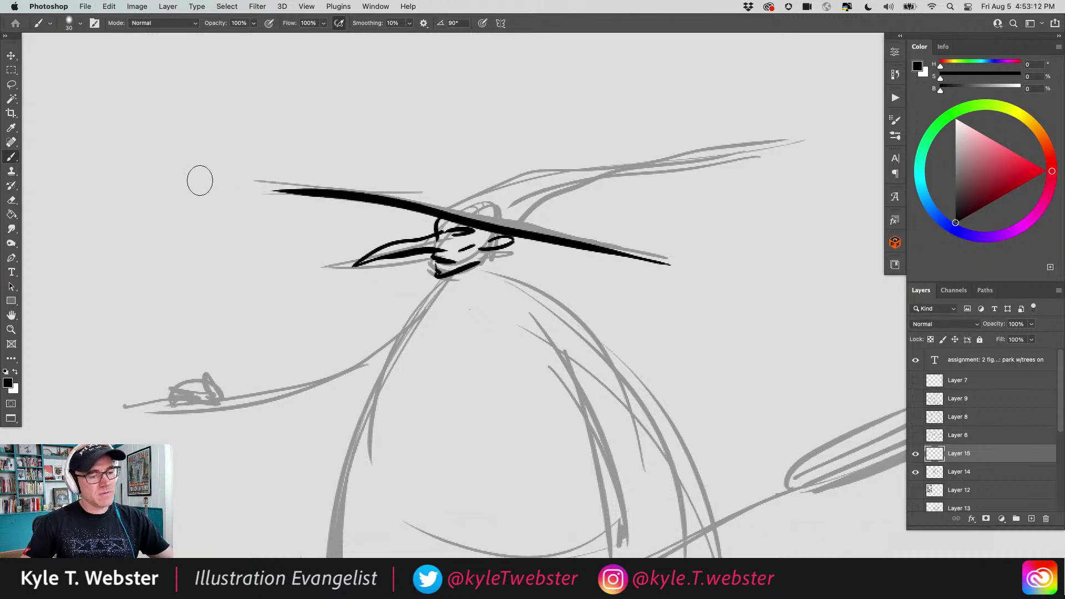
{"action": "mouse_move", "coordinate": [441, 192]}
{"action": "left_mouse_down"}
{"action": "mouse_move", "coordinate": [326, 181]}
{"action": "mouse_move", "coordinate": [350, 197]}
{"action": "mouse_move", "coordinate": [671, 146]}
{"action": "mouse_move", "coordinate": [463, 192]}
{"action": "mouse_move", "coordinate": [430, 224]}
{"action": "left_mouse_up"}
{"action": "left_click_drag", "start_coordinate": [303, 318], "coordinate": [379, 198]}
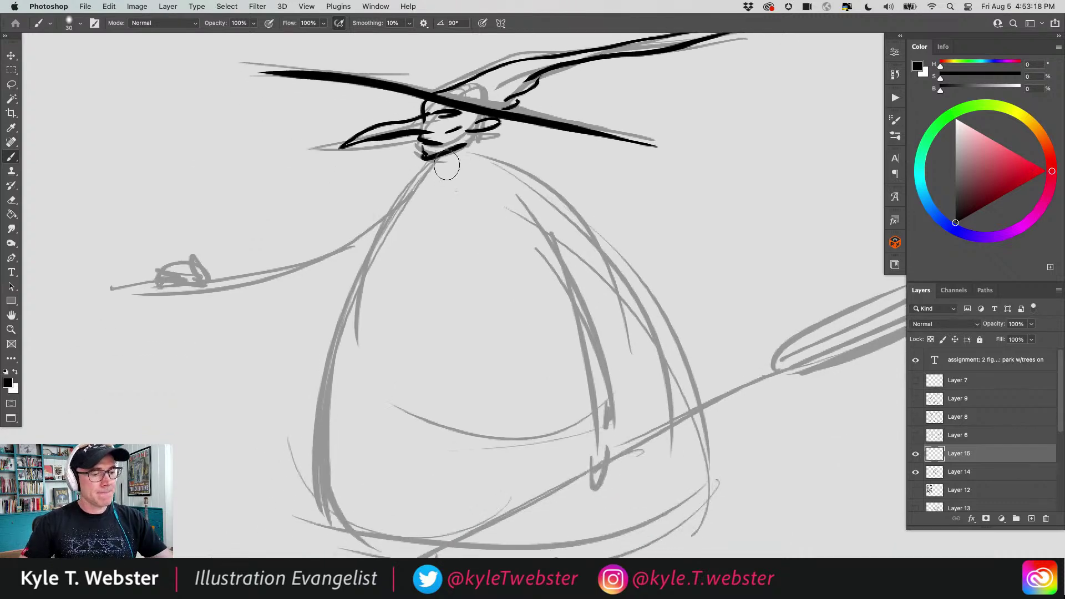
- Ink the collar below the chin, the outstretched arm with a pointing finger, and the bent arm hanging across the body
{"action": "mouse_move", "coordinate": [457, 146]}
{"action": "left_mouse_down"}
{"action": "mouse_move", "coordinate": [480, 150]}
{"action": "mouse_move", "coordinate": [431, 188]}
{"action": "mouse_move", "coordinate": [422, 183]}
{"action": "mouse_move", "coordinate": [431, 163]}
{"action": "mouse_move", "coordinate": [405, 166]}
{"action": "left_mouse_up"}
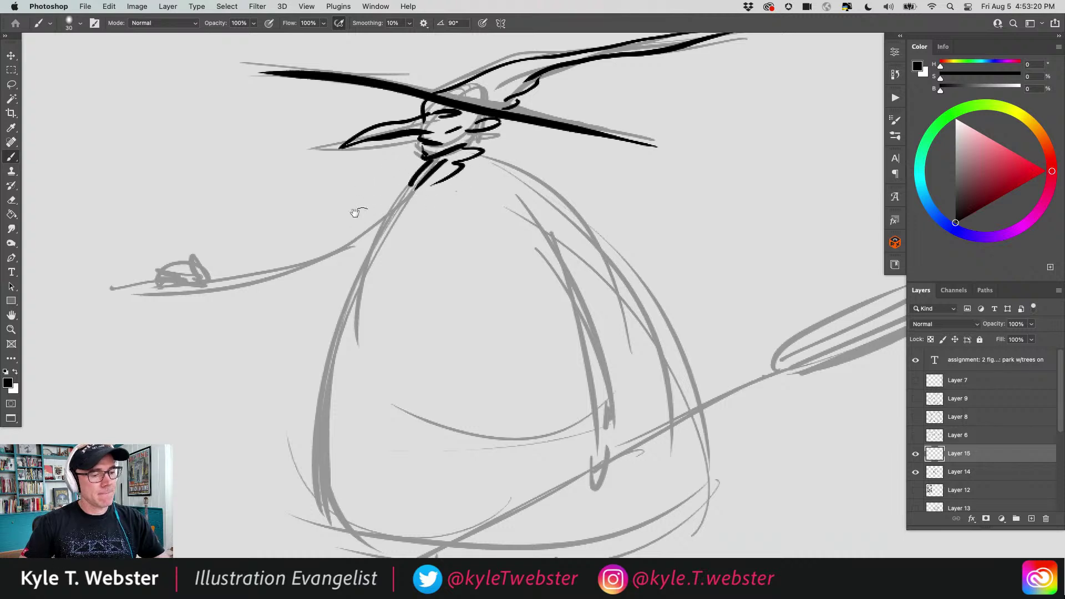
{"action": "scroll", "coordinate": [383, 203], "scroll_direction": "down", "scroll_amount": 4}
{"action": "mouse_move", "coordinate": [455, 205]}
{"action": "left_mouse_down"}
{"action": "mouse_move", "coordinate": [506, 288]}
{"action": "mouse_move", "coordinate": [501, 327]}
{"action": "mouse_move", "coordinate": [448, 220]}
{"action": "mouse_move", "coordinate": [286, 254]}
{"action": "left_mouse_up"}
{"action": "mouse_move", "coordinate": [383, 237]}
{"action": "left_mouse_down"}
{"action": "mouse_move", "coordinate": [349, 255]}
{"action": "mouse_move", "coordinate": [279, 262]}
{"action": "mouse_move", "coordinate": [291, 255]}
{"action": "mouse_move", "coordinate": [277, 252]}
{"action": "mouse_move", "coordinate": [288, 262]}
{"action": "mouse_move", "coordinate": [235, 271]}
{"action": "mouse_move", "coordinate": [285, 255]}
{"action": "mouse_move", "coordinate": [283, 260]}
{"action": "left_mouse_up"}
{"action": "left_click_drag", "start_coordinate": [248, 196], "coordinate": [248, 172]}
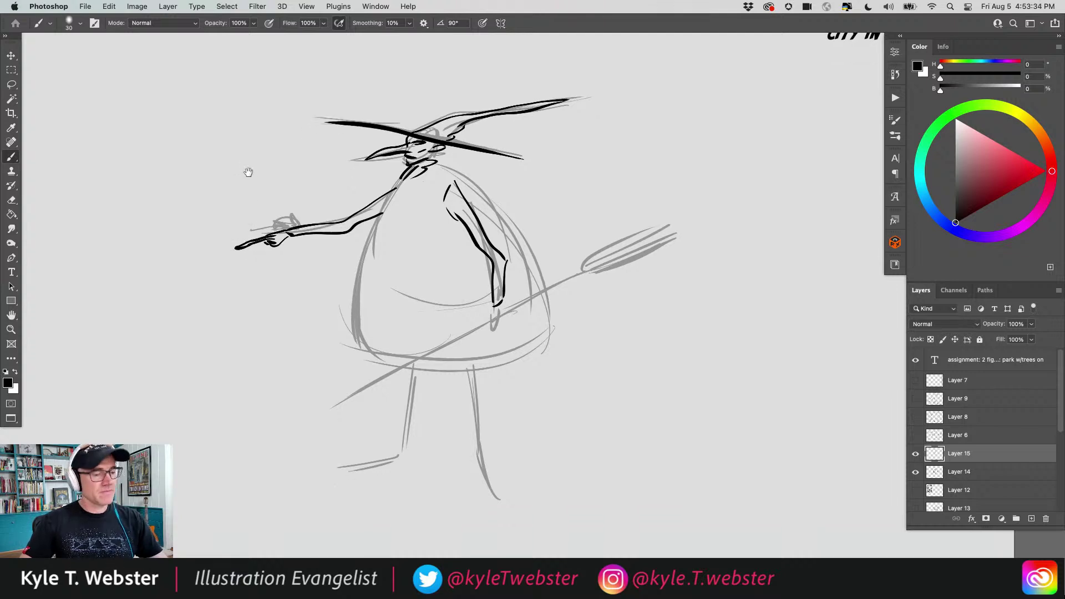
- Ink the flared coat's sides, hem and front opening, and add a column of small buttons along the opening
{"action": "mouse_move", "coordinate": [398, 180]}
{"action": "left_mouse_down"}
{"action": "mouse_move", "coordinate": [337, 342]}
{"action": "mouse_move", "coordinate": [373, 355]}
{"action": "mouse_move", "coordinate": [383, 273]}
{"action": "mouse_move", "coordinate": [371, 362]}
{"action": "mouse_move", "coordinate": [497, 368]}
{"action": "mouse_move", "coordinate": [551, 351]}
{"action": "left_mouse_up"}
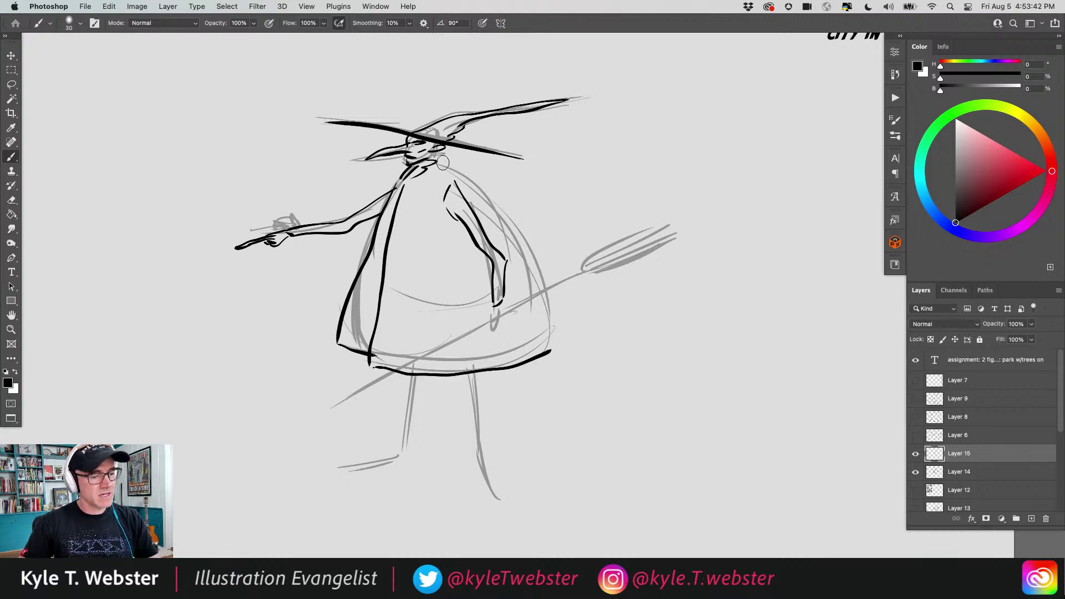
{"action": "mouse_move", "coordinate": [438, 162]}
{"action": "left_mouse_down"}
{"action": "mouse_move", "coordinate": [502, 212]}
{"action": "mouse_move", "coordinate": [551, 344]}
{"action": "left_mouse_up"}
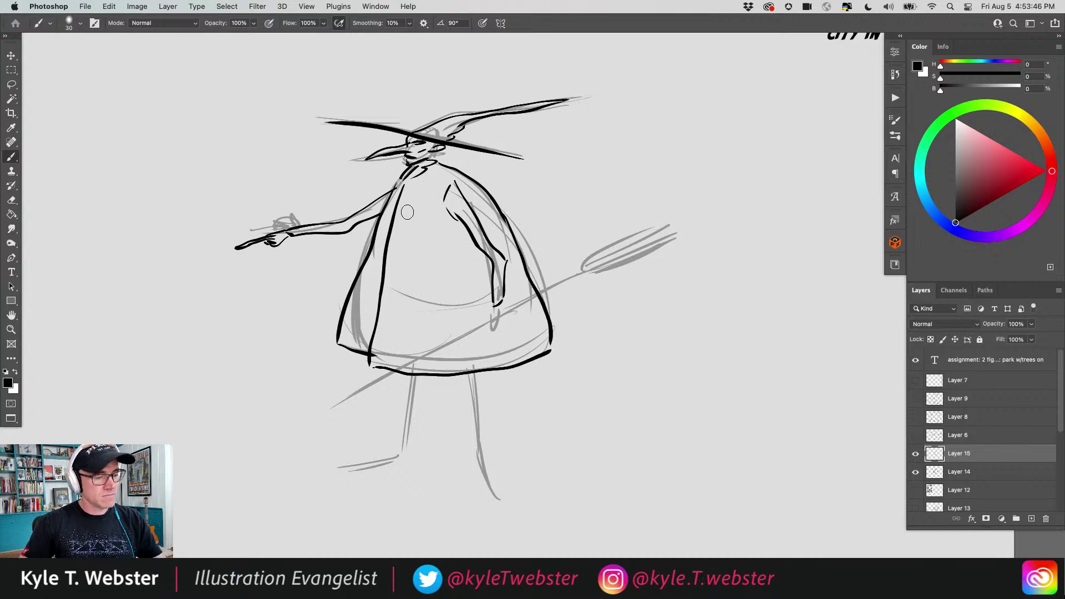
{"action": "left_click_drag", "start_coordinate": [405, 208], "coordinate": [405, 212]}
{"action": "left_click_drag", "start_coordinate": [399, 233], "coordinate": [394, 256]}
{"action": "left_click_drag", "start_coordinate": [393, 268], "coordinate": [392, 272]}
{"action": "left_click_drag", "start_coordinate": [388, 289], "coordinate": [381, 335]}
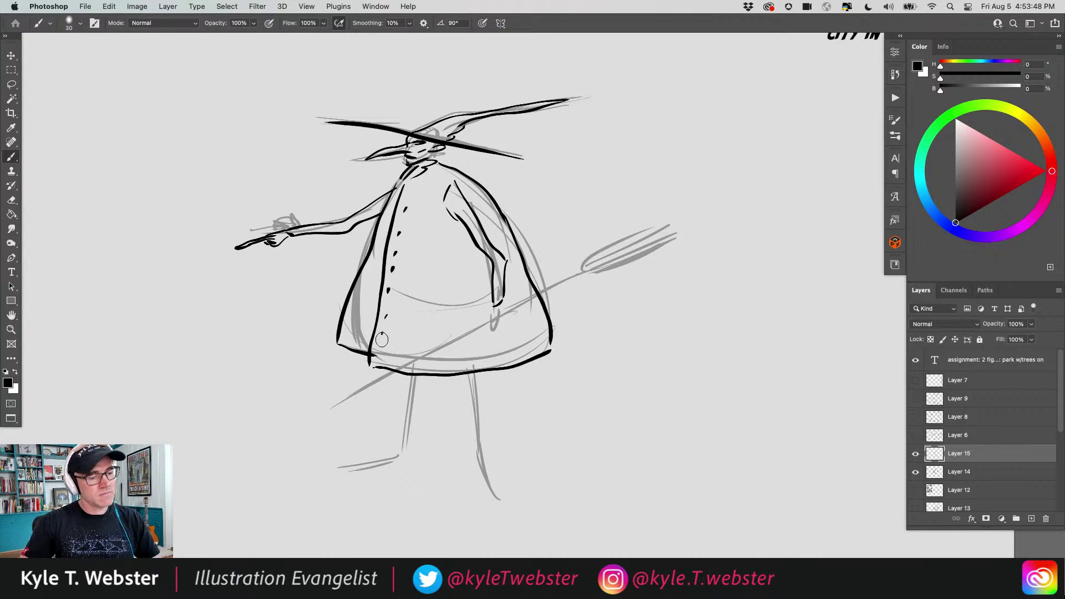
- Ink the hand gripping a long slanted broomstick and add splayed bristles at the broom's upper end
{"action": "scroll", "coordinate": [309, 305], "scroll_direction": "down", "scroll_amount": 1}
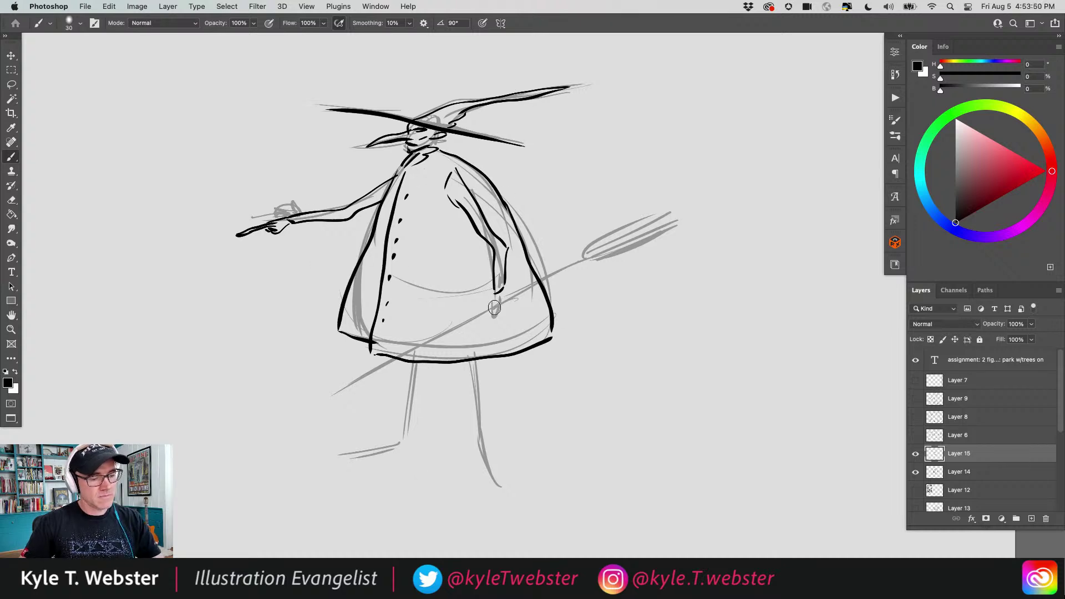
{"action": "mouse_move", "coordinate": [494, 307]}
{"action": "left_mouse_down"}
{"action": "mouse_move", "coordinate": [499, 324]}
{"action": "mouse_move", "coordinate": [503, 290]}
{"action": "mouse_move", "coordinate": [306, 401]}
{"action": "left_mouse_up"}
{"action": "mouse_move", "coordinate": [511, 303]}
{"action": "left_mouse_down"}
{"action": "mouse_move", "coordinate": [678, 222]}
{"action": "mouse_move", "coordinate": [627, 234]}
{"action": "mouse_move", "coordinate": [613, 267]}
{"action": "mouse_move", "coordinate": [598, 245]}
{"action": "mouse_move", "coordinate": [709, 195]}
{"action": "left_mouse_up"}
{"action": "mouse_move", "coordinate": [654, 232]}
{"action": "left_mouse_down"}
{"action": "mouse_move", "coordinate": [708, 195]}
{"action": "mouse_move", "coordinate": [705, 208]}
{"action": "mouse_move", "coordinate": [766, 201]}
{"action": "left_mouse_up"}
- Ink two thin dark legs beneath the coat and outline a foot at the end of each
{"action": "left_click_drag", "start_coordinate": [417, 260], "coordinate": [455, 211]}
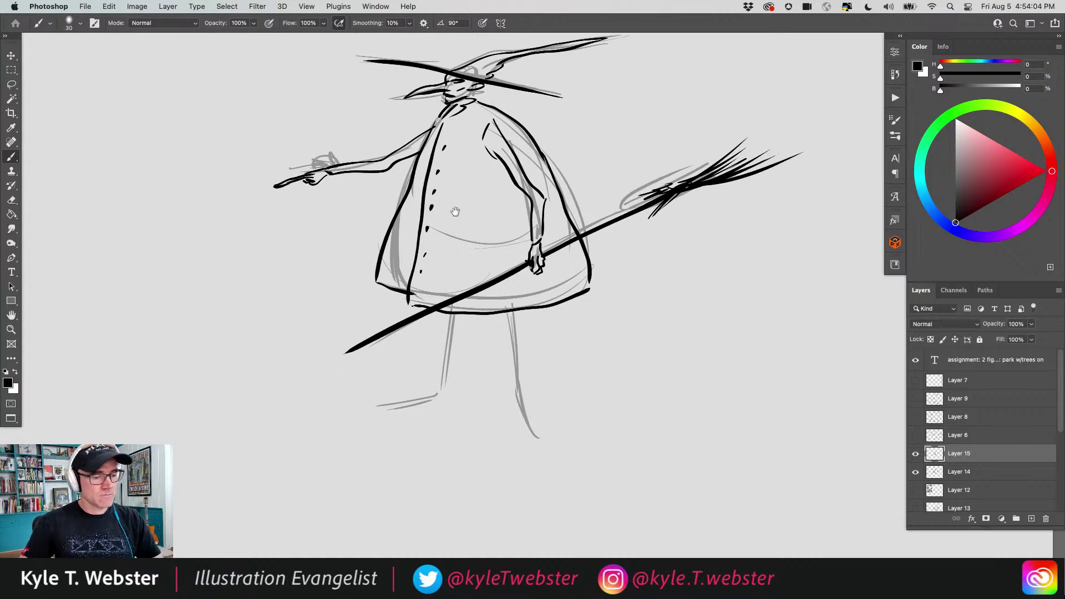
{"action": "left_click_drag", "start_coordinate": [508, 313], "coordinate": [518, 401]}
{"action": "left_click_drag", "start_coordinate": [511, 308], "coordinate": [518, 392]}
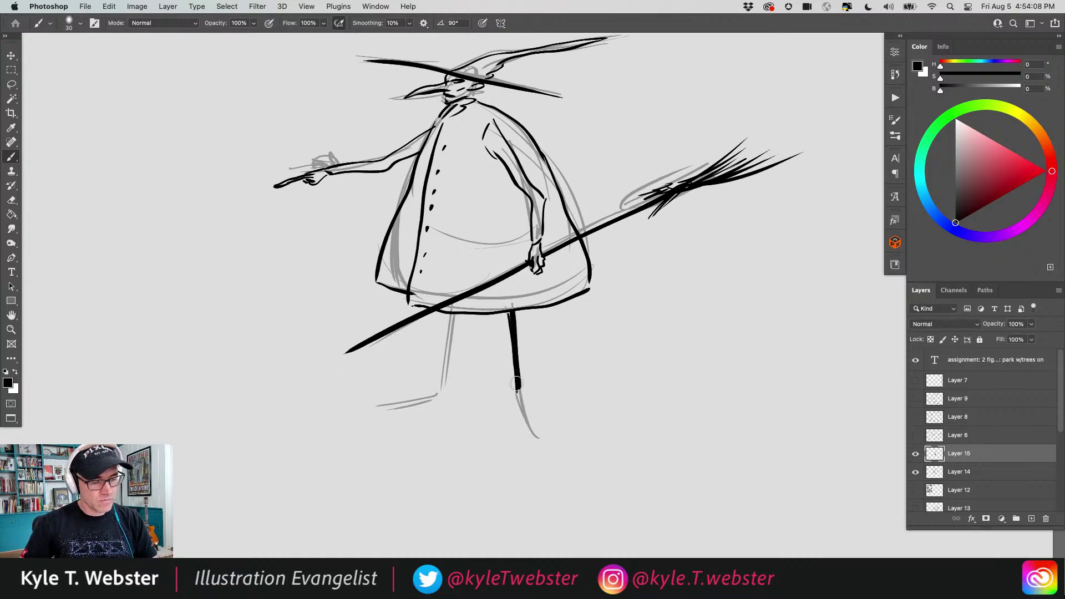
{"action": "left_click_drag", "start_coordinate": [457, 314], "coordinate": [442, 388]}
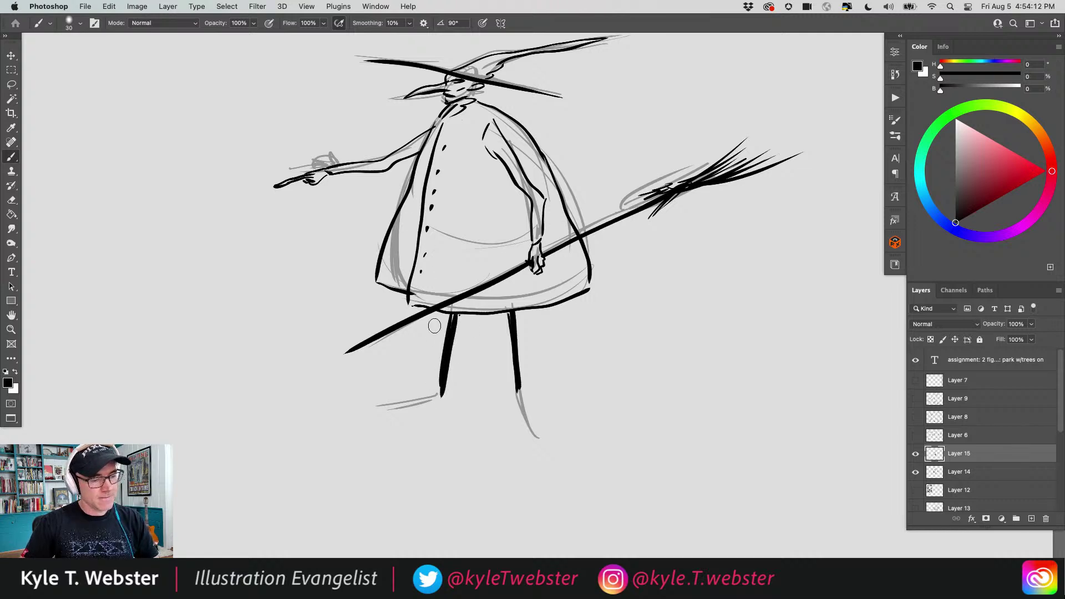
{"action": "mouse_move", "coordinate": [516, 394]}
{"action": "left_mouse_down"}
{"action": "mouse_move", "coordinate": [518, 436]}
{"action": "mouse_move", "coordinate": [534, 433]}
{"action": "mouse_move", "coordinate": [520, 425]}
{"action": "mouse_move", "coordinate": [533, 422]}
{"action": "mouse_move", "coordinate": [516, 404]}
{"action": "left_mouse_up"}
{"action": "mouse_move", "coordinate": [442, 391]}
{"action": "left_mouse_down"}
{"action": "mouse_move", "coordinate": [442, 414]}
{"action": "mouse_move", "coordinate": [388, 420]}
{"action": "mouse_move", "coordinate": [398, 410]}
{"action": "left_mouse_up"}
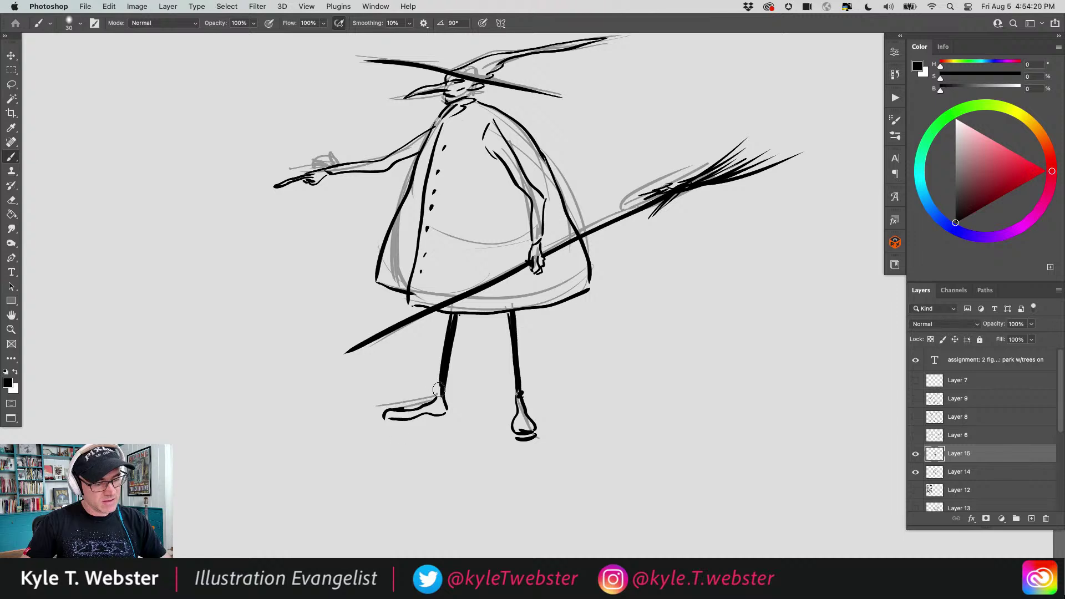
- Add a broken ground line with a dark shadow stroke between and beside the feet
{"action": "left_click_drag", "start_coordinate": [430, 349], "coordinate": [399, 404]}
{"action": "left_click_drag", "start_coordinate": [456, 476], "coordinate": [414, 473]}
{"action": "left_click_drag", "start_coordinate": [500, 469], "coordinate": [522, 466]}
{"action": "left_click_drag", "start_coordinate": [528, 465], "coordinate": [550, 460]}
{"action": "left_click_drag", "start_coordinate": [340, 468], "coordinate": [331, 469]}
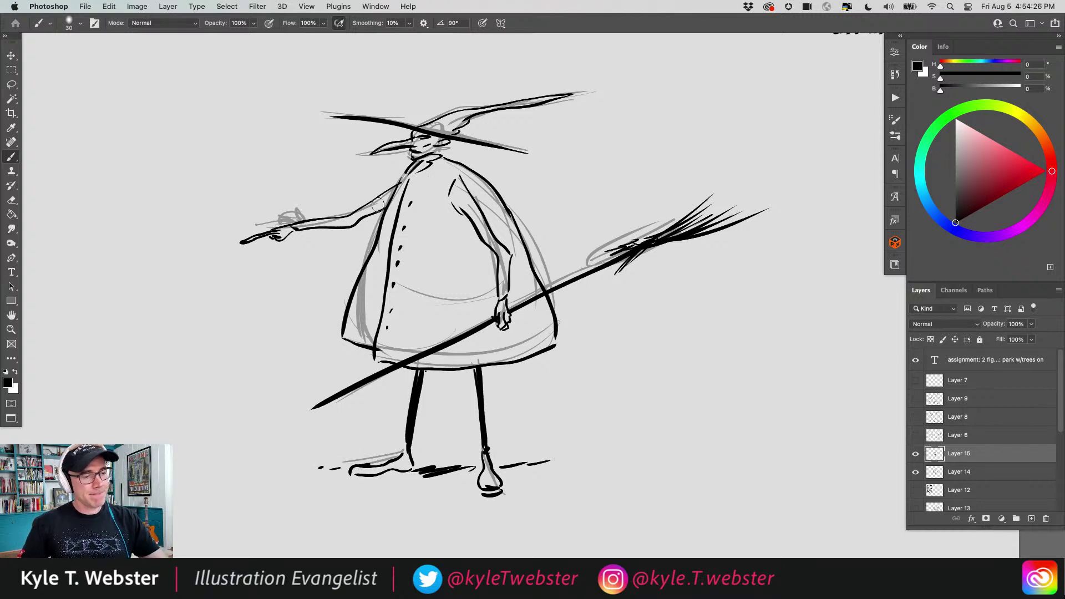
- Fill solid black shadows under both upper arms and behind the chin beneath the hat
{"action": "mouse_move", "coordinate": [391, 191]}
{"action": "left_mouse_down"}
{"action": "mouse_move", "coordinate": [379, 211]}
{"action": "mouse_move", "coordinate": [397, 185]}
{"action": "mouse_move", "coordinate": [340, 226]}
{"action": "left_mouse_up"}
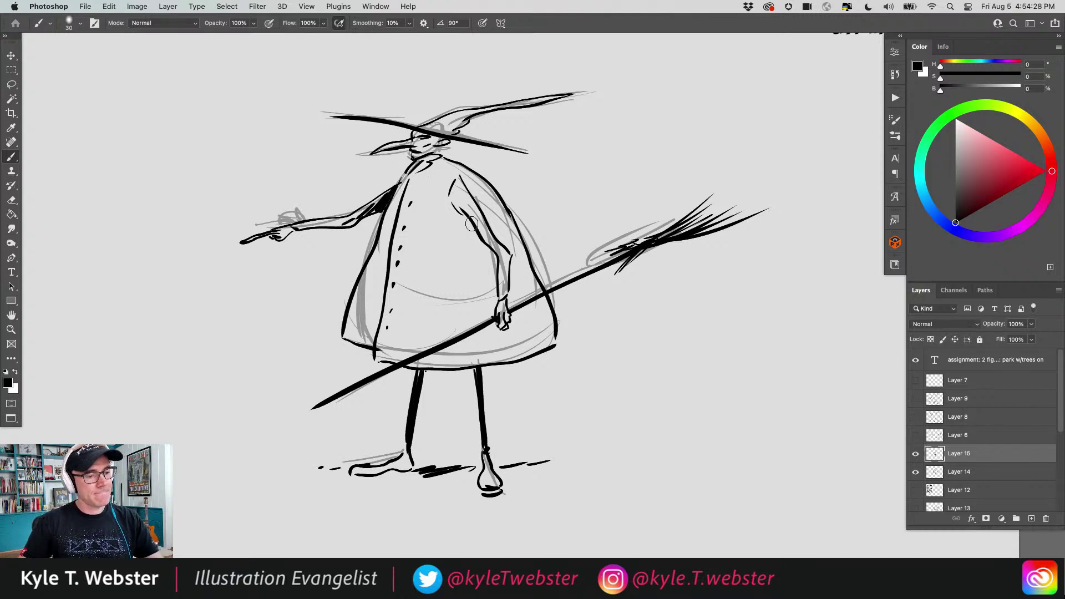
{"action": "mouse_move", "coordinate": [471, 224]}
{"action": "left_mouse_down"}
{"action": "mouse_move", "coordinate": [448, 208]}
{"action": "mouse_move", "coordinate": [475, 231]}
{"action": "left_mouse_up"}
{"action": "mouse_move", "coordinate": [423, 159]}
{"action": "left_mouse_down"}
{"action": "mouse_move", "coordinate": [436, 140]}
{"action": "mouse_move", "coordinate": [465, 138]}
{"action": "mouse_move", "coordinate": [438, 151]}
{"action": "mouse_move", "coordinate": [447, 148]}
{"action": "left_mouse_up"}
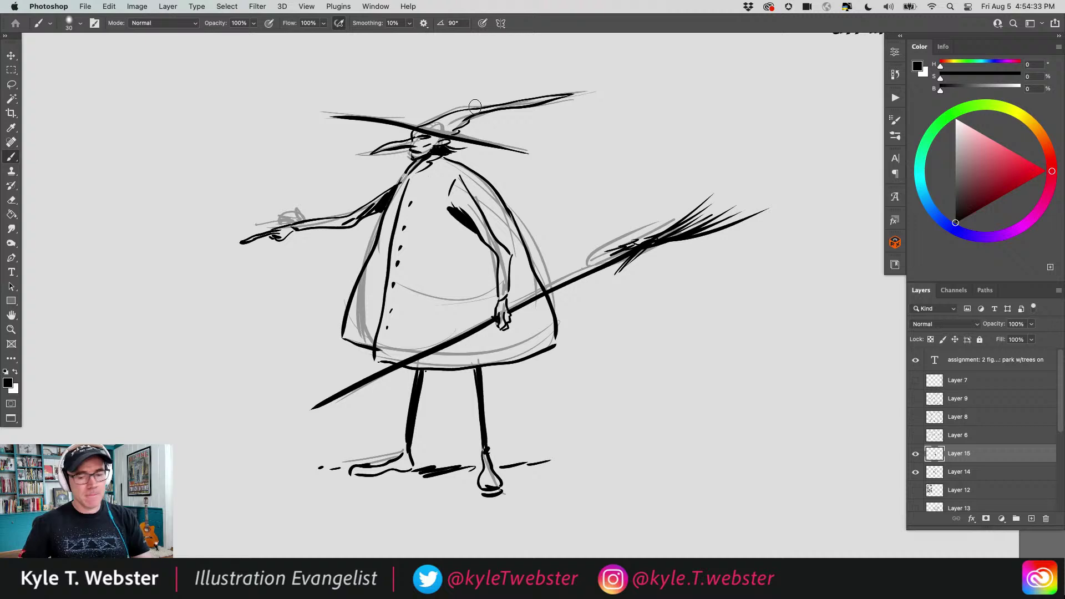
- Hide the rough sketch on Layer 14 and thicken both legs with solid black
{"action": "left_click", "coordinate": [915, 472]}
{"action": "key", "text": "super+minus"}
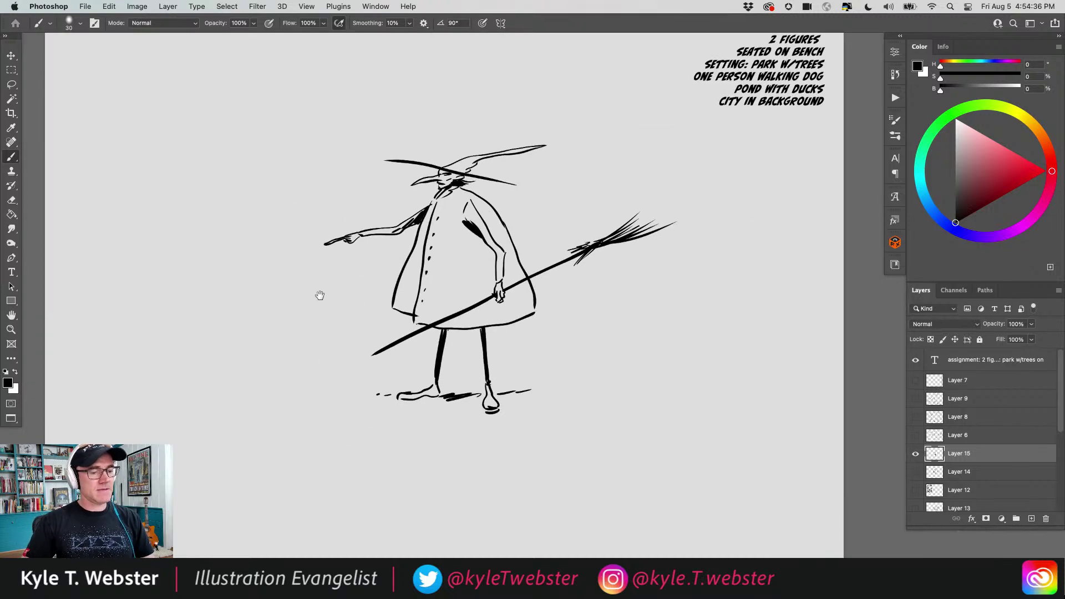
{"action": "key", "text": "super+equal"}
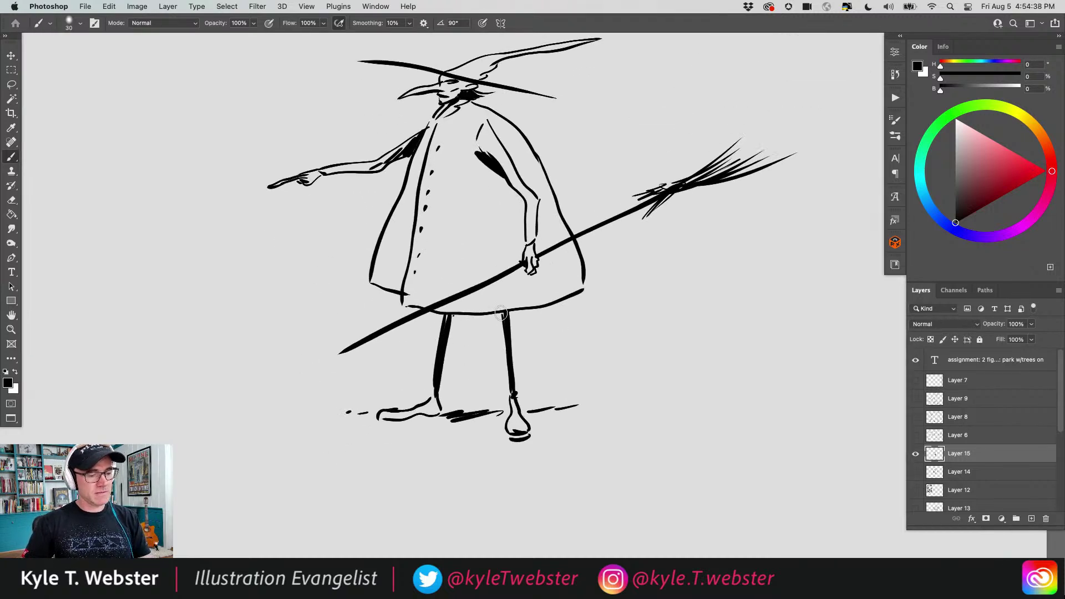
{"action": "mouse_move", "coordinate": [501, 313]}
{"action": "left_mouse_down"}
{"action": "mouse_move", "coordinate": [512, 395]}
{"action": "mouse_move", "coordinate": [508, 339]}
{"action": "left_mouse_up"}
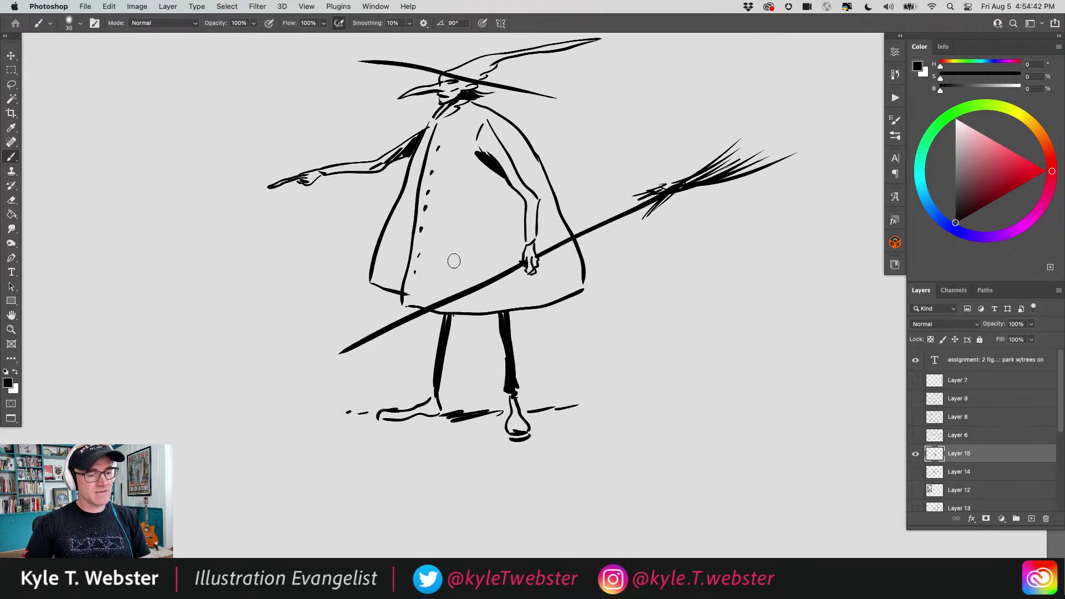
{"action": "mouse_move", "coordinate": [450, 315]}
{"action": "left_mouse_down"}
{"action": "mouse_move", "coordinate": [442, 385]}
{"action": "mouse_move", "coordinate": [446, 319]}
{"action": "left_mouse_up"}
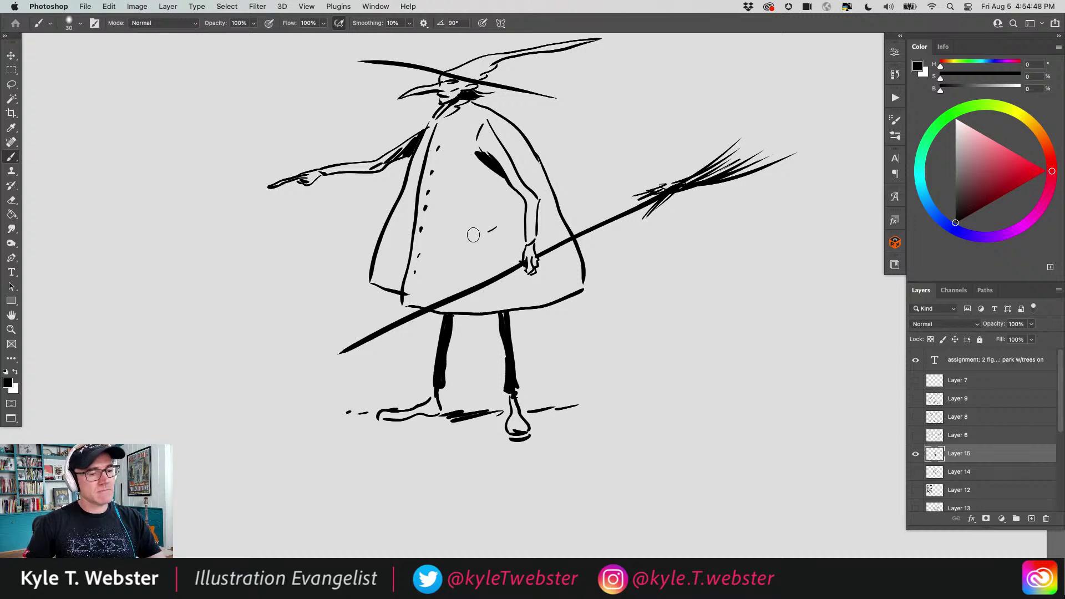
- Draw a large pocket on the coat's front and a smaller one on the panel beyond the buttons
{"action": "mouse_move", "coordinate": [452, 240]}
{"action": "left_mouse_down"}
{"action": "mouse_move", "coordinate": [498, 228]}
{"action": "mouse_move", "coordinate": [446, 268]}
{"action": "left_mouse_up"}
{"action": "left_click_drag", "start_coordinate": [496, 231], "coordinate": [502, 252]}
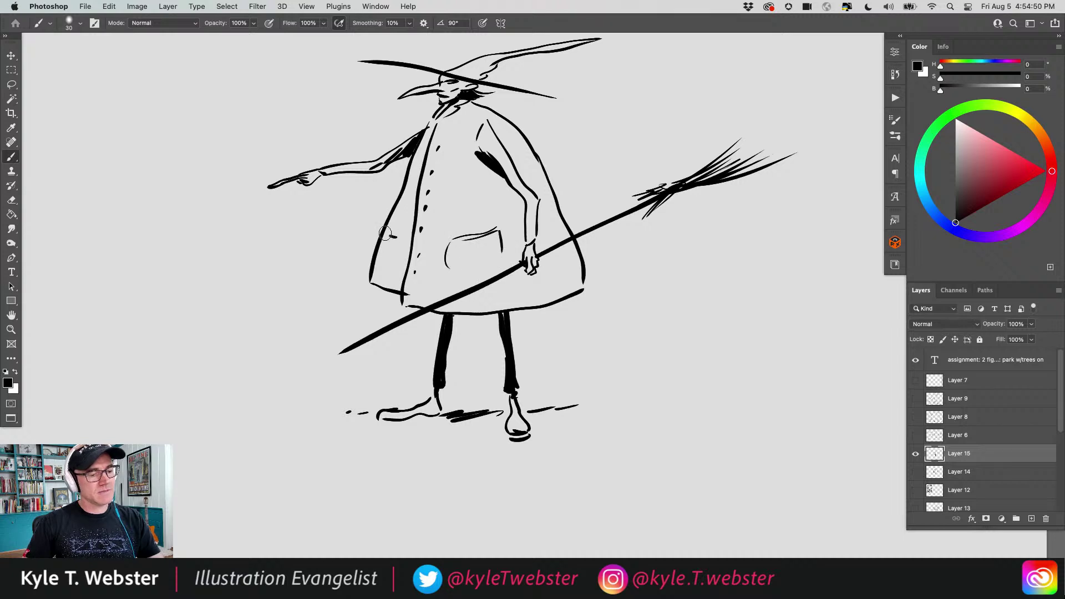
{"action": "mouse_move", "coordinate": [384, 236]}
{"action": "left_mouse_down"}
{"action": "mouse_move", "coordinate": [396, 238]}
{"action": "mouse_move", "coordinate": [391, 267]}
{"action": "left_mouse_up"}
{"action": "scroll", "coordinate": [358, 340], "scroll_direction": "down", "scroll_amount": 3}
{"action": "scroll", "coordinate": [316, 371], "scroll_direction": "left", "scroll_amount": 2}
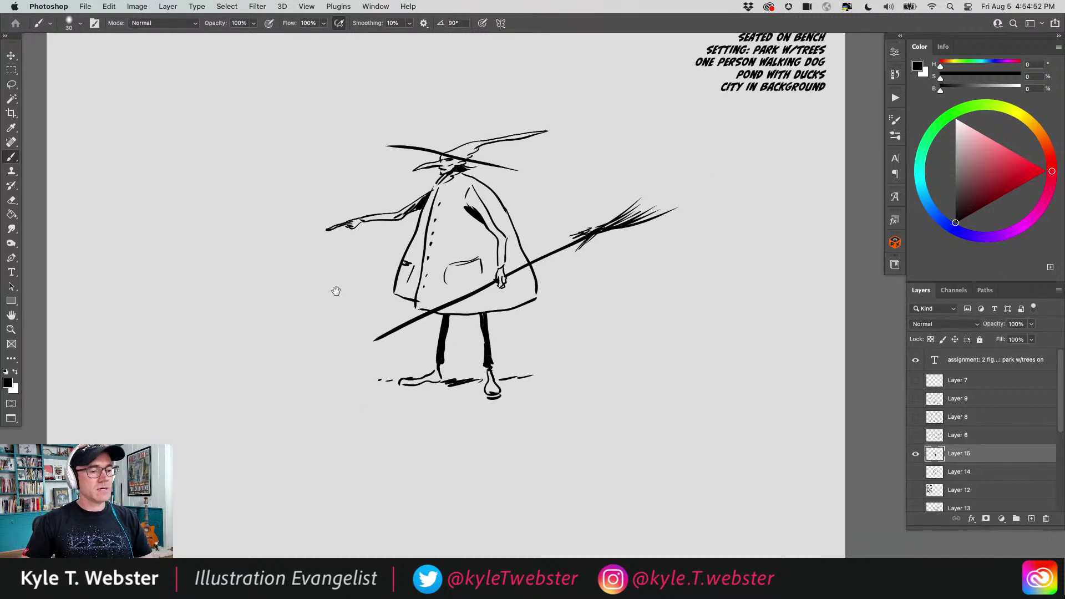
{"action": "scroll", "coordinate": [314, 334], "scroll_direction": "left", "scroll_amount": 2}
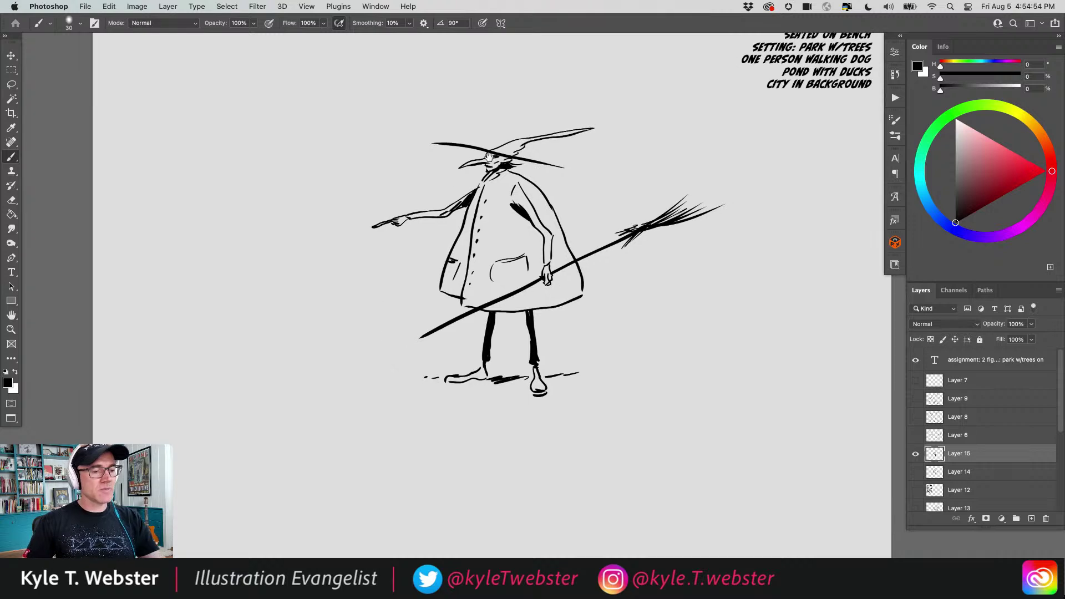
{"action": "scroll", "coordinate": [314, 294], "scroll_direction": "down", "scroll_amount": 2}
{"action": "scroll", "coordinate": [359, 307], "scroll_direction": "left", "scroll_amount": 1}
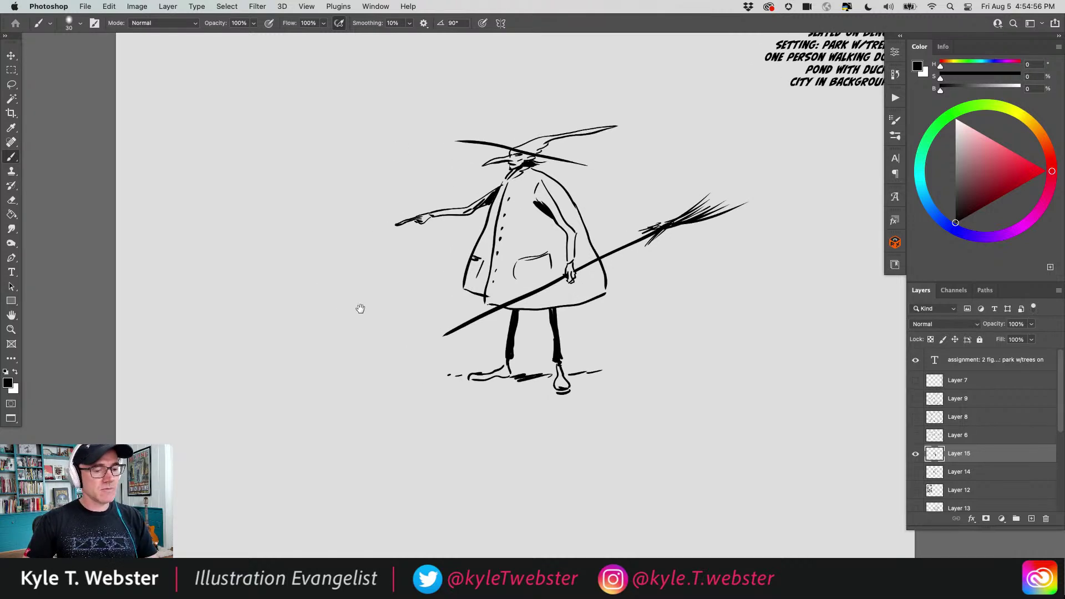
{"action": "scroll", "coordinate": [395, 300], "scroll_direction": "down", "scroll_amount": 4}
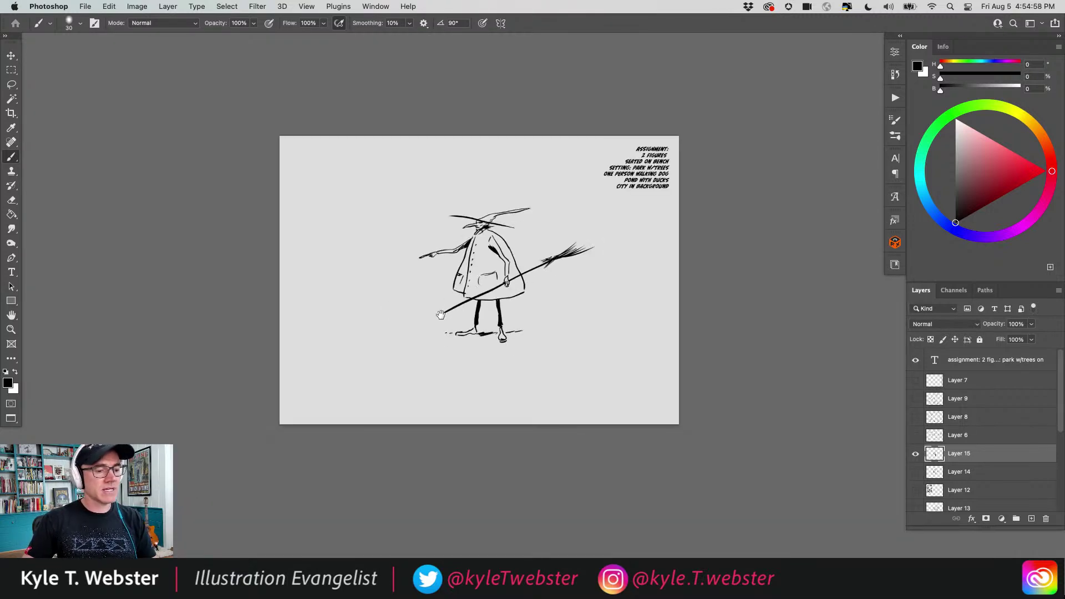
- Draw a speech balloon pointing to the character's mouth and letter "I'll get you!" inside with a wavy underline
{"action": "scroll", "coordinate": [440, 316], "scroll_direction": "up", "scroll_amount": 5}
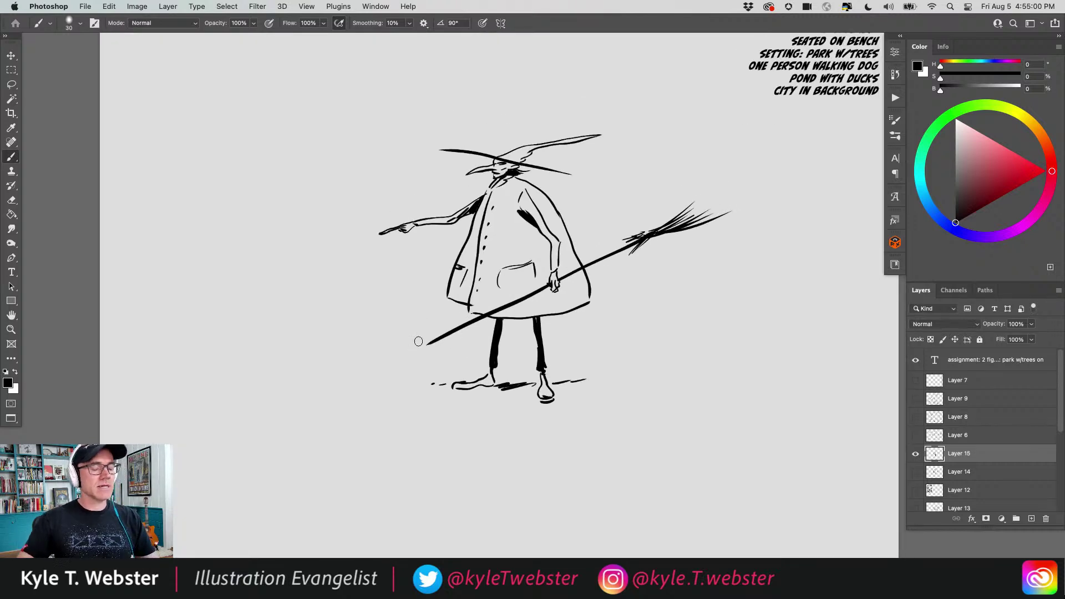
{"action": "mouse_move", "coordinate": [418, 162]}
{"action": "left_mouse_down"}
{"action": "mouse_move", "coordinate": [303, 125]}
{"action": "mouse_move", "coordinate": [360, 185]}
{"action": "mouse_move", "coordinate": [448, 173]}
{"action": "left_mouse_up"}
{"action": "scroll", "coordinate": [355, 161], "scroll_direction": "up", "scroll_amount": 2}
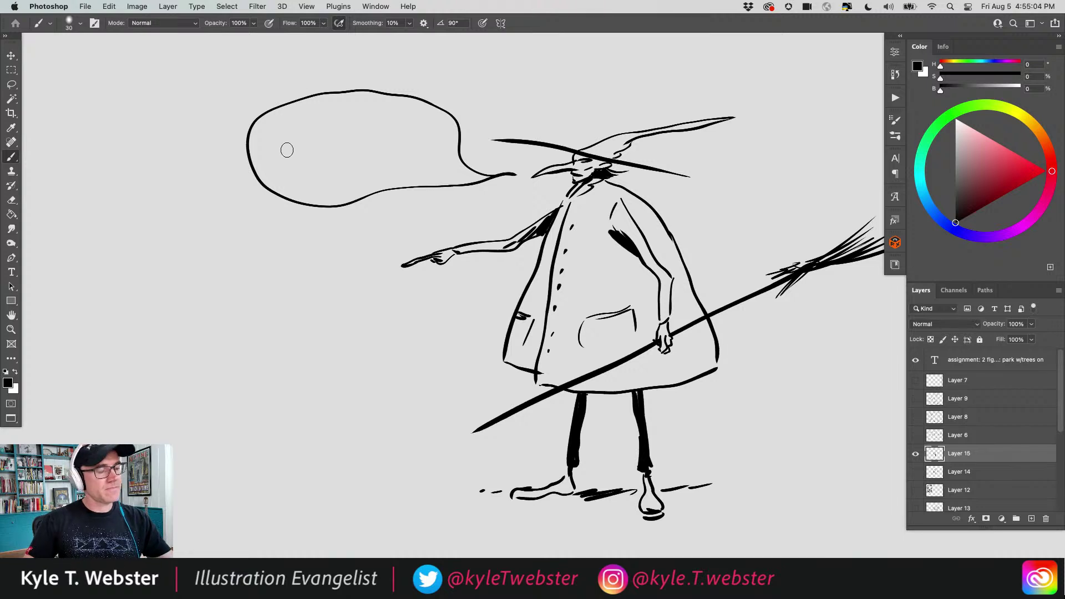
{"action": "mouse_move", "coordinate": [280, 134]}
{"action": "left_mouse_down"}
{"action": "mouse_move", "coordinate": [276, 151]}
{"action": "mouse_move", "coordinate": [283, 140]}
{"action": "left_mouse_up"}
{"action": "mouse_move", "coordinate": [290, 133]}
{"action": "left_mouse_down"}
{"action": "mouse_move", "coordinate": [288, 149]}
{"action": "mouse_move", "coordinate": [393, 132]}
{"action": "left_mouse_up"}
{"action": "mouse_move", "coordinate": [398, 130]}
{"action": "left_mouse_down"}
{"action": "mouse_move", "coordinate": [415, 136]}
{"action": "mouse_move", "coordinate": [358, 163]}
{"action": "mouse_move", "coordinate": [287, 166]}
{"action": "left_mouse_up"}
{"action": "left_click", "coordinate": [414, 142]}
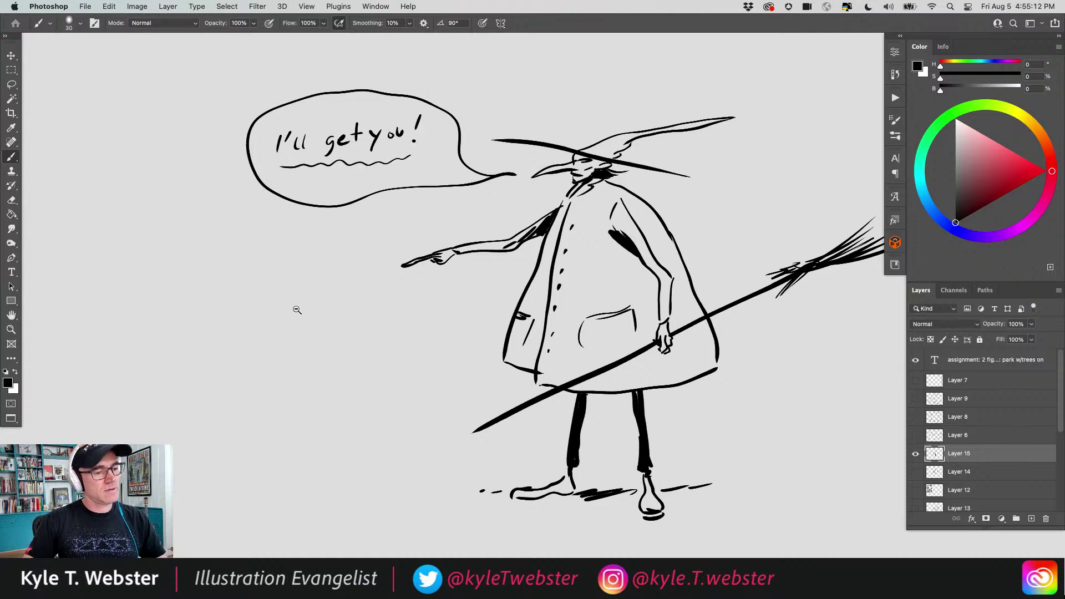
{"action": "scroll", "coordinate": [298, 305], "scroll_direction": "down", "scroll_amount": 6}
{"action": "scroll", "coordinate": [282, 318], "scroll_direction": "up", "scroll_amount": 2}
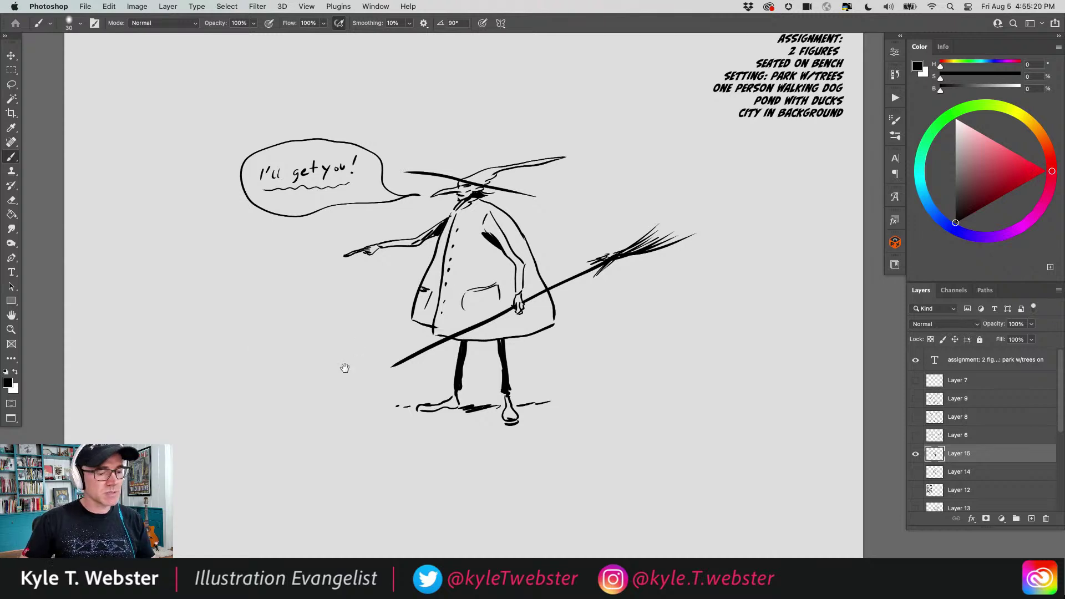
{"action": "scroll", "coordinate": [344, 368], "scroll_direction": "down", "scroll_amount": 3}
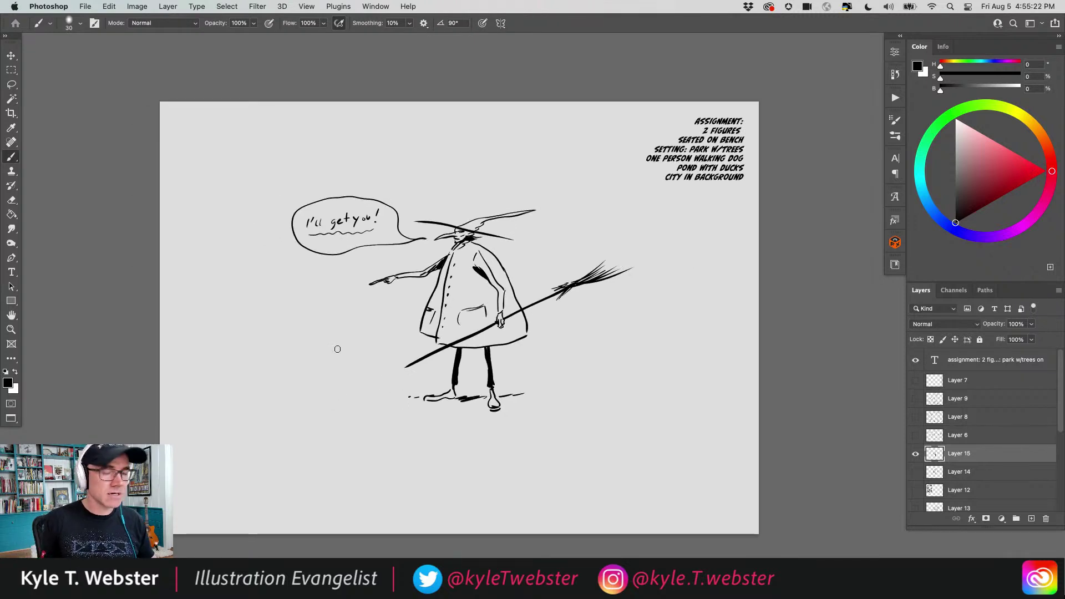